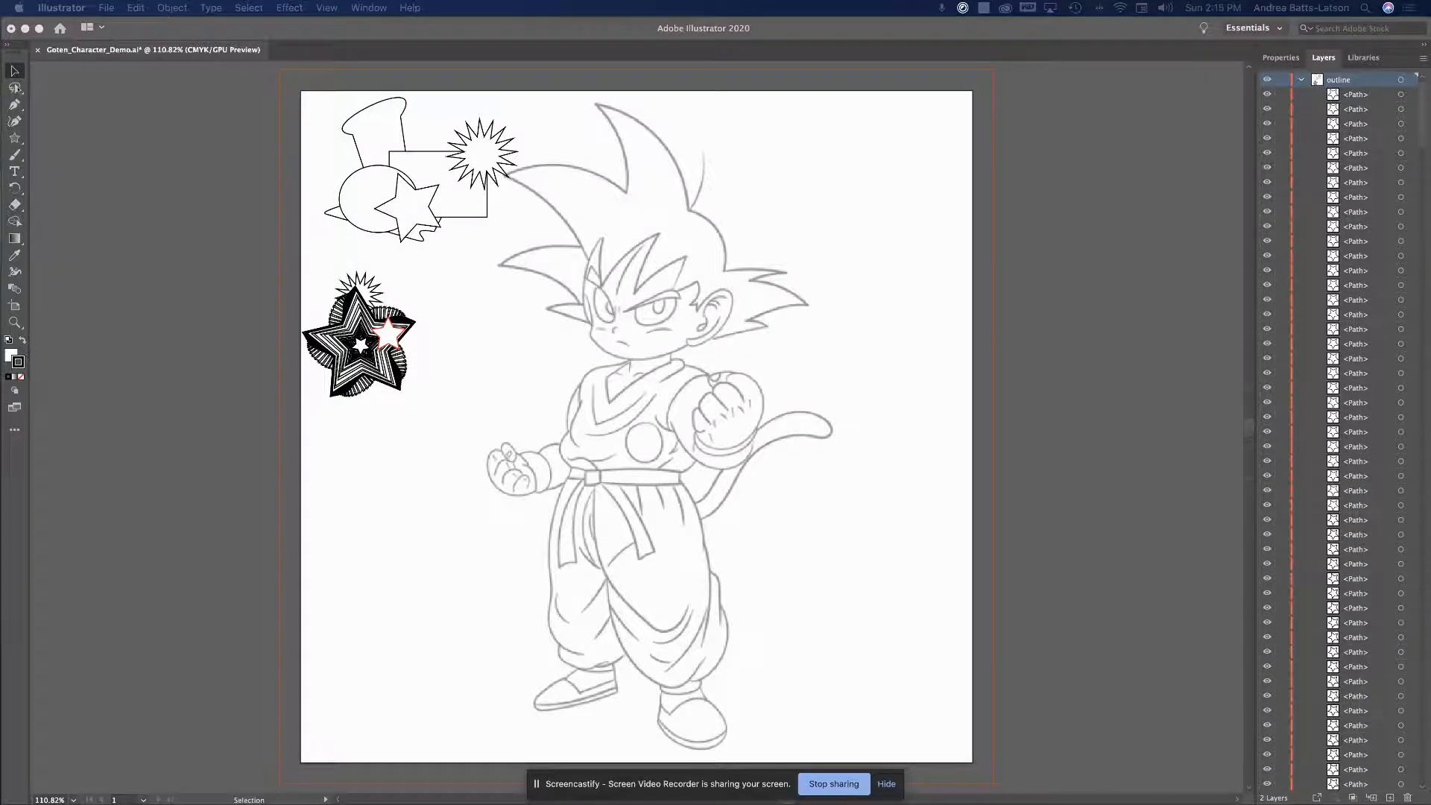
Choose the Line Segment Tool from the basic shape tools flyout
click(17, 88)
click(16, 88)
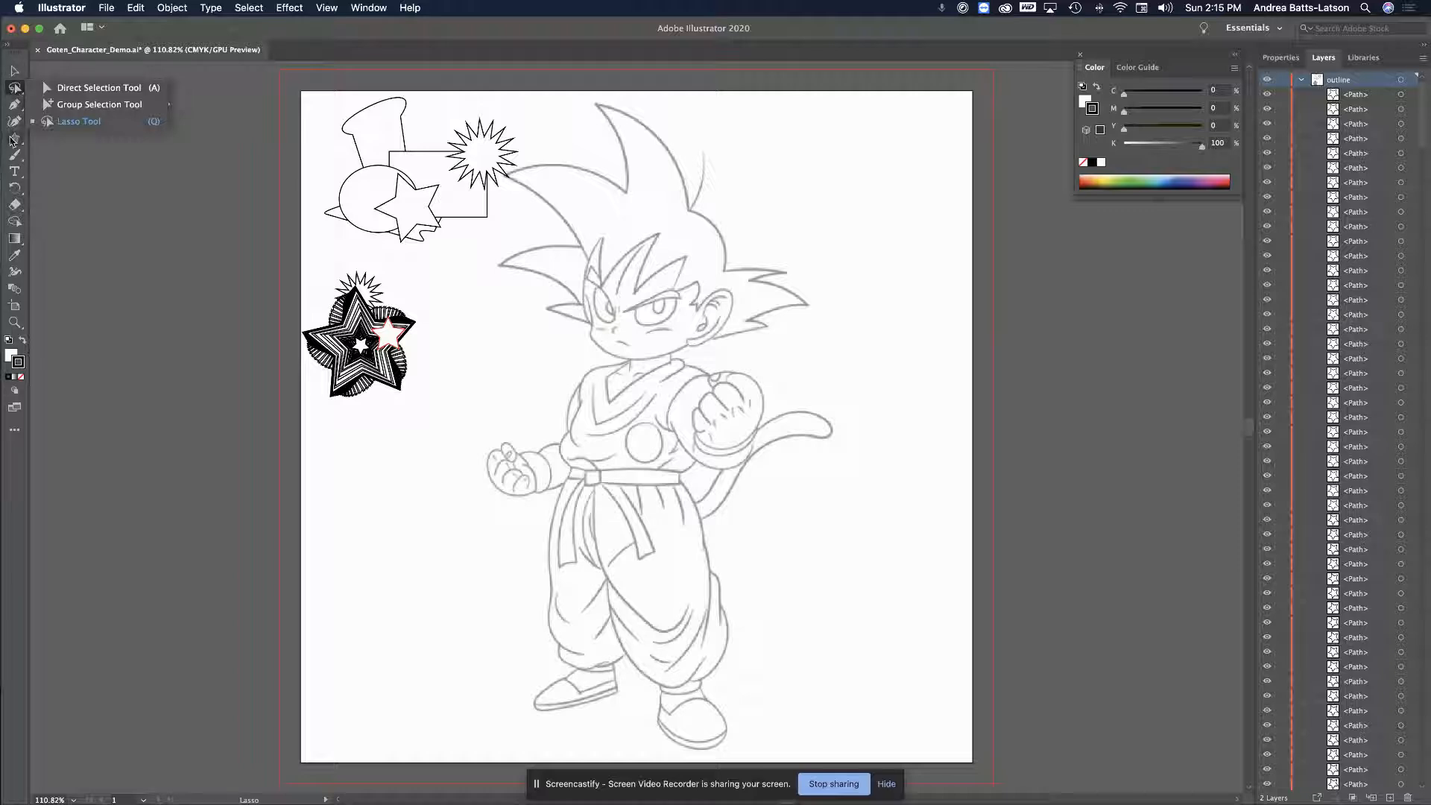
click(14, 105)
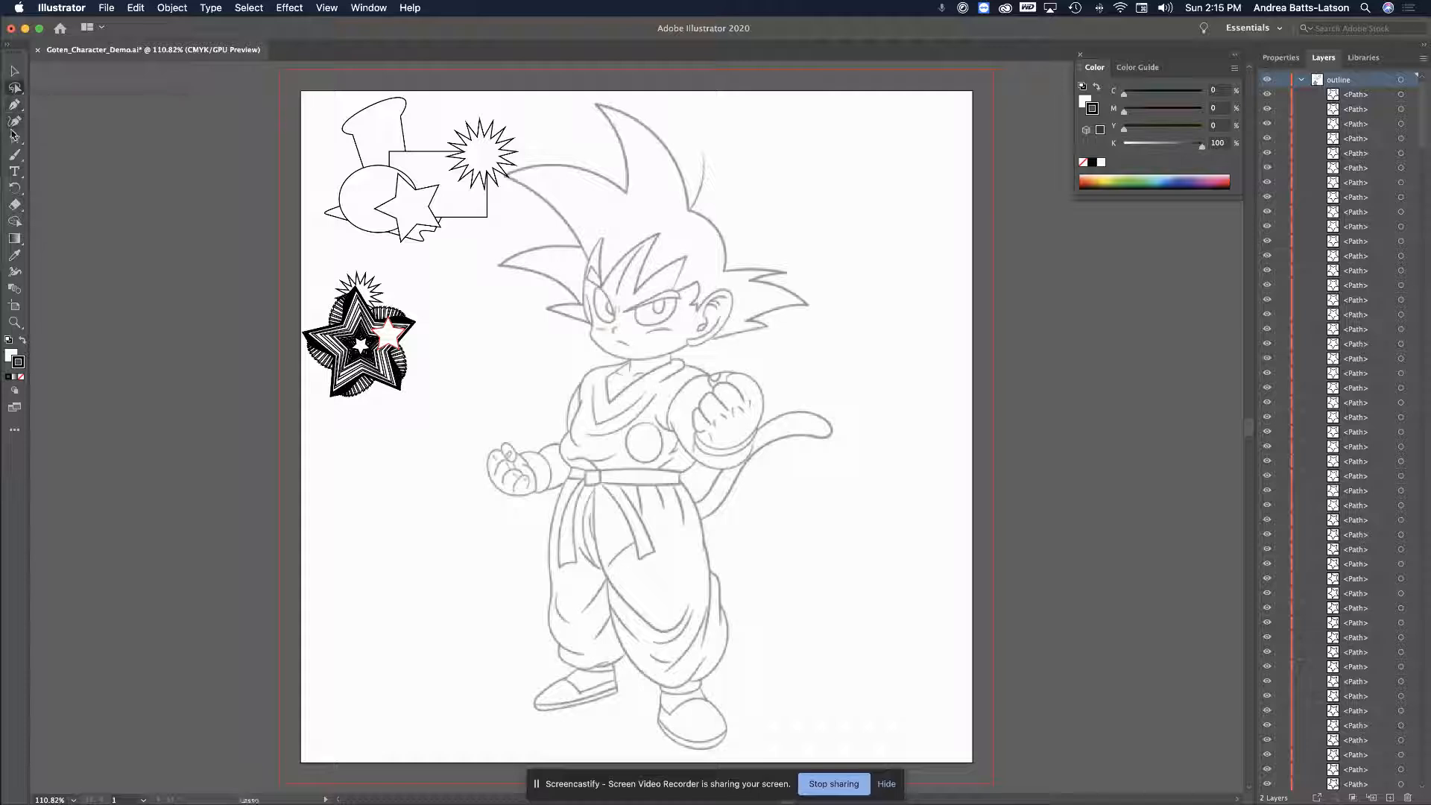
click(14, 138)
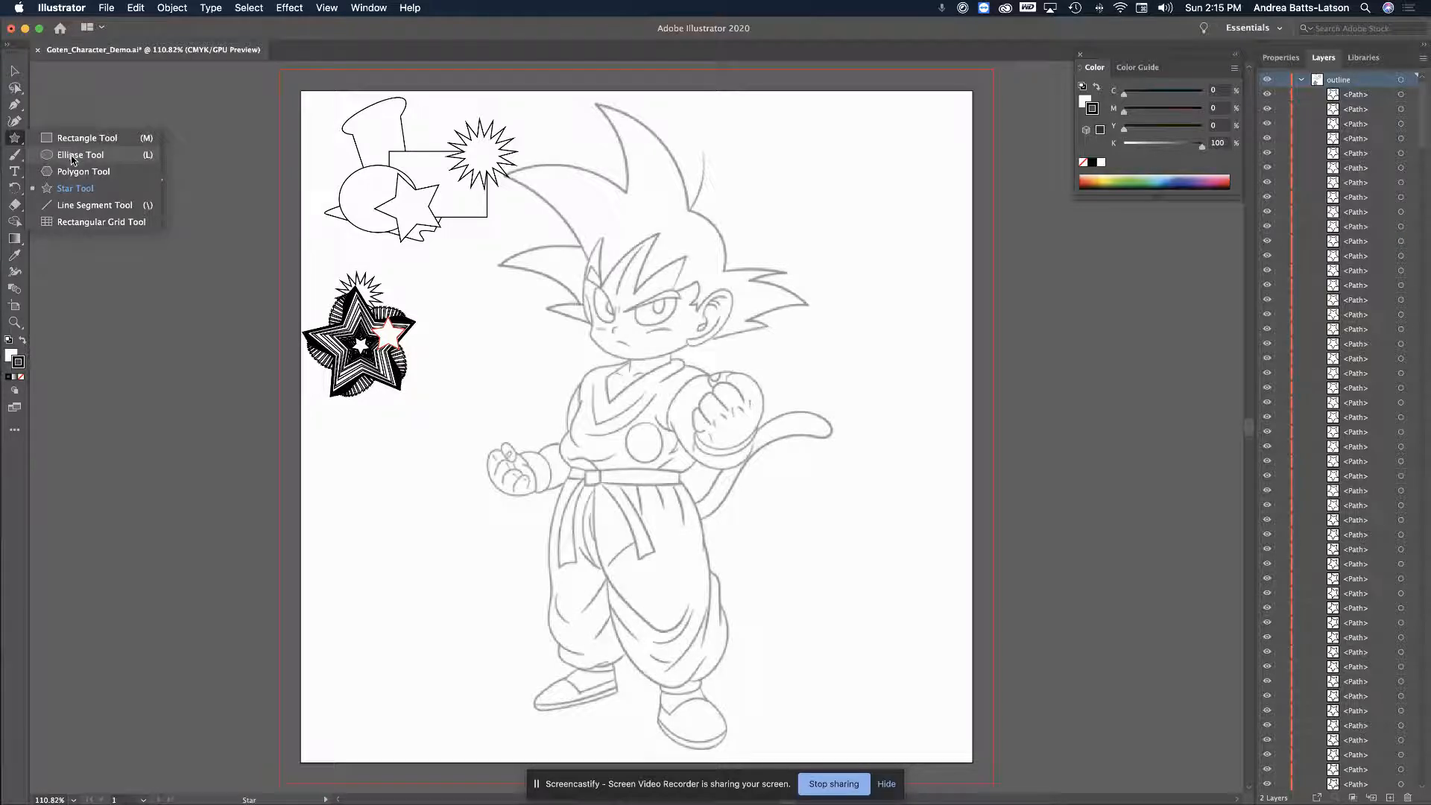
click(79, 206)
Drag out eight straight line segments scattered across the left side beside the character
drag(443, 332, 537, 392)
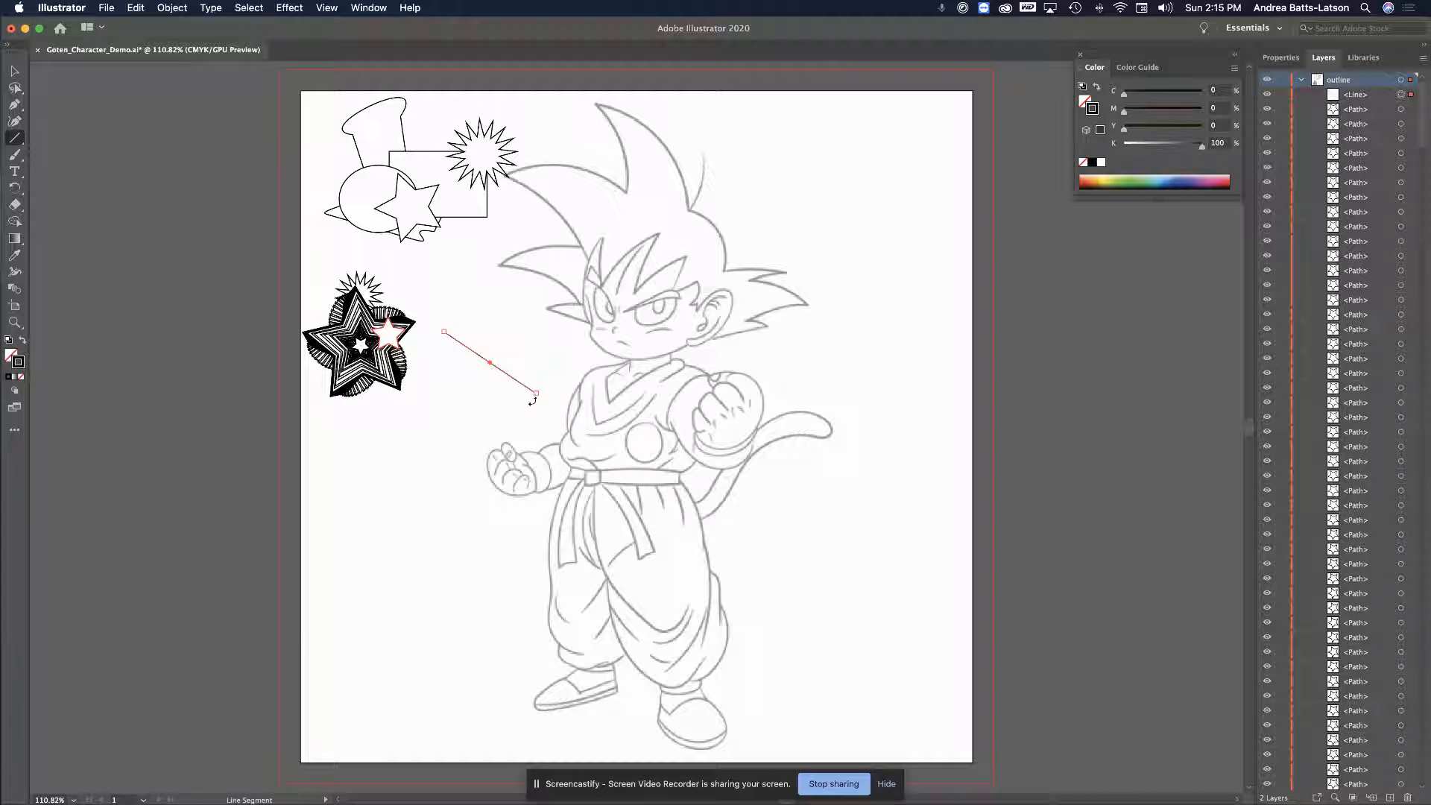
mouse_move(523, 396)
mouse_down()
mouse_move(477, 447)
mouse_move(438, 454)
mouse_move(415, 494)
mouse_up()
drag(441, 512, 517, 499)
drag(415, 592, 496, 616)
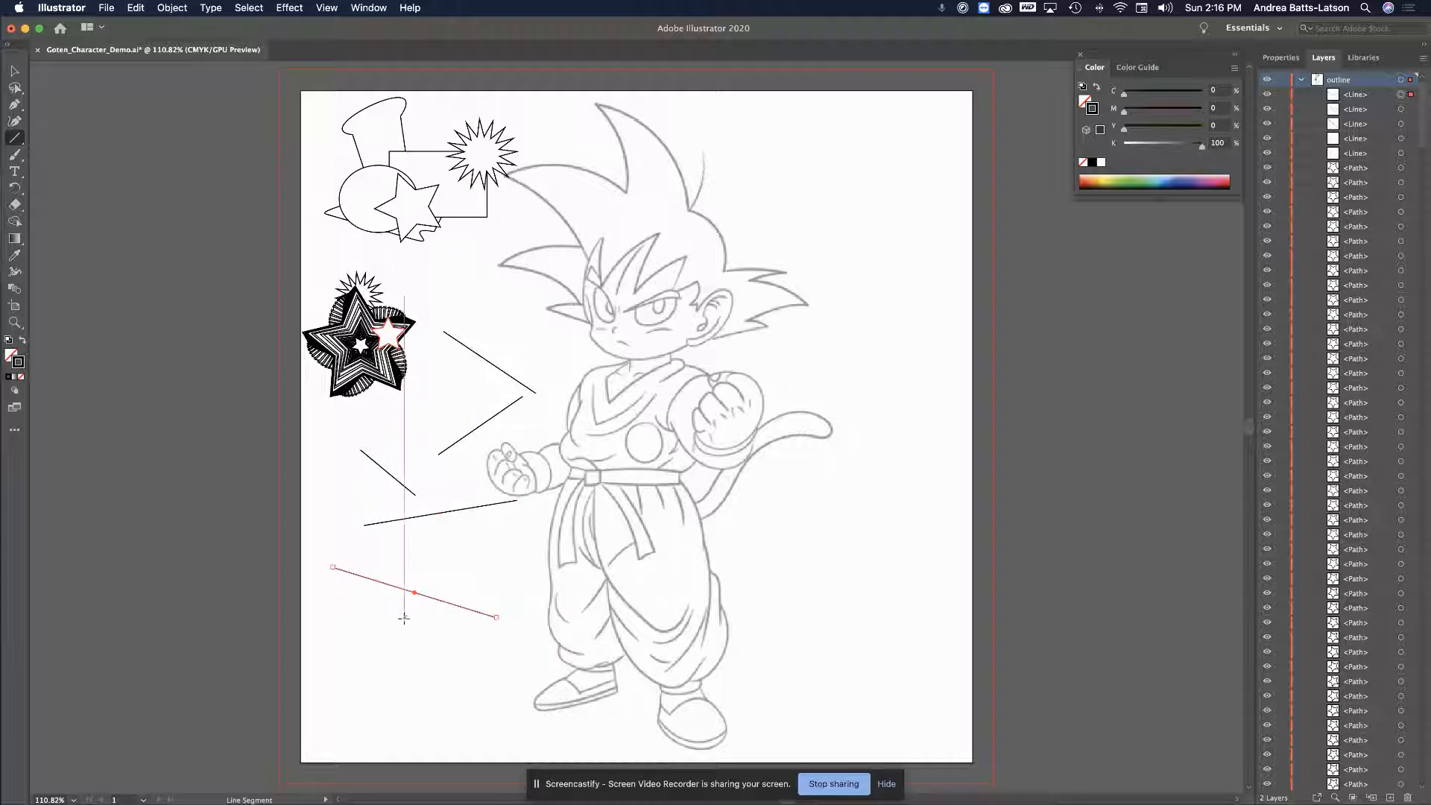
drag(401, 632, 511, 552)
drag(375, 540, 438, 638)
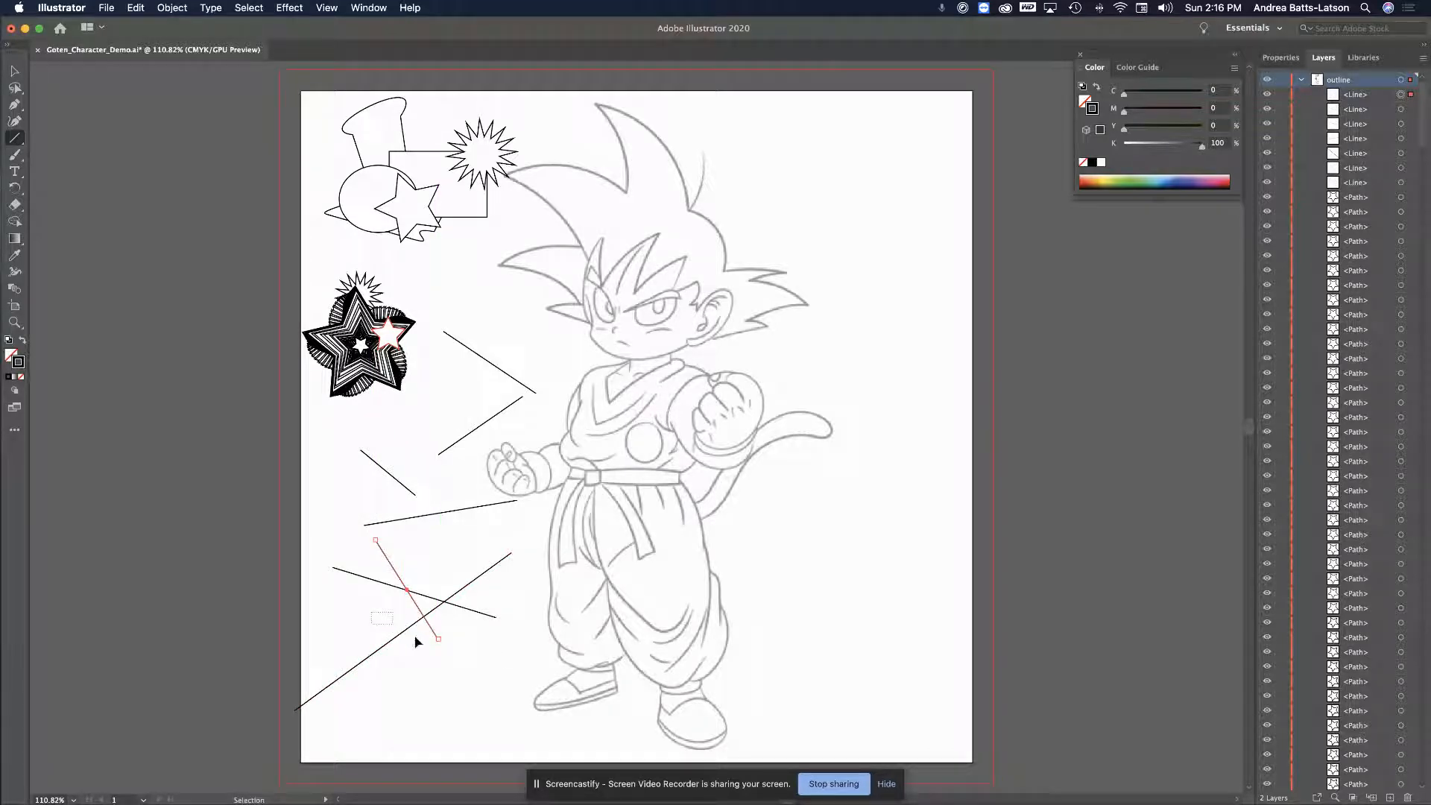
super+click(377, 628)
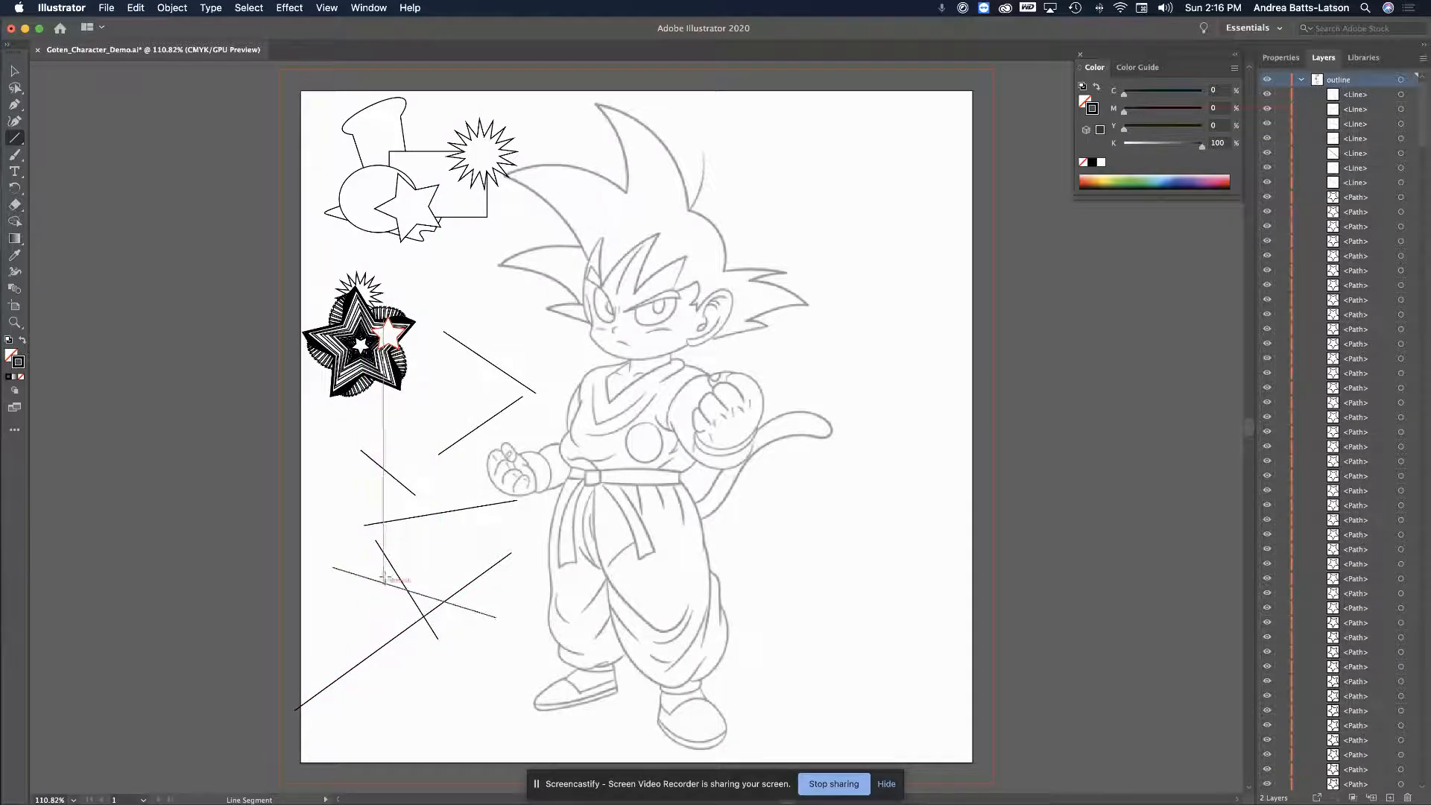
drag(430, 544, 508, 620)
drag(343, 602, 408, 669)
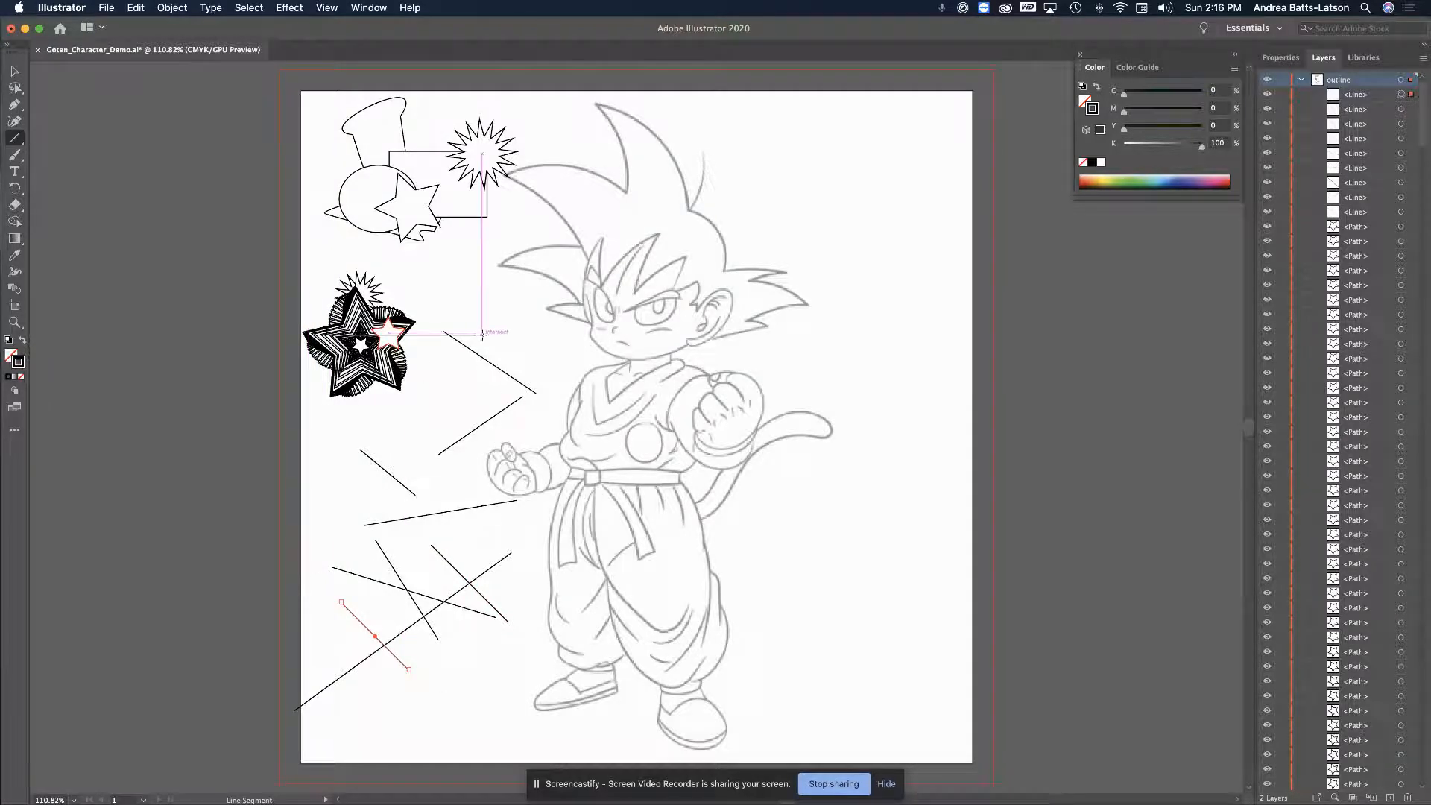
click(15, 71)
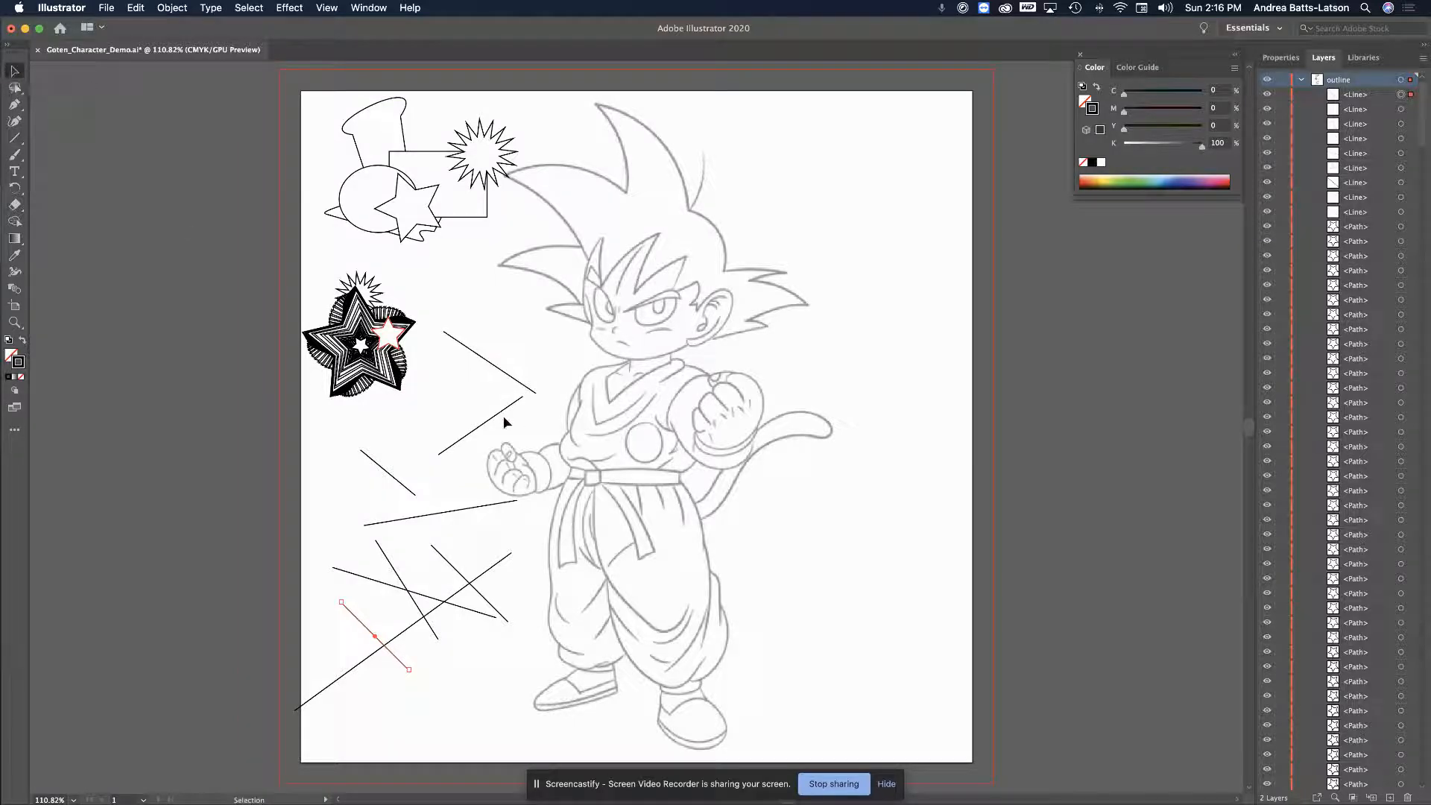
Move and rotate the upper lines so their ends meet in a zigzag
drag(501, 410, 511, 410)
drag(385, 471, 426, 451)
drag(456, 511, 381, 484)
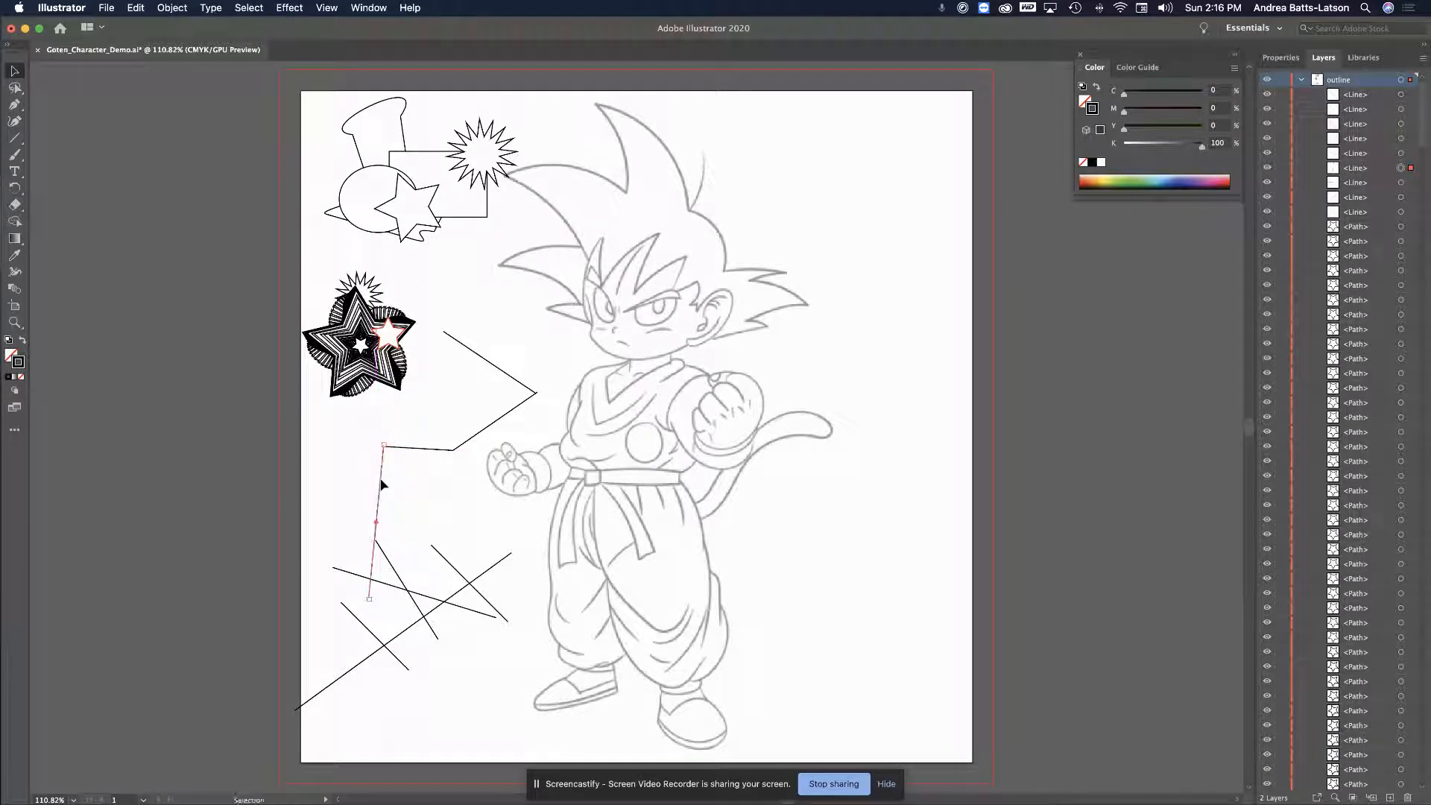
click(348, 572)
drag(397, 592, 447, 370)
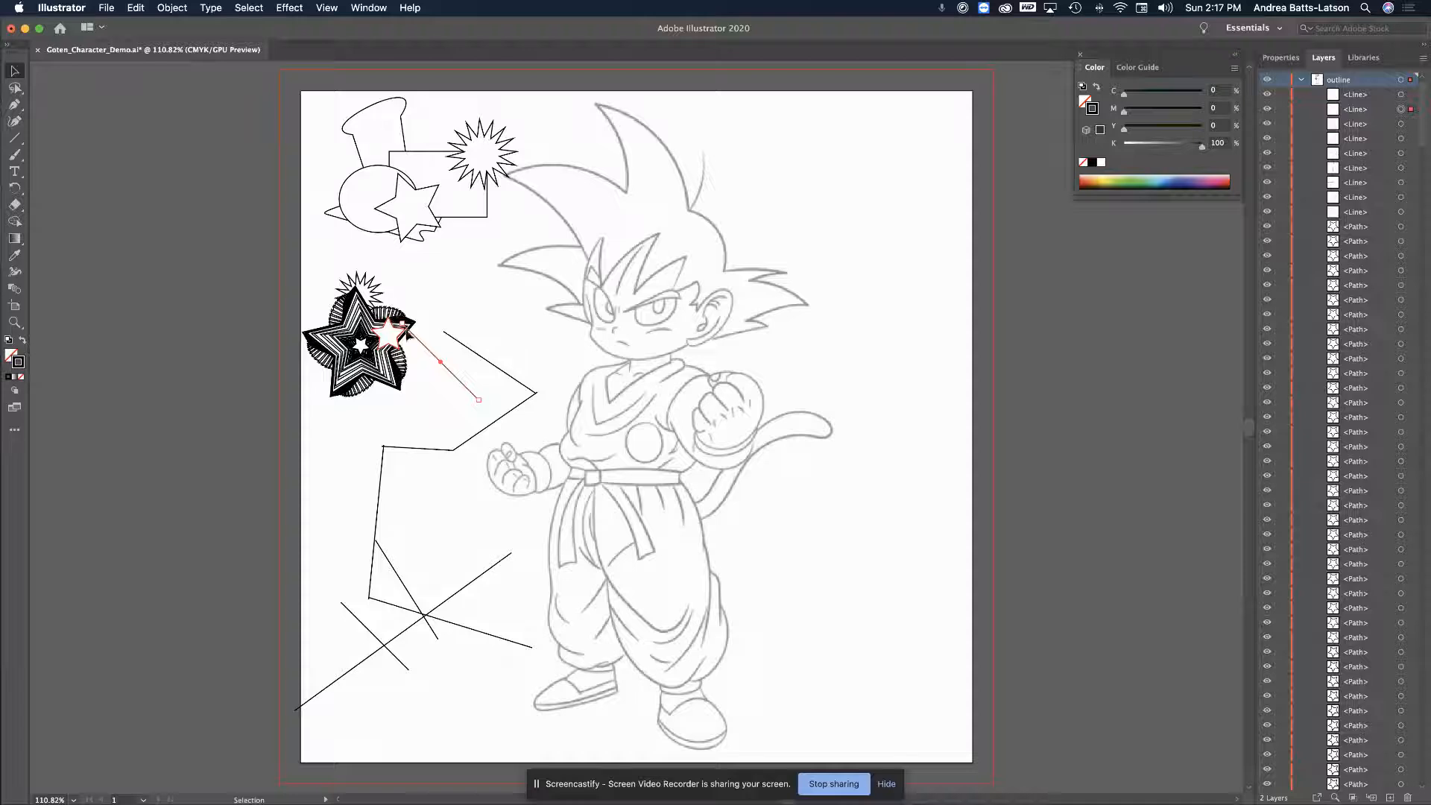
drag(485, 399, 466, 302)
drag(435, 384, 408, 410)
Move and shorten the lower lines to connect them into the jagged outline
drag(374, 636, 364, 433)
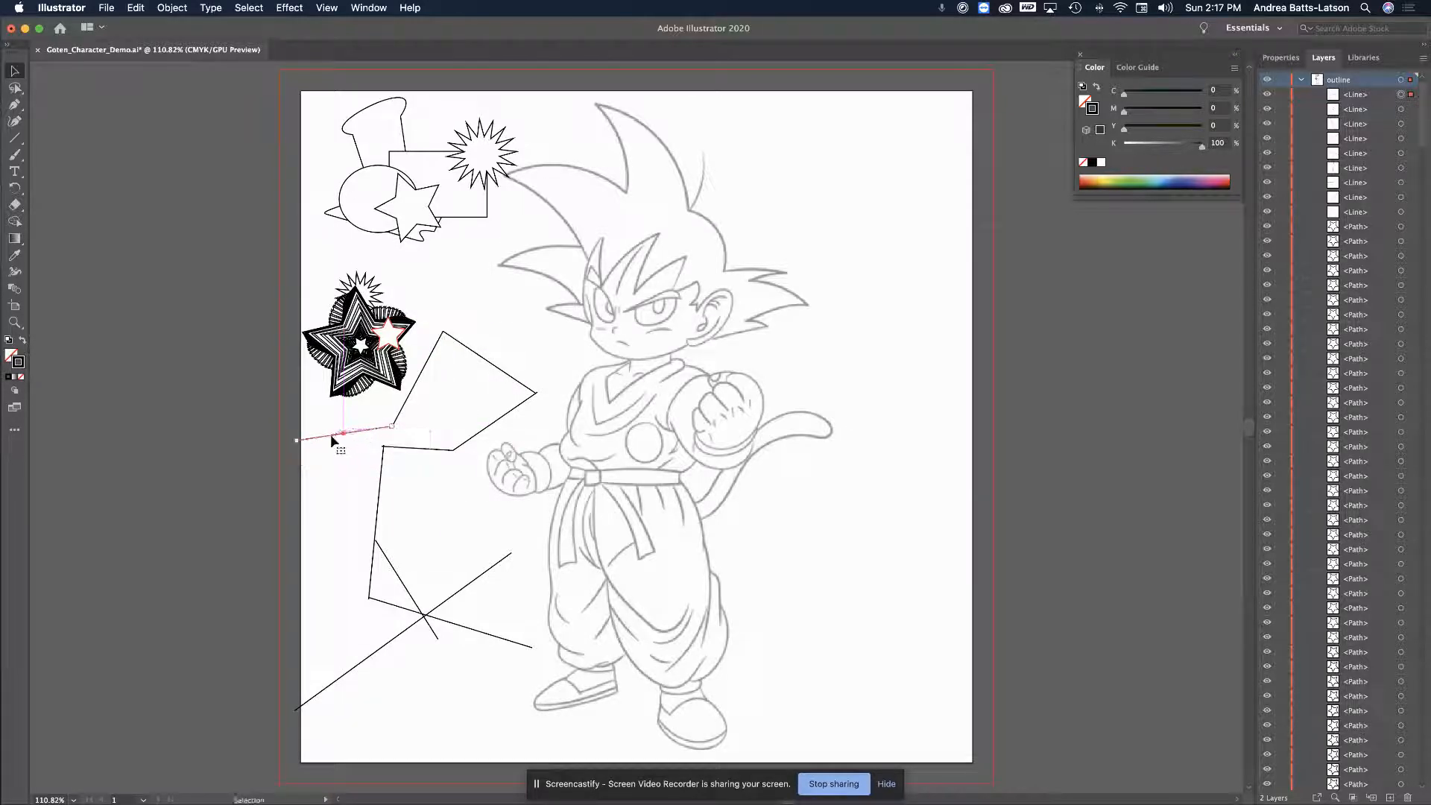
drag(295, 446, 326, 435)
drag(422, 617, 265, 563)
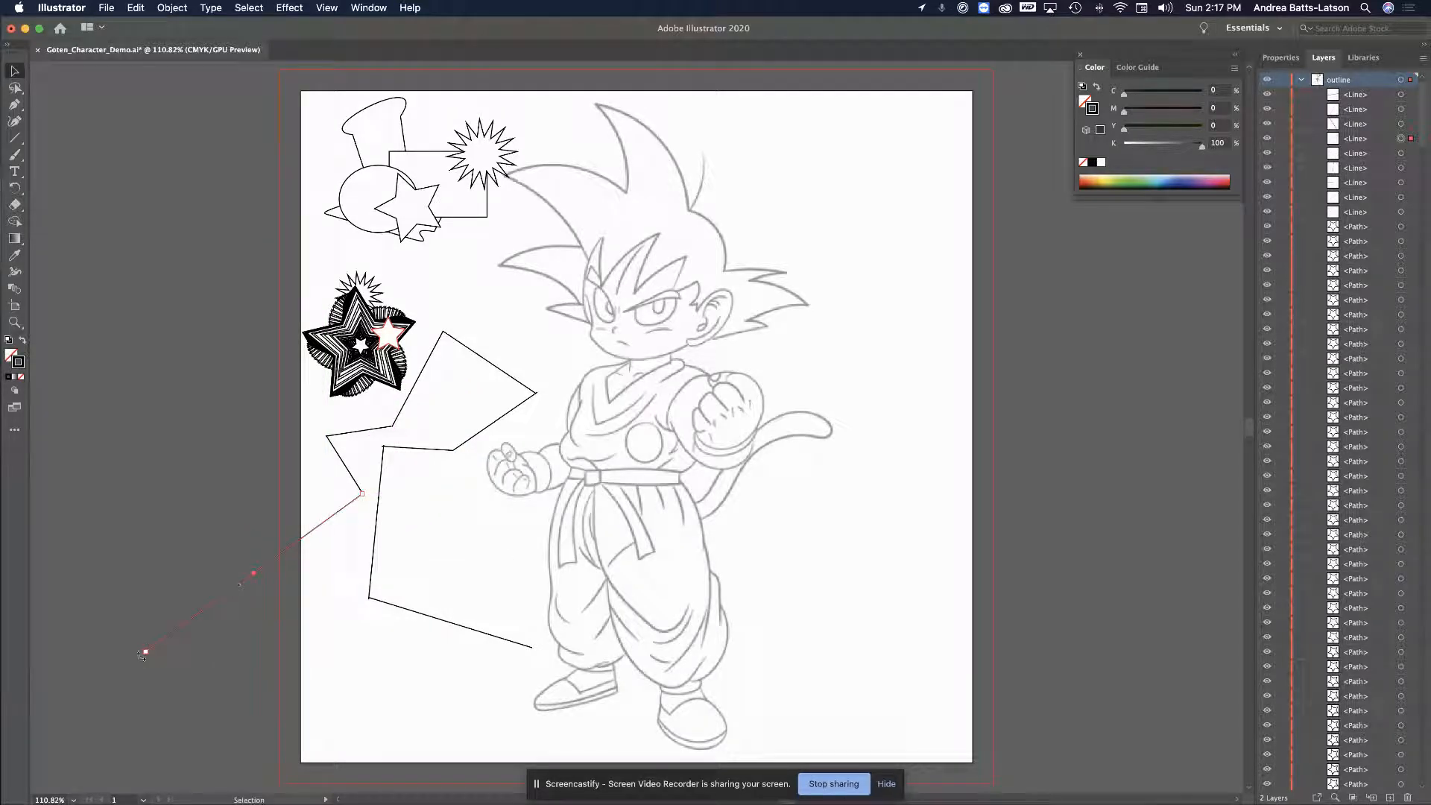
drag(146, 652, 318, 530)
click(325, 623)
drag(532, 648, 439, 621)
Select both endpoints at the top lines' shared corner with the Direct Selection Tool
click(488, 361)
click(15, 87)
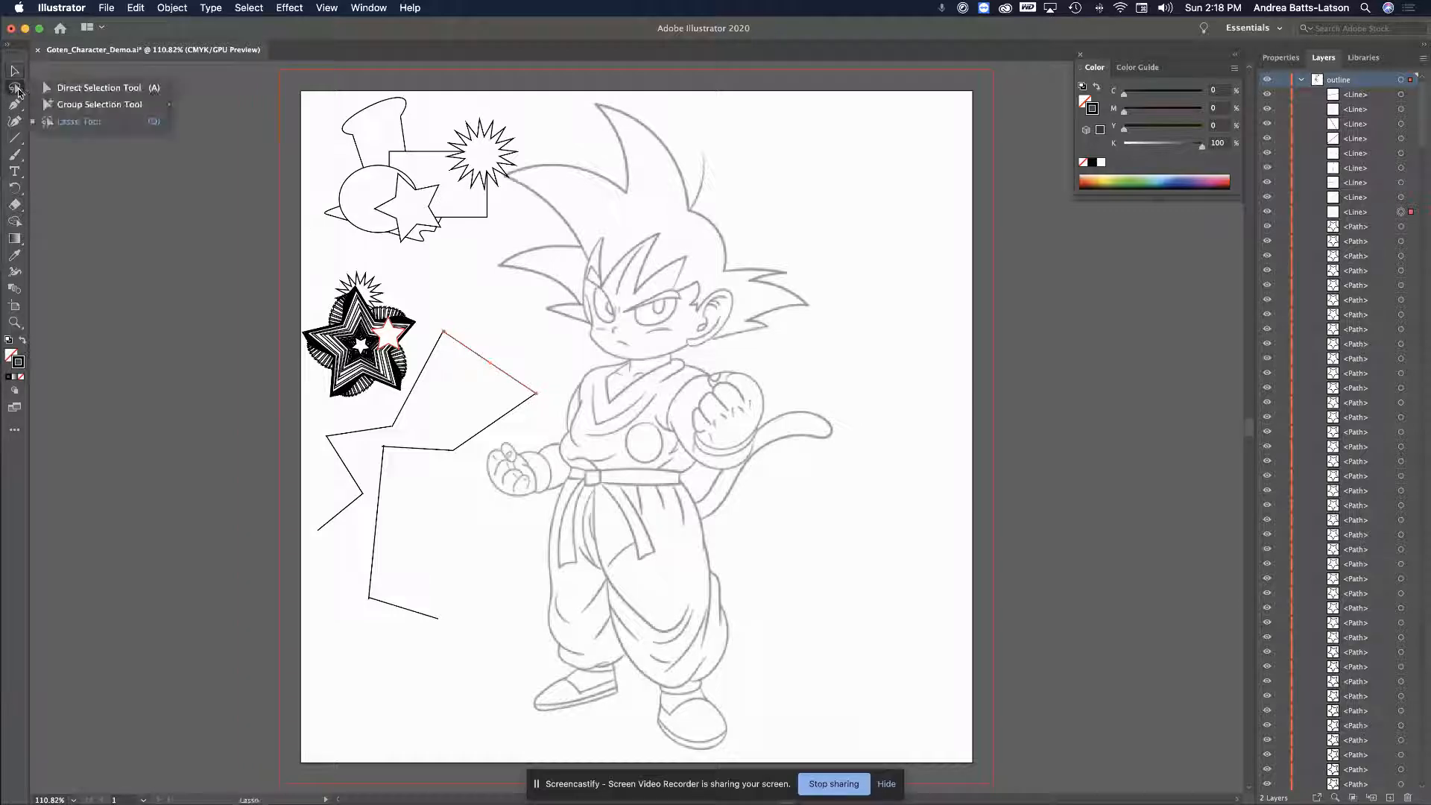
click(65, 89)
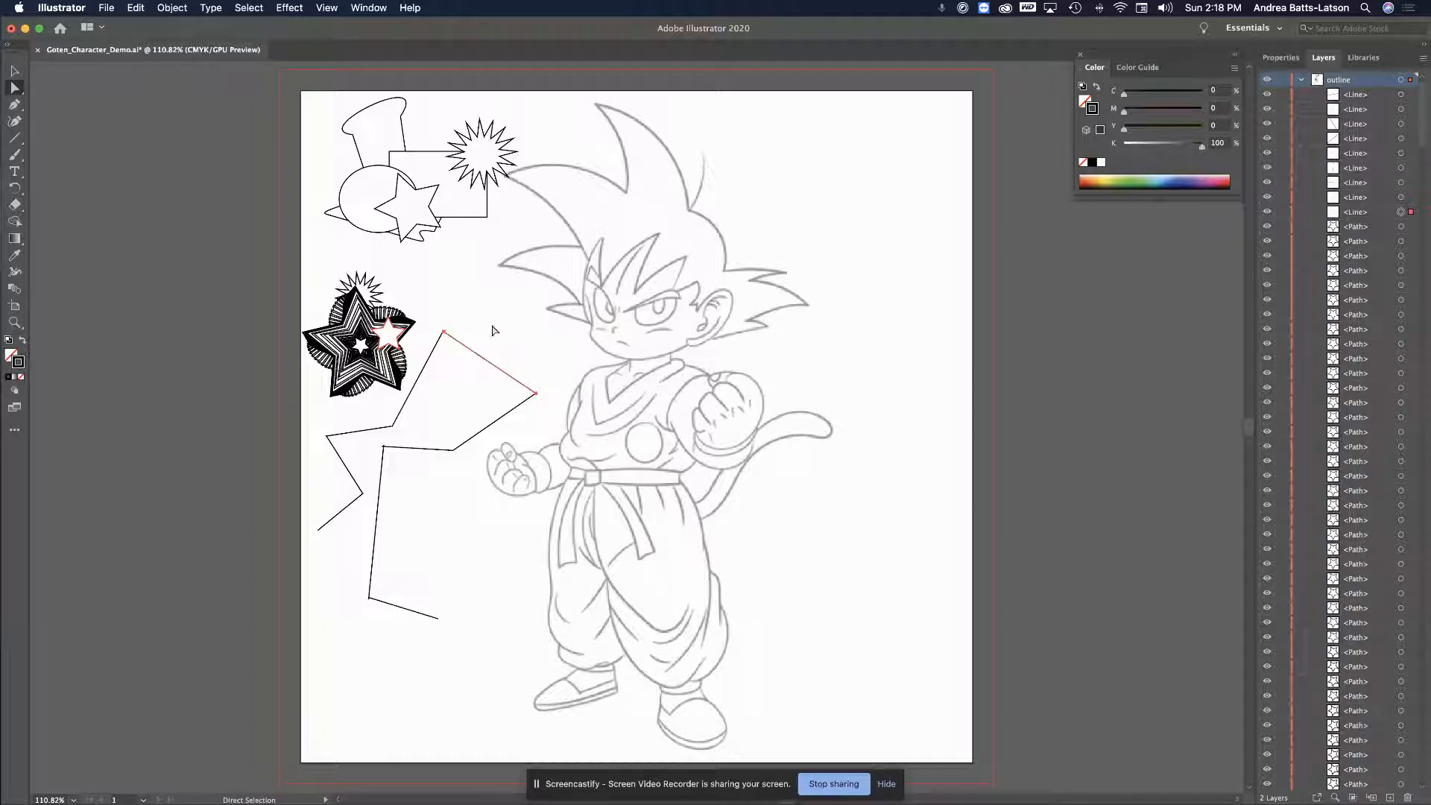
click(539, 391)
click(536, 393)
Join the corner endpoints with Object > Path > Join and shift the joined path up-right
click(170, 9)
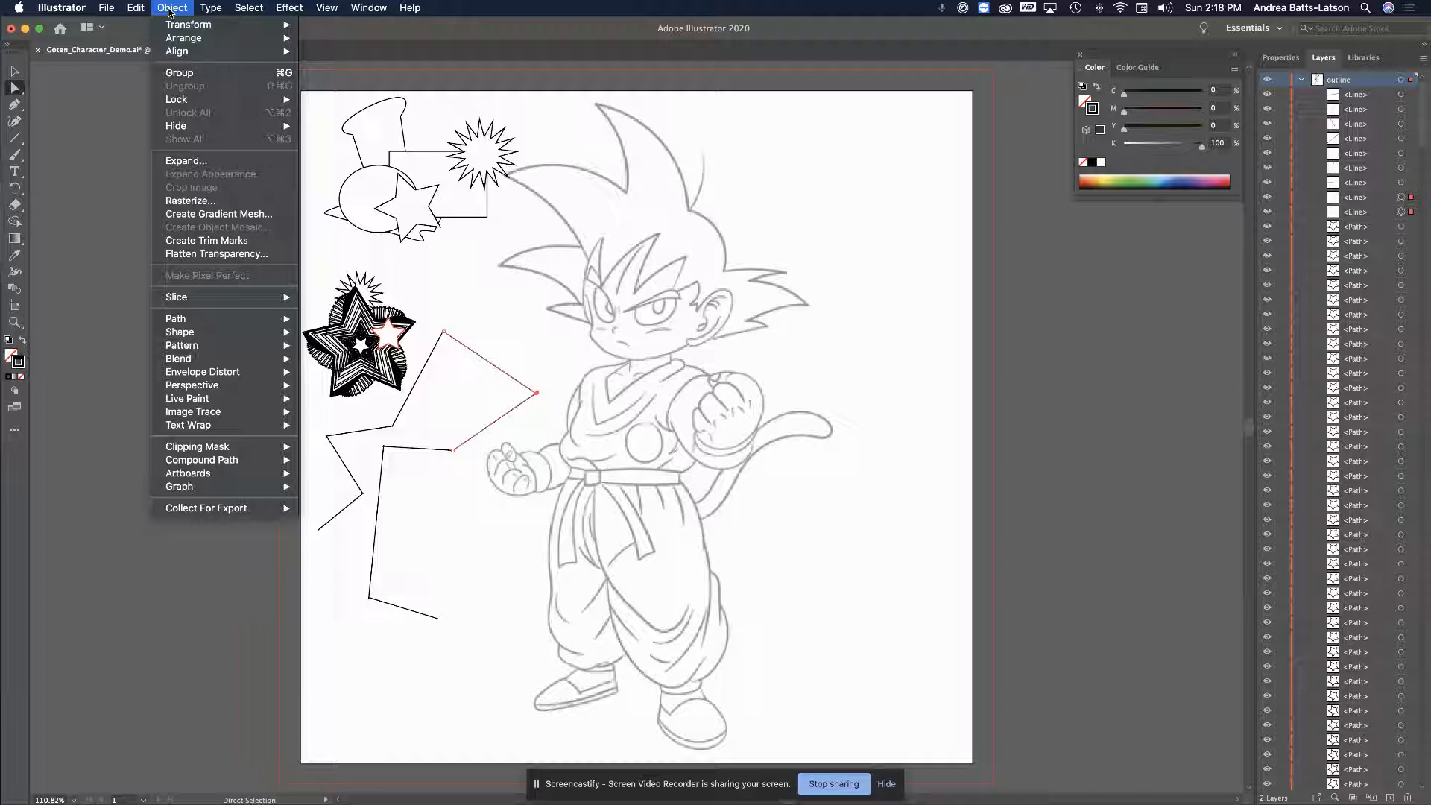
mouse_move(224, 320)
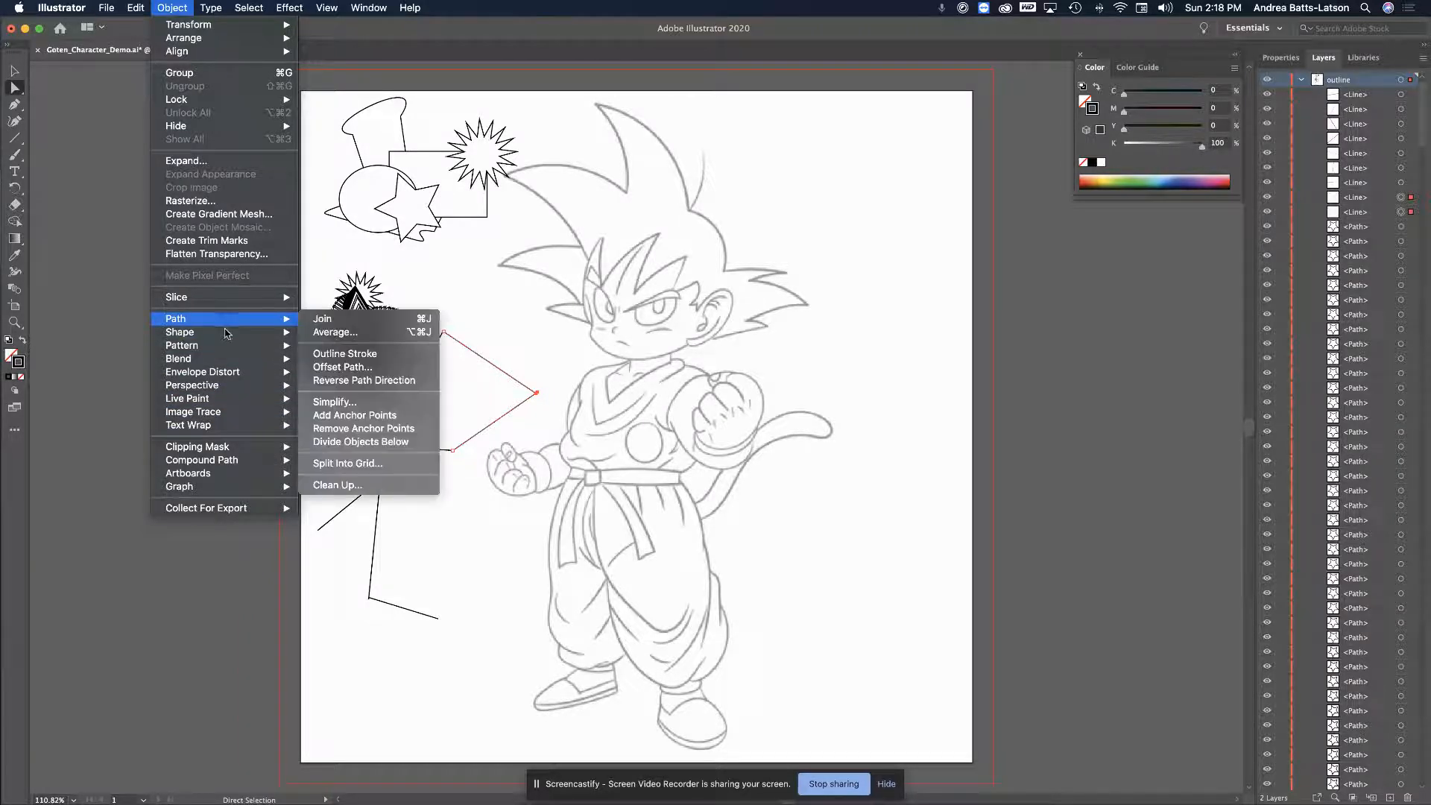
click(326, 320)
click(482, 401)
drag(523, 383, 559, 361)
scroll(560, 362, left, 1)
key(super+z)
scroll(561, 365, down, 1)
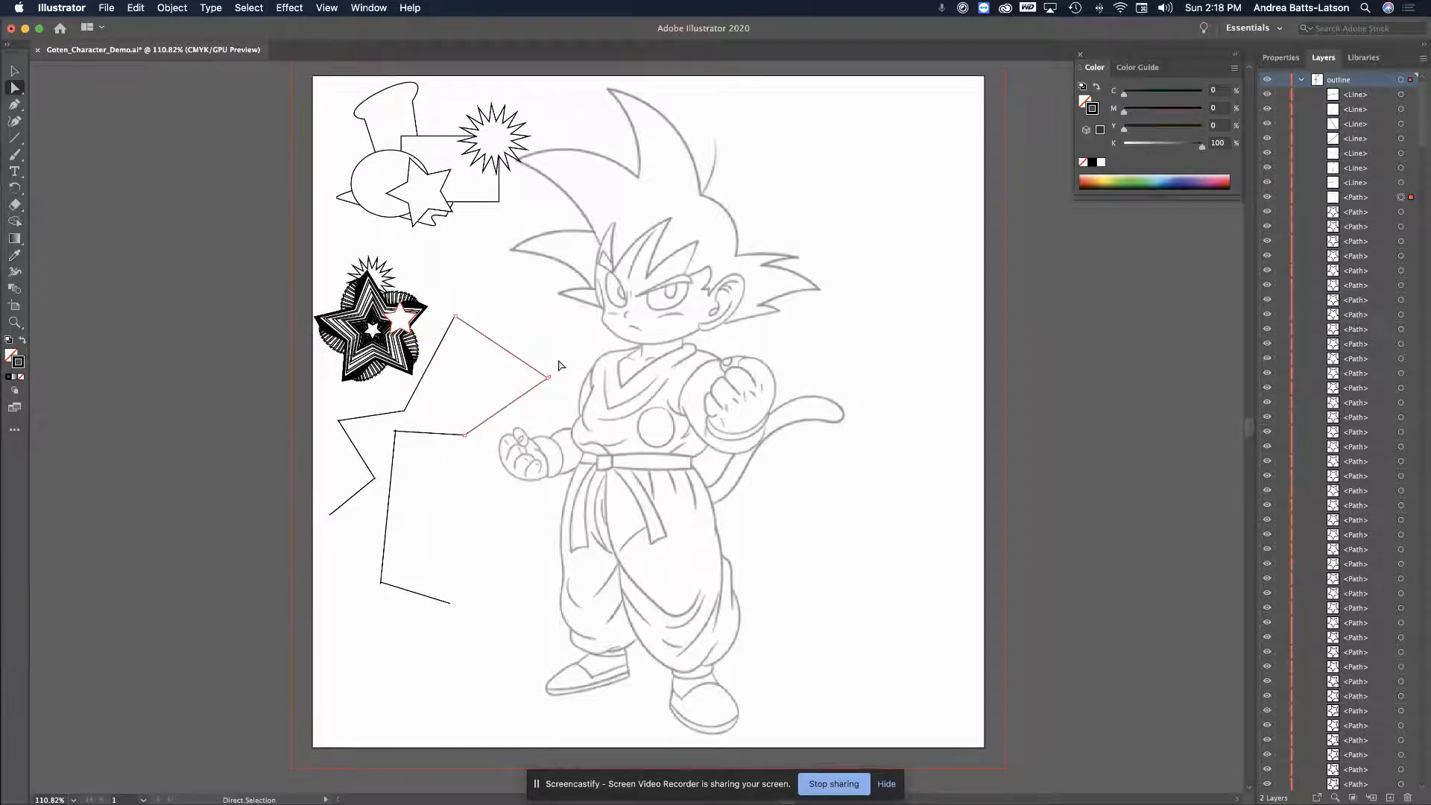
key(v)
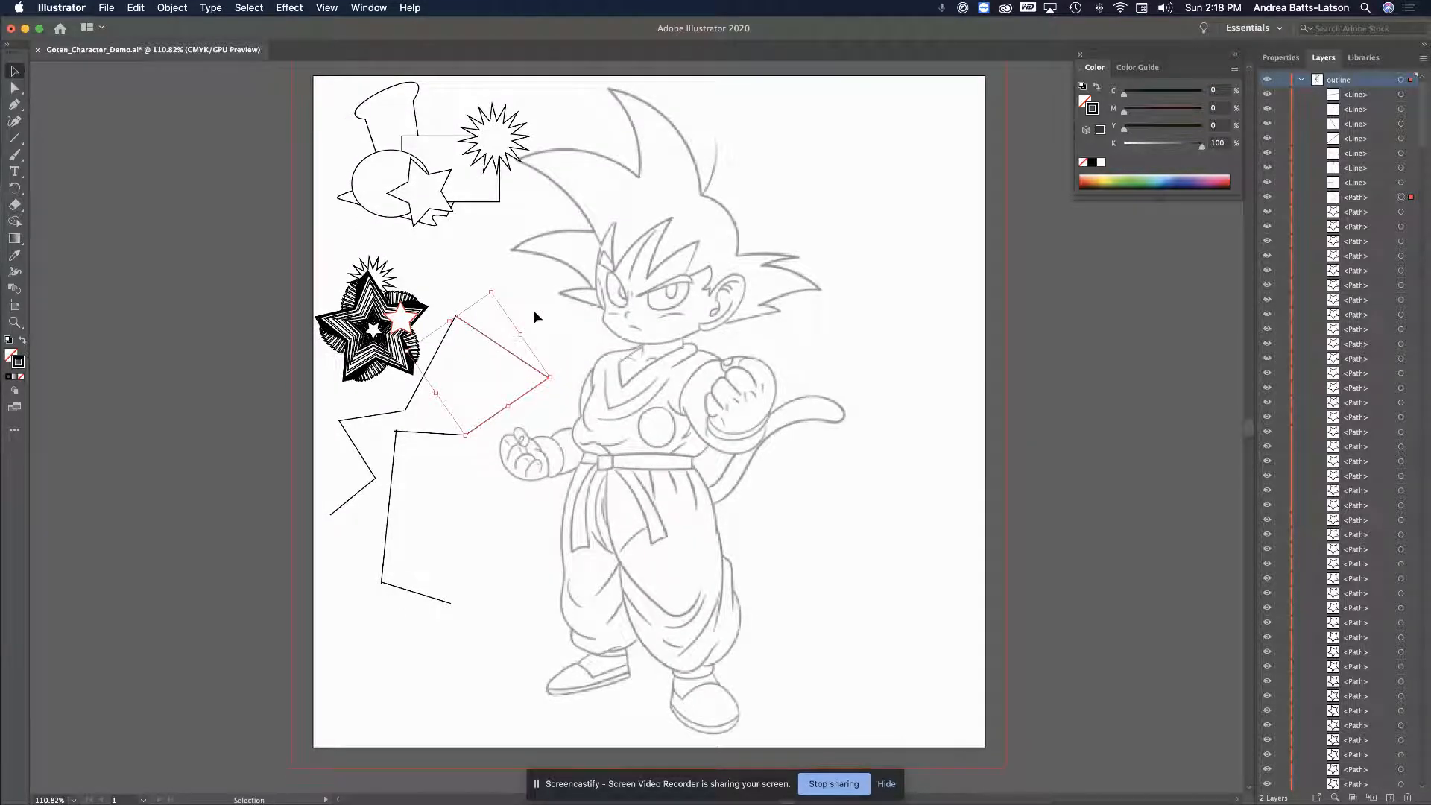
drag(524, 359, 555, 329)
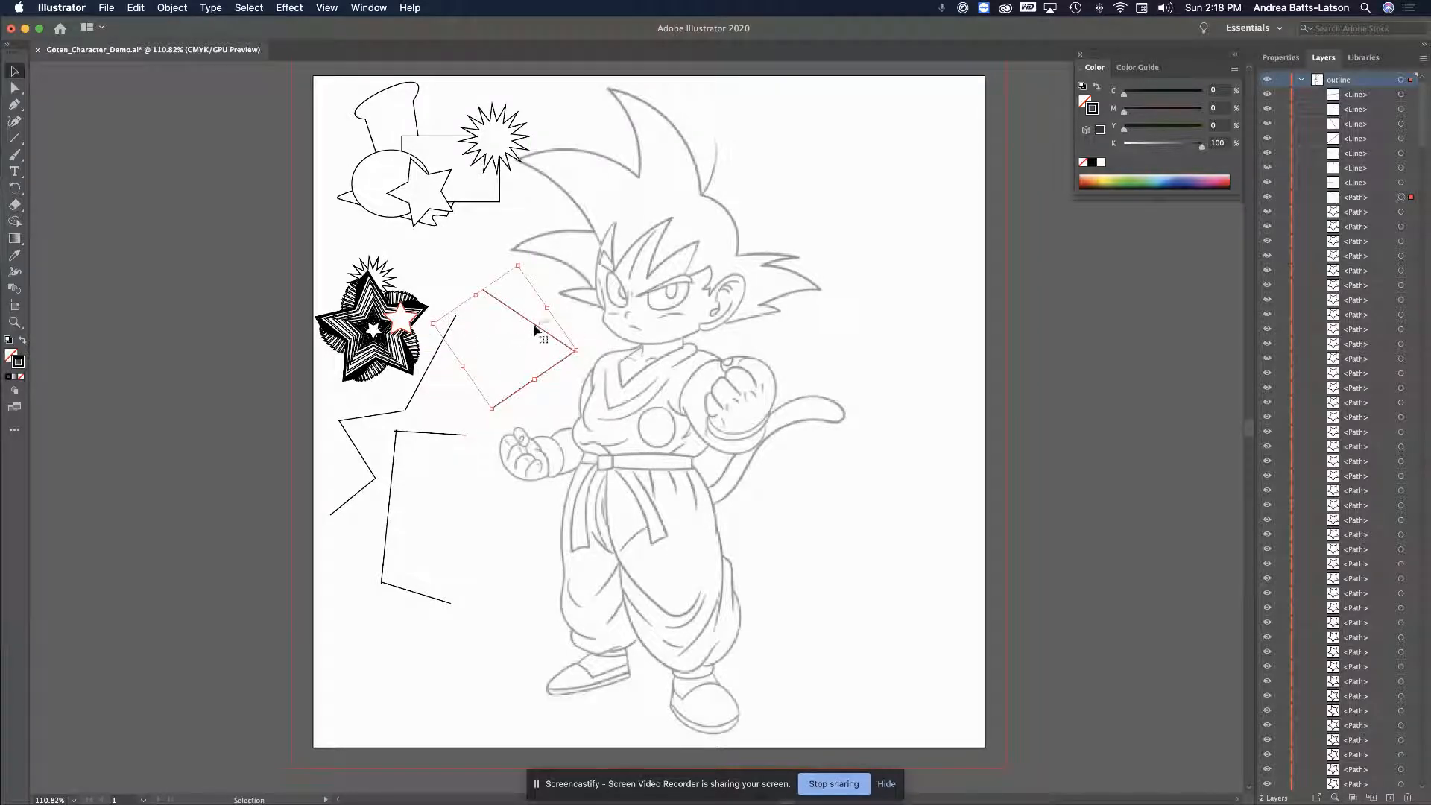
drag(532, 319, 885, 351)
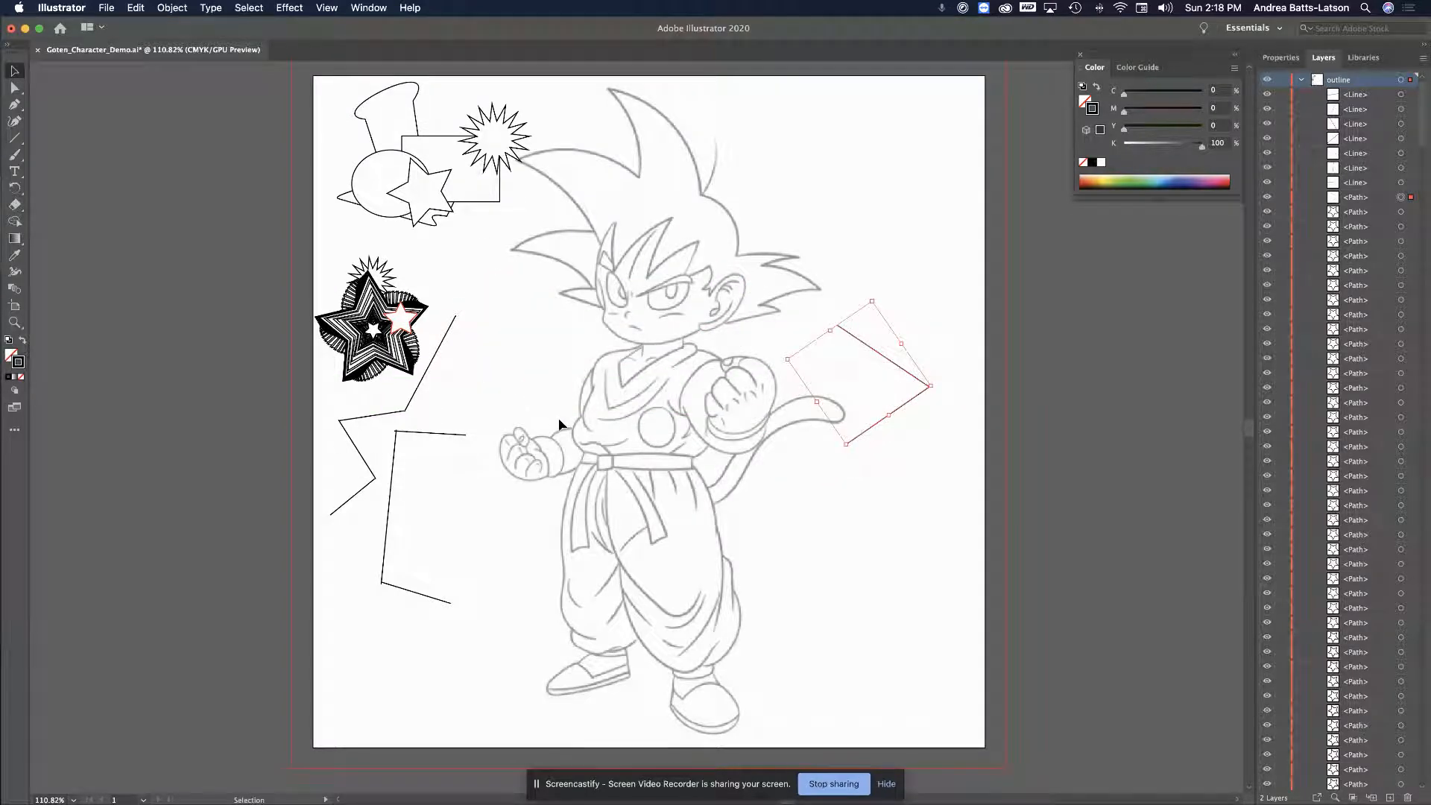
click(866, 466)
key(super+z)
key(super+z)
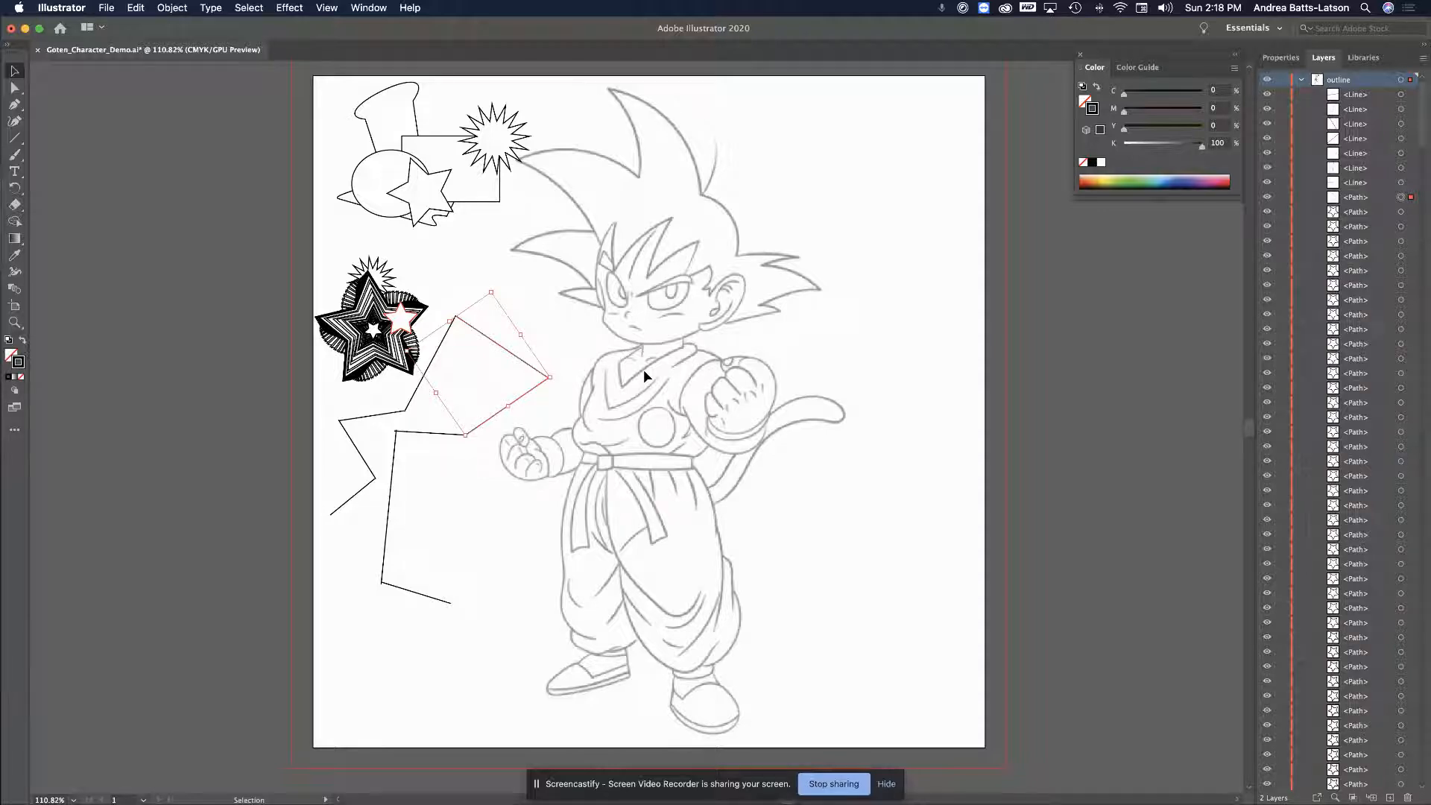
click(280, 413)
Draw a rectangular grid at the artboard's top right and hide the character template
click(14, 140)
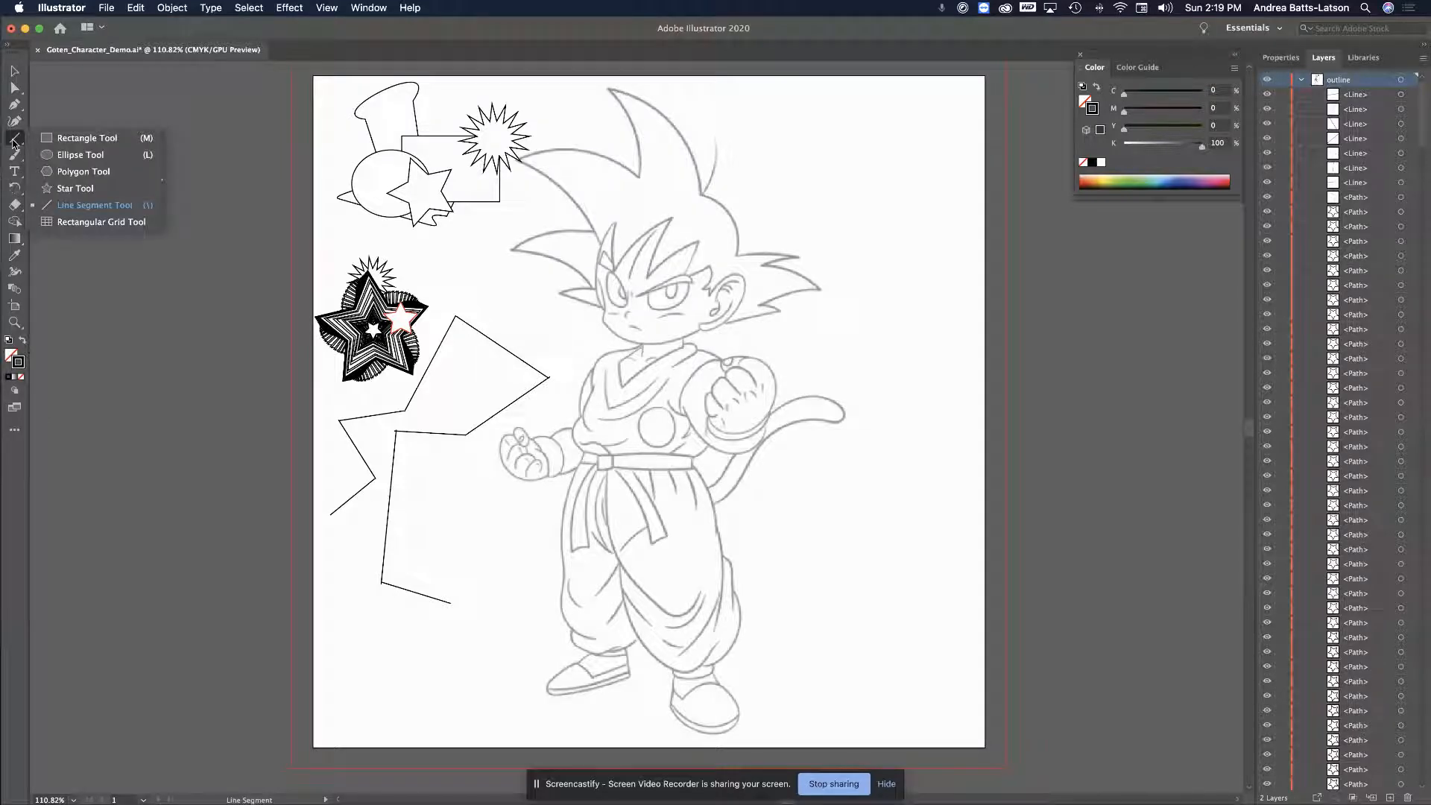
click(95, 221)
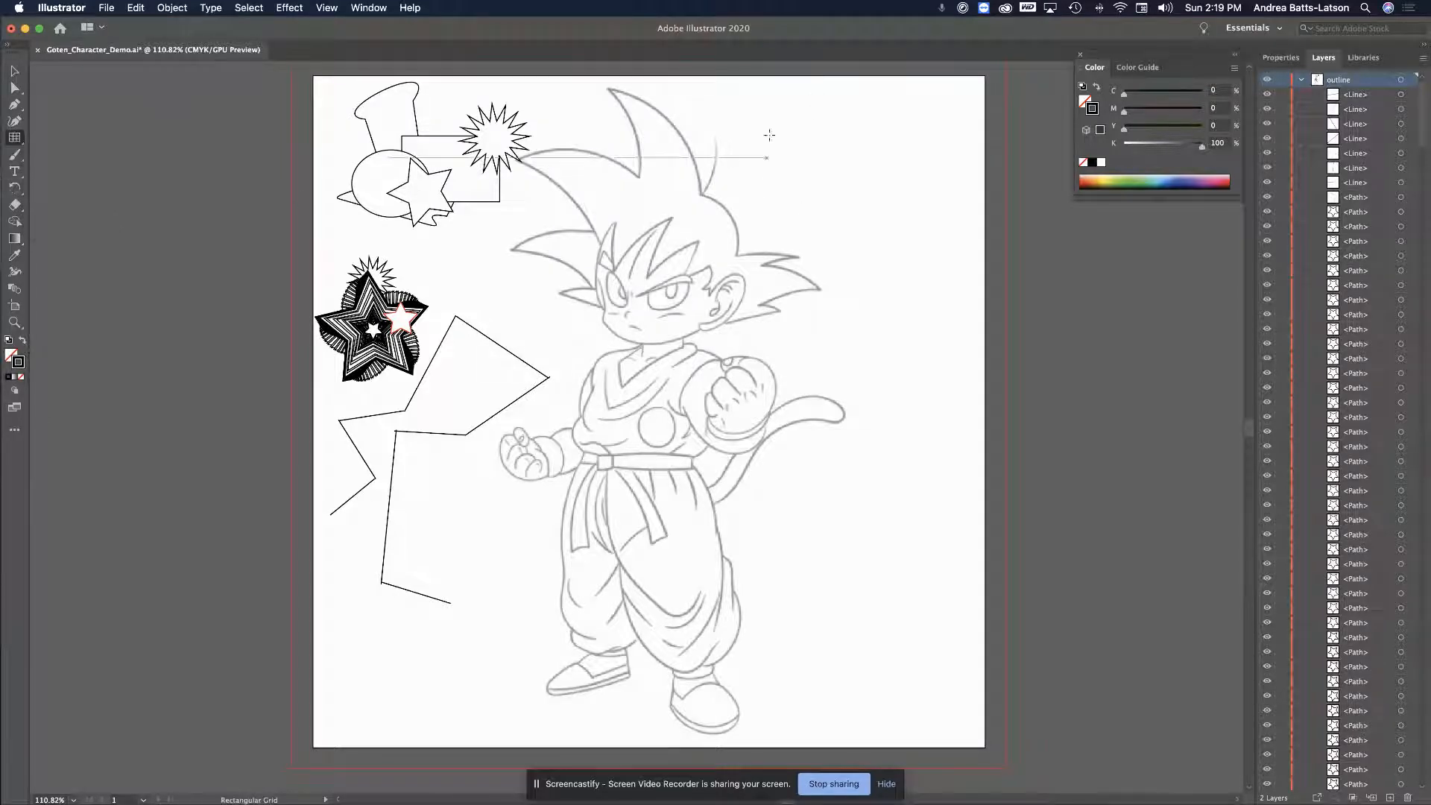
drag(756, 112, 937, 239)
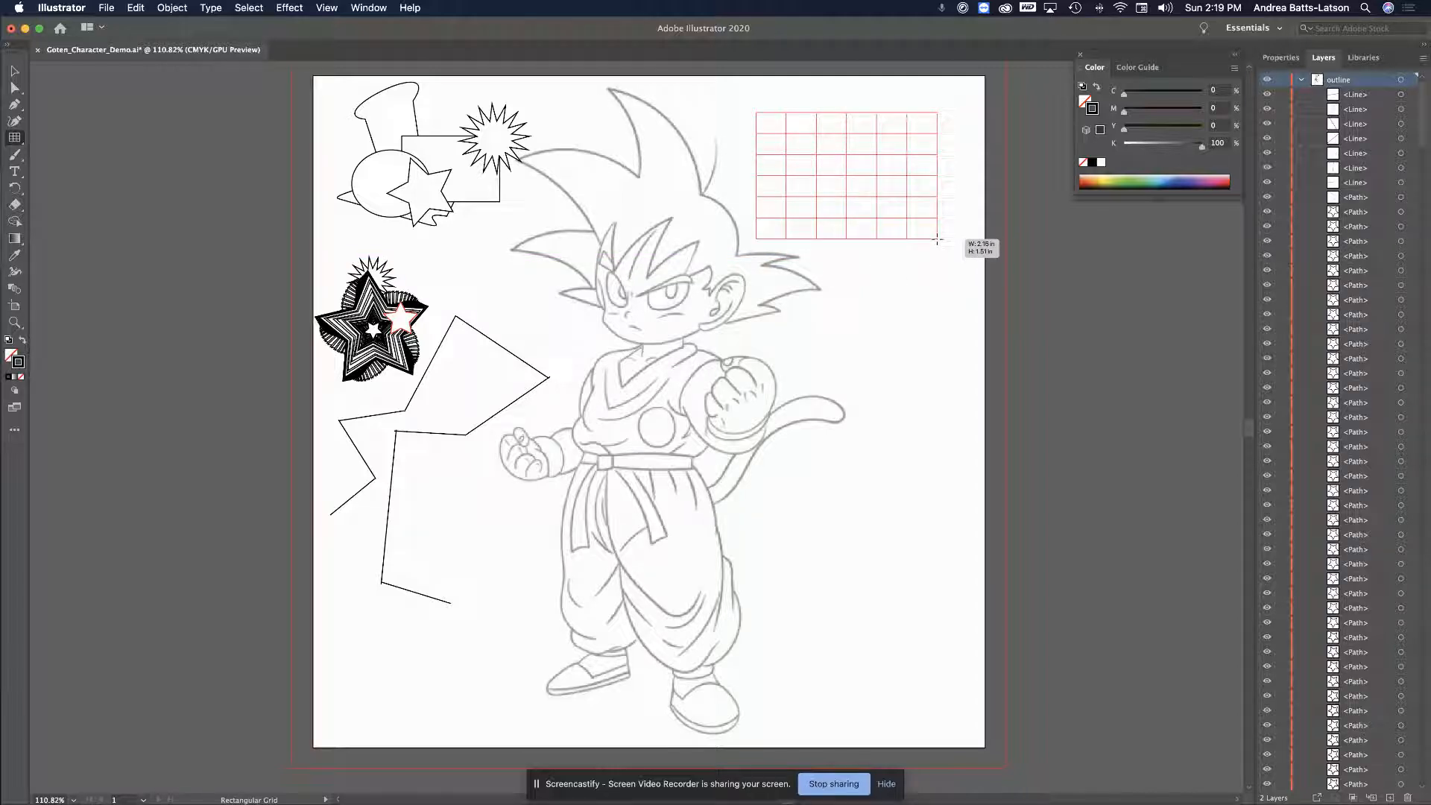
drag(938, 239, 938, 239)
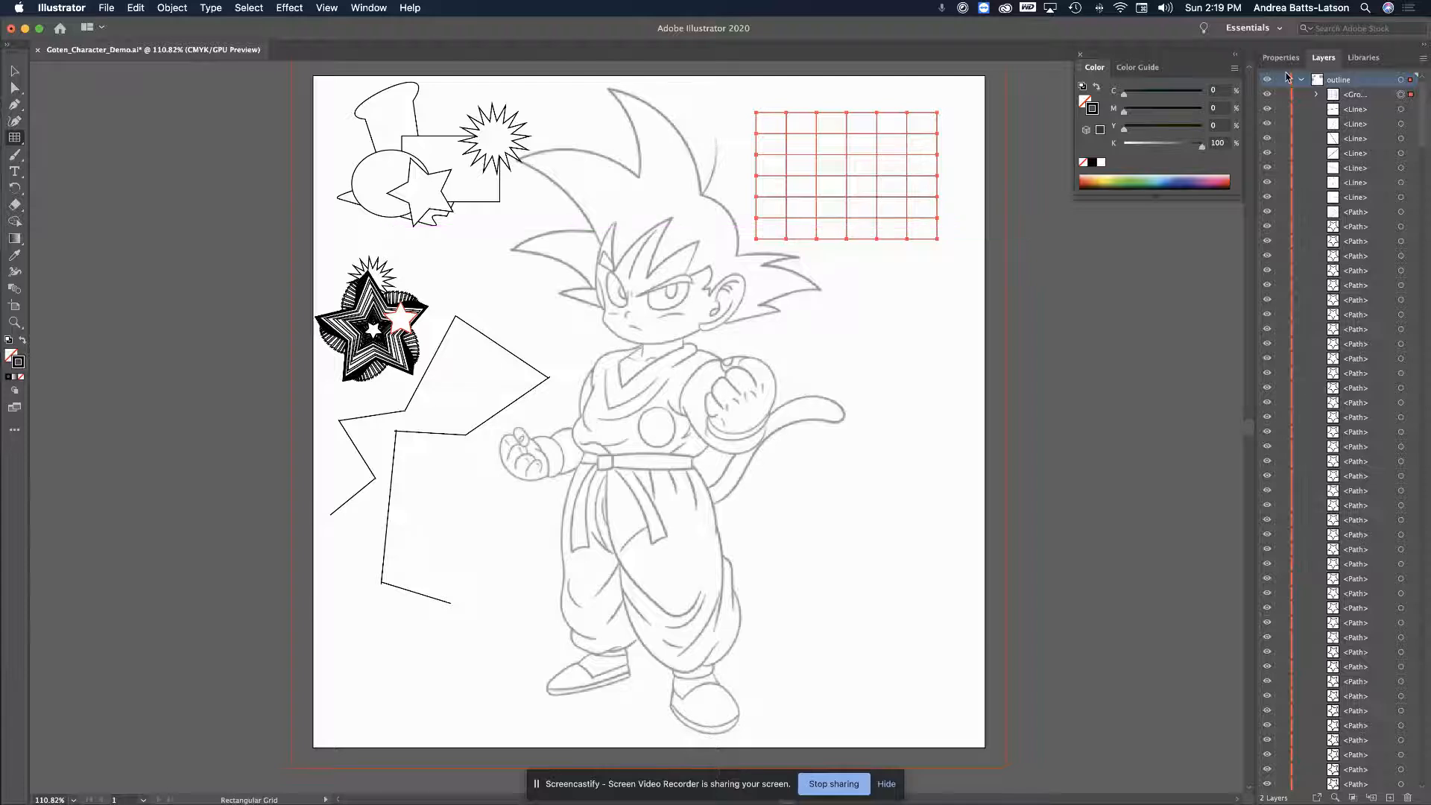
scroll(1304, 85, down, 20)
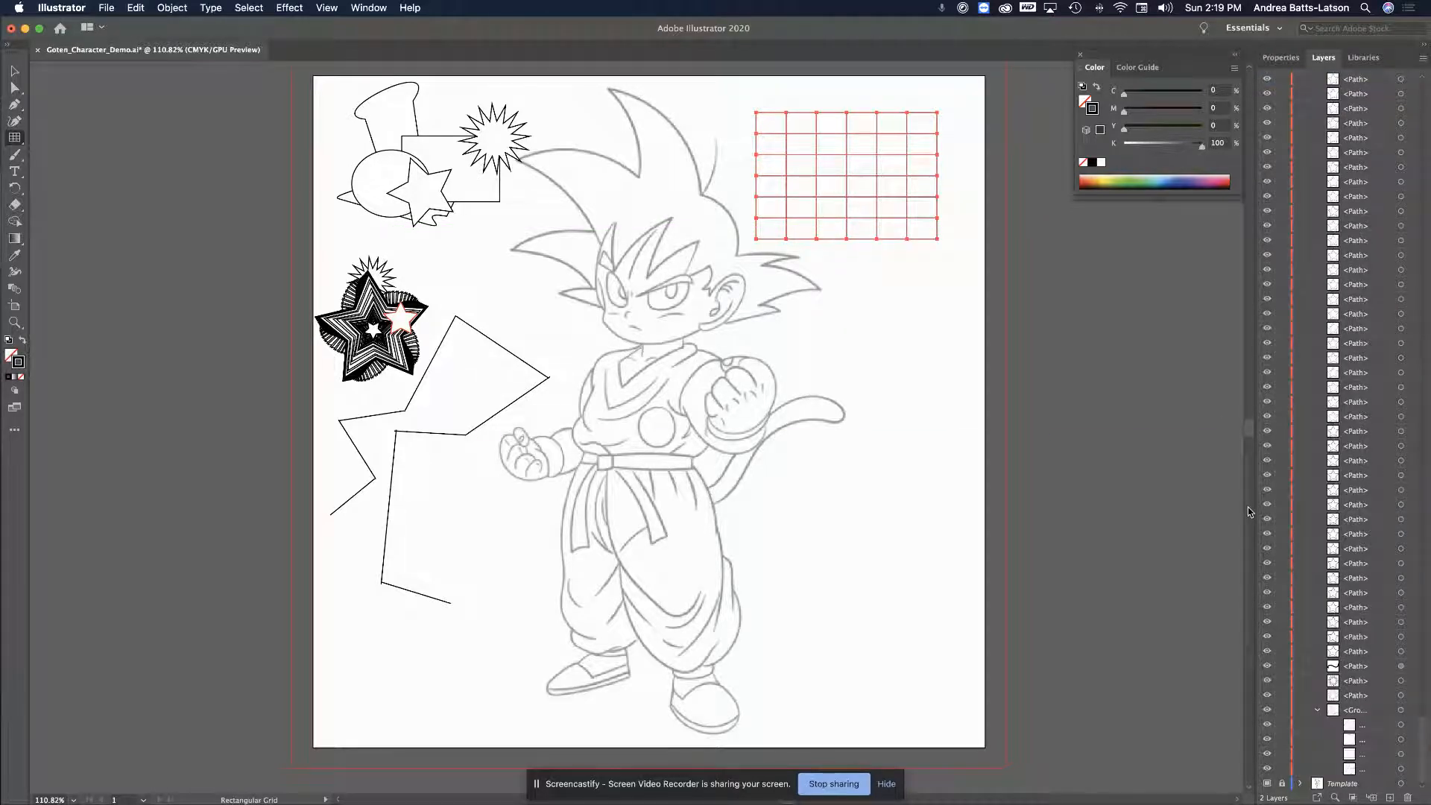
click(1267, 783)
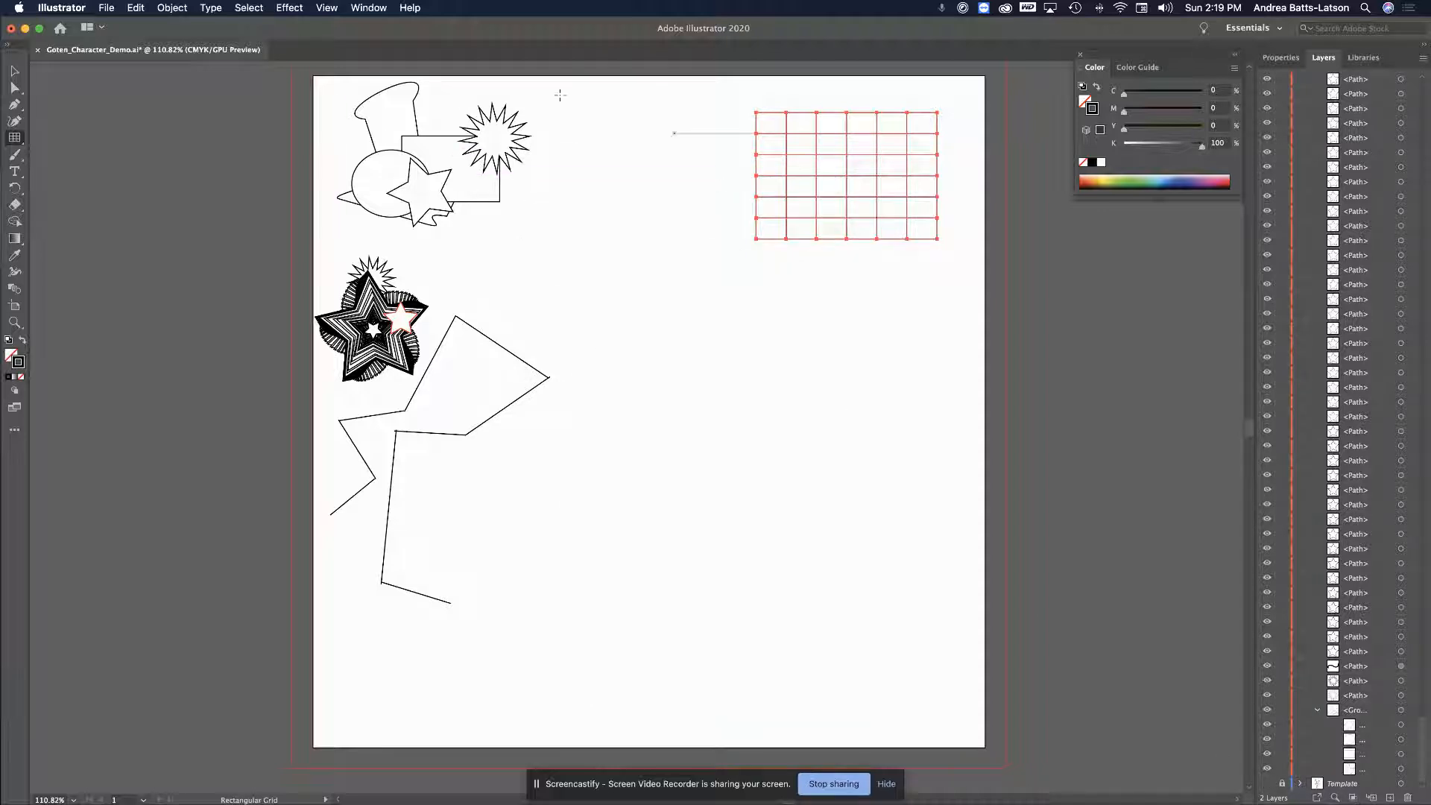
click(14, 73)
Enlarge the grid, rotate it a quarter turn into portrait, and reposition it
drag(756, 240, 577, 605)
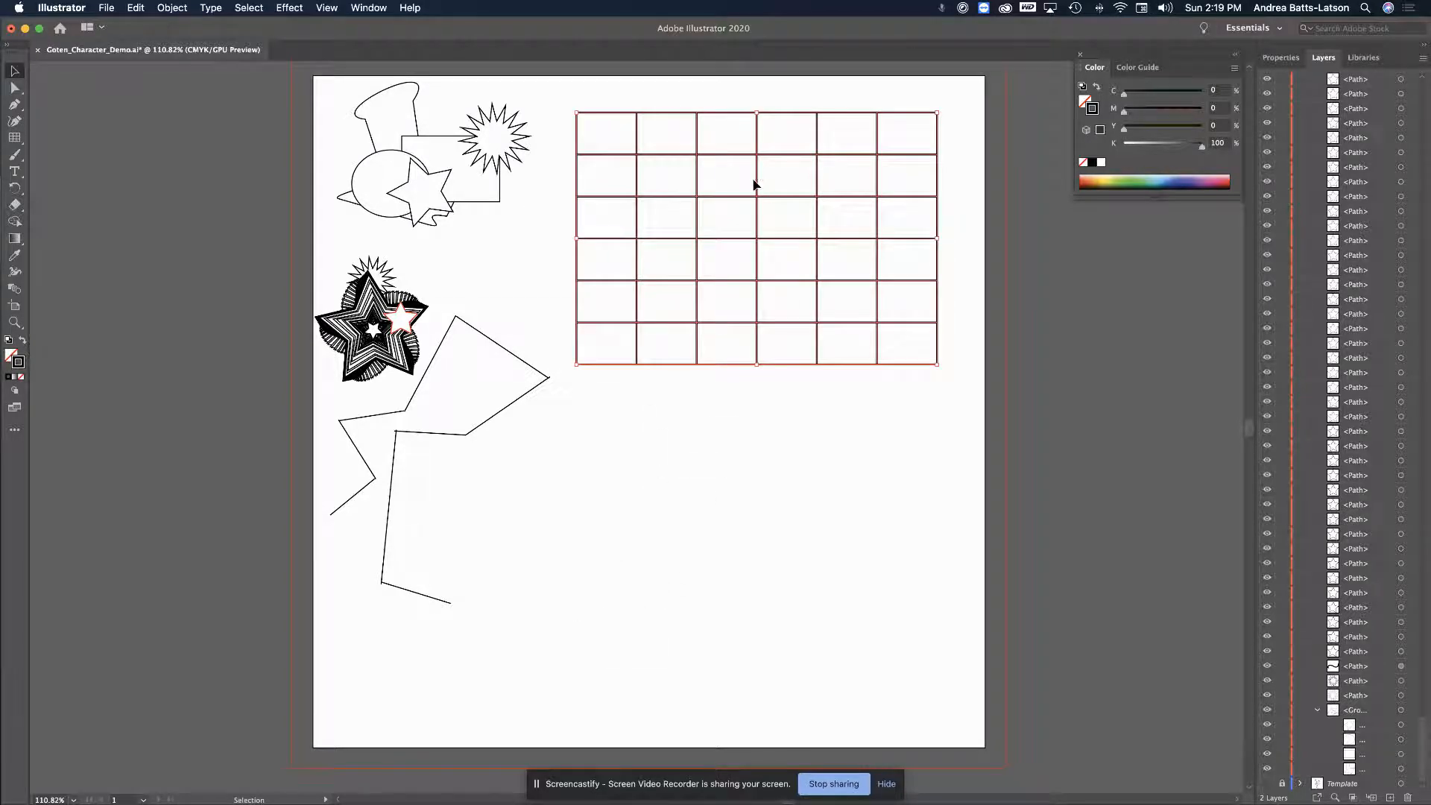
mouse_move(757, 186)
mouse_down()
mouse_move(802, 175)
mouse_move(790, 140)
mouse_move(750, 172)
mouse_move(764, 192)
mouse_move(766, 160)
mouse_move(773, 173)
mouse_up()
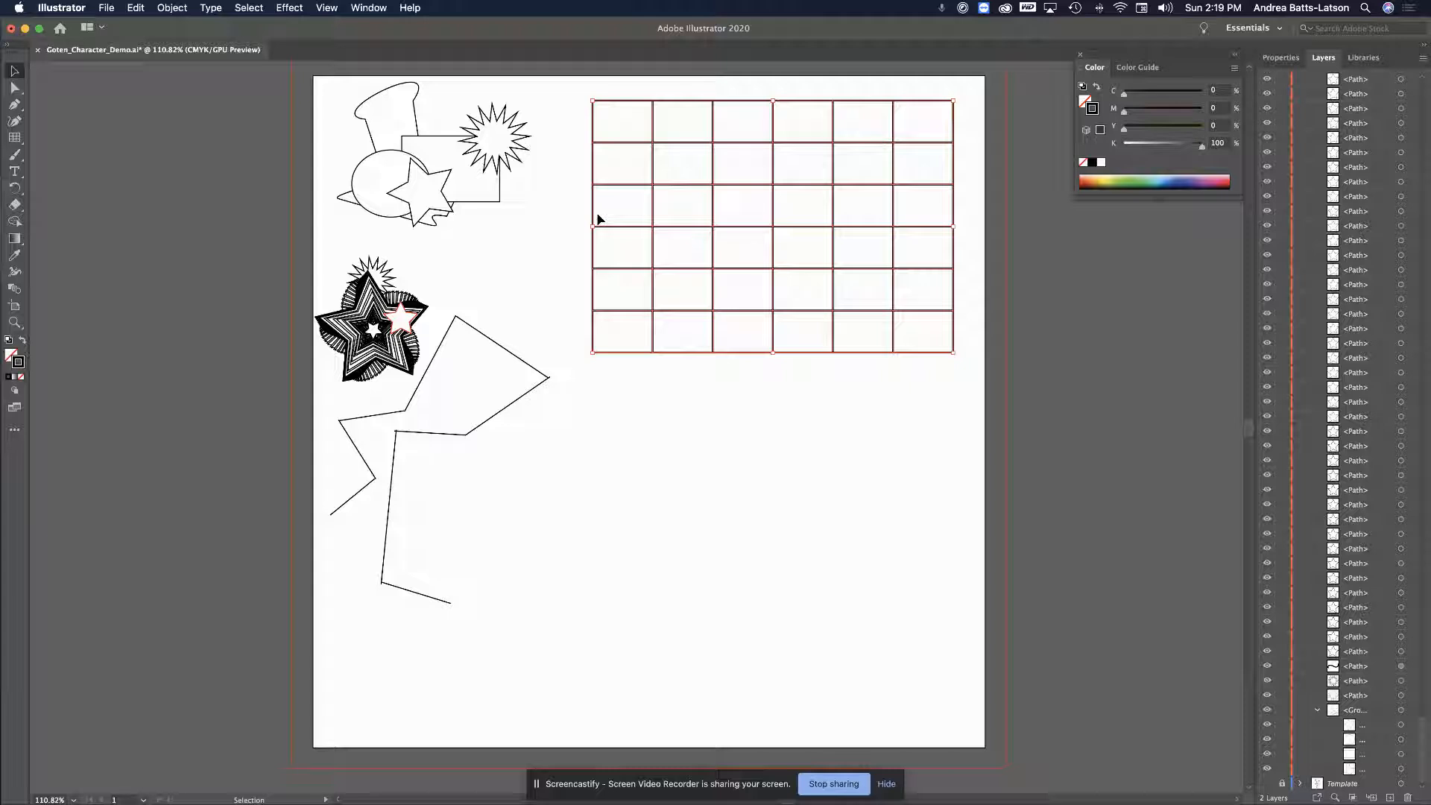
click(532, 278)
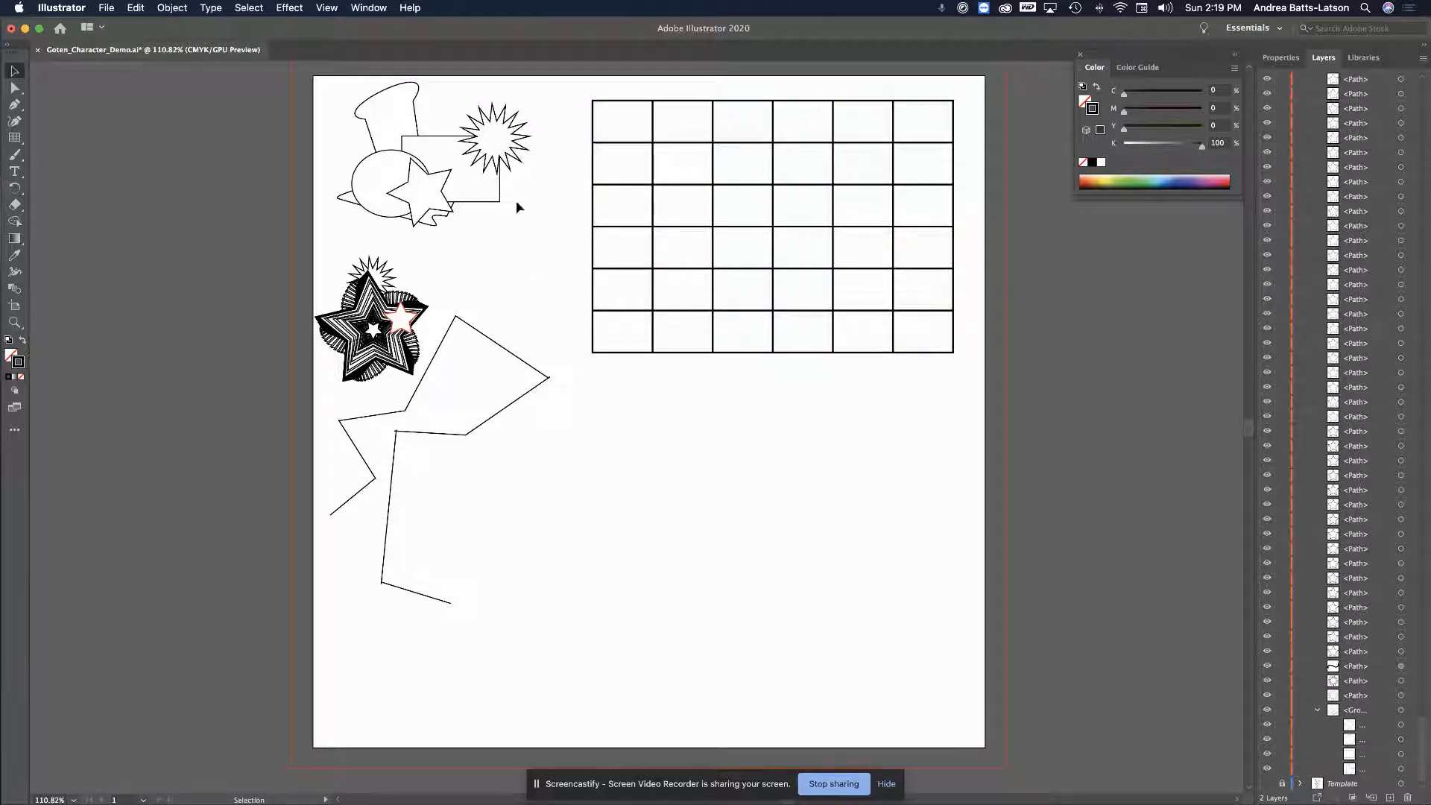
drag(632, 192, 578, 182)
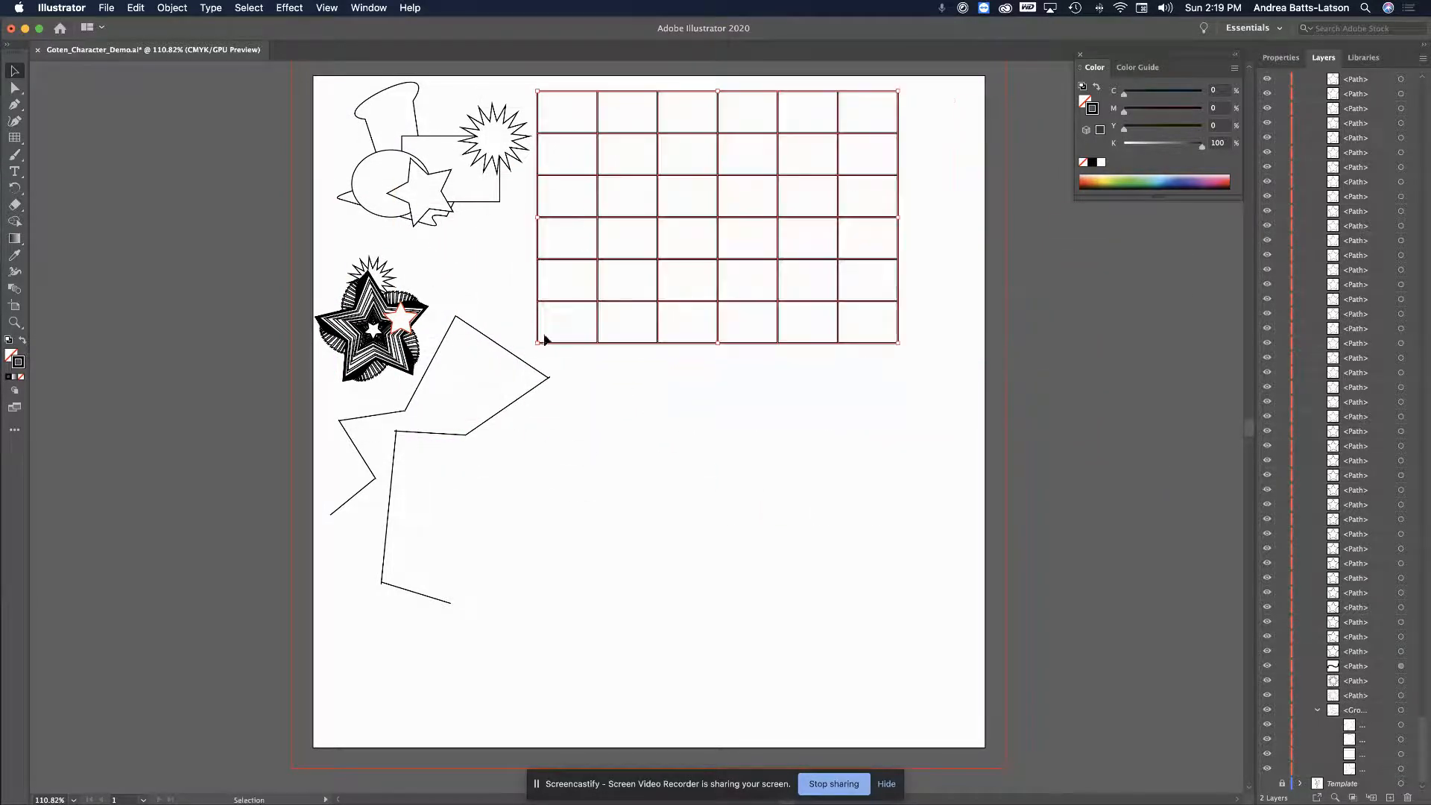
drag(537, 343, 350, 745)
mouse_move(615, 137)
mouse_down()
mouse_move(597, 119)
mouse_move(615, 137)
mouse_up()
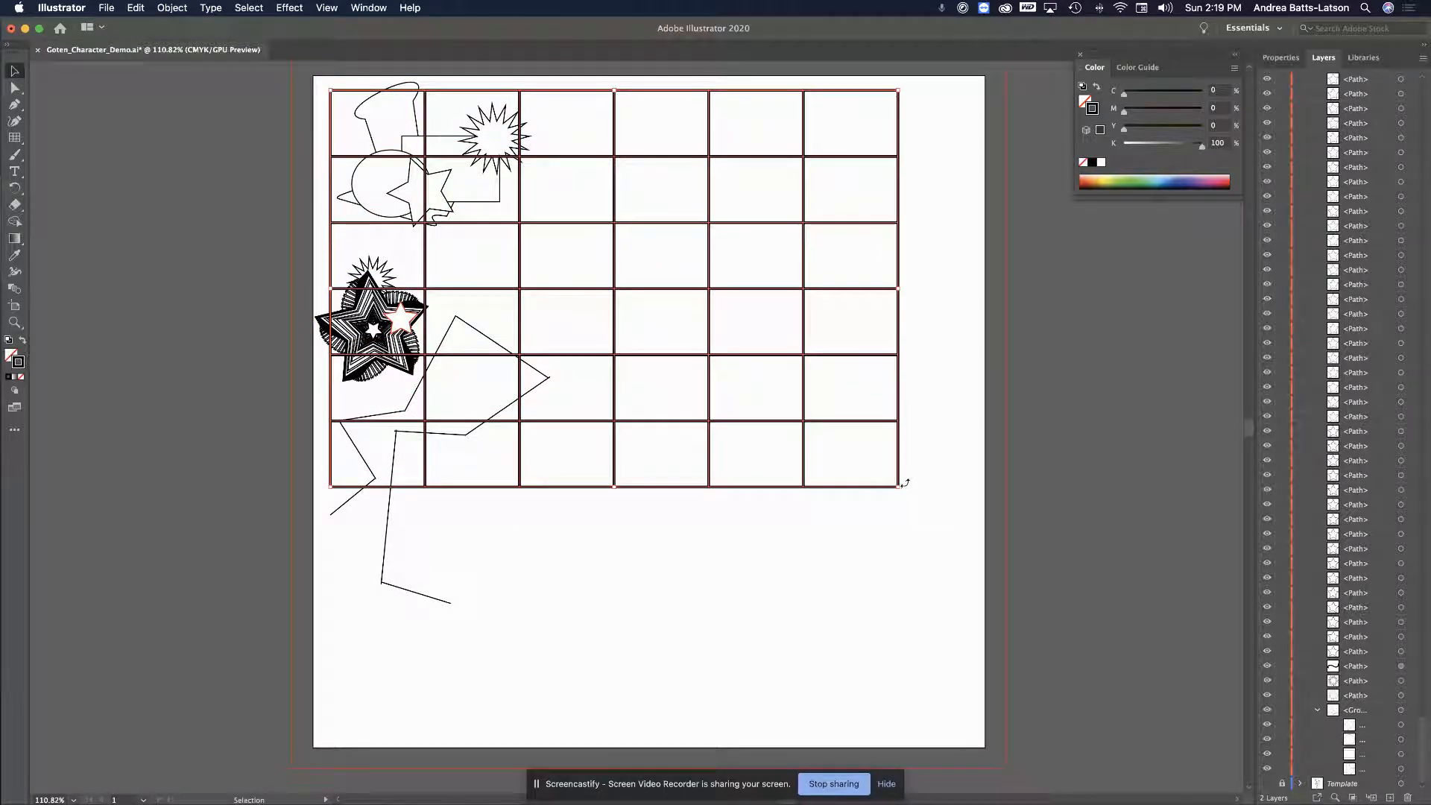
drag(899, 486, 962, 531)
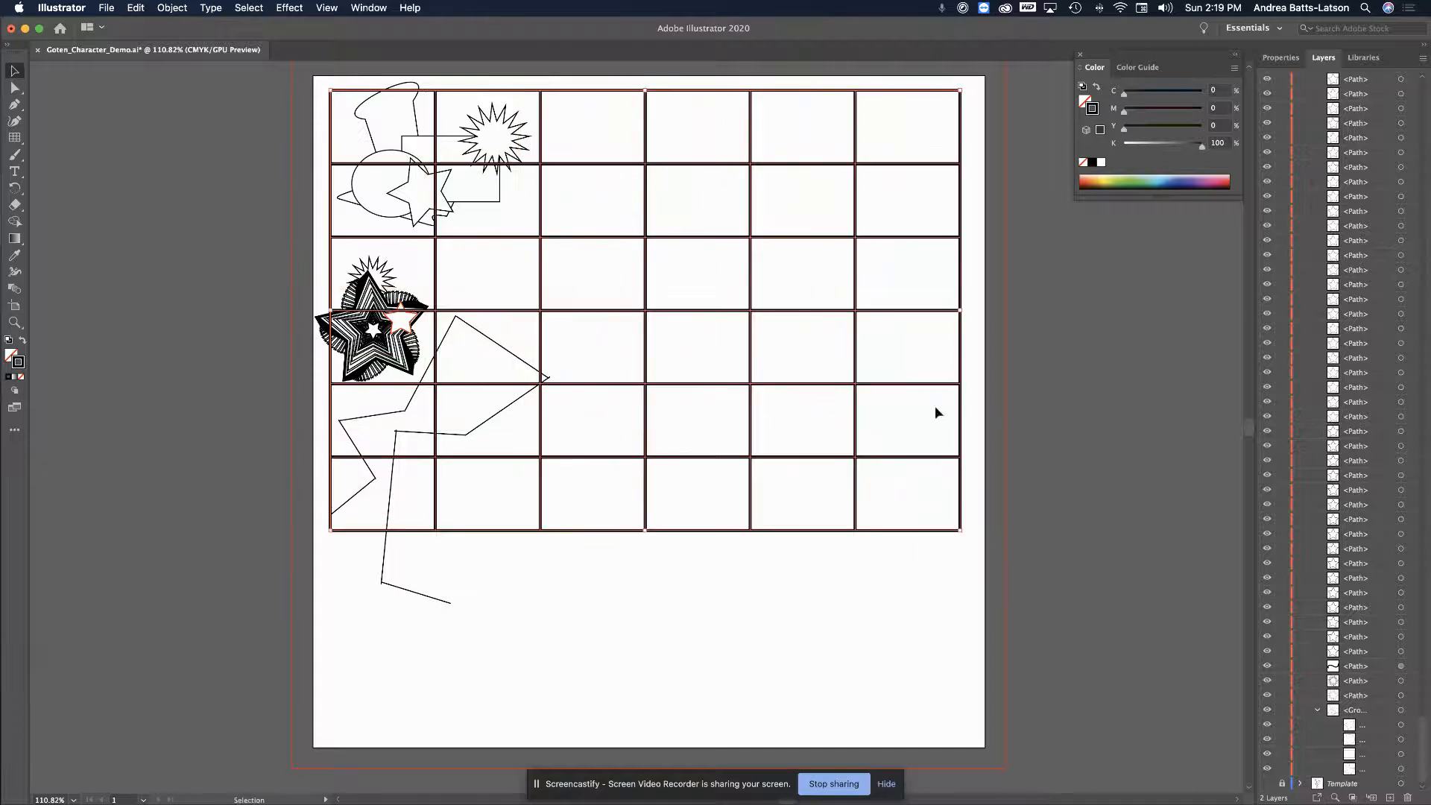
drag(967, 533, 492, 557)
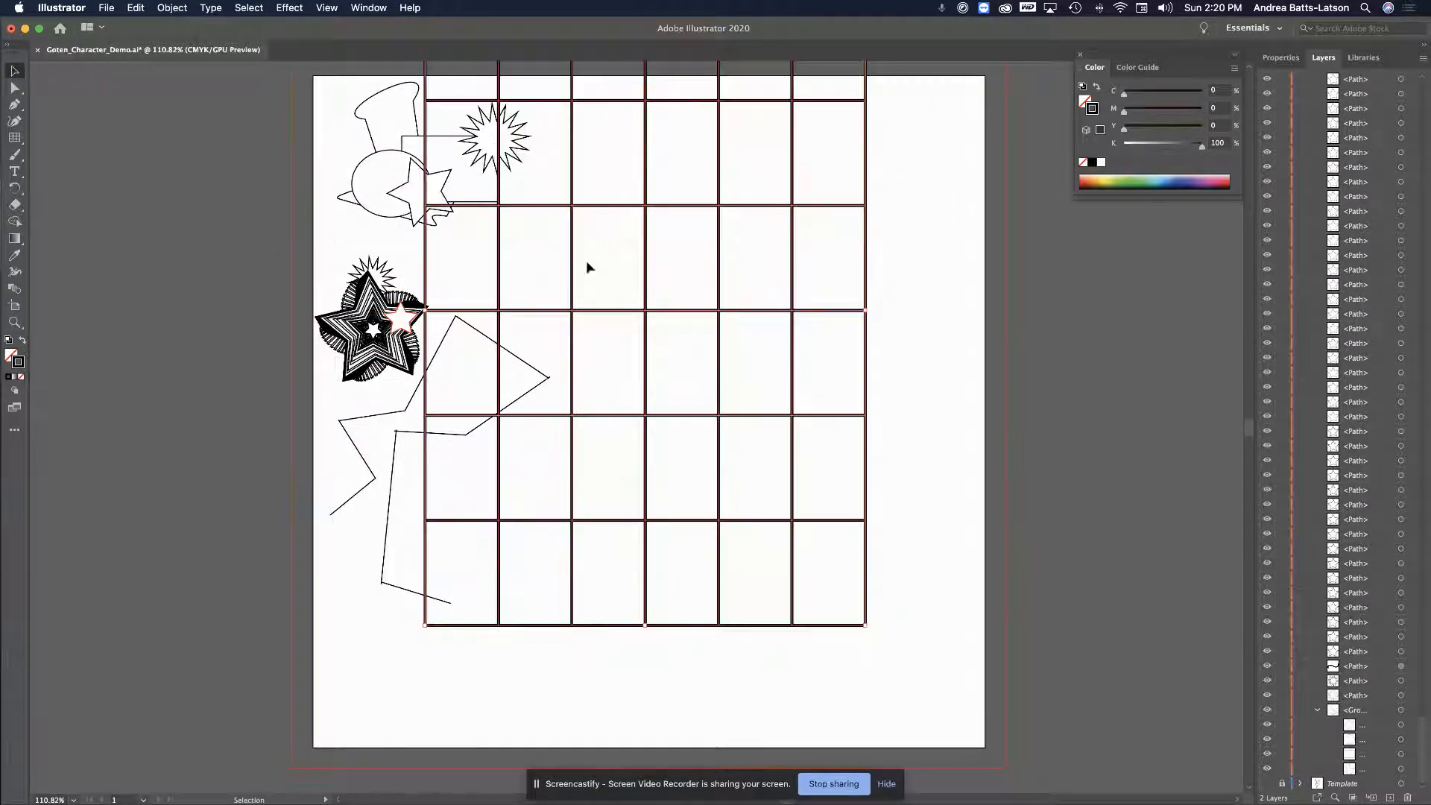
drag(576, 233, 577, 342)
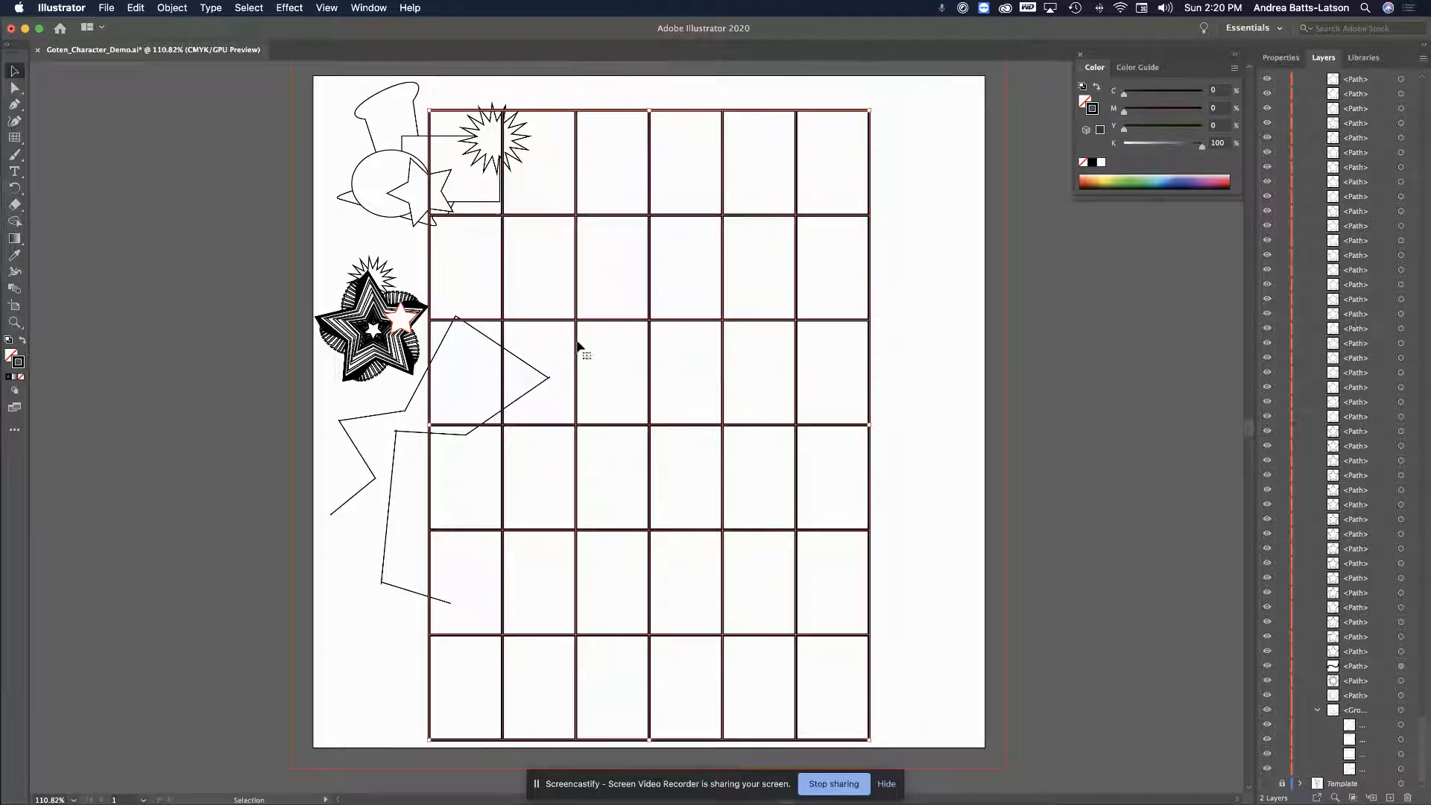
drag(504, 200, 498, 181)
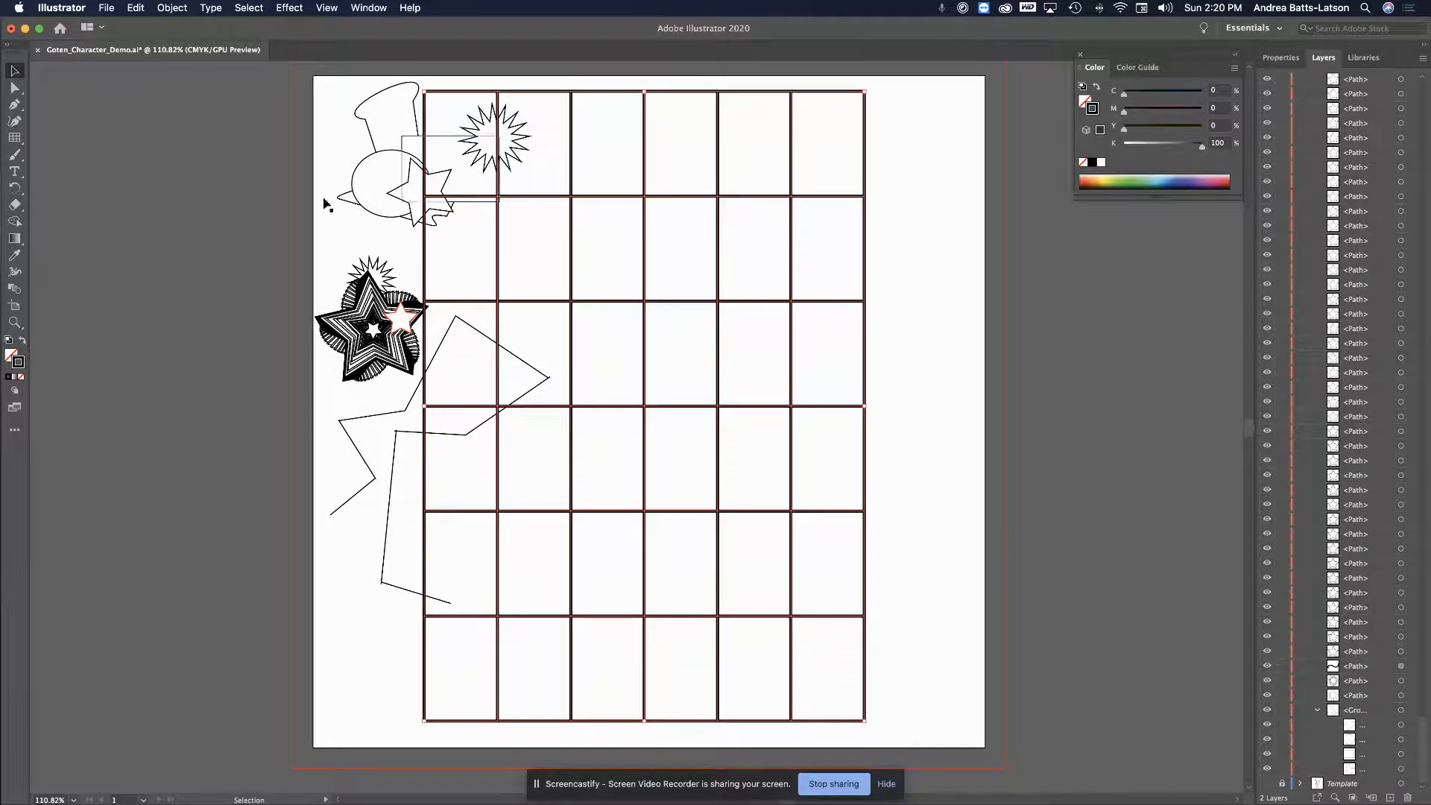
Set the grid's stroke to light grey in the Color Picker
double_click(18, 364)
mouse_move(447, 355)
mouse_down()
mouse_move(420, 364)
mouse_move(423, 305)
mouse_up()
click(756, 284)
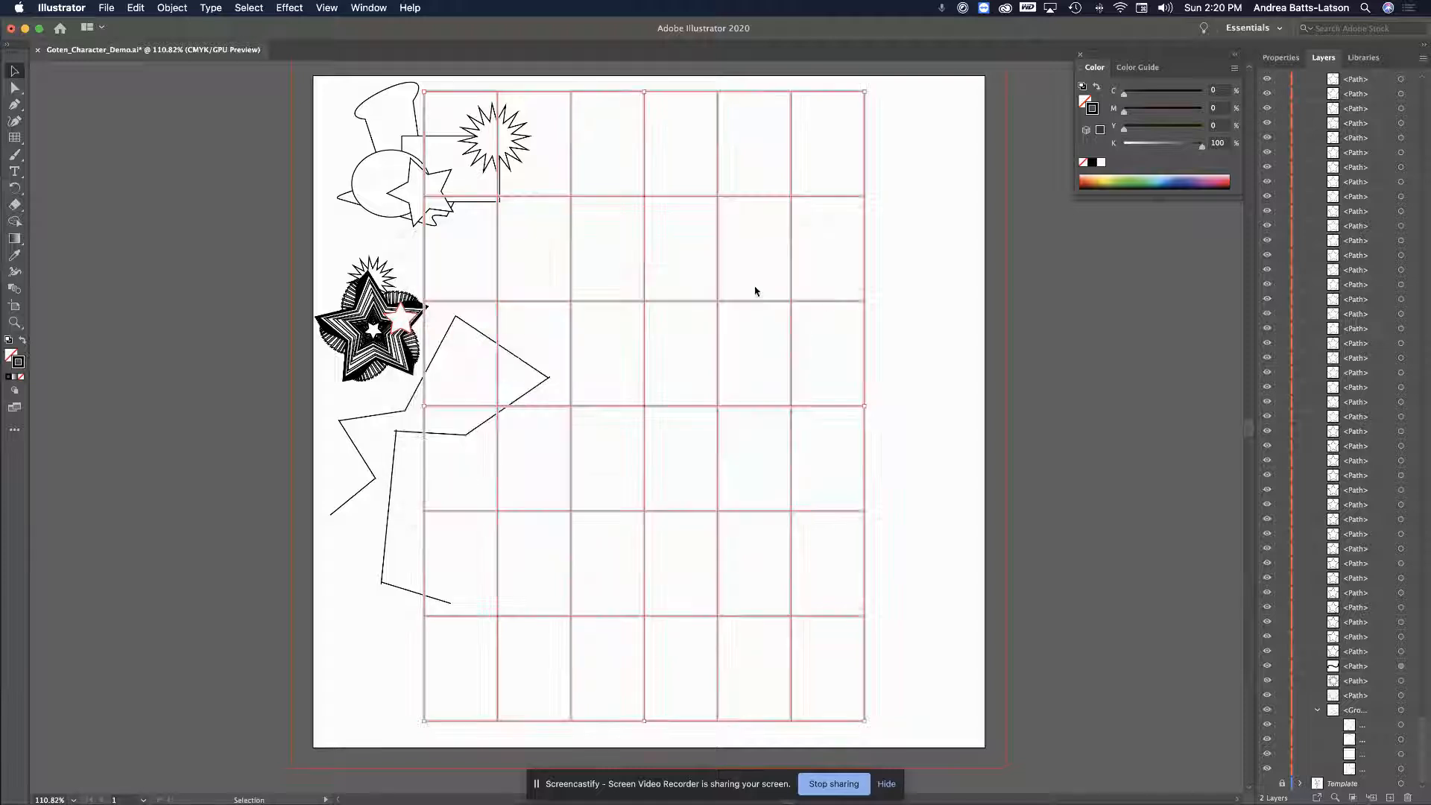
click(211, 151)
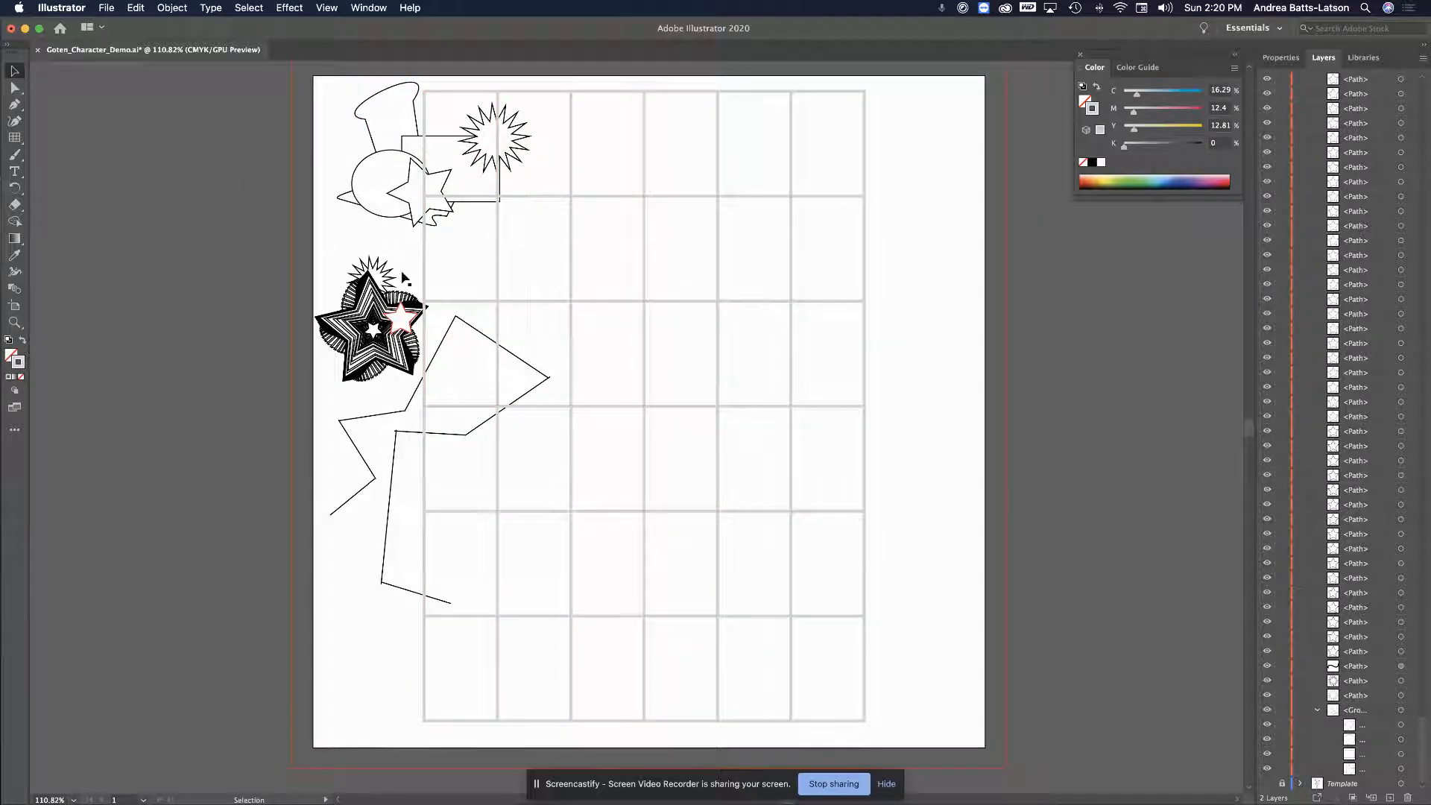
Resize the grid to about 2.4 × 1.9 in over the top-left hat, circle and star
click(551, 197)
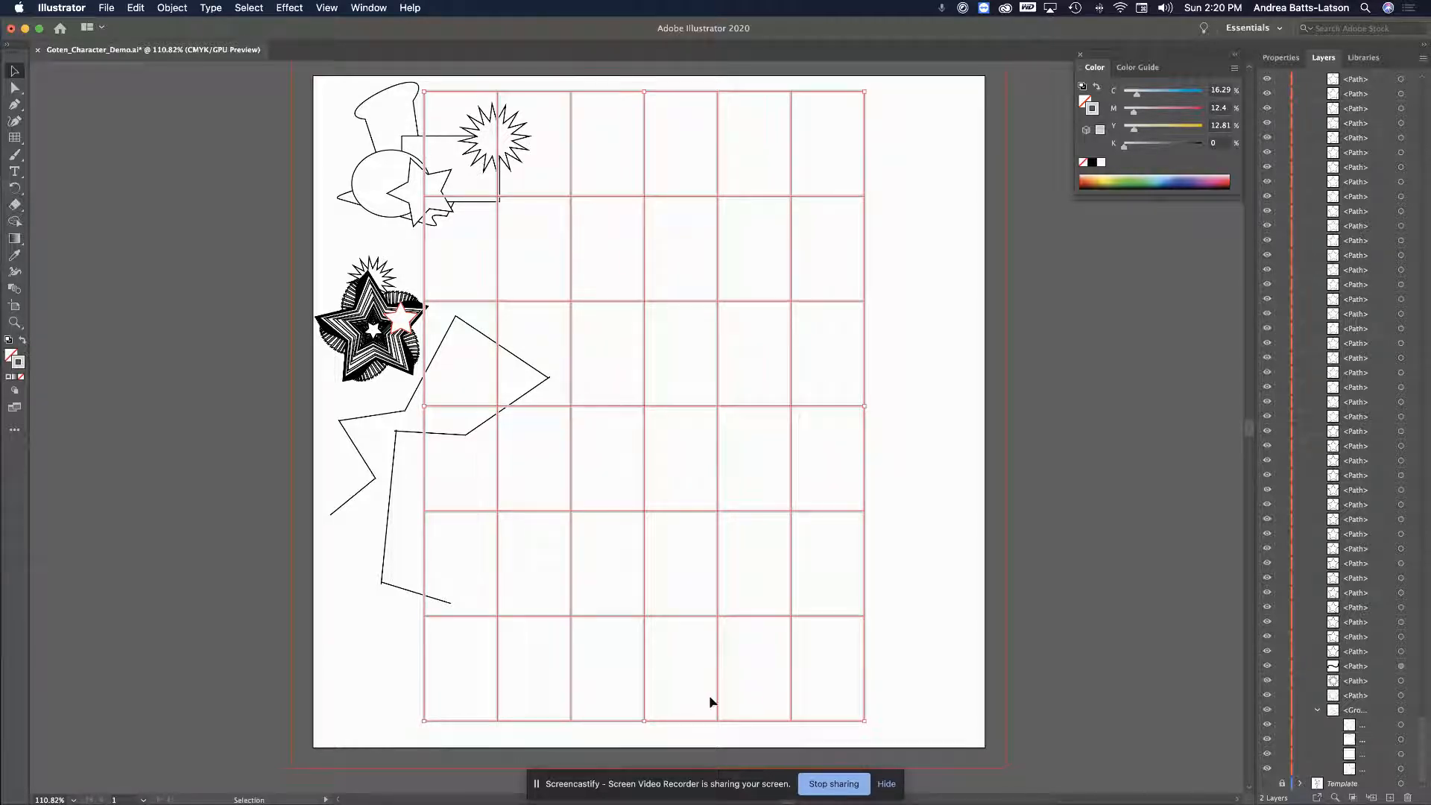
drag(646, 720, 623, 262)
drag(865, 169, 604, 173)
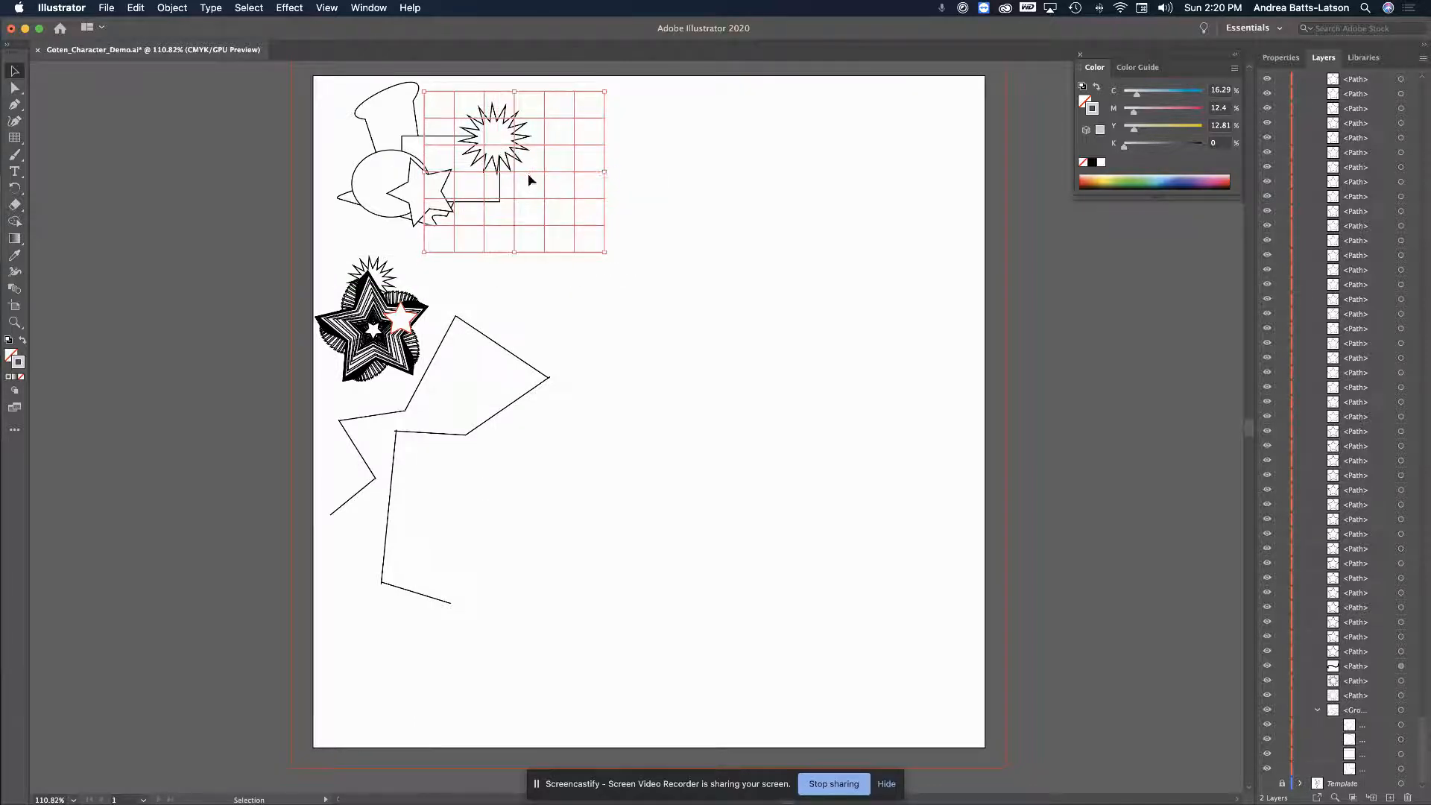
drag(532, 211, 511, 215)
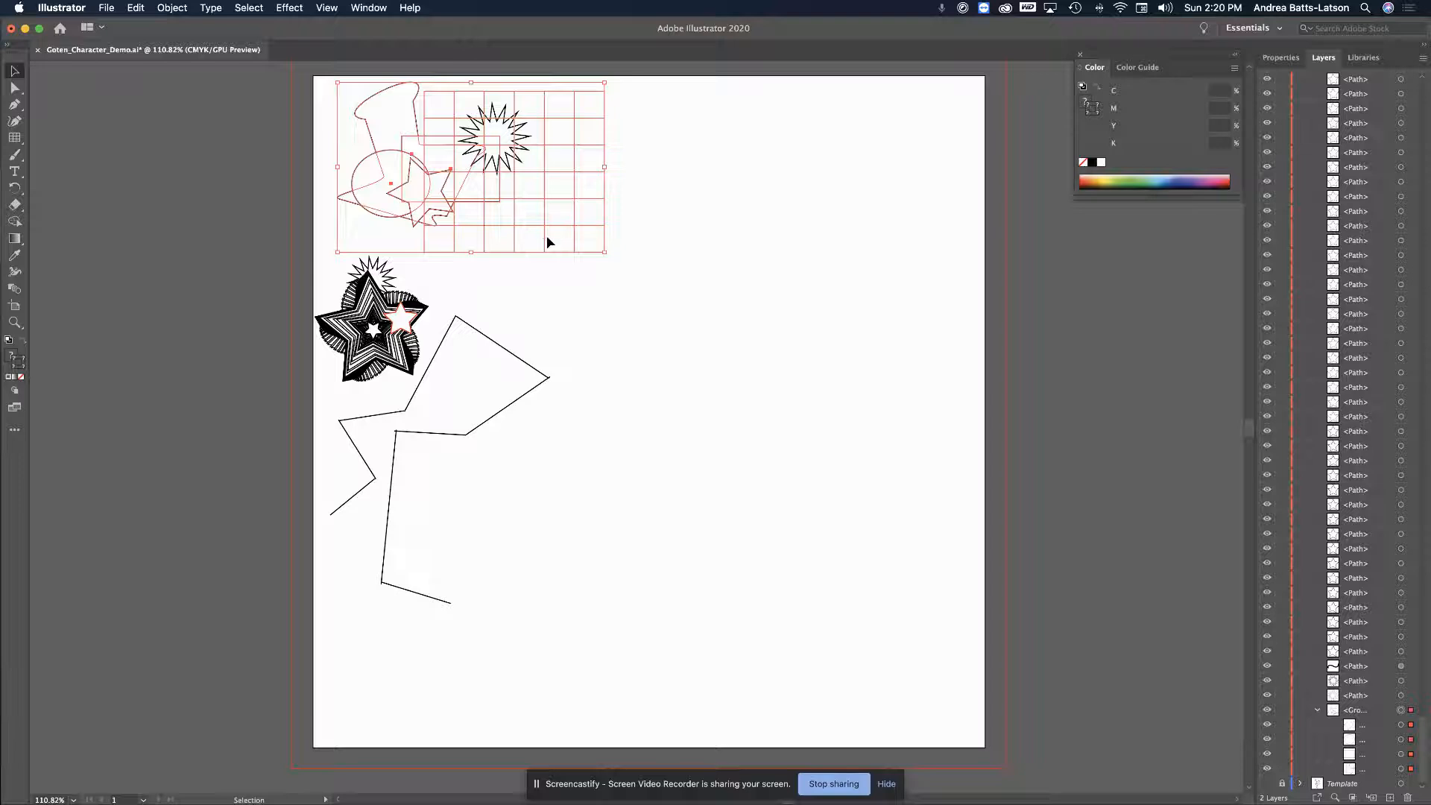
click(609, 277)
drag(556, 248, 463, 241)
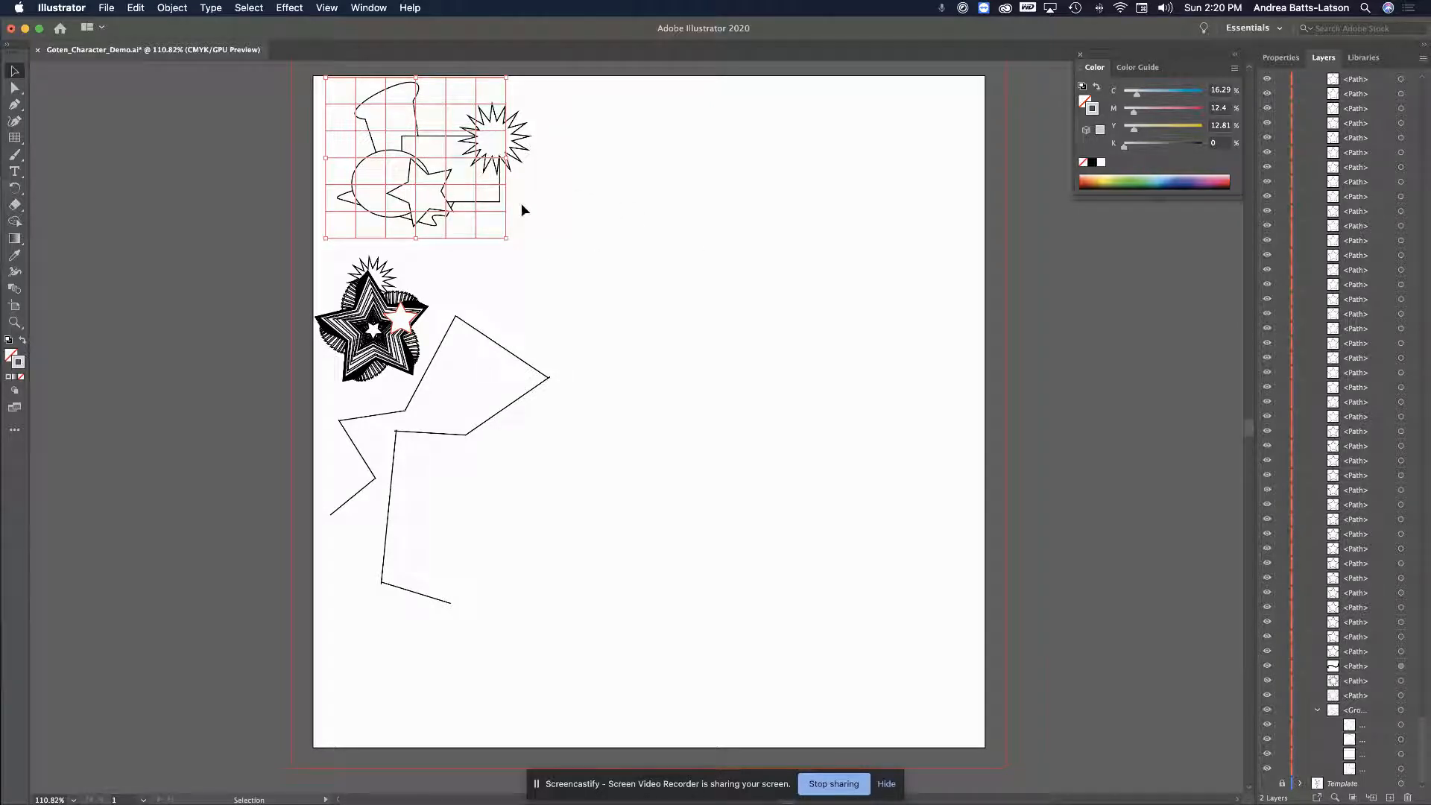
drag(506, 158, 535, 159)
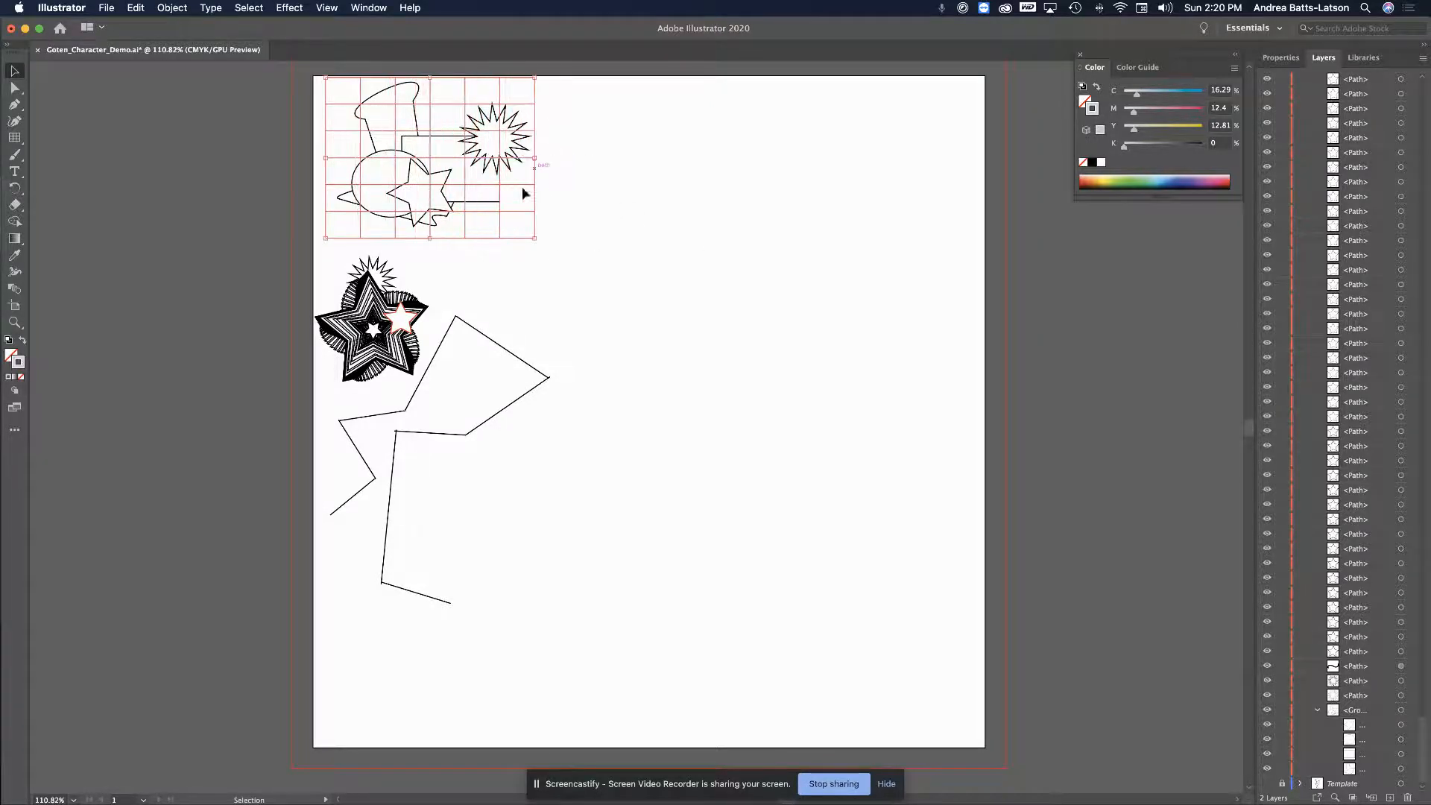
Send the grid to the back with the context menu's Arrange > Send to Back
right_click(499, 216)
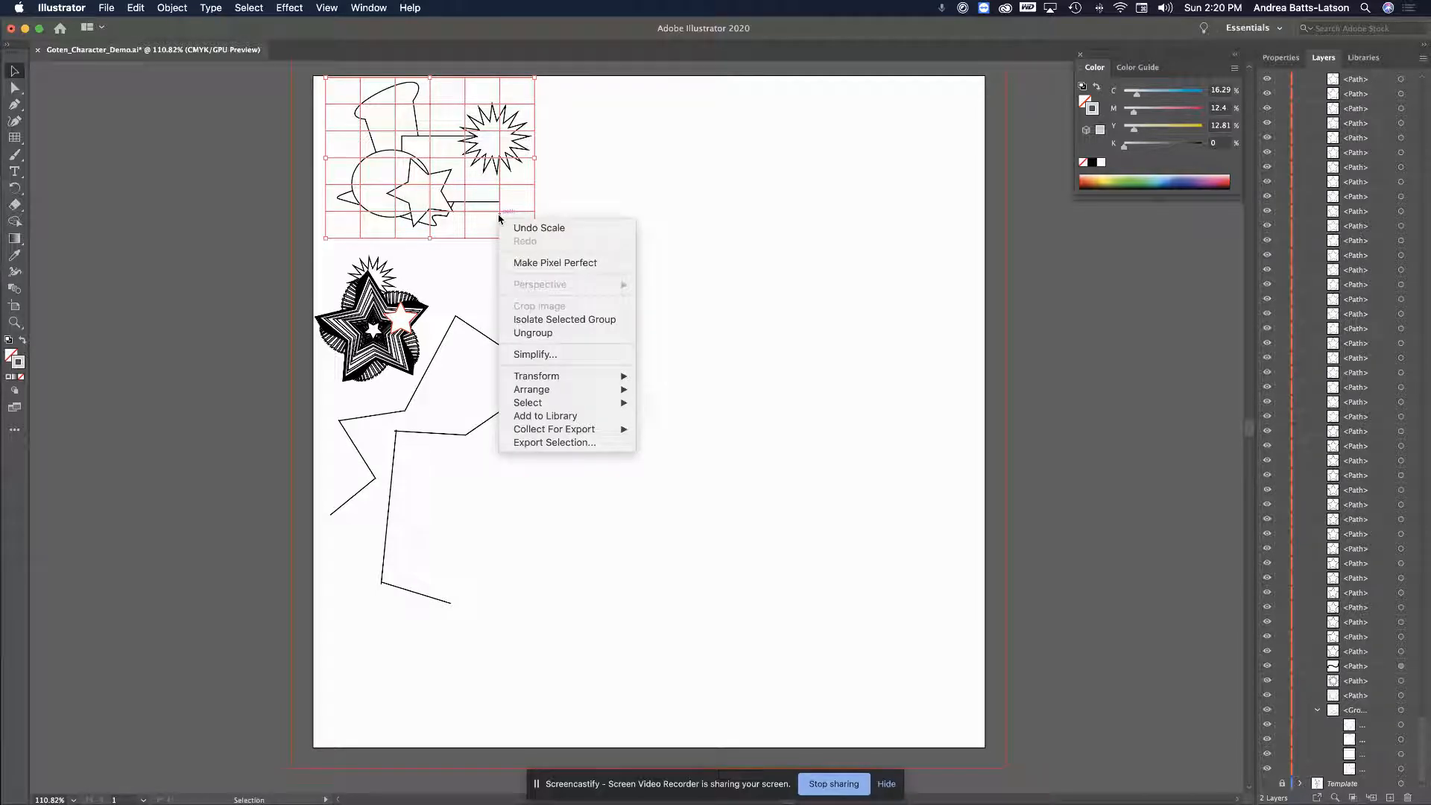
mouse_move(532, 392)
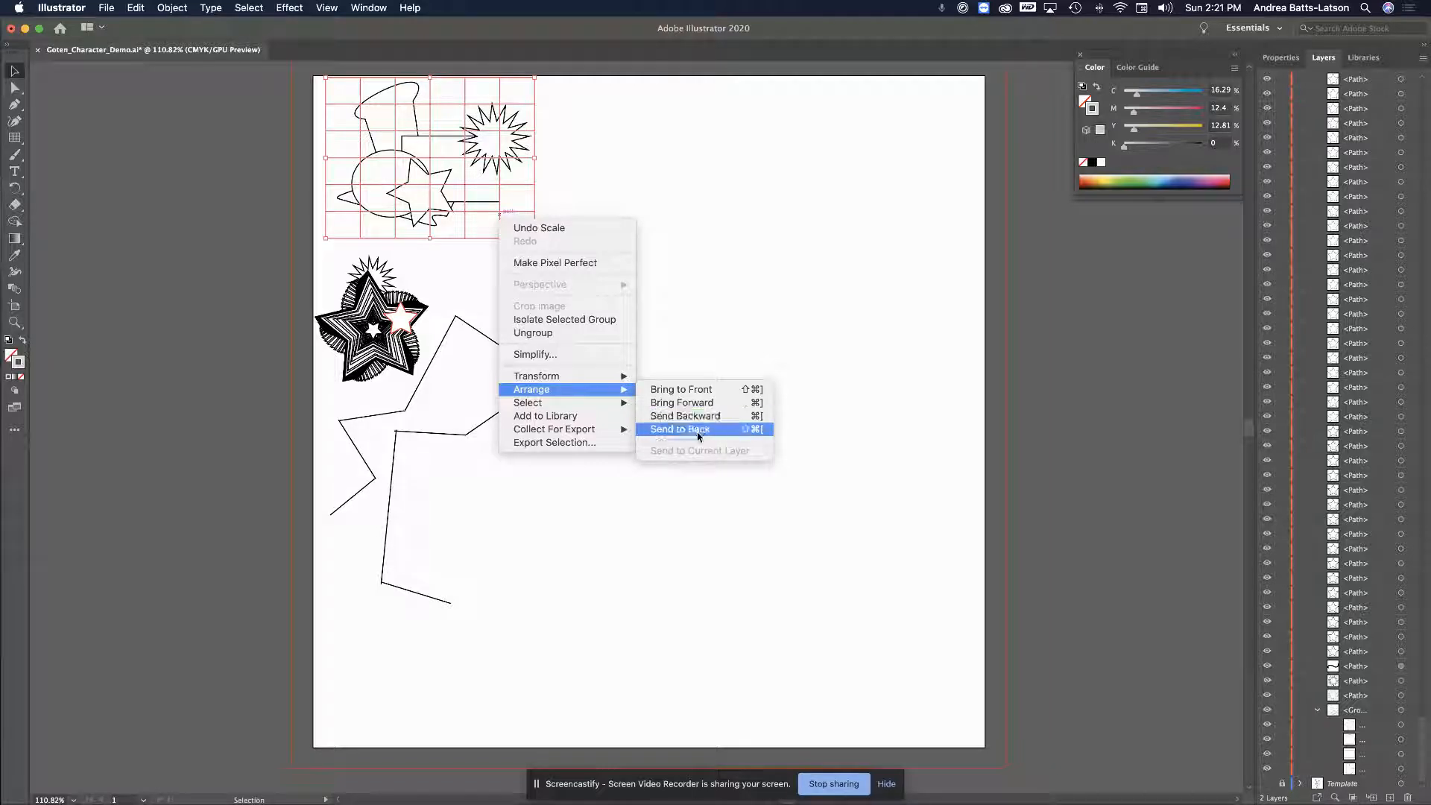
click(699, 430)
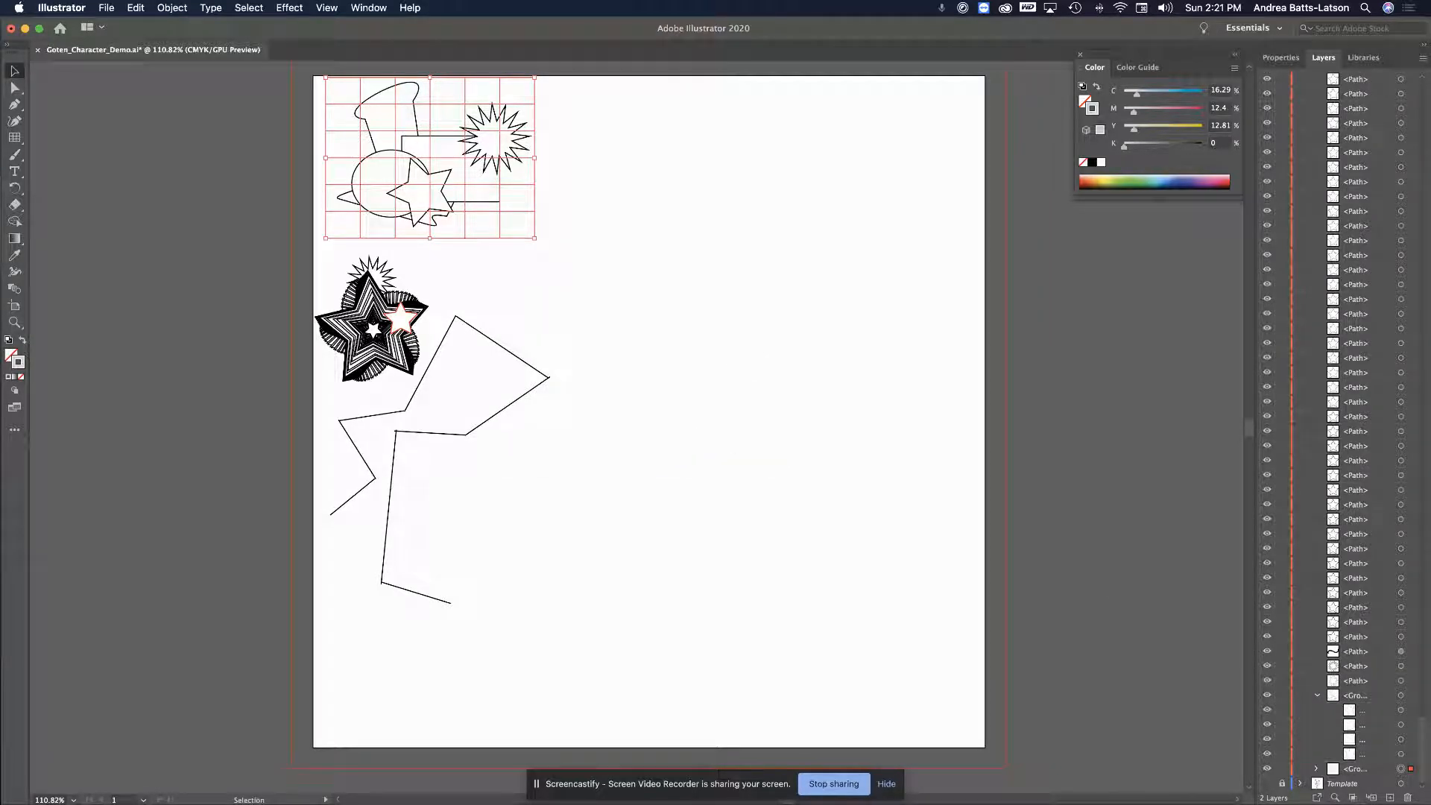
Option-drag the top-left grid to the right to duplicate it near the artboard's middle
click(1359, 773)
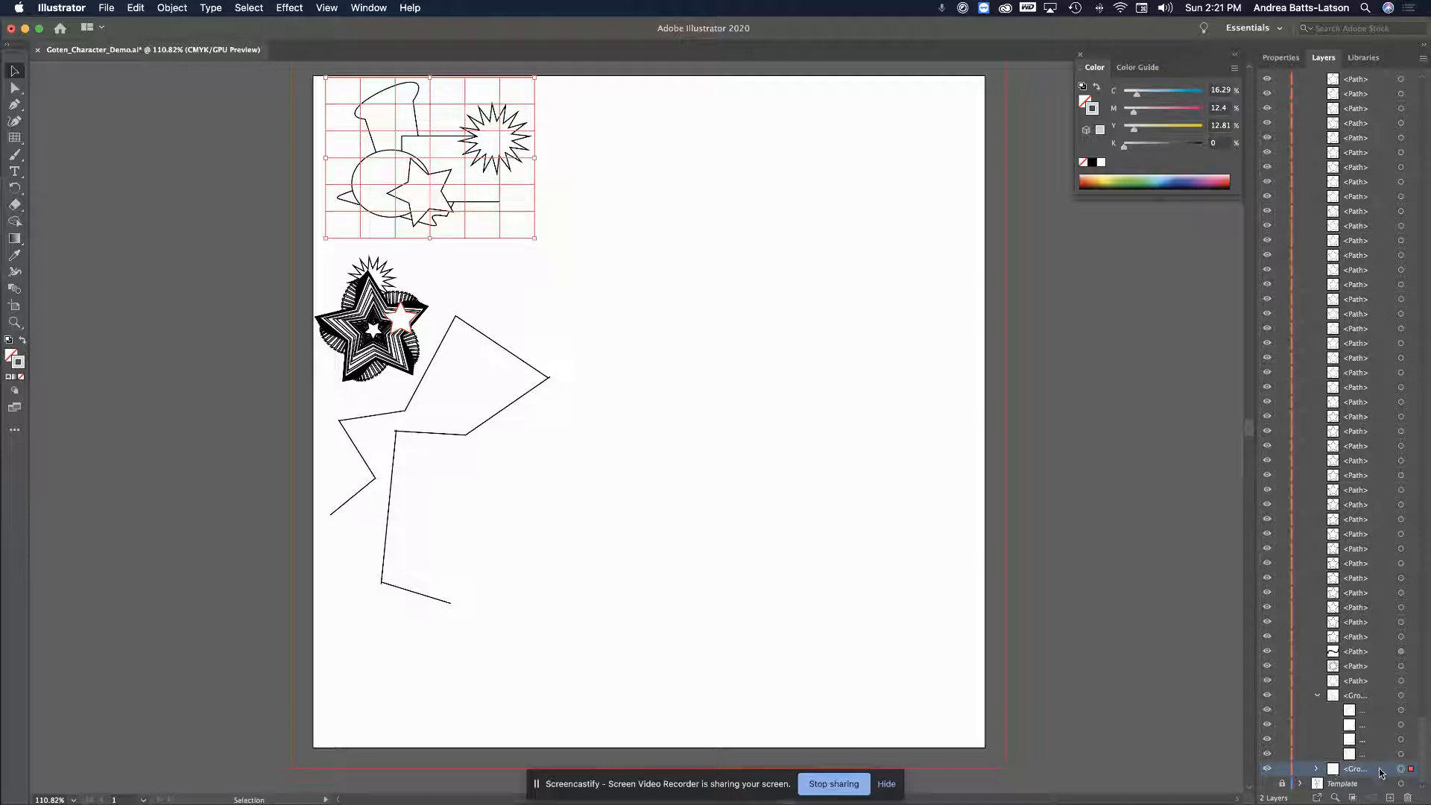
click(631, 245)
scroll(631, 245, up, 3)
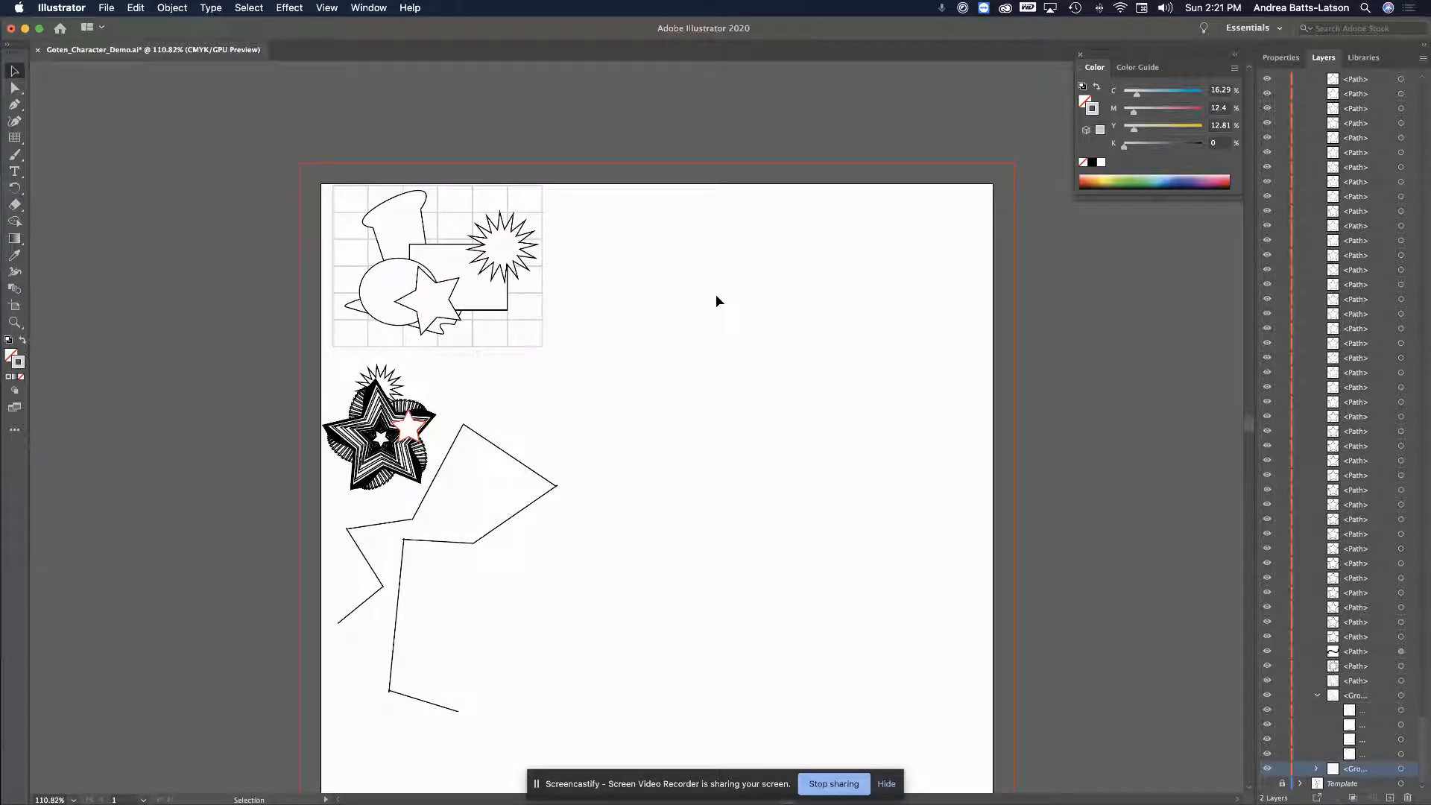
click(516, 320)
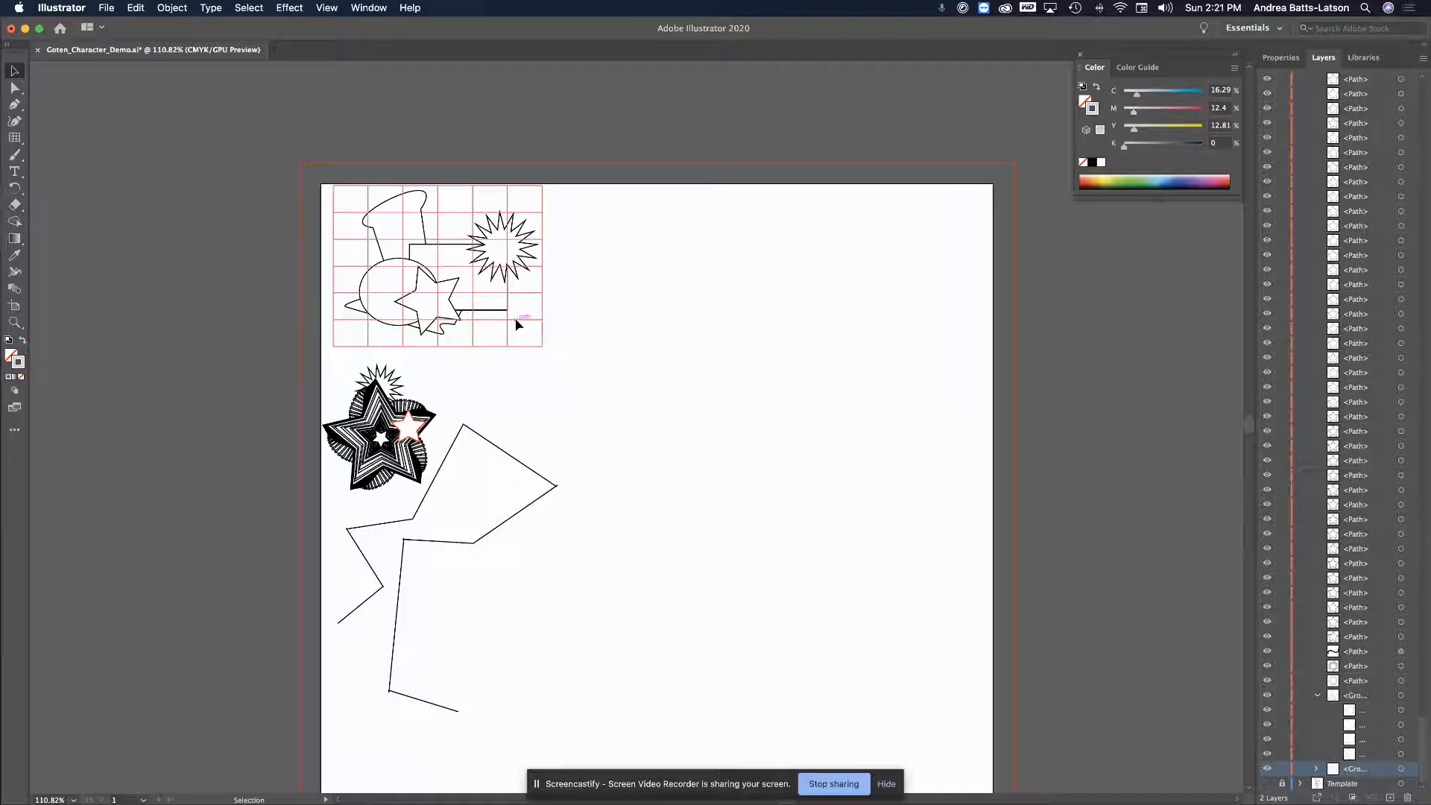
drag(516, 318, 781, 427)
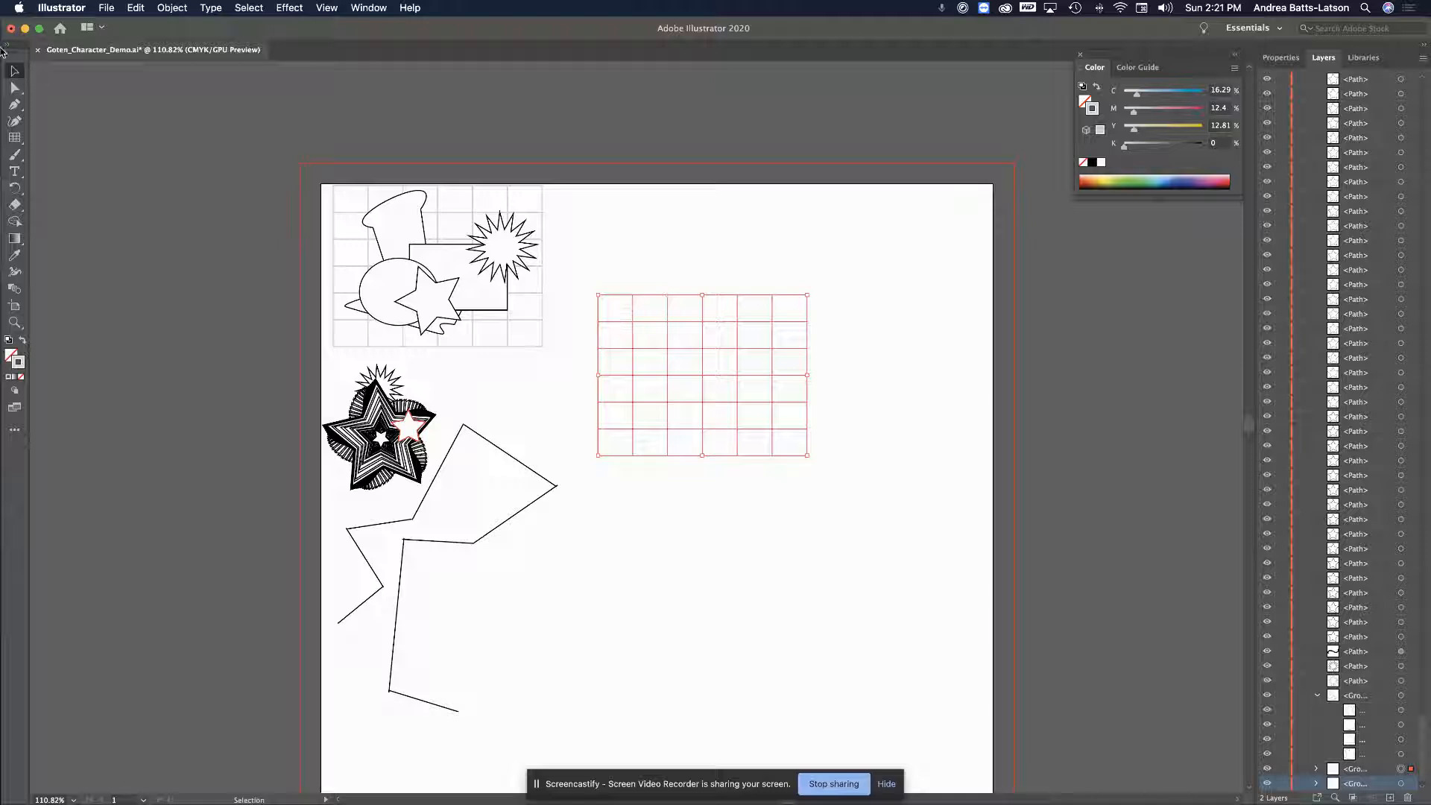
With Group Selection, nudge the duplicate grid up-right and pick one vertical line
click(14, 88)
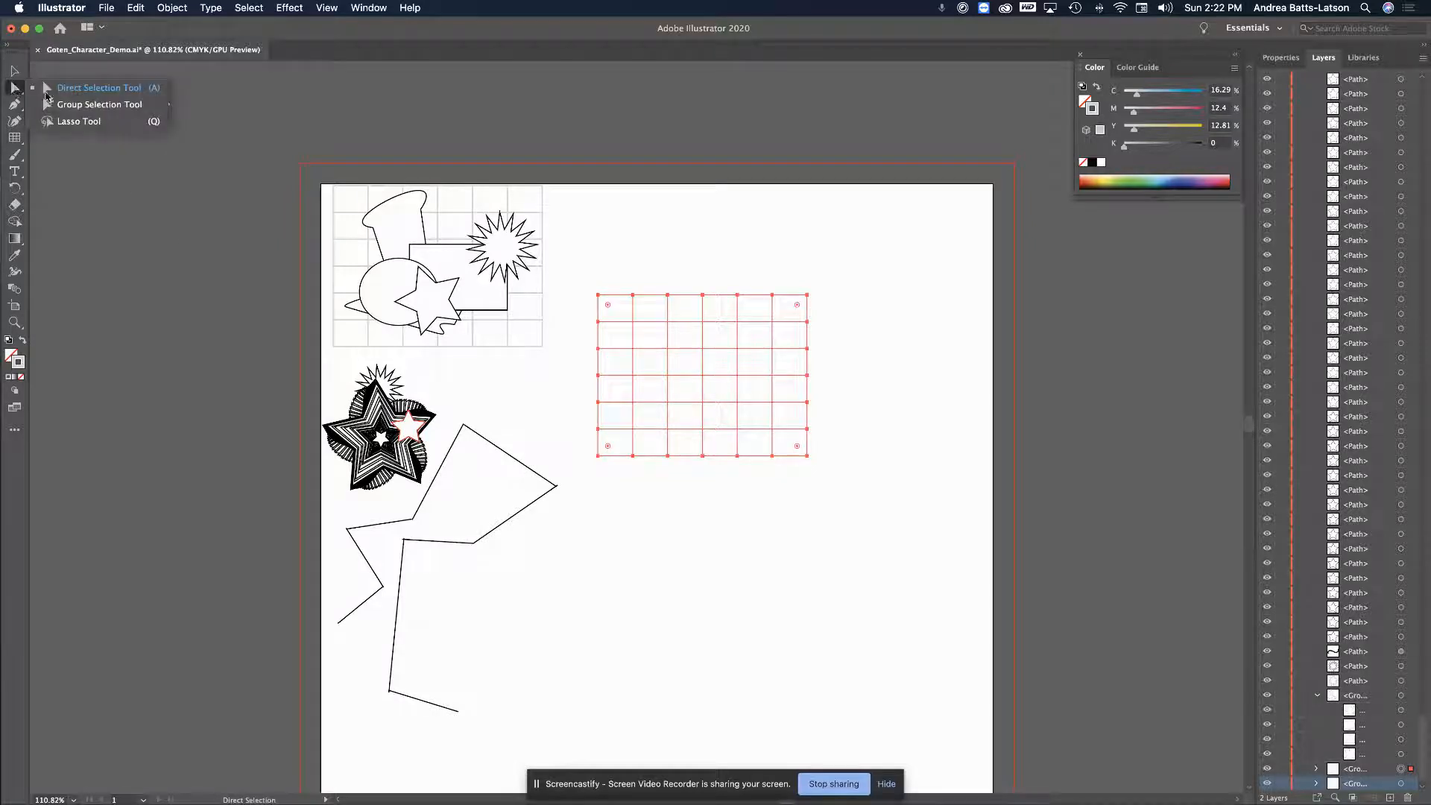
drag(15, 88, 99, 104)
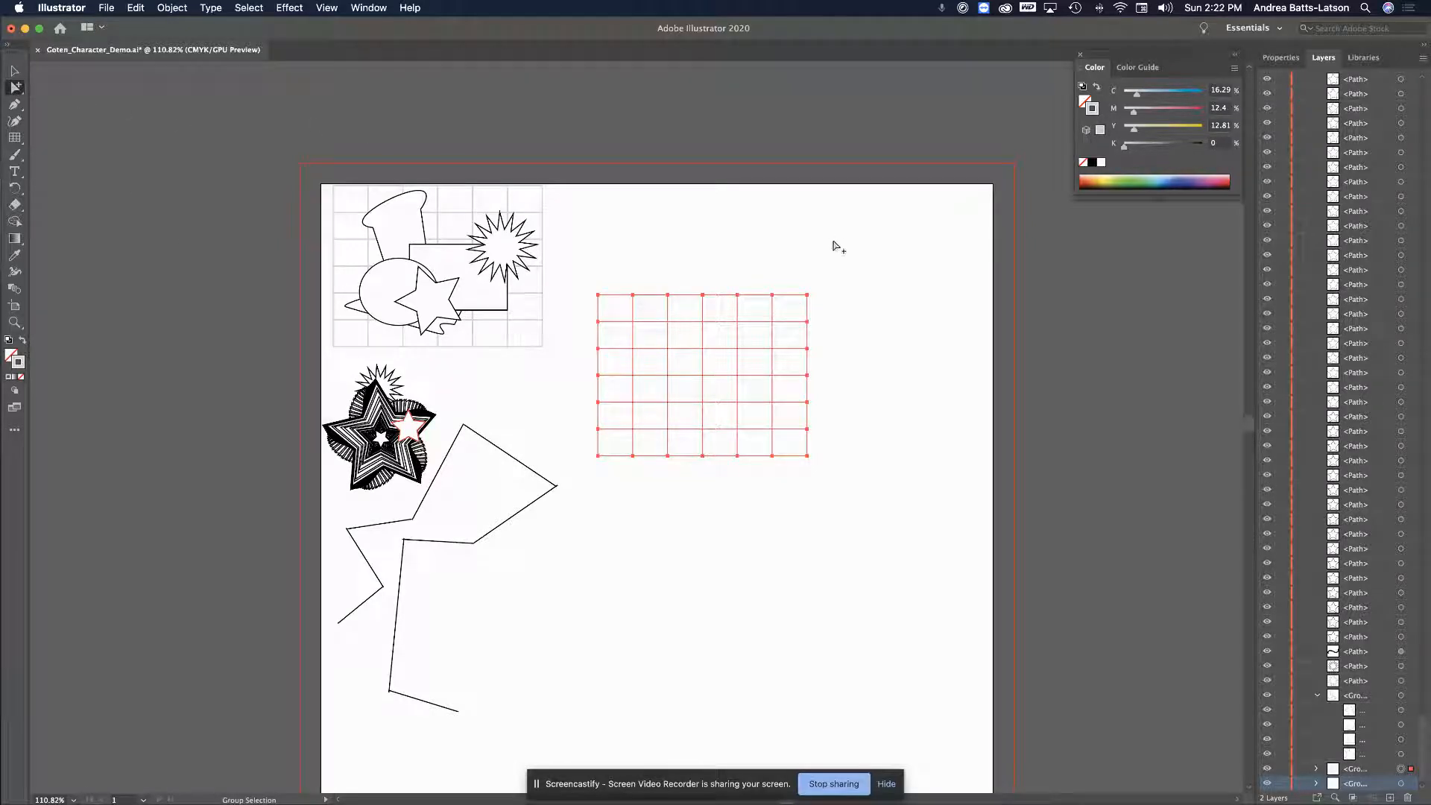
drag(771, 301, 815, 282)
click(804, 272)
click(814, 282)
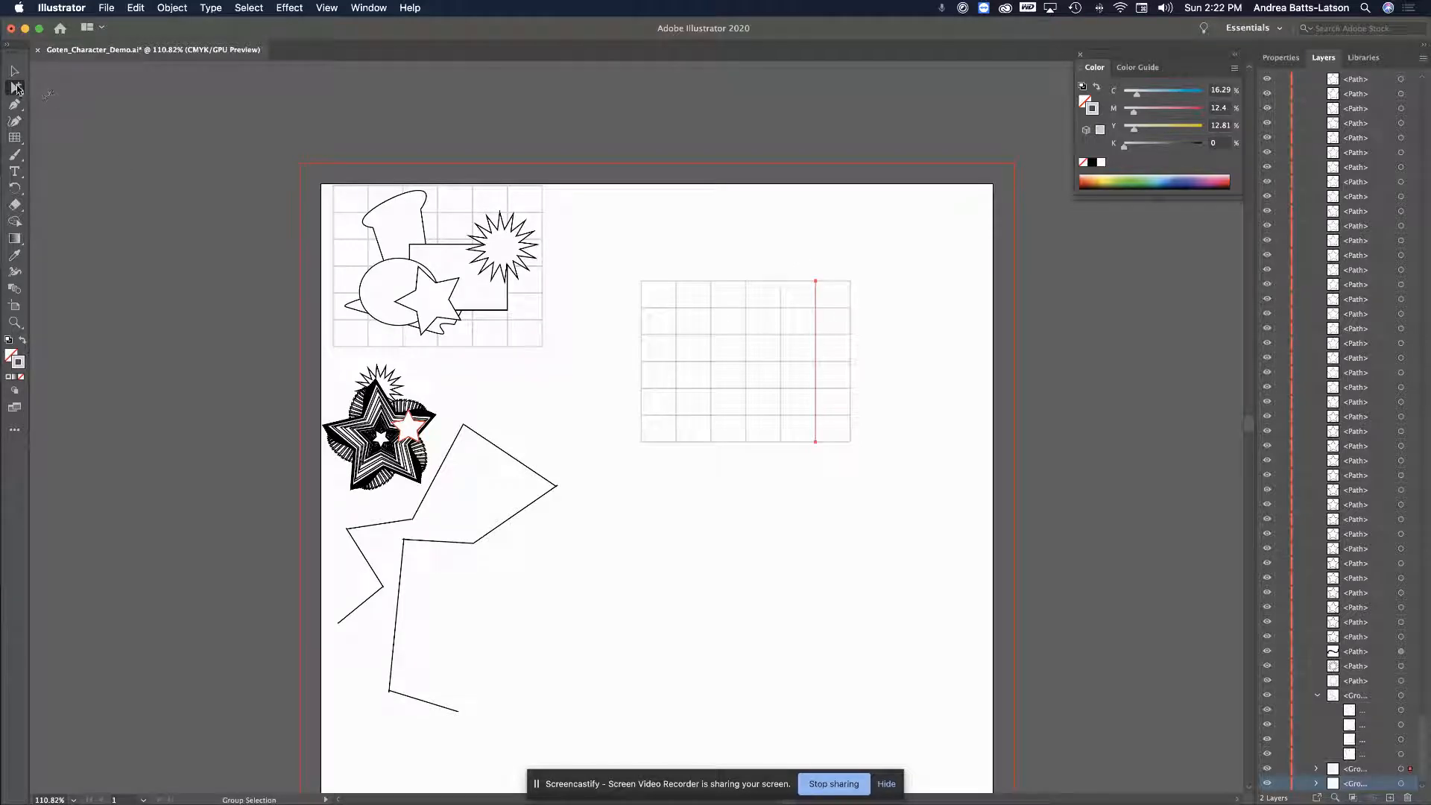
Drag the vertical line's top anchor with Direct Selection so it slants up to the right
click(16, 89)
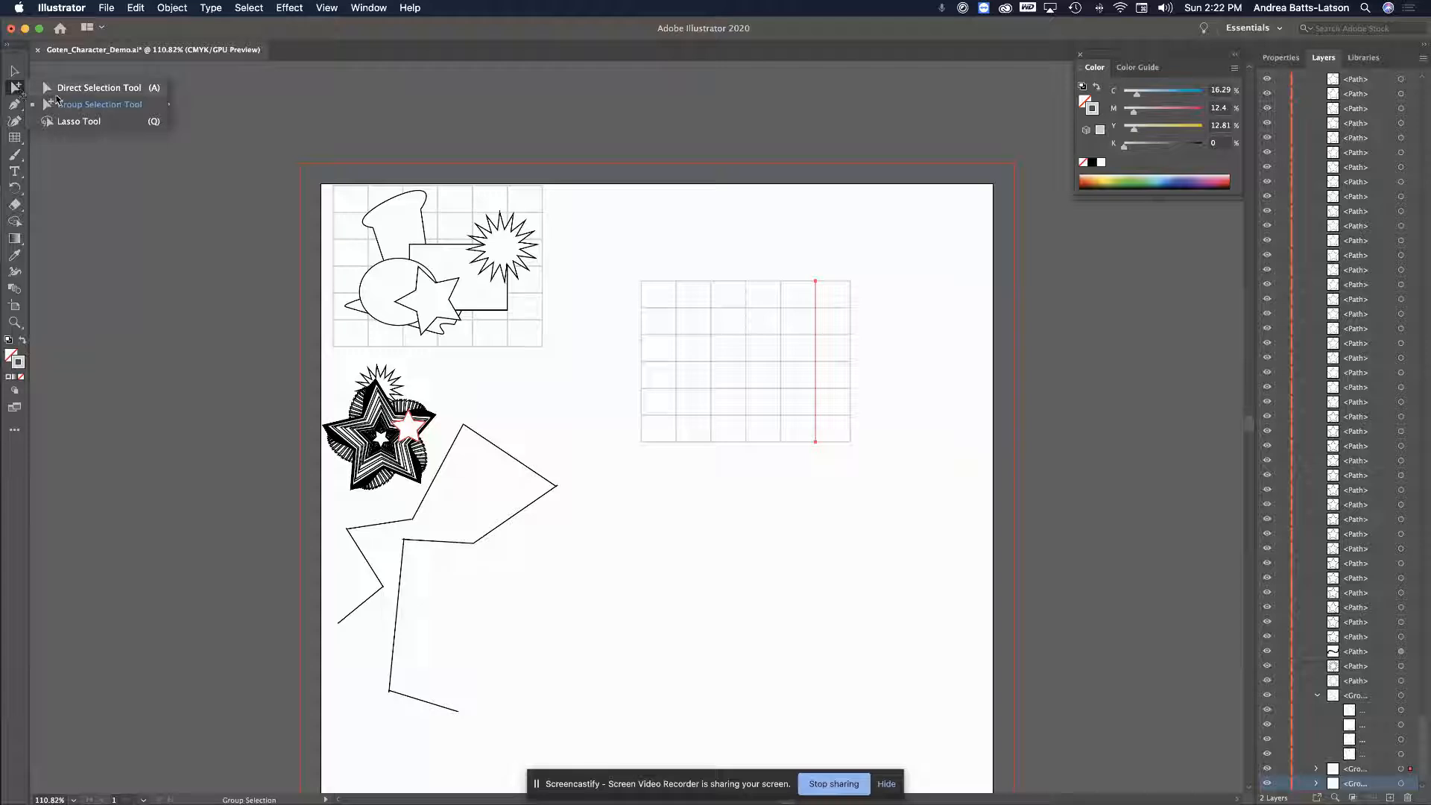
click(57, 94)
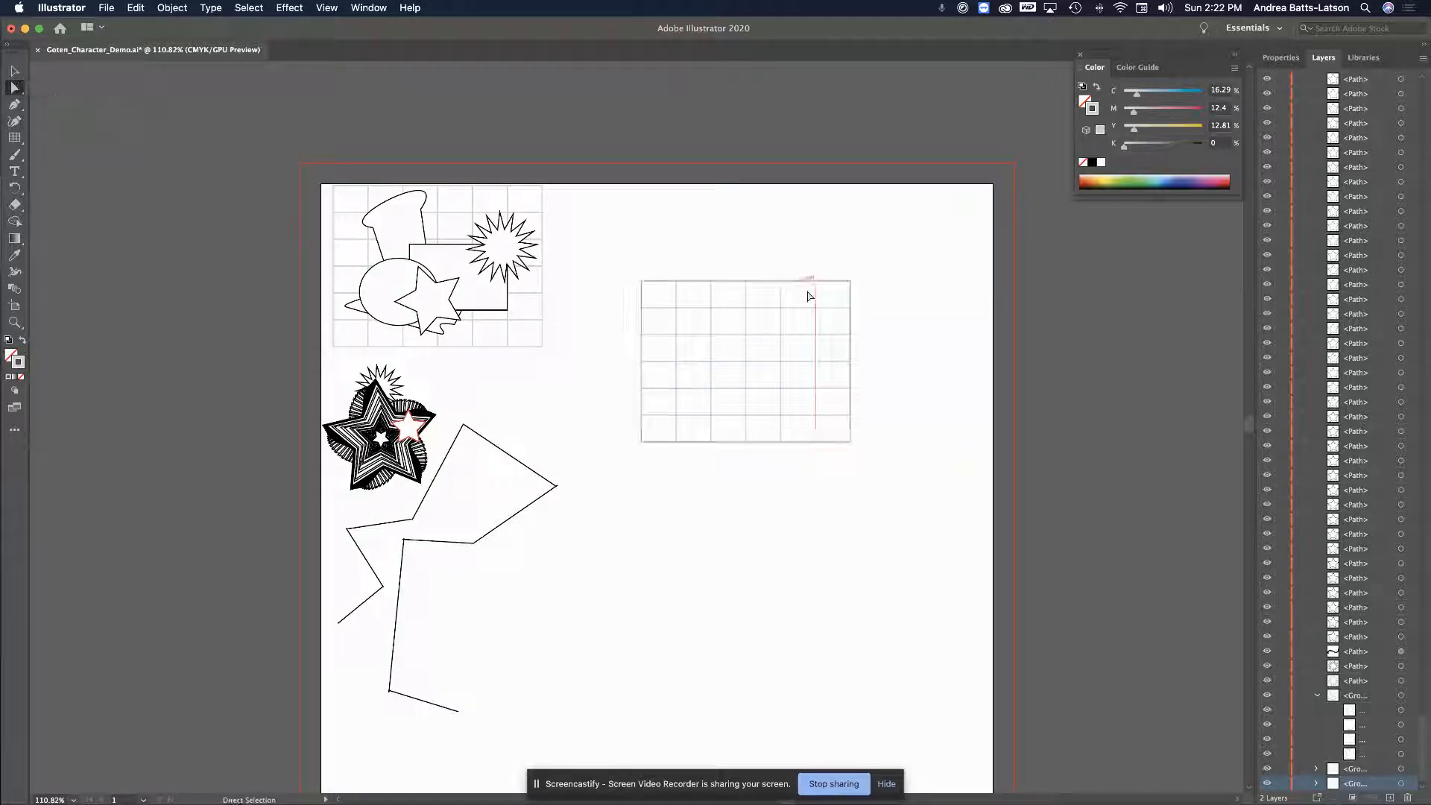
drag(815, 283, 780, 281)
key(super+z)
drag(814, 281, 859, 235)
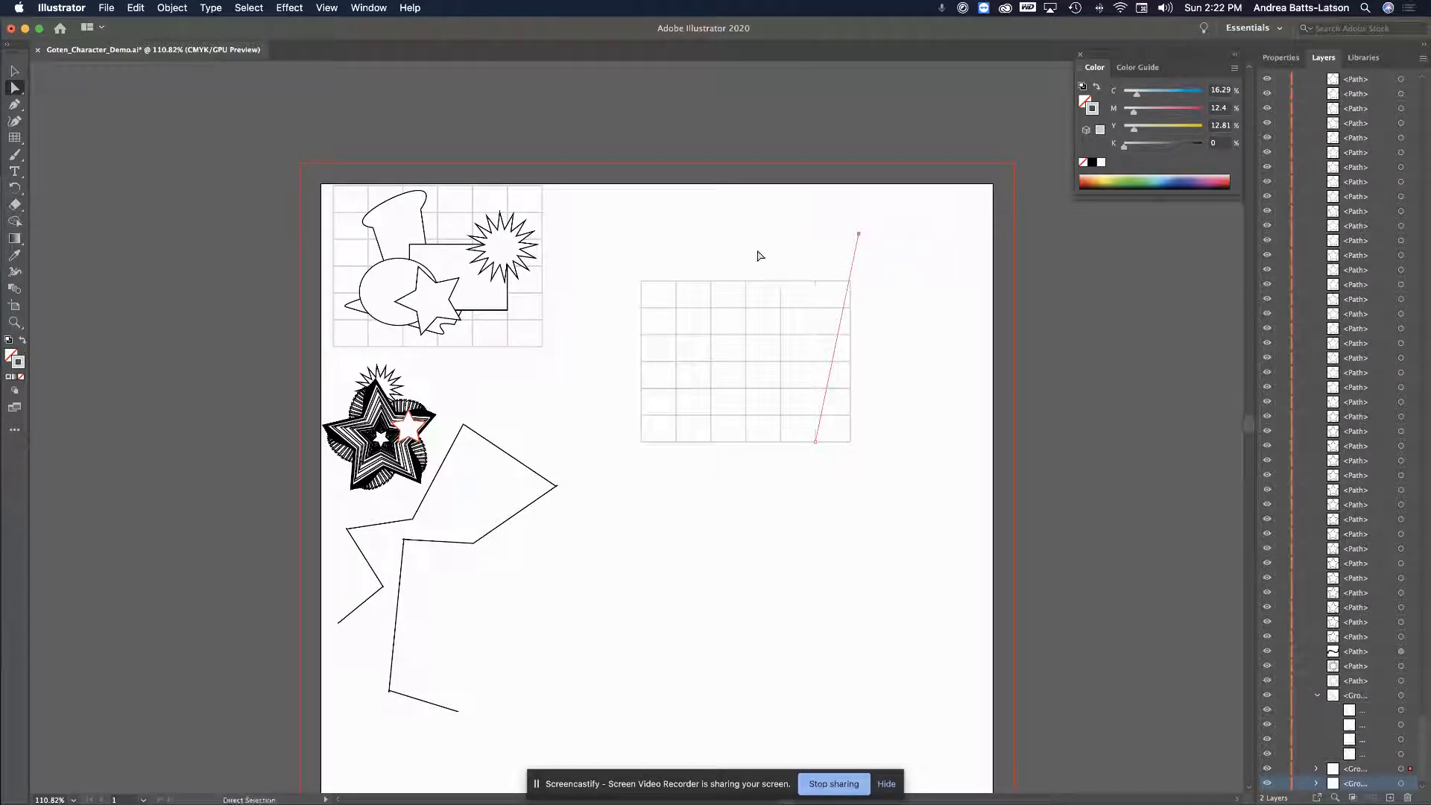
drag(780, 283, 699, 347)
Marquee-select the whole copied grid to check its slanted lines, then deselect
click(603, 290)
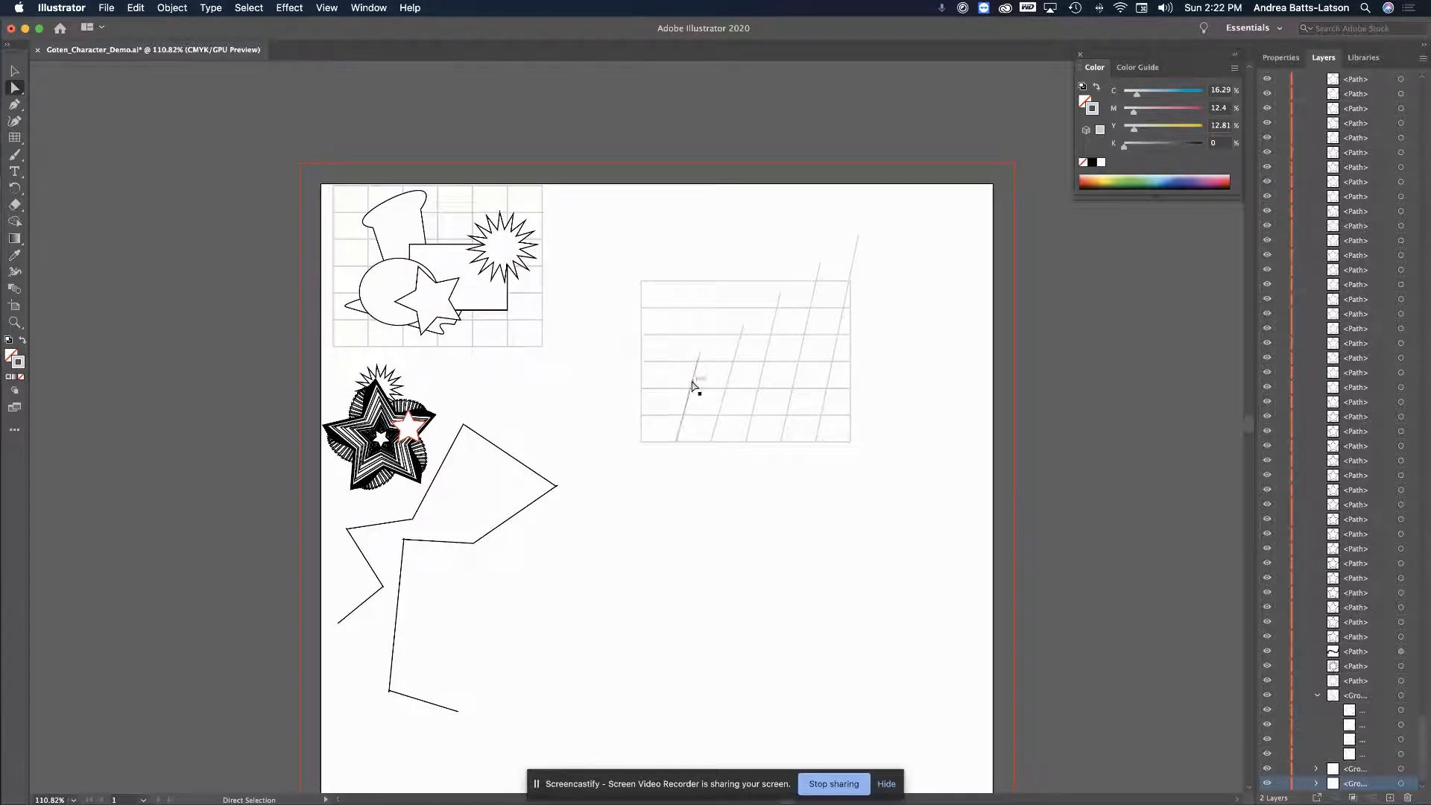
click(9, 90)
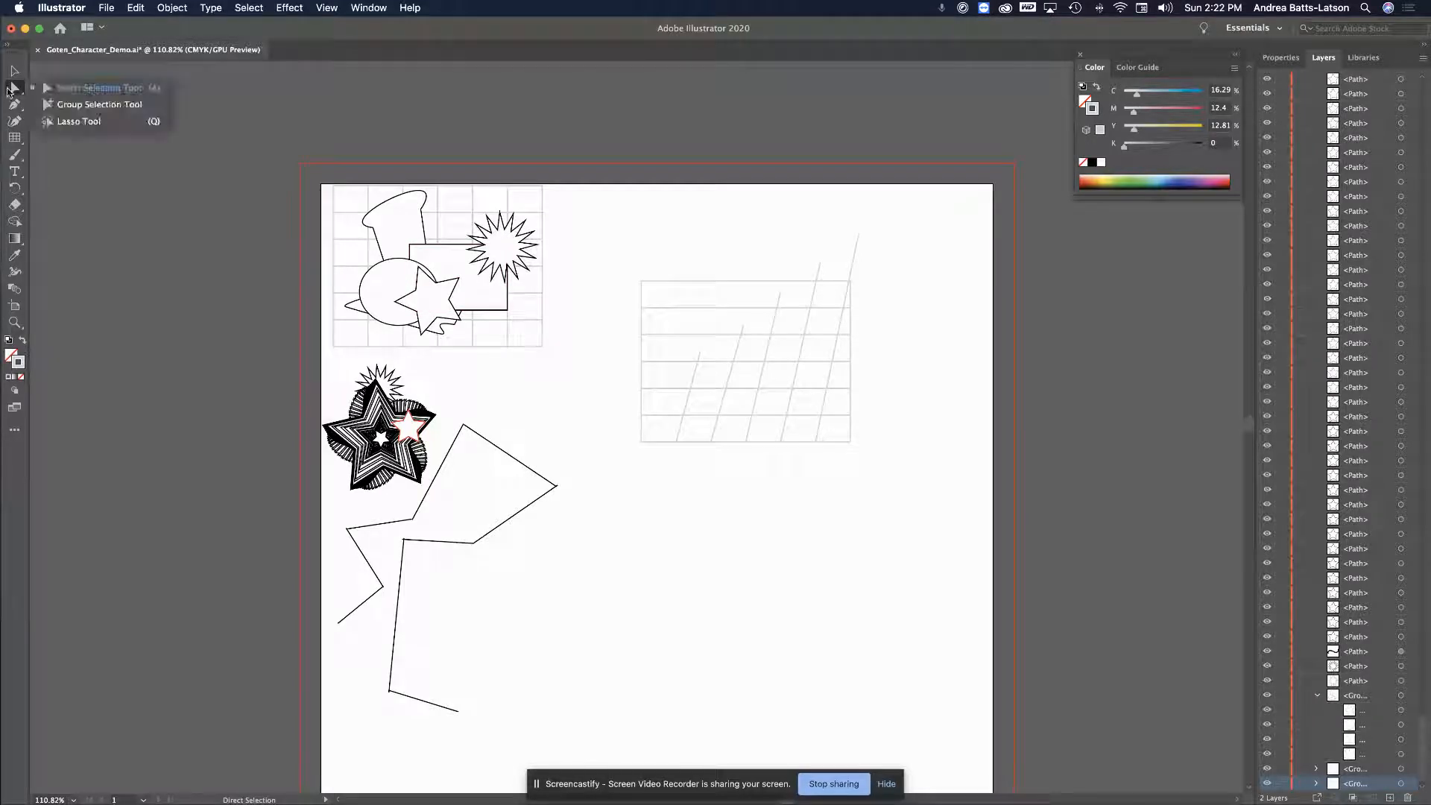
click(11, 93)
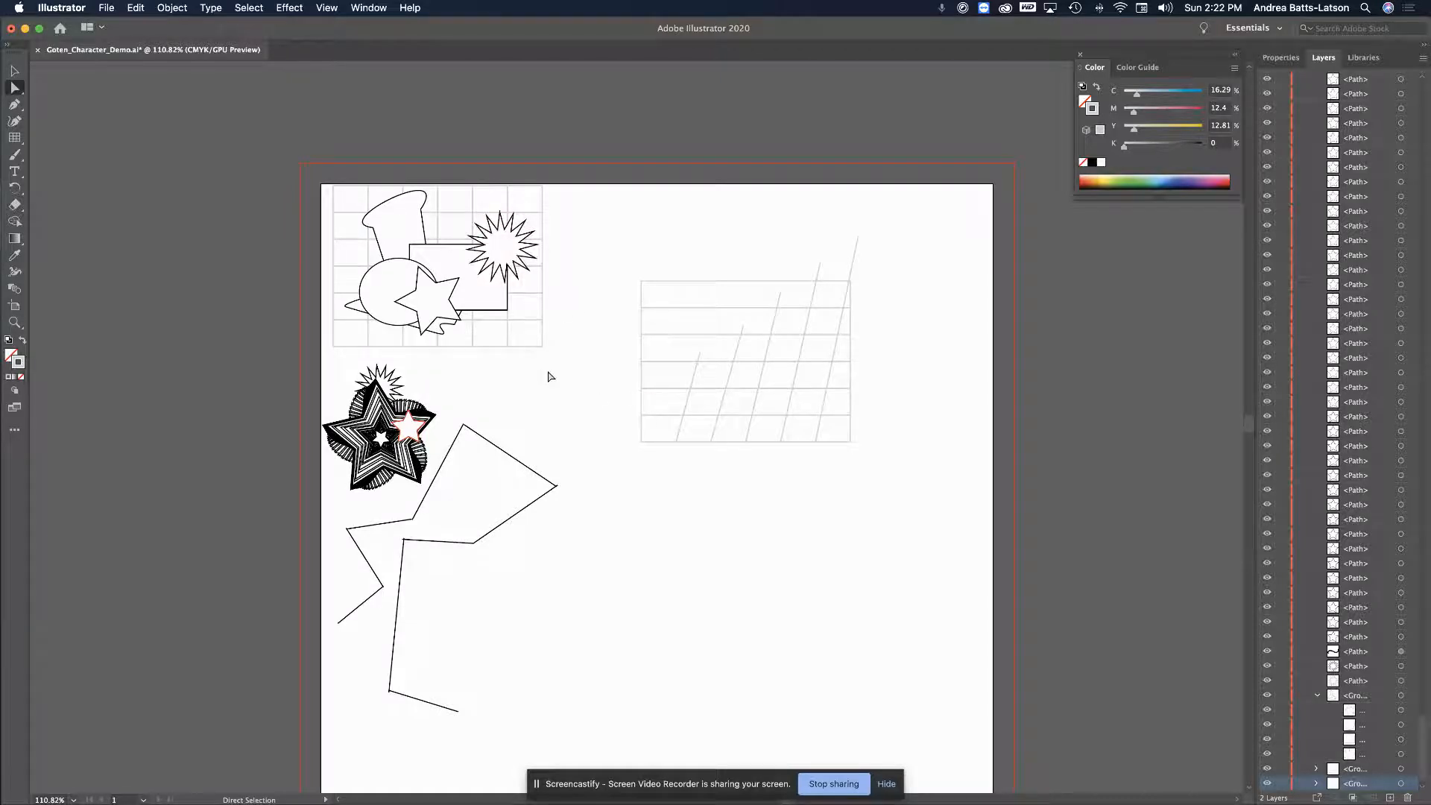
drag(628, 290, 891, 494)
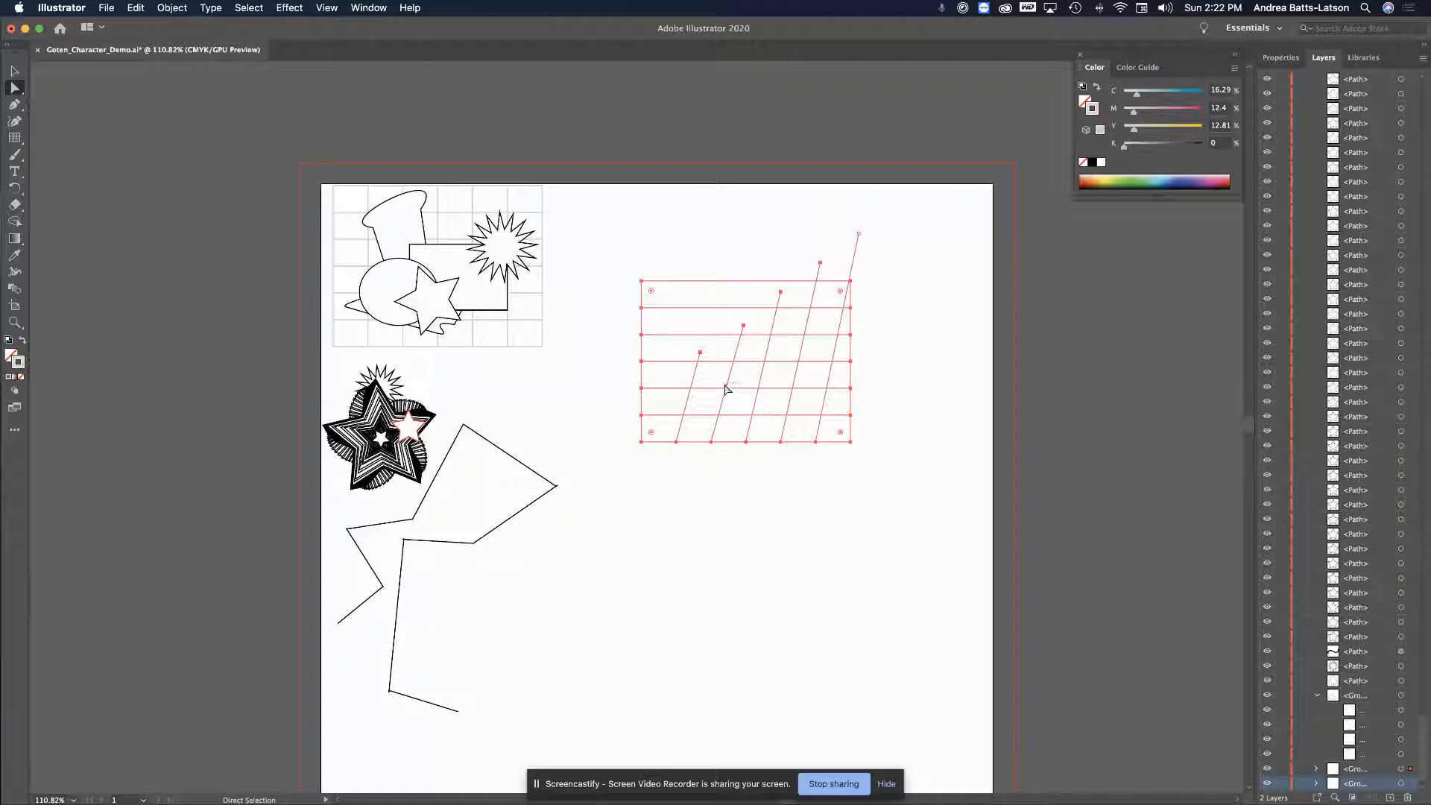
click(649, 353)
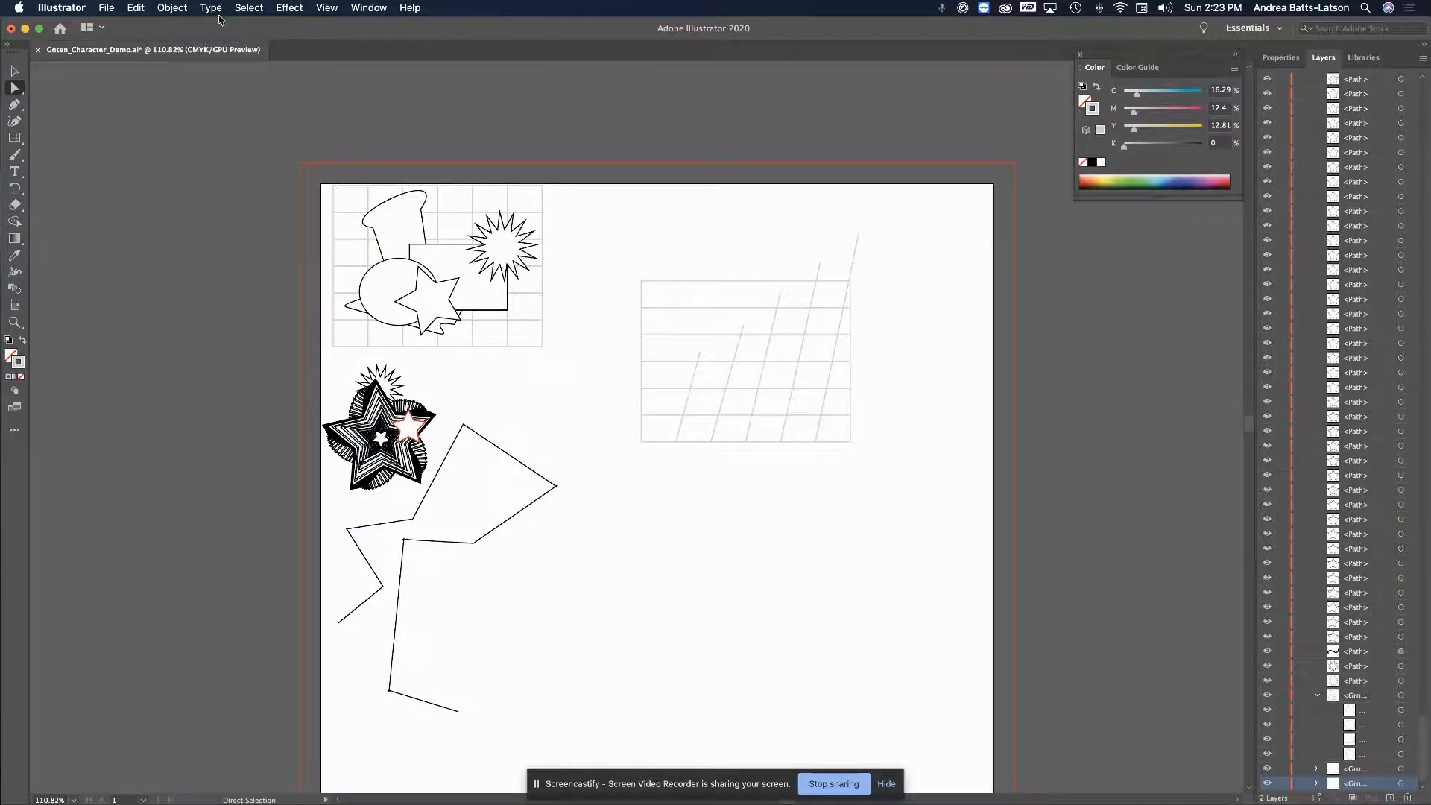
Drag the slanted grid up and right toward the artboard's top-right corner
click(14, 71)
drag(882, 446, 881, 446)
drag(708, 360, 833, 326)
click(577, 119)
scroll(561, 440, down, 1)
scroll(561, 441, right, 3)
scroll(560, 440, down, 2)
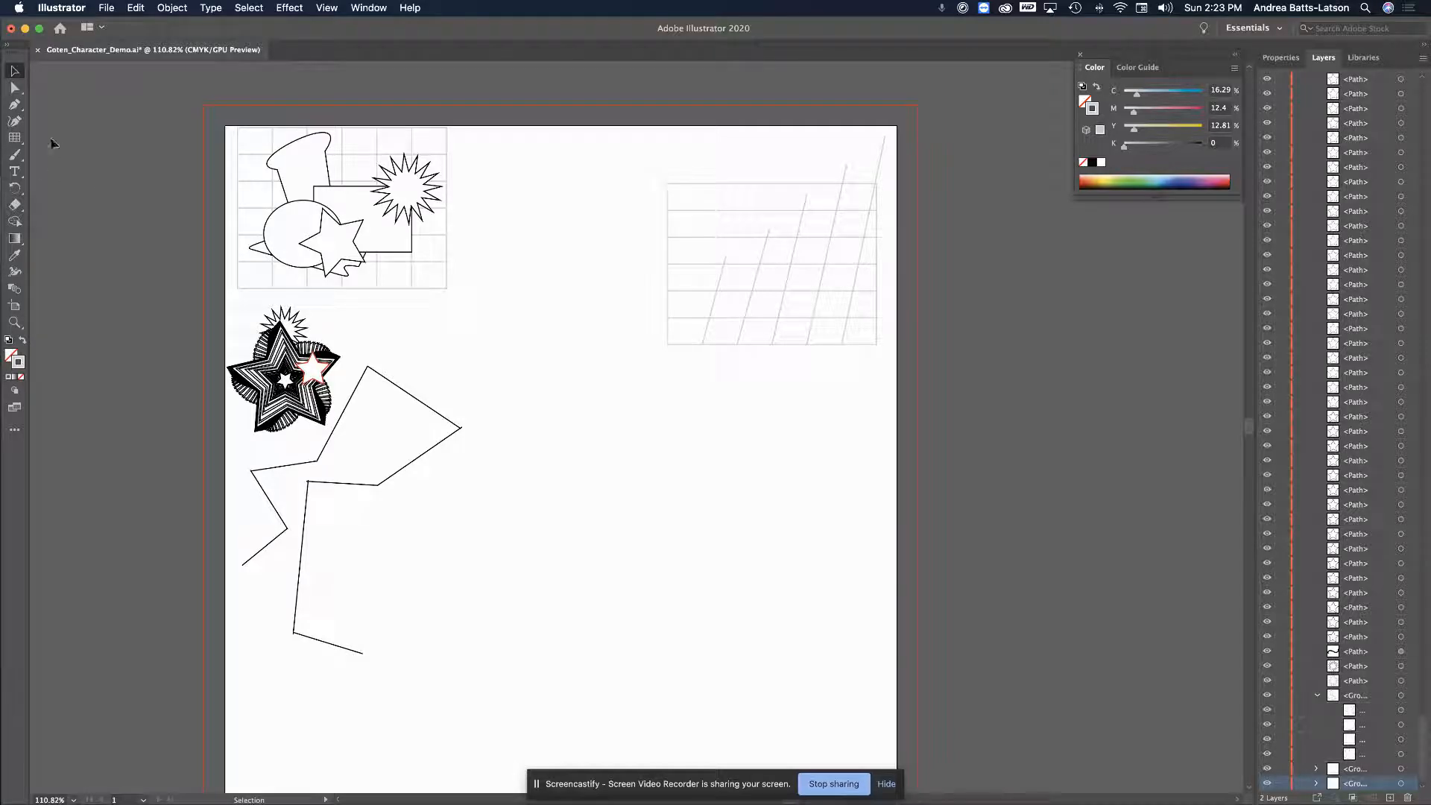
Look through the rectangular grid, paintbrush and pen tools in the toolbar
click(15, 137)
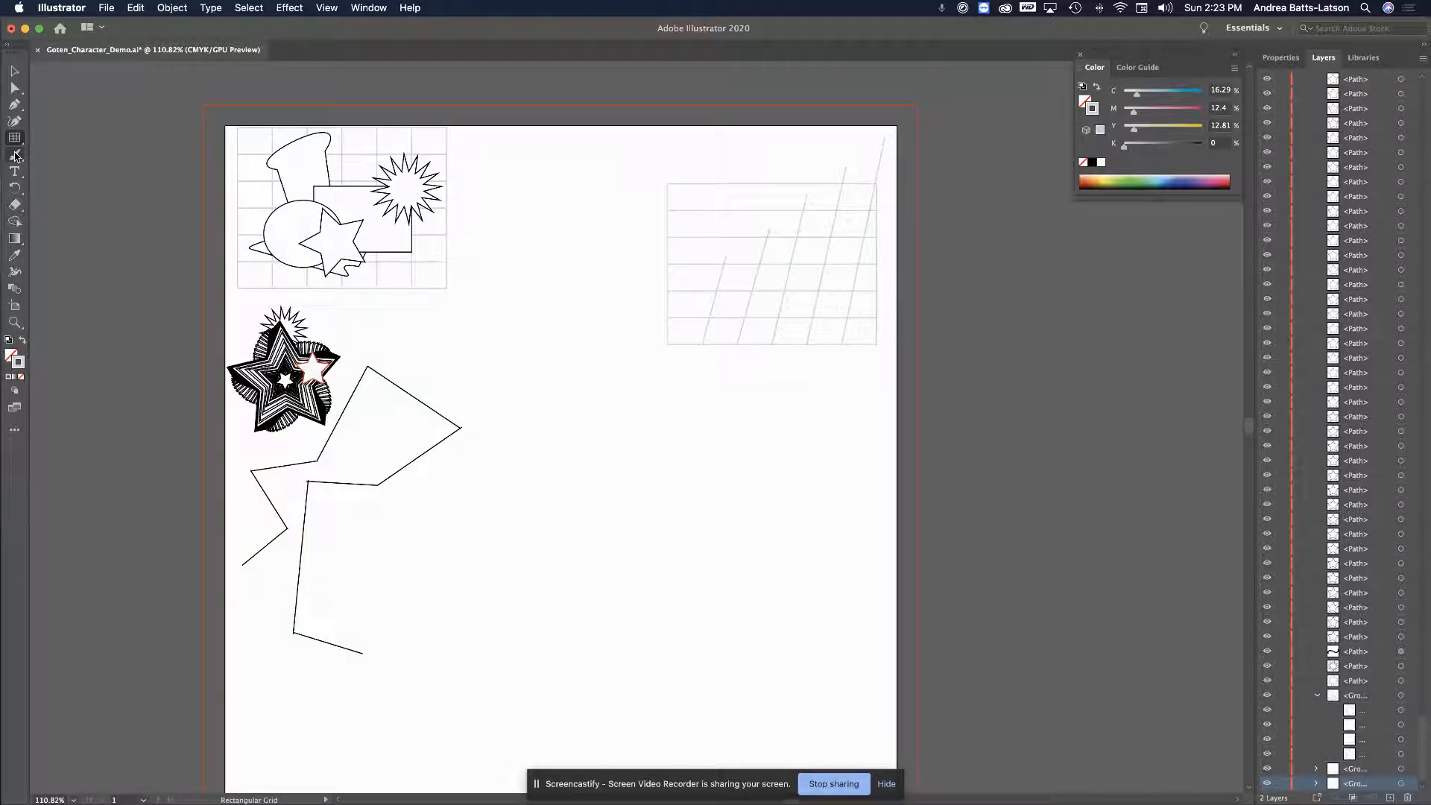
click(16, 157)
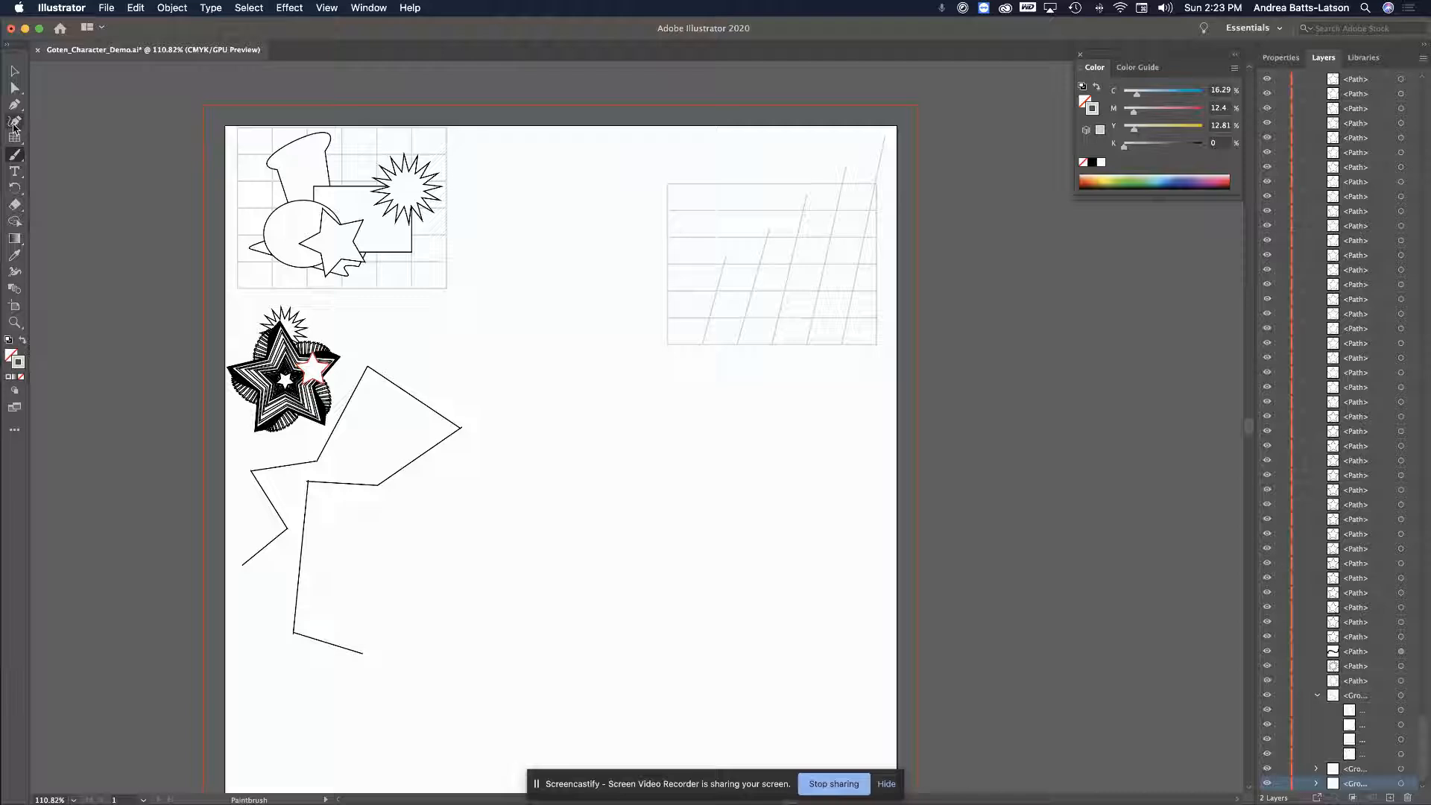
click(15, 106)
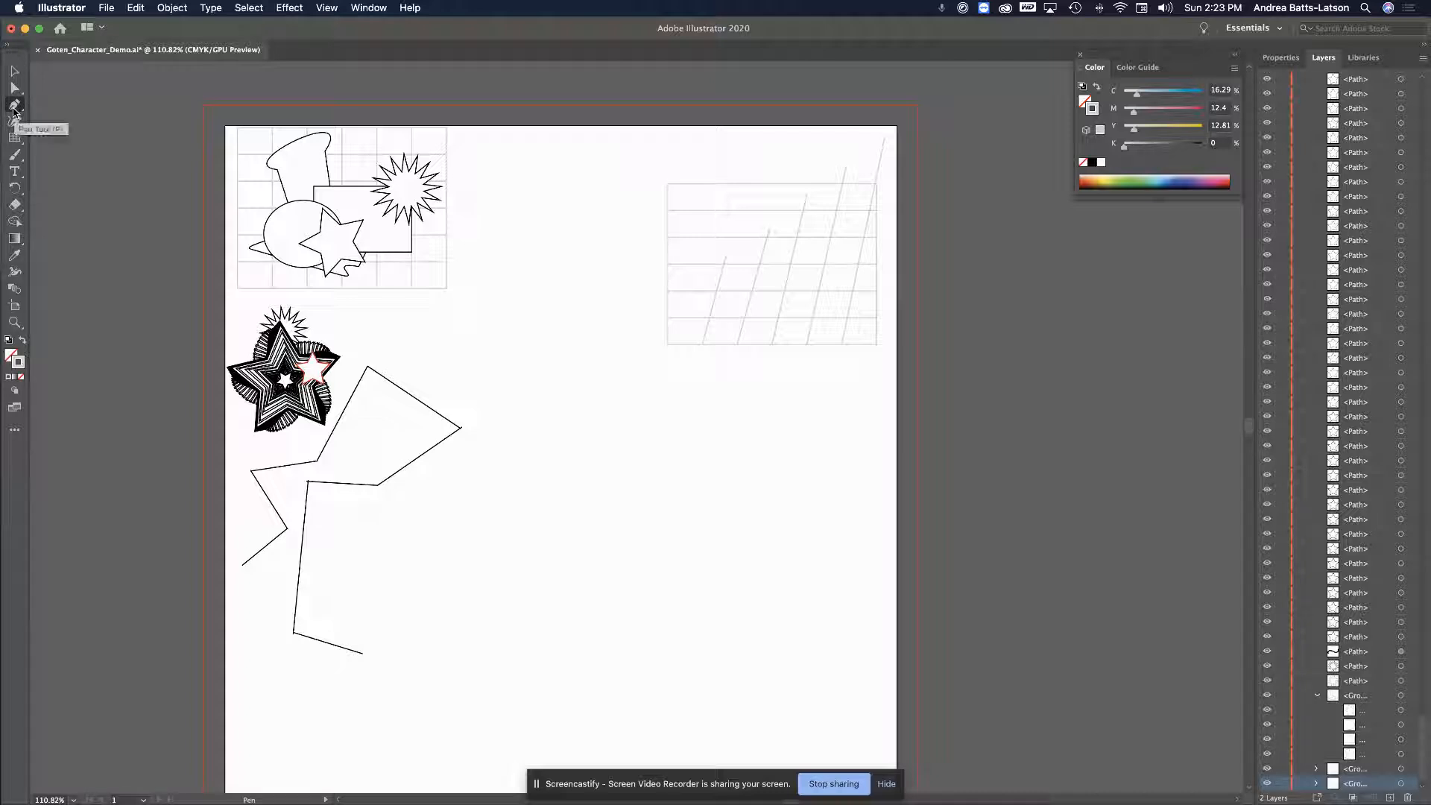
Select the Pen tool, discard a stray point, and zoom in to 200%
click(14, 110)
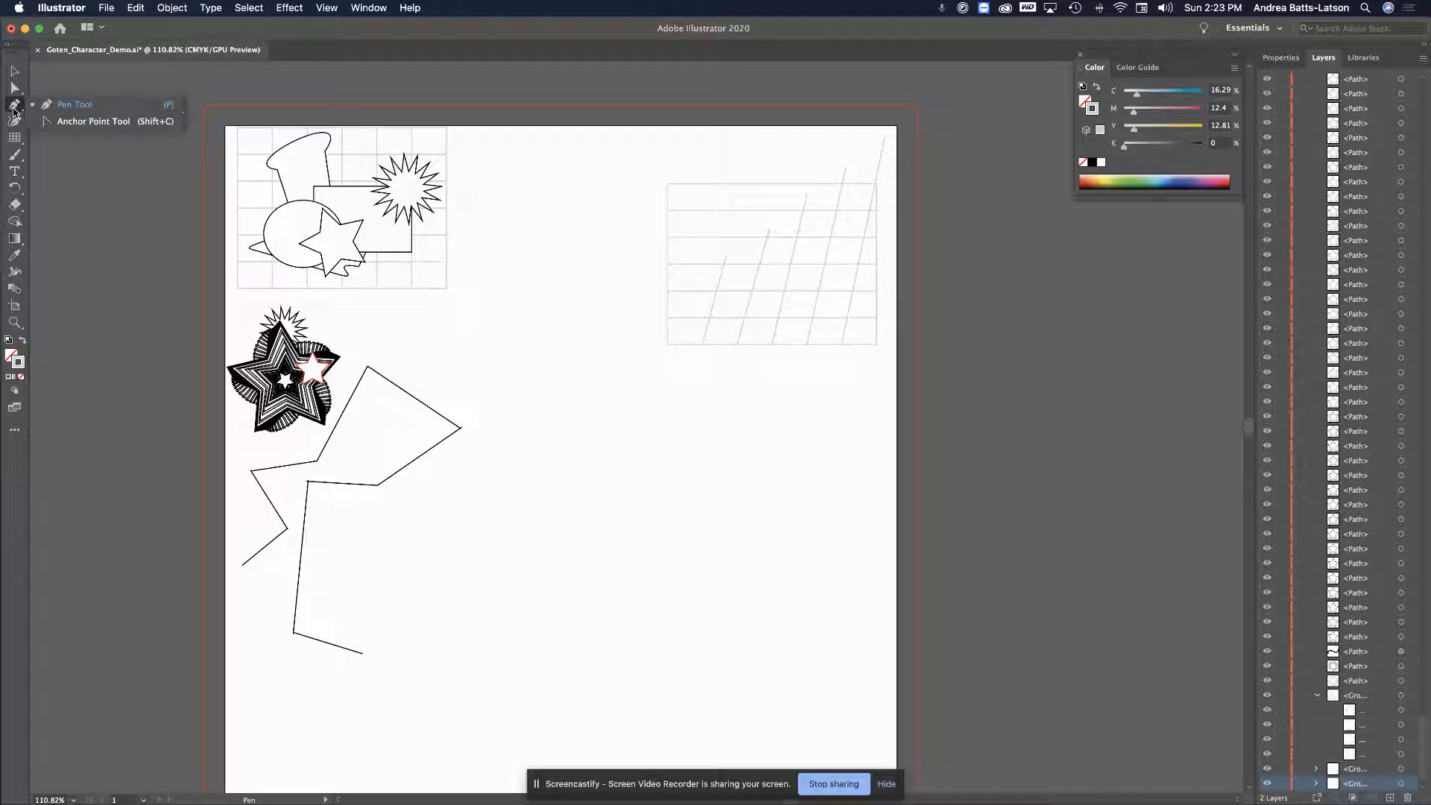
click(14, 111)
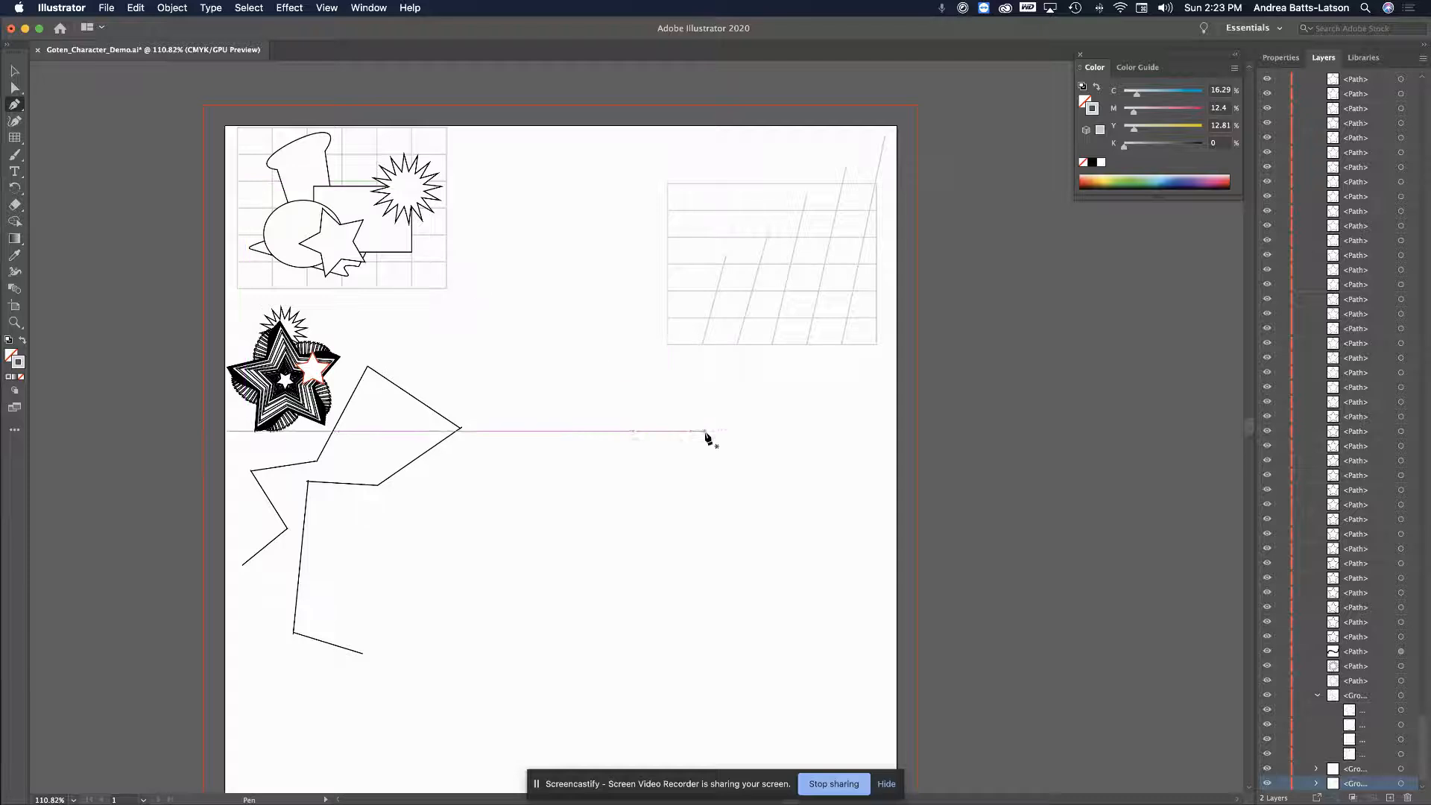
click(544, 408)
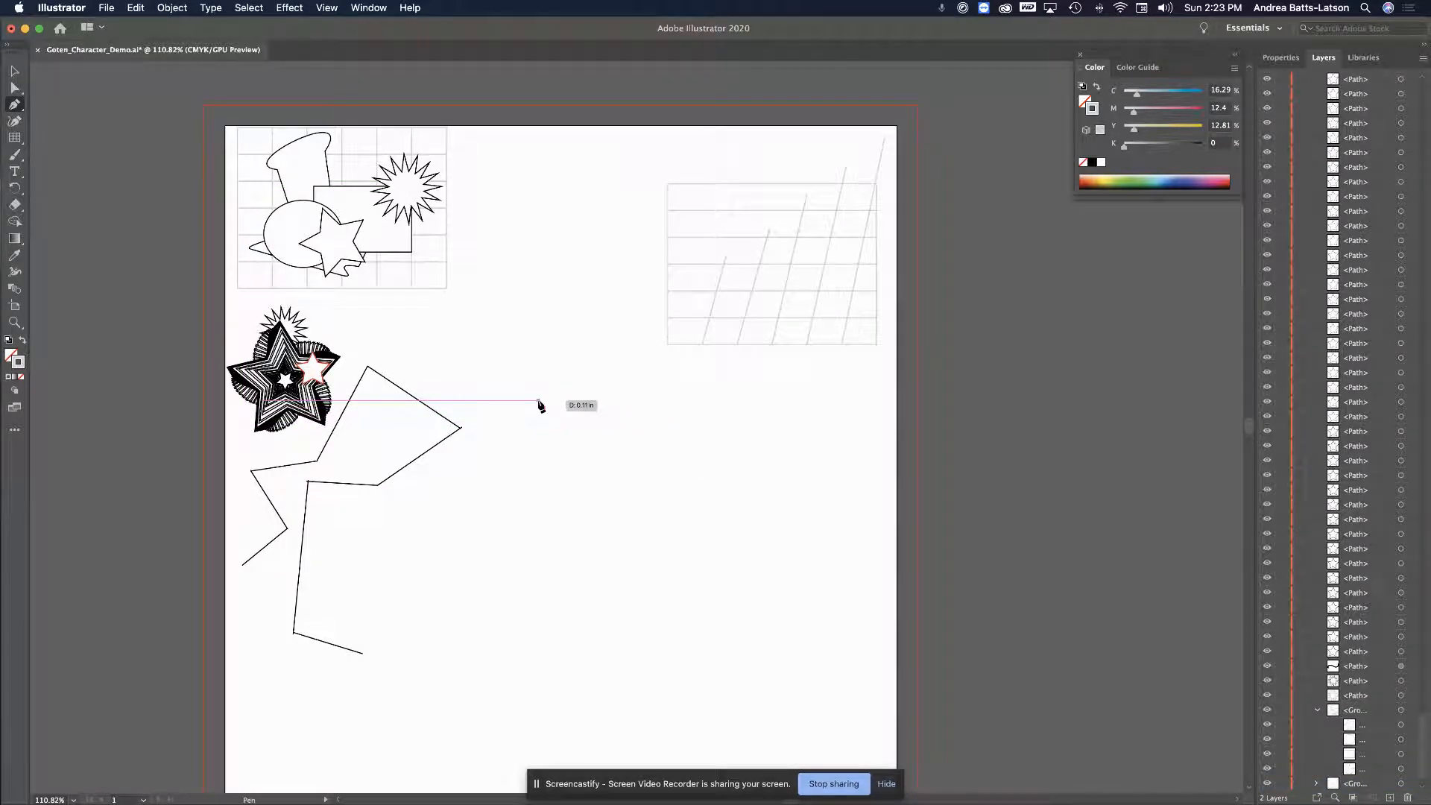
key(super+z)
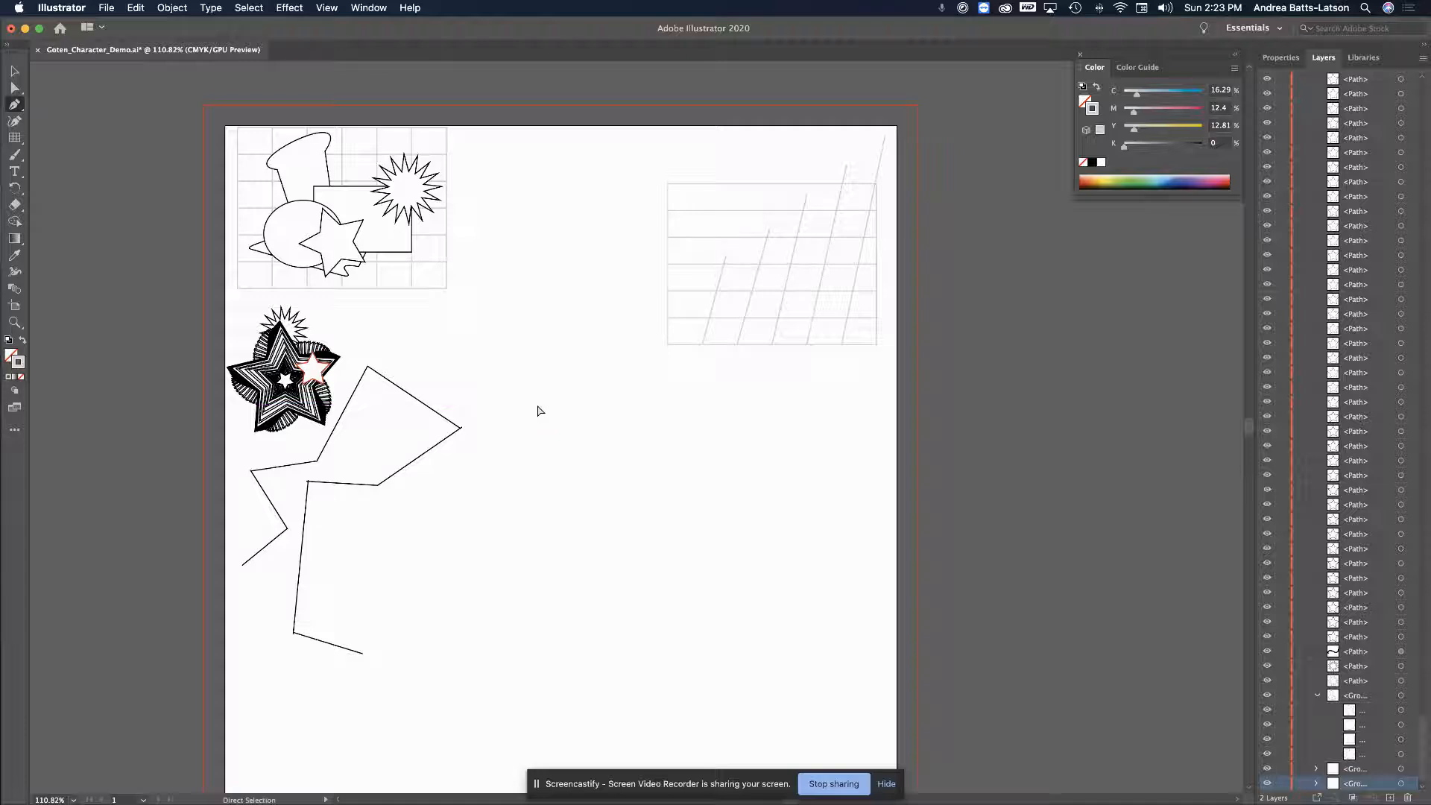
key(super+equal)
key(super+equal)
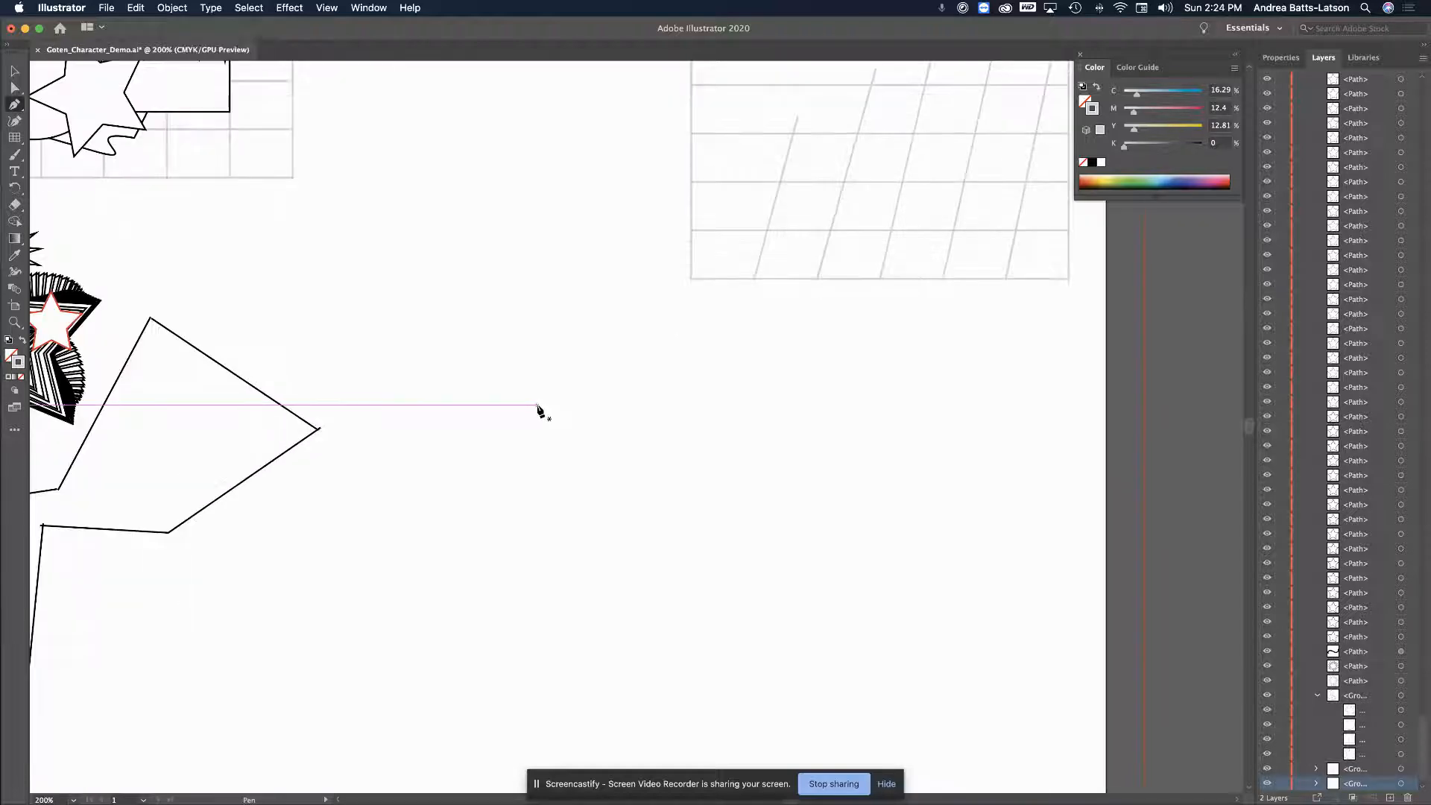
Start the zigzag path with six straight-segment anchor points beside the jagged outline
click(500, 397)
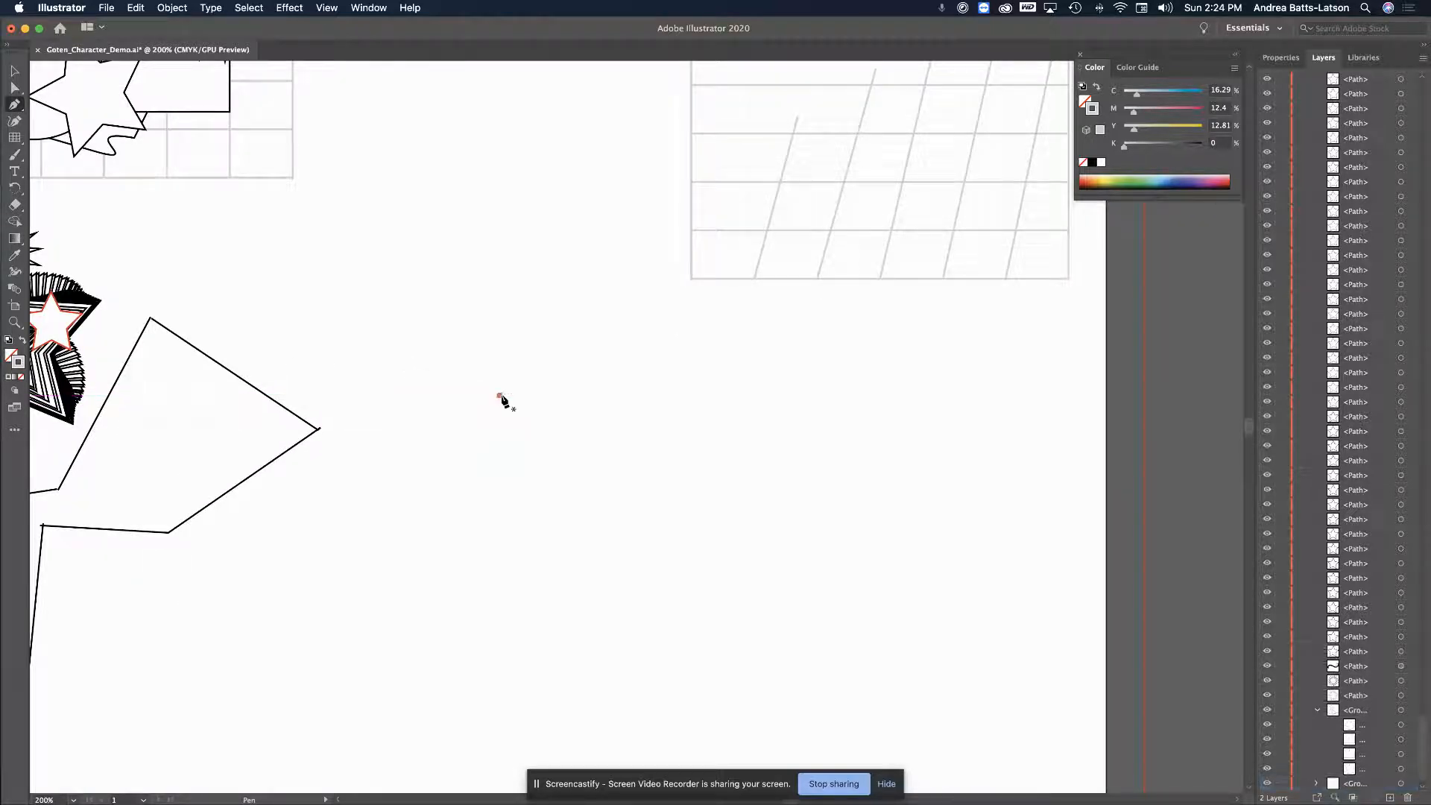
click(744, 394)
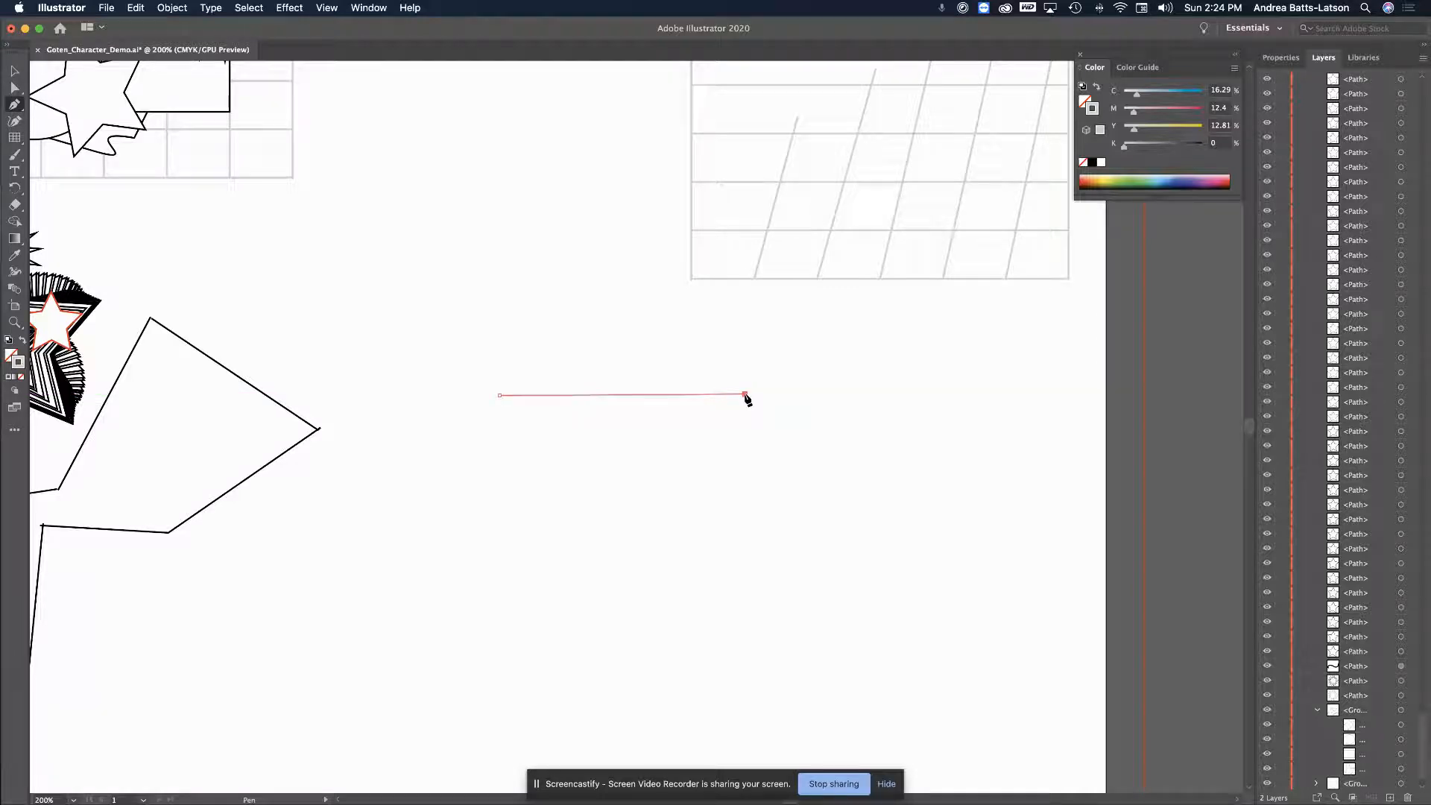
click(618, 435)
click(622, 339)
click(870, 361)
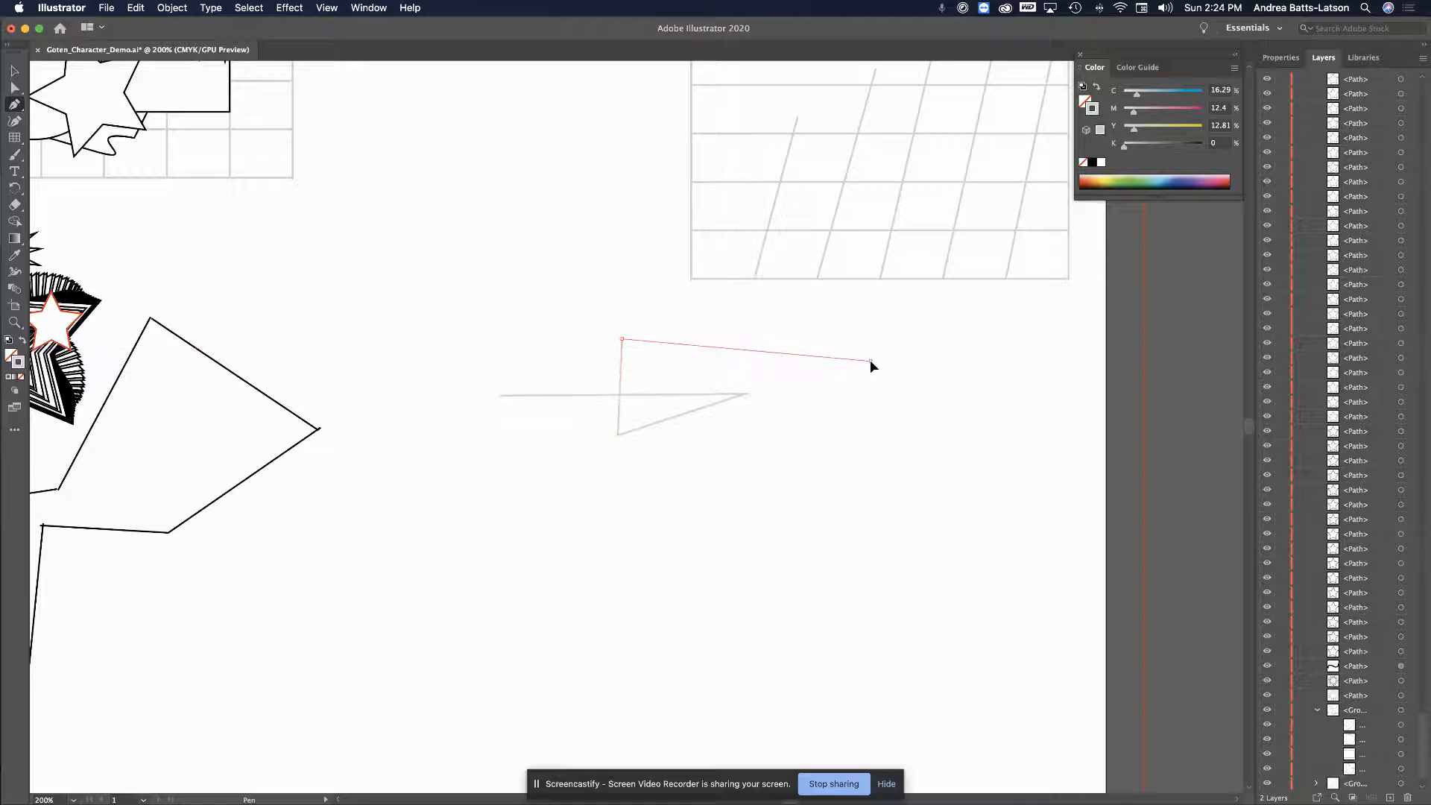
click(691, 482)
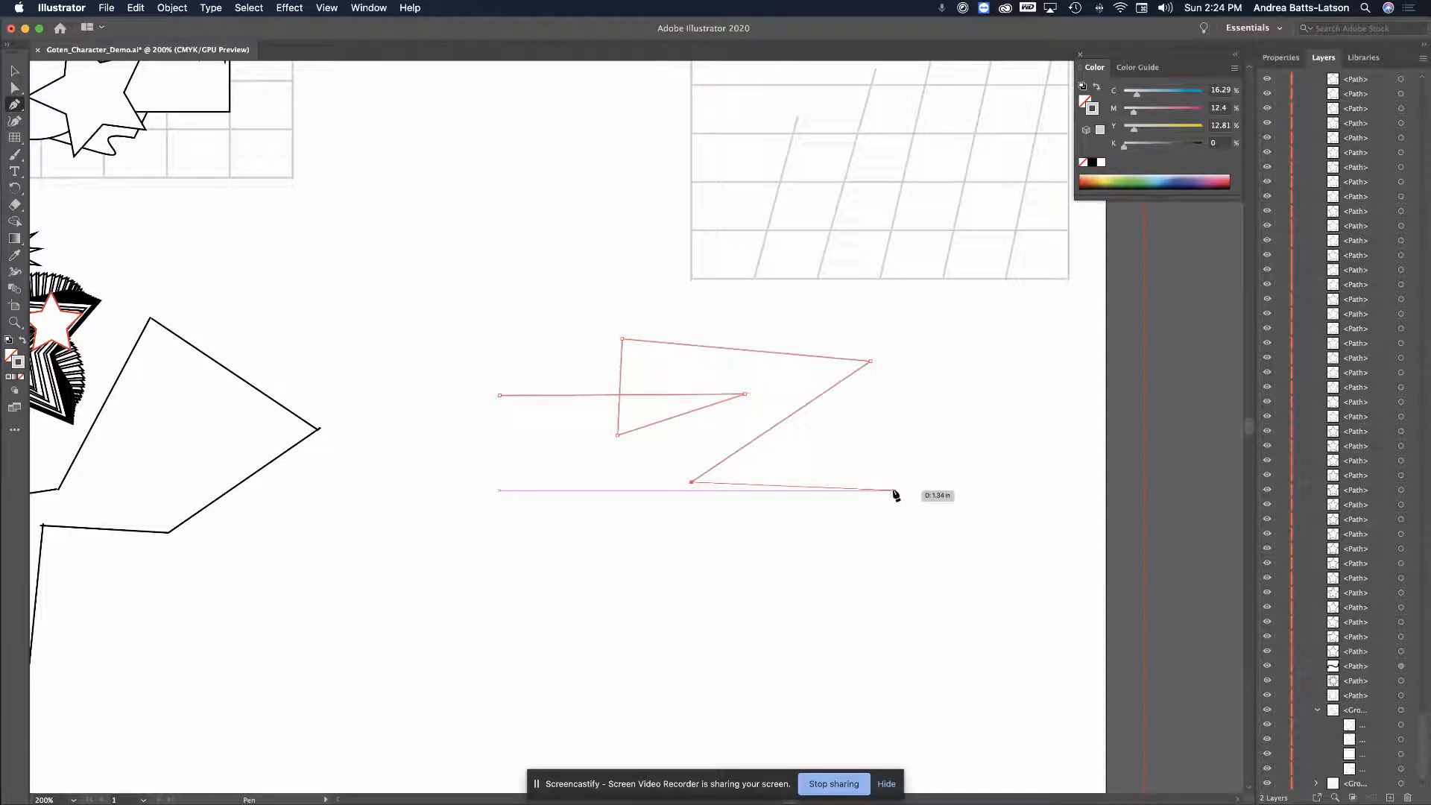
Extend the zigzag with six more corners and finish the open path at its left tip
click(862, 490)
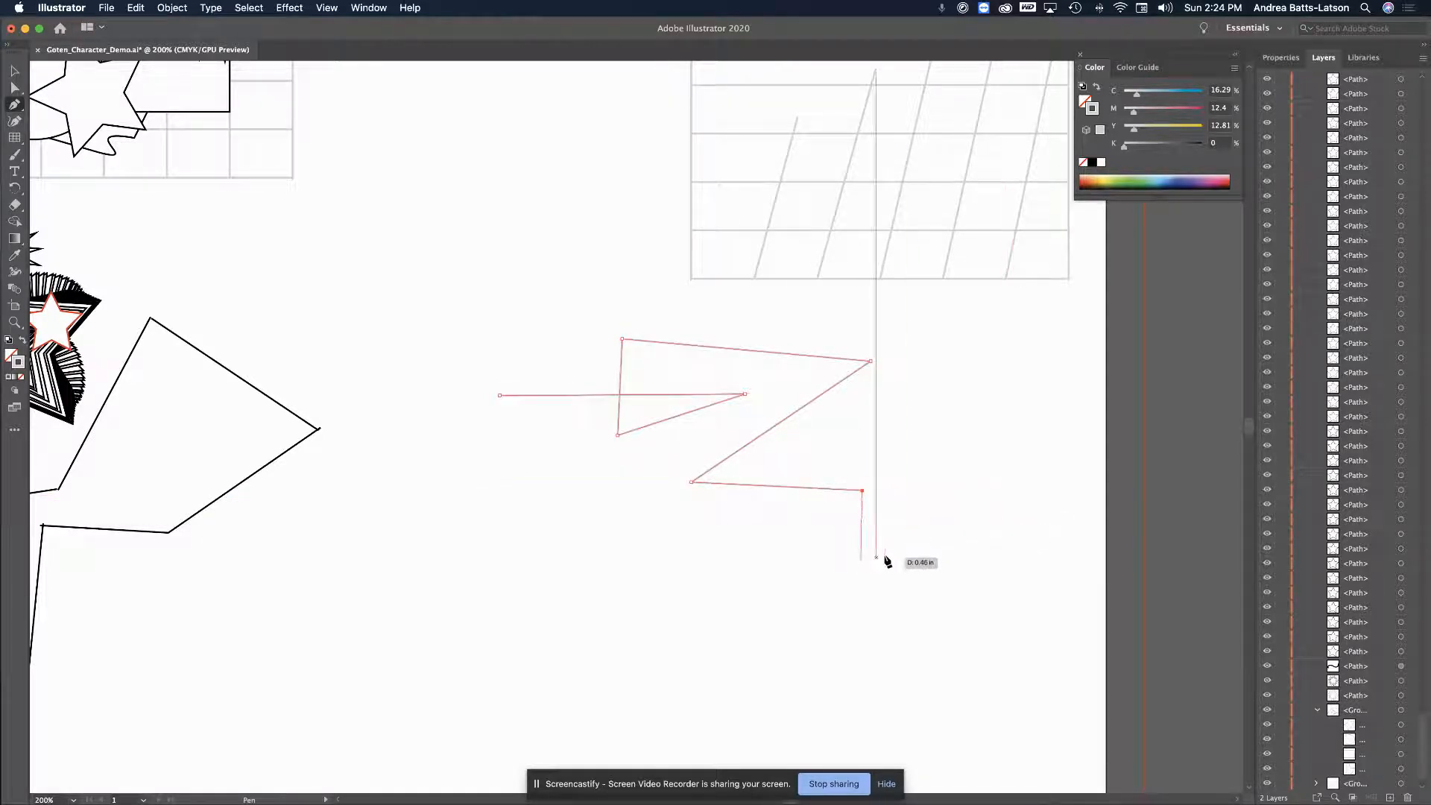
click(919, 550)
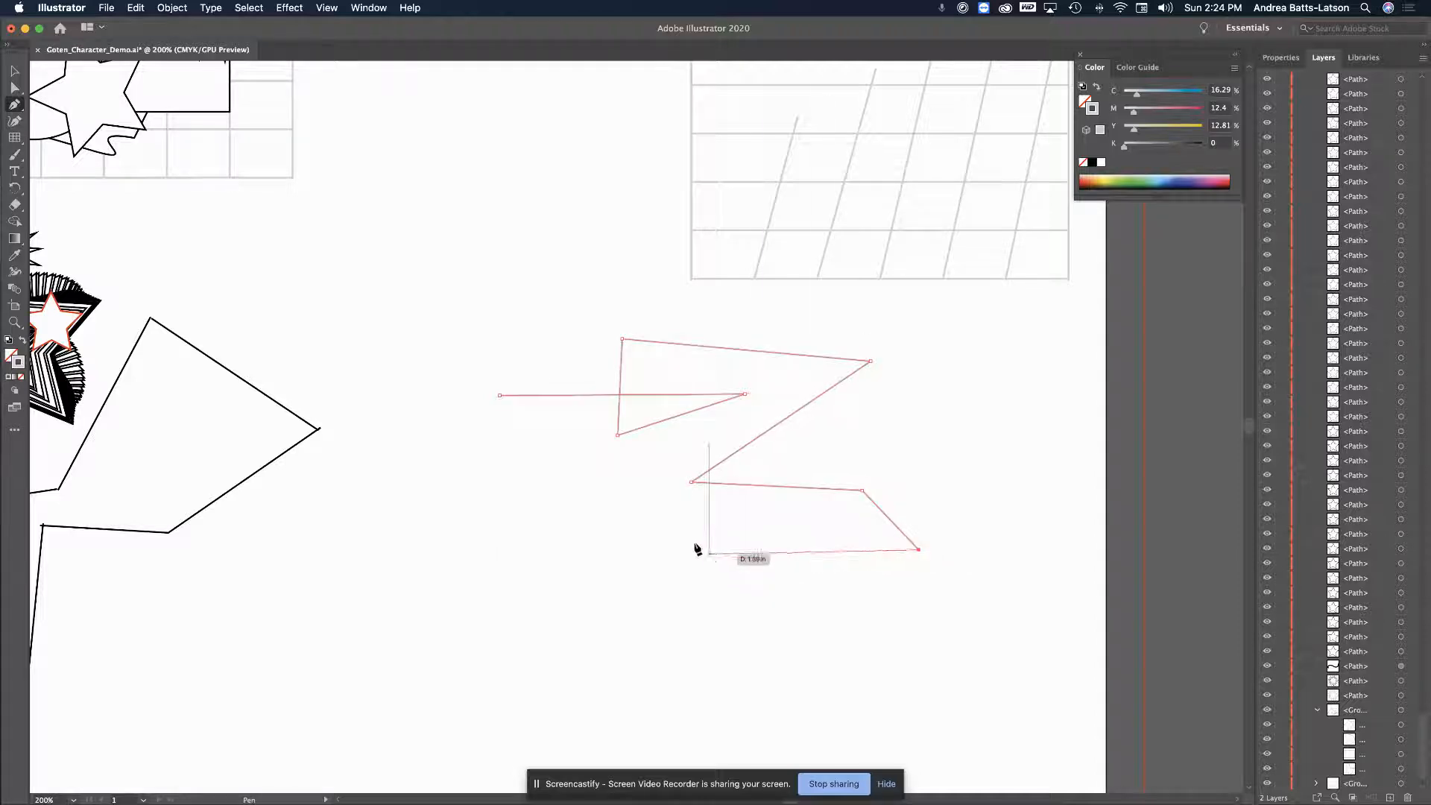
click(811, 452)
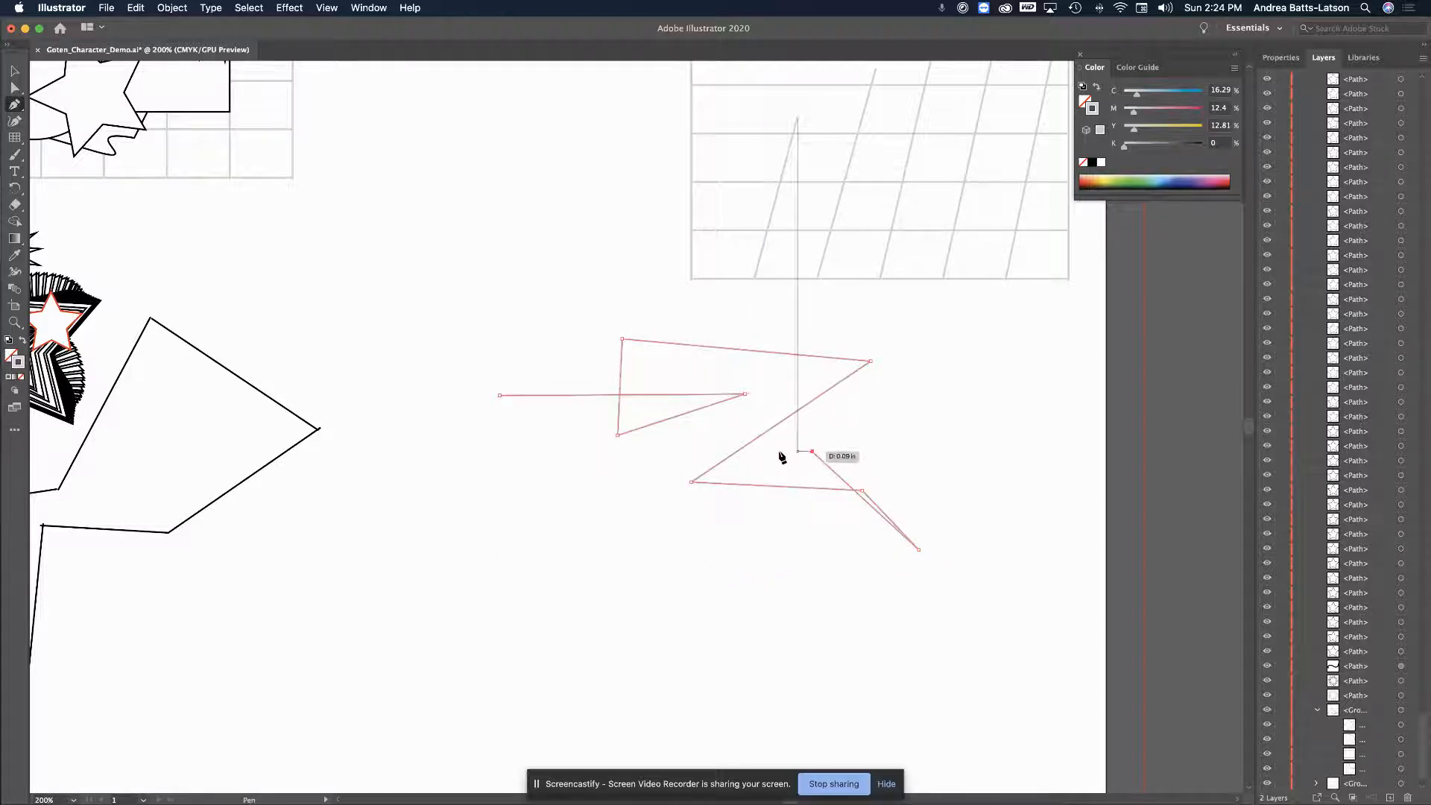
click(665, 453)
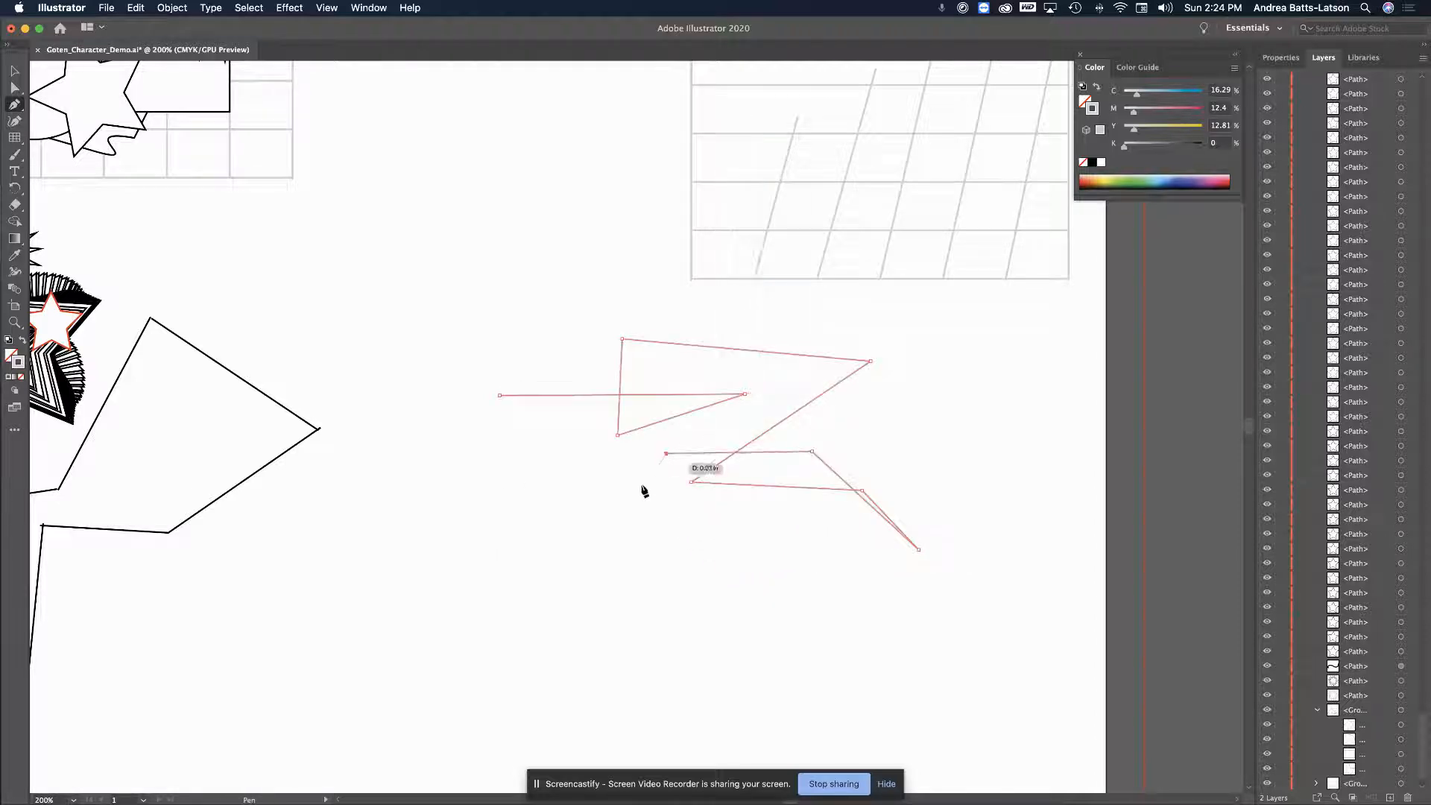
click(552, 564)
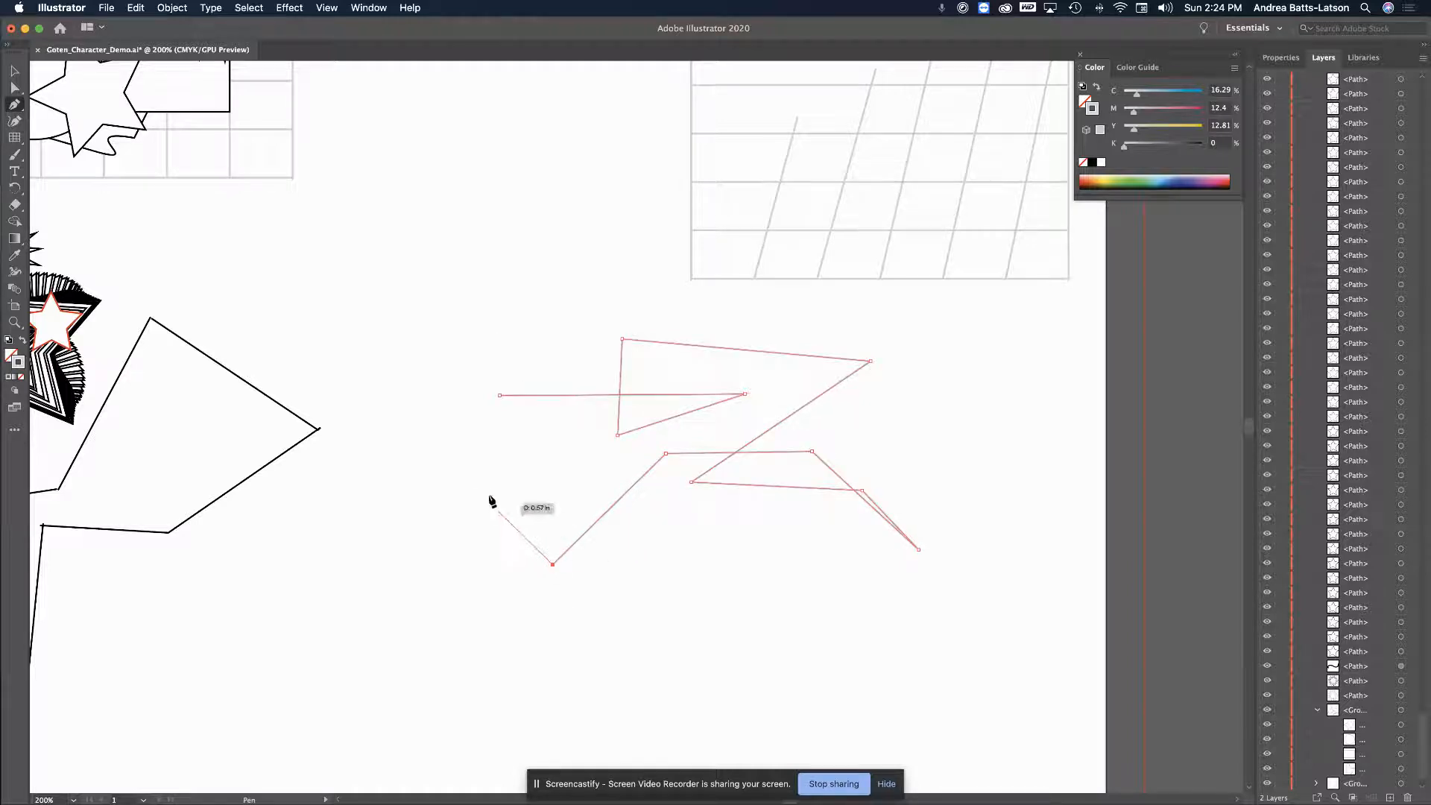
click(466, 435)
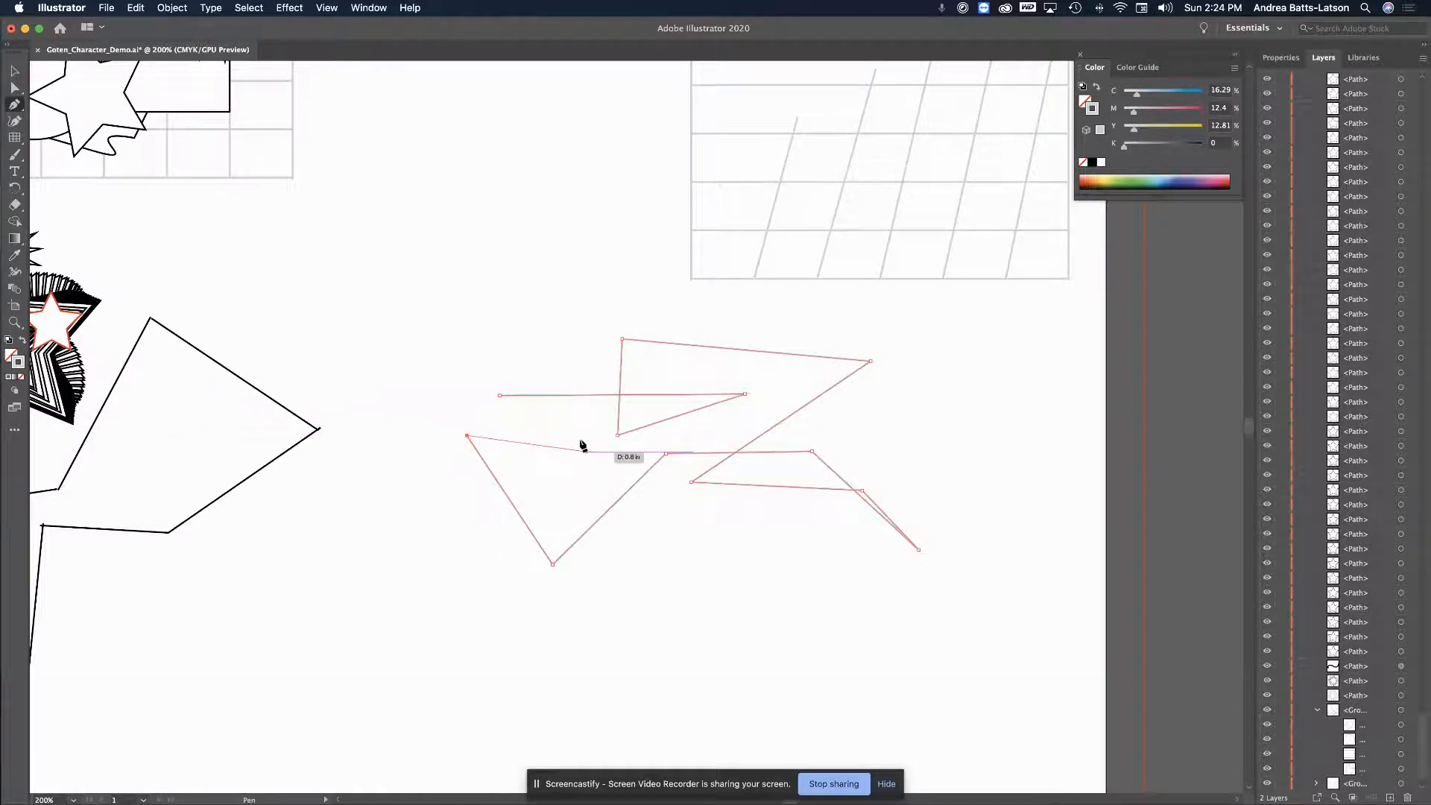
scroll(558, 450, right, 1)
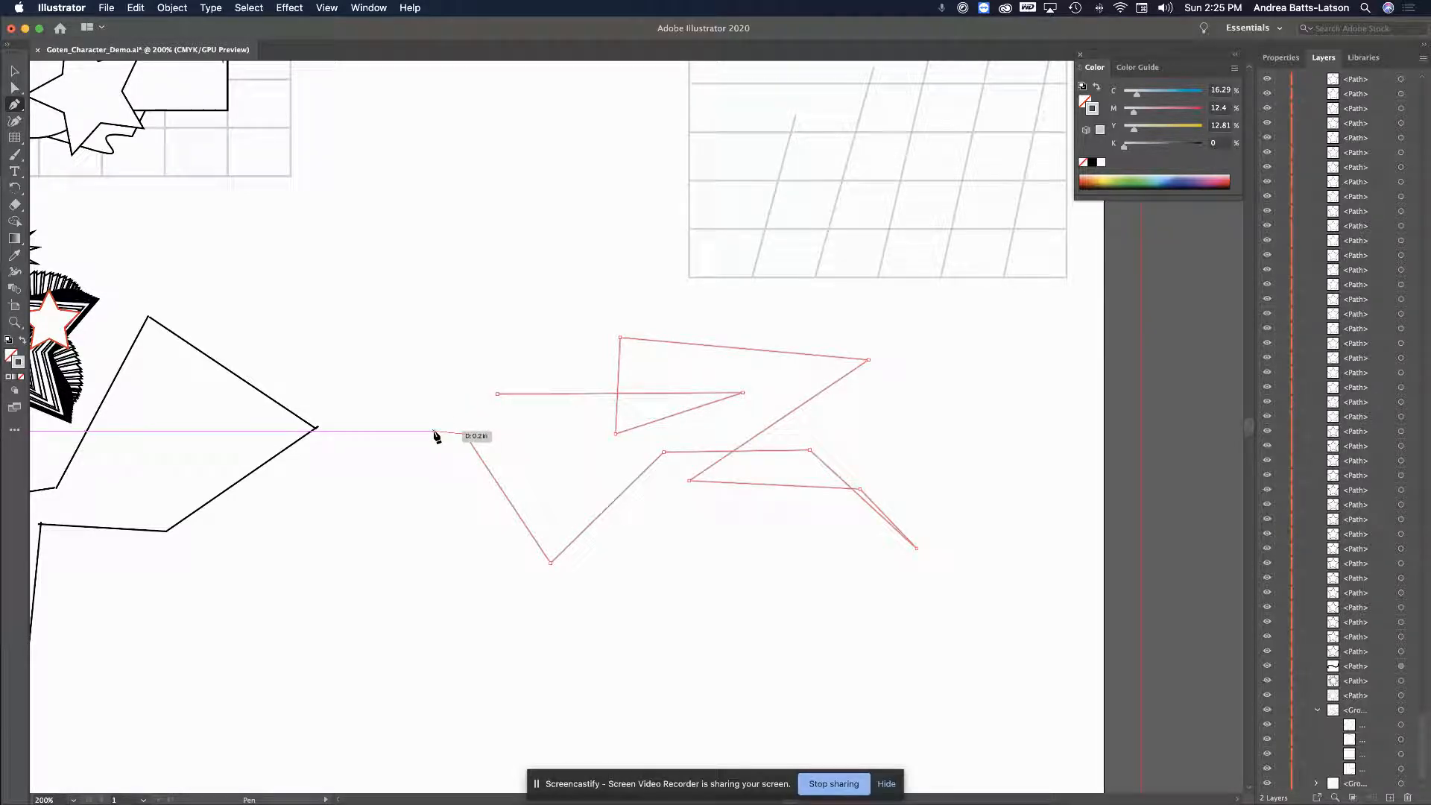
click(464, 432)
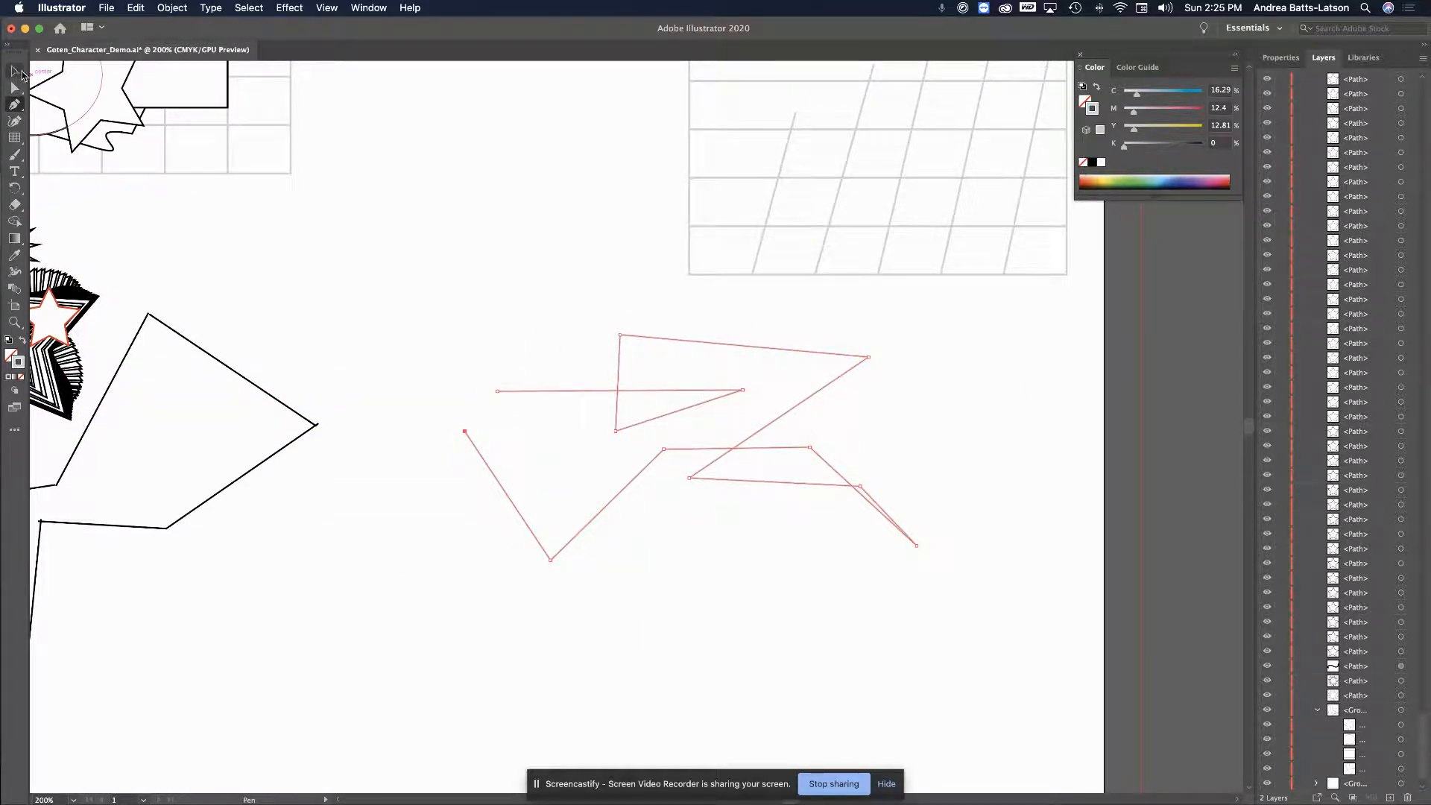
Fill the selected zigzag path with a bright green (C 60.63, Y 100) from the Color Picker
click(16, 72)
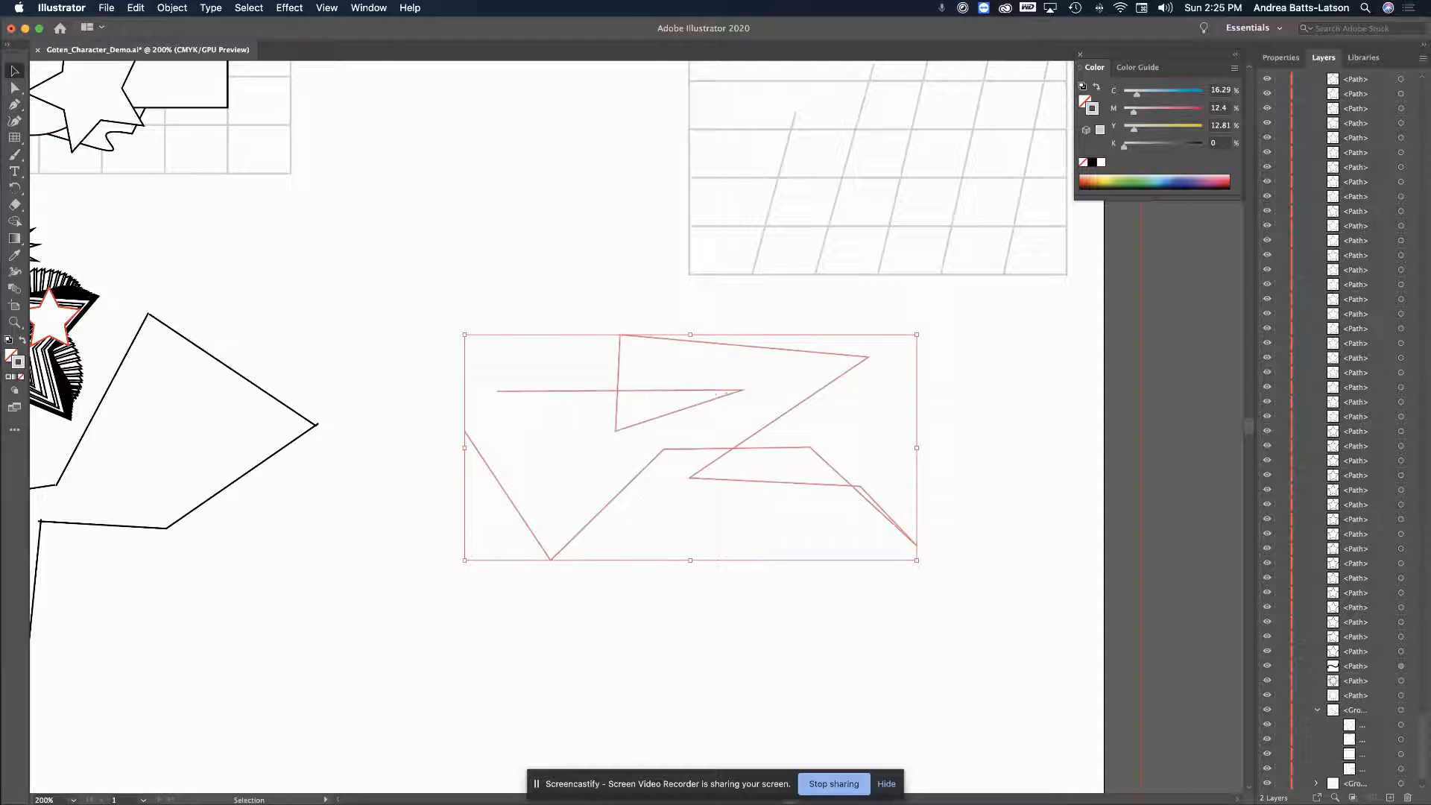
click(10, 356)
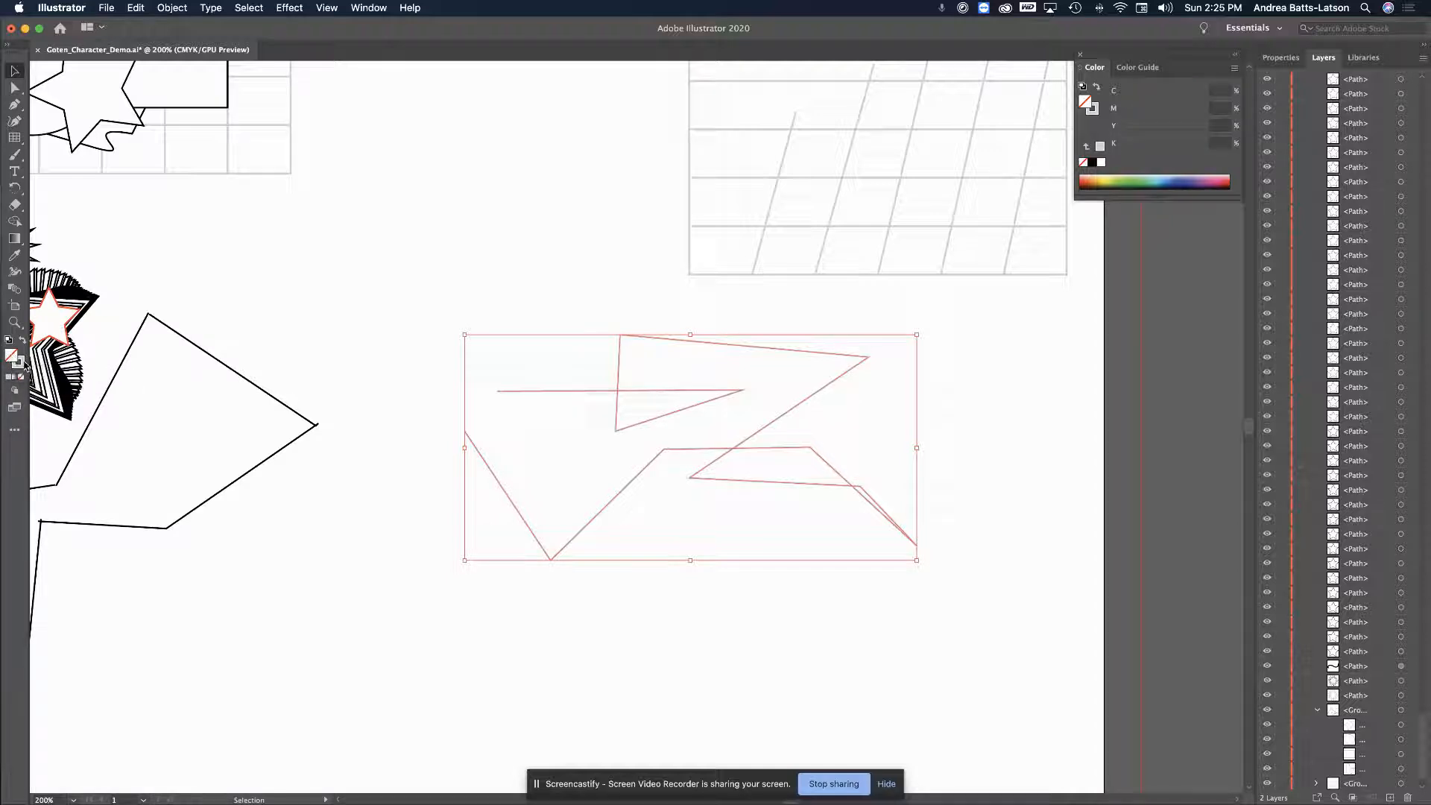
double_click(18, 362)
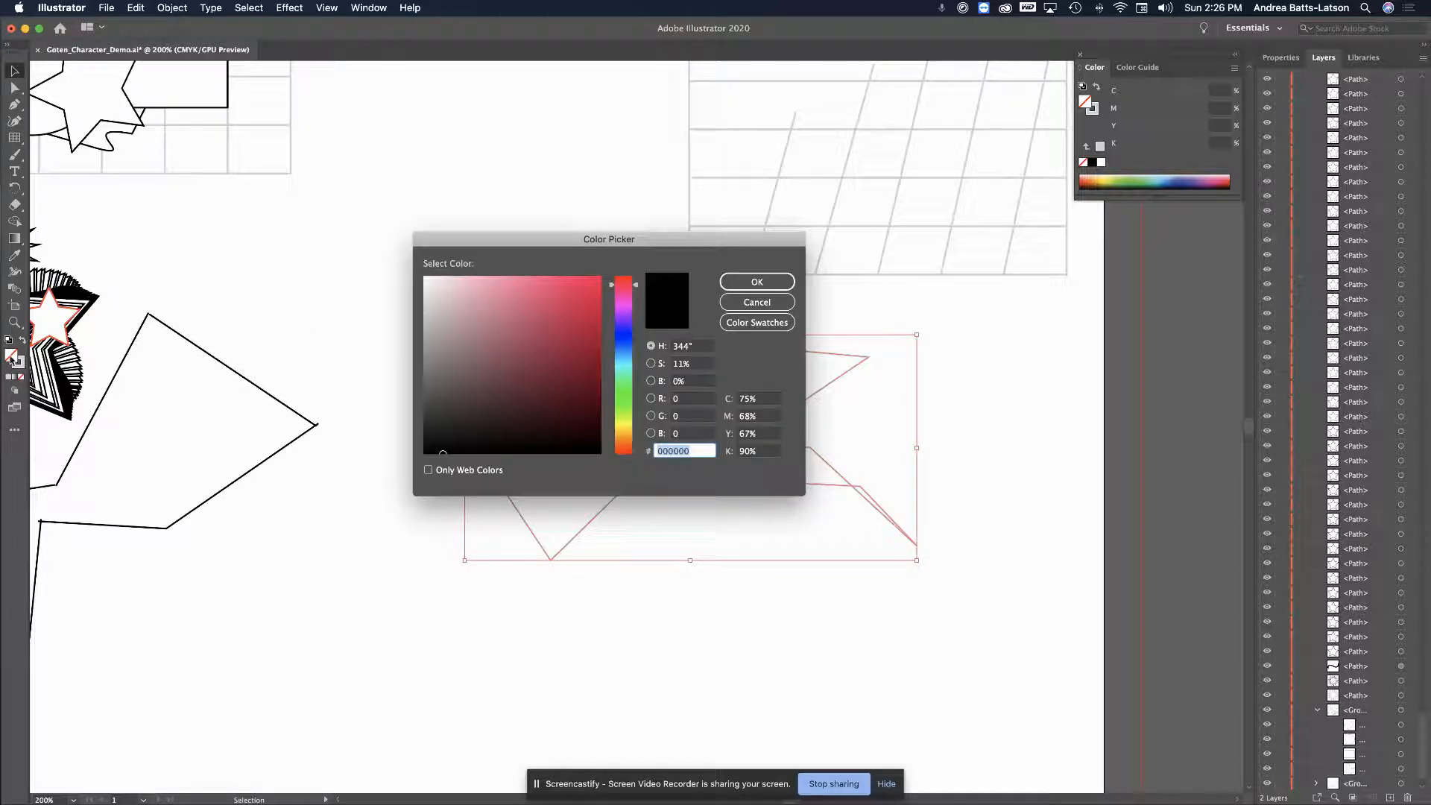
drag(538, 240, 196, 72)
click(280, 213)
click(246, 183)
drag(246, 185, 206, 135)
drag(281, 212, 281, 219)
drag(223, 153, 249, 109)
click(390, 114)
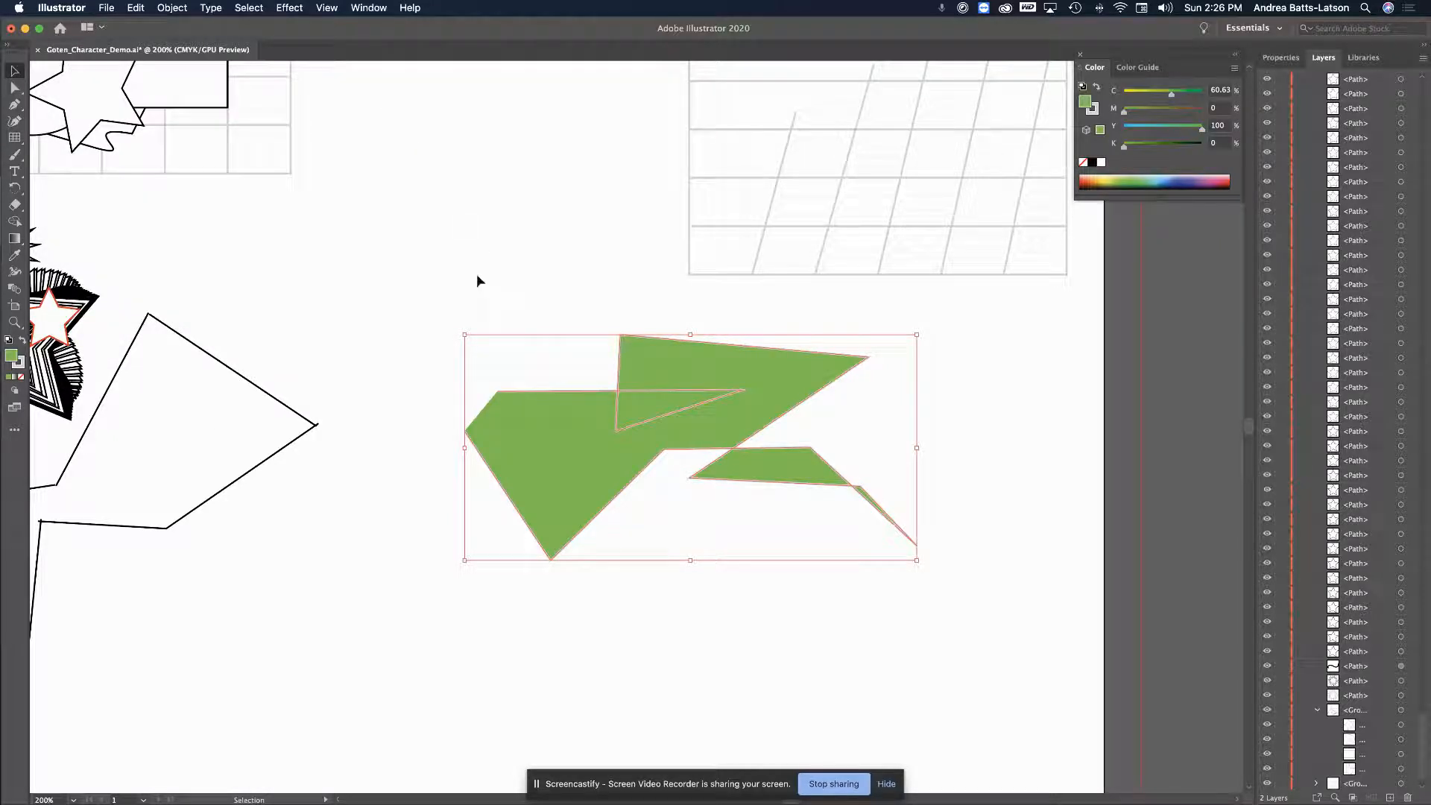
click(436, 216)
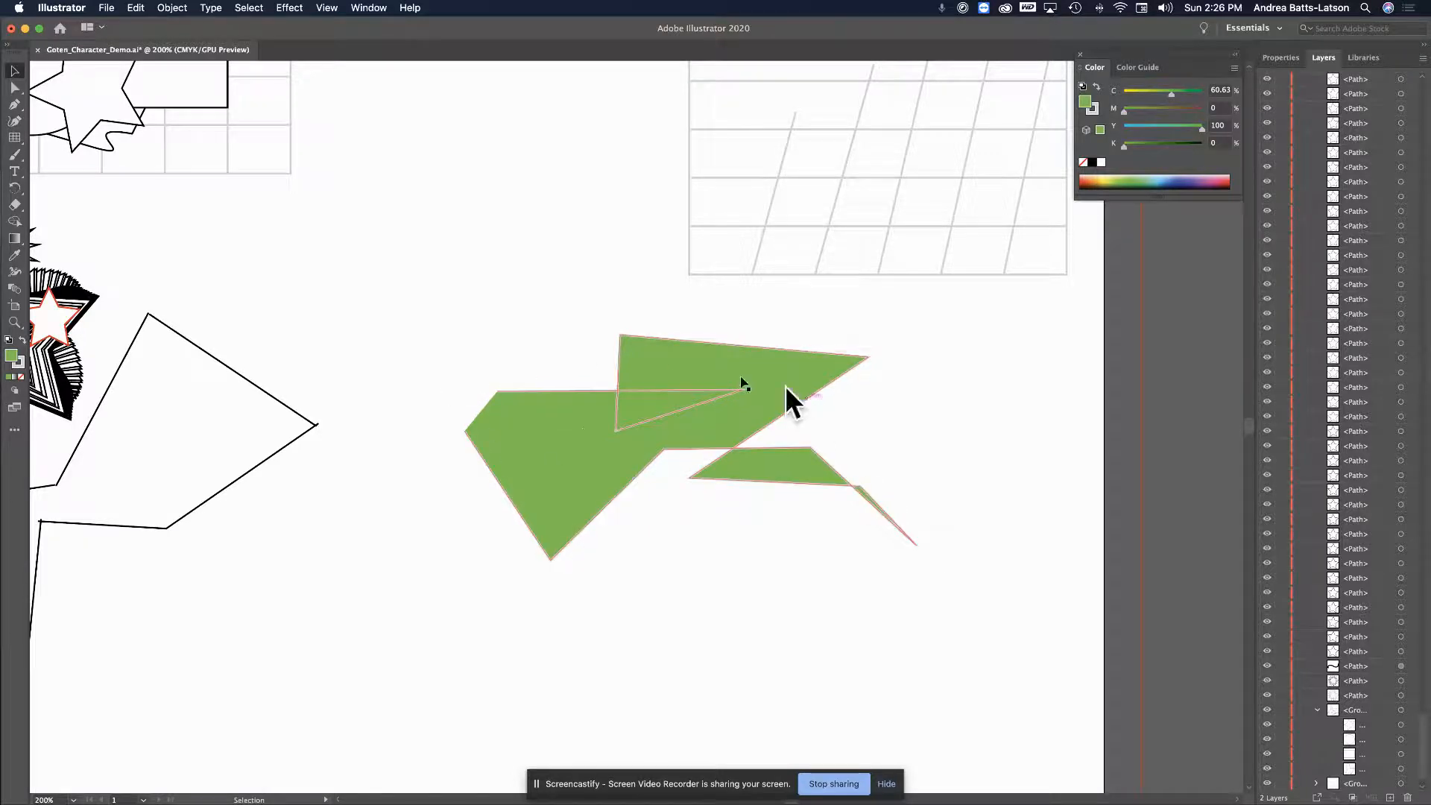
Drag the green zigzag shape slightly down and to the right, then reselect it
drag(583, 433, 608, 472)
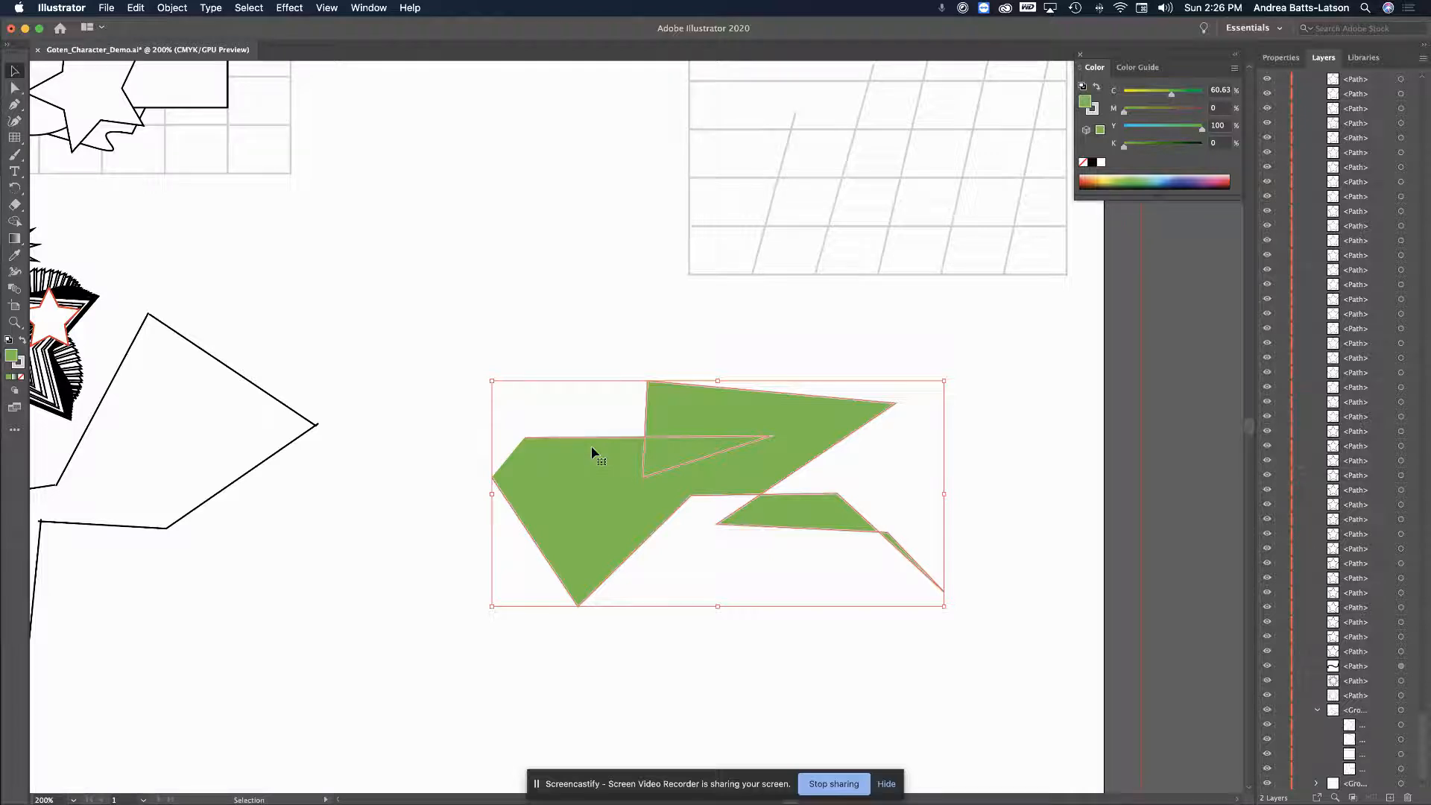
click(351, 328)
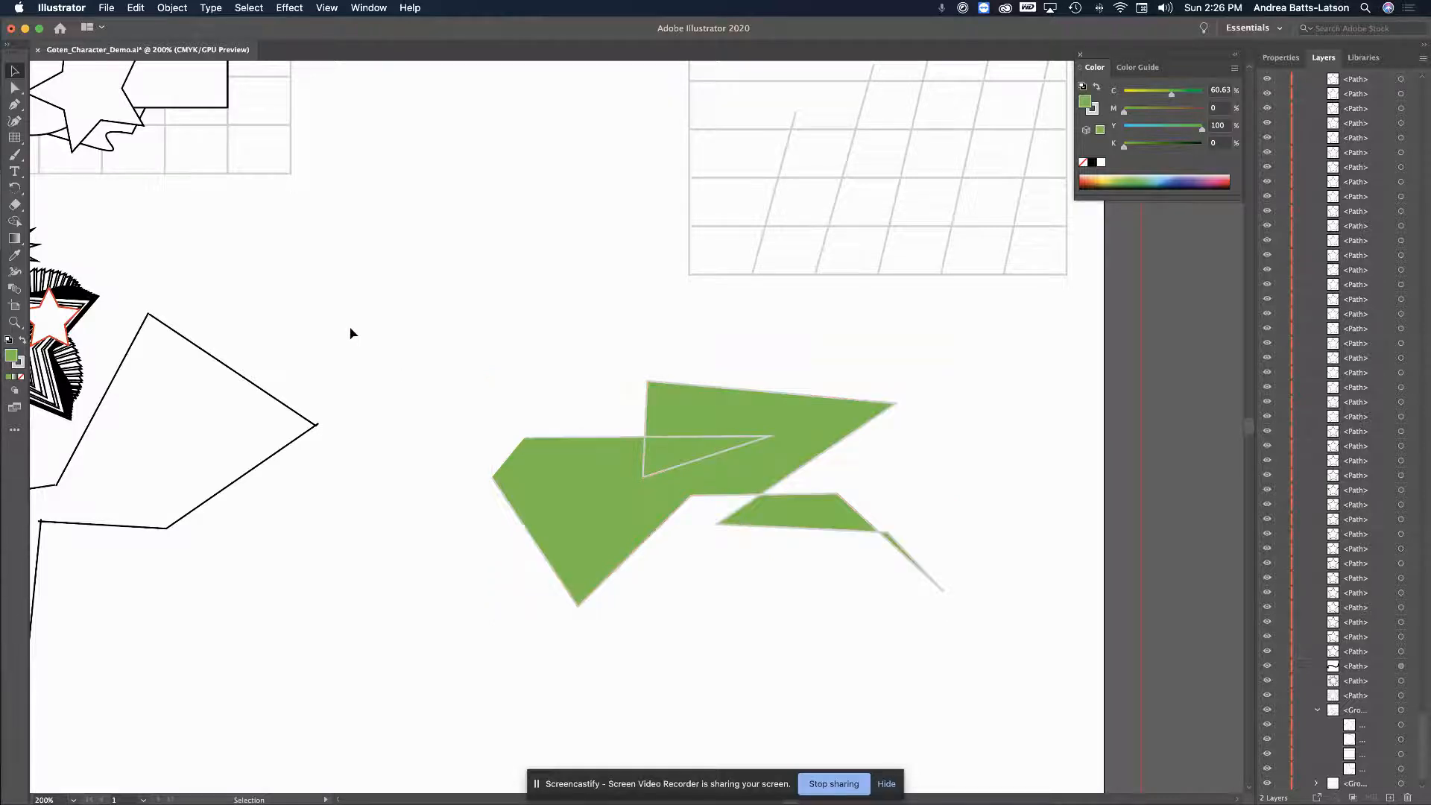
click(565, 449)
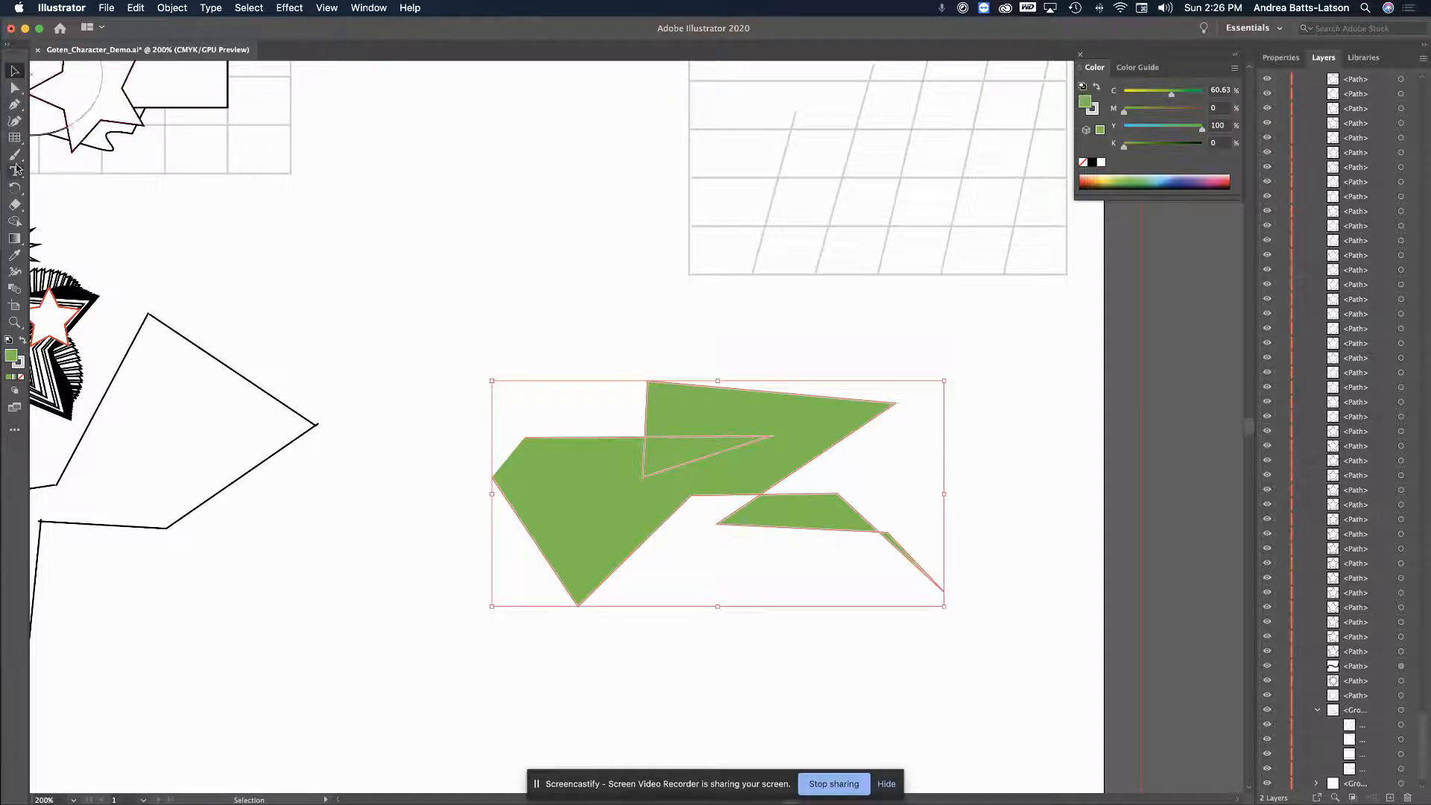
click(14, 107)
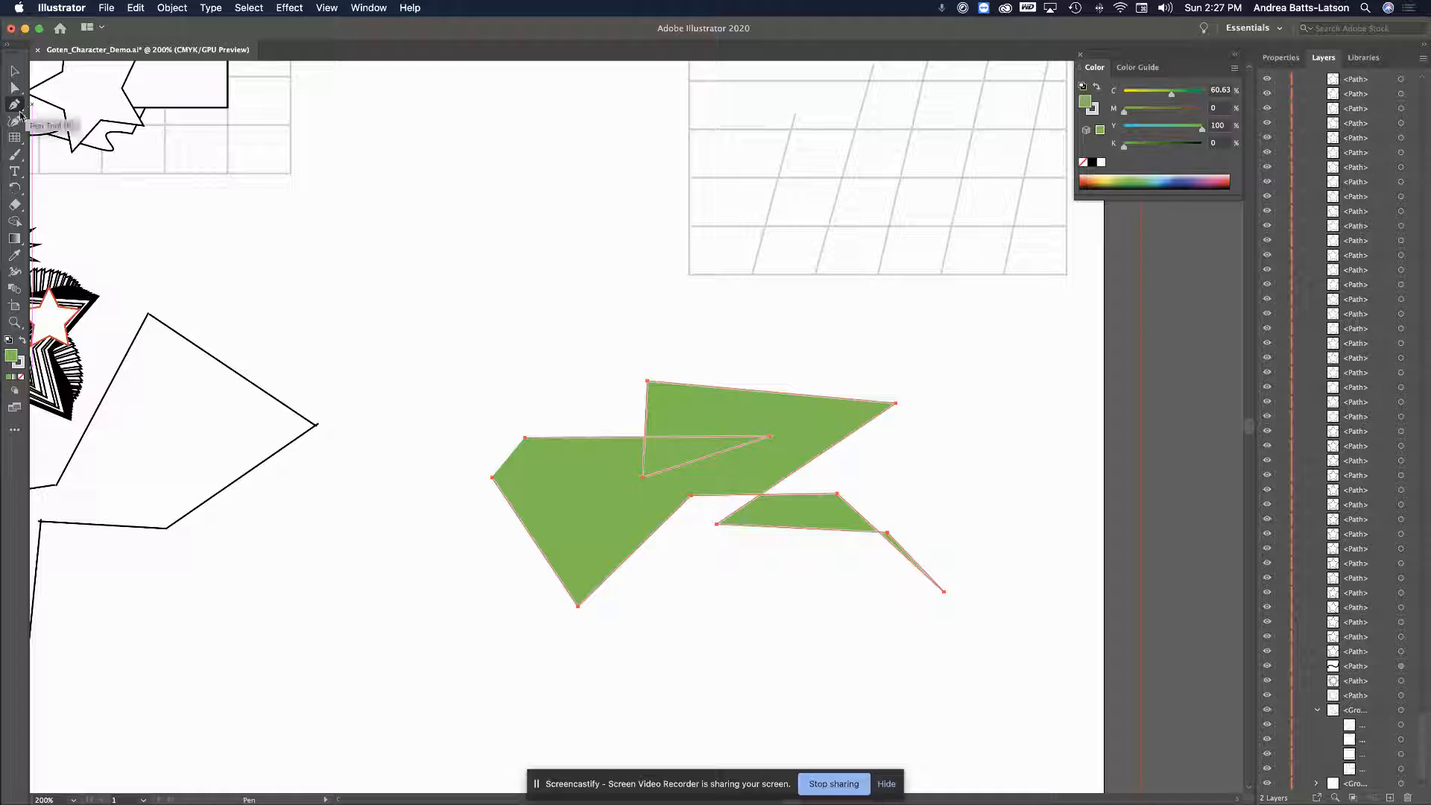
Close the zigzag path at its starting anchor with the Pen, then deselect it
click(491, 477)
click(525, 438)
click(14, 71)
click(308, 643)
Undo the closing segment and start thickening the shape's stroke in the Properties panel
key(super+z)
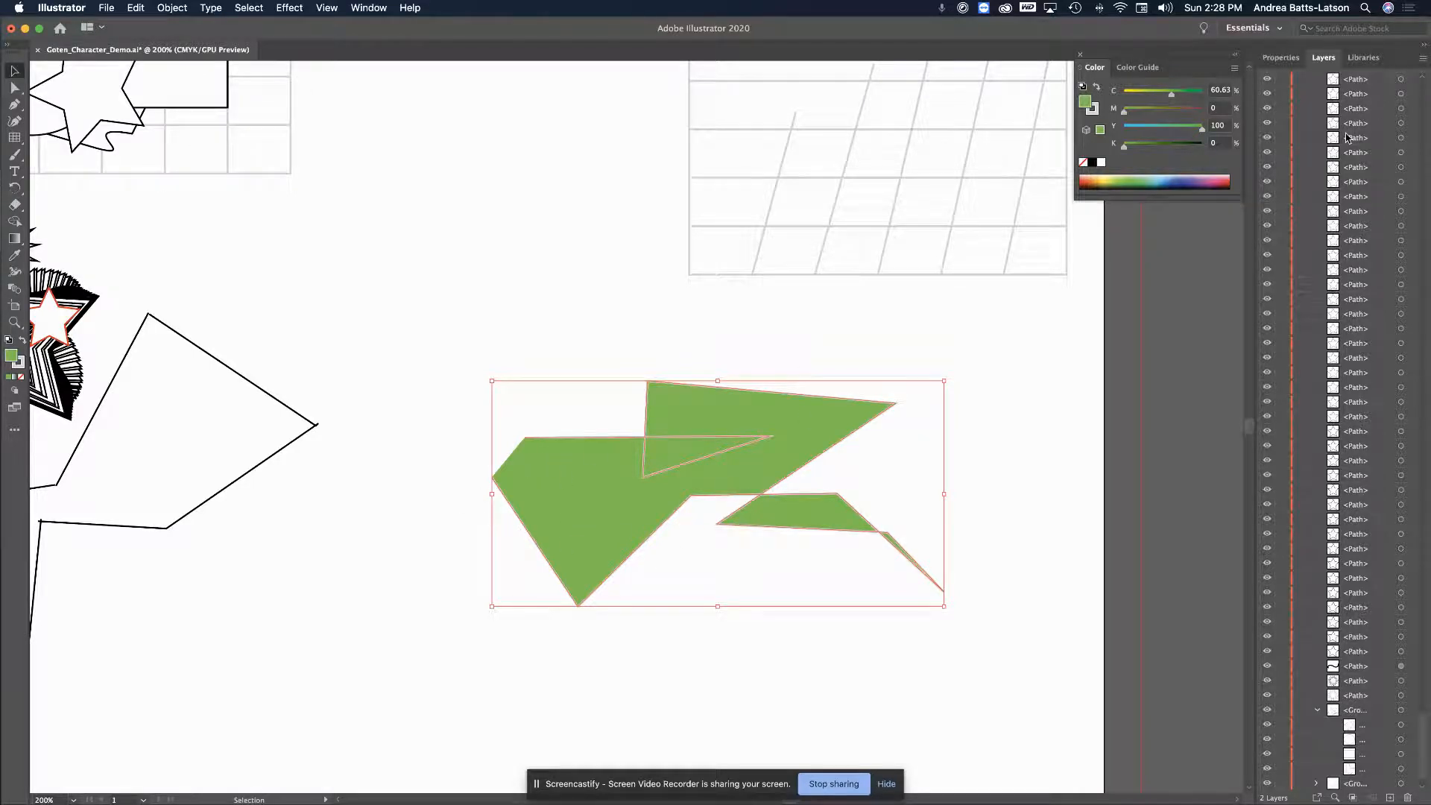
click(1278, 57)
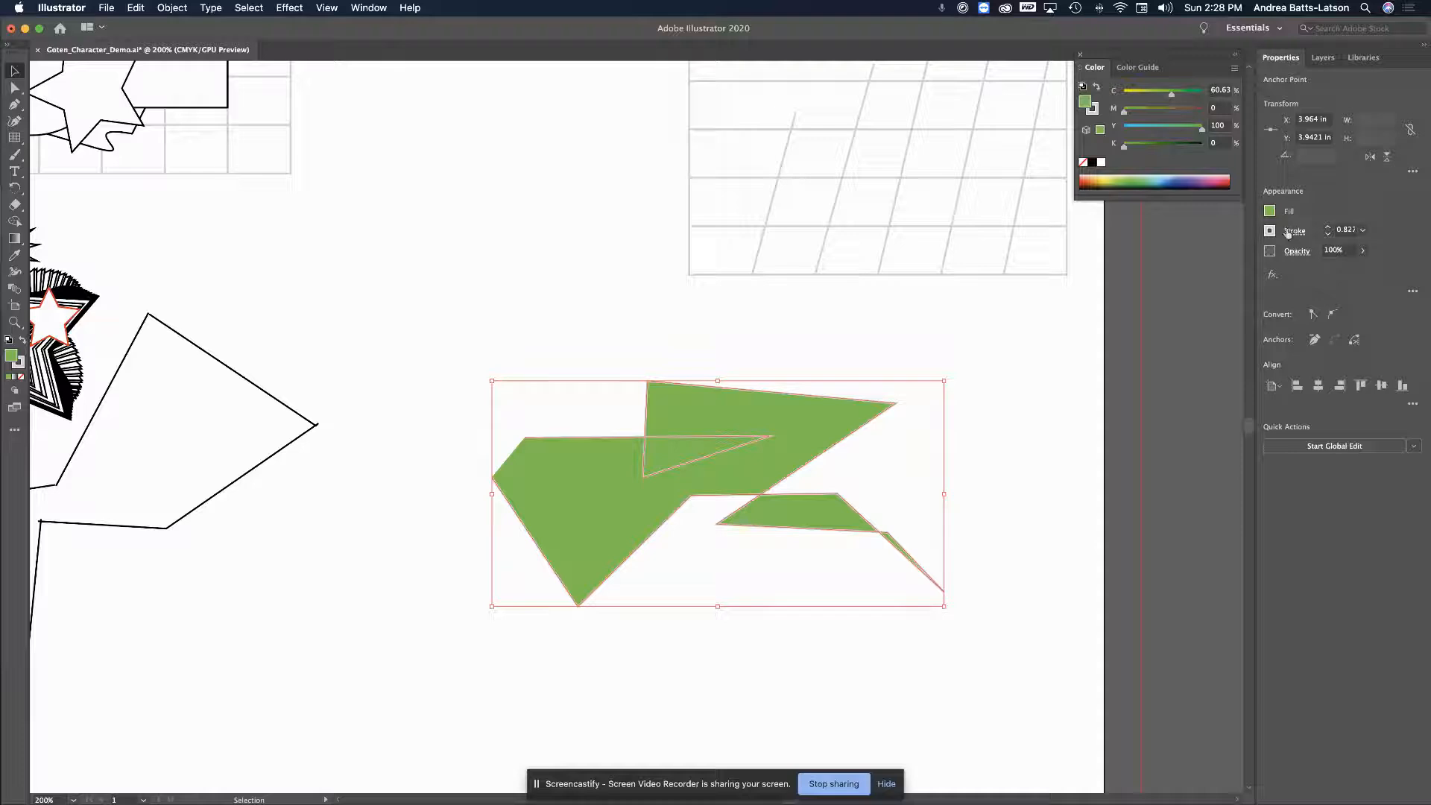
click(1329, 229)
Raise the green shape's stroke weight to 5 pt and make the outline pink
click(1328, 229)
click(1328, 229)
click(1328, 229)
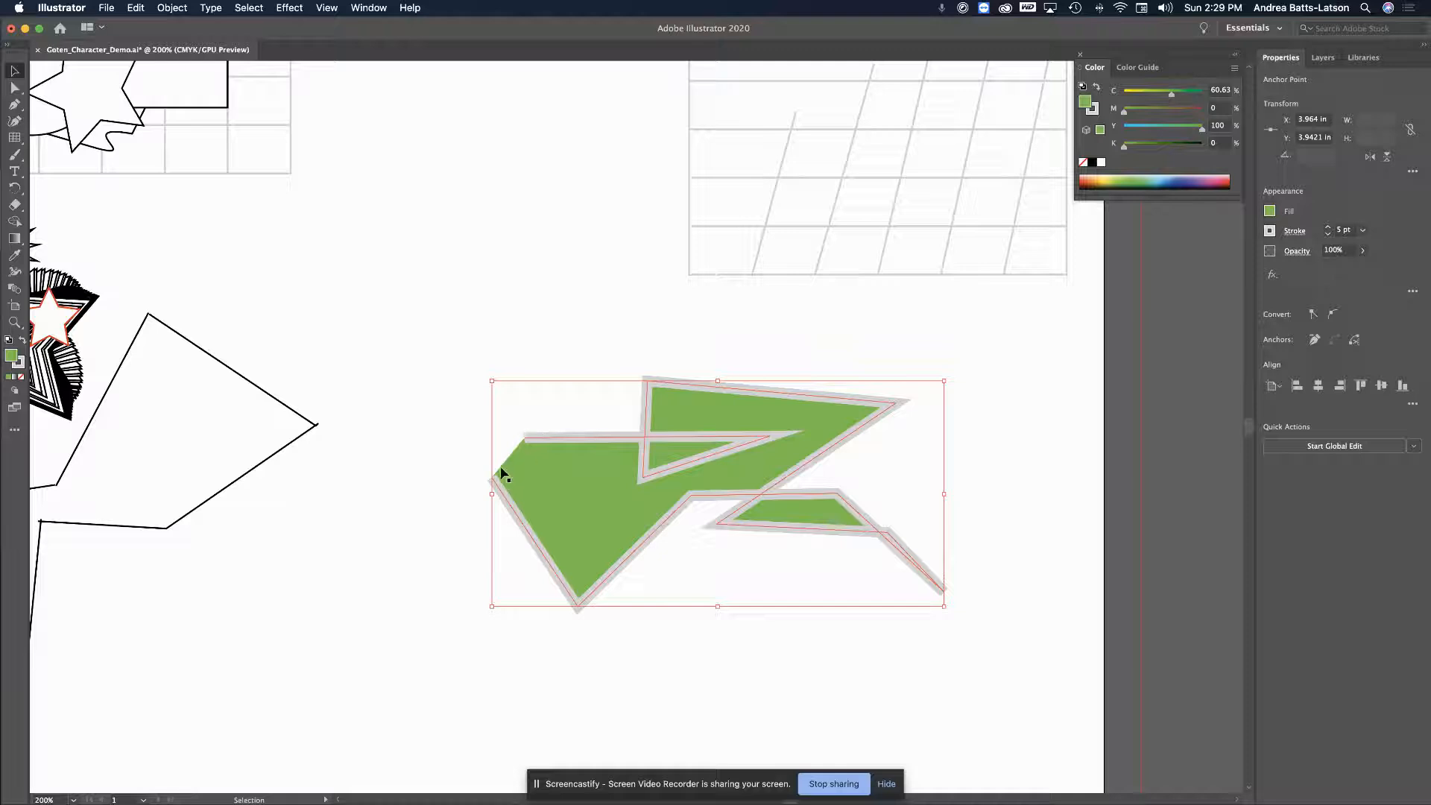
click(1269, 231)
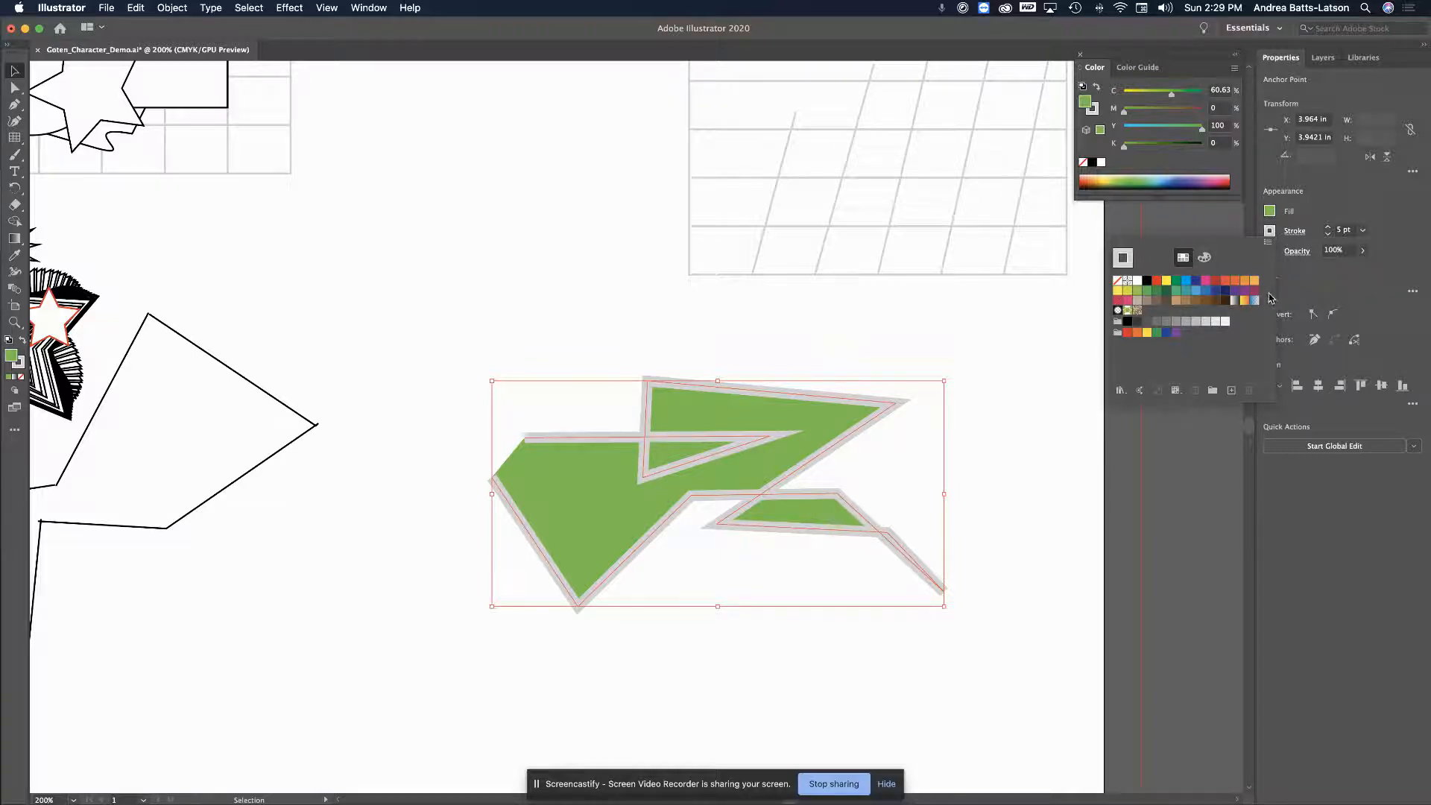
click(1205, 282)
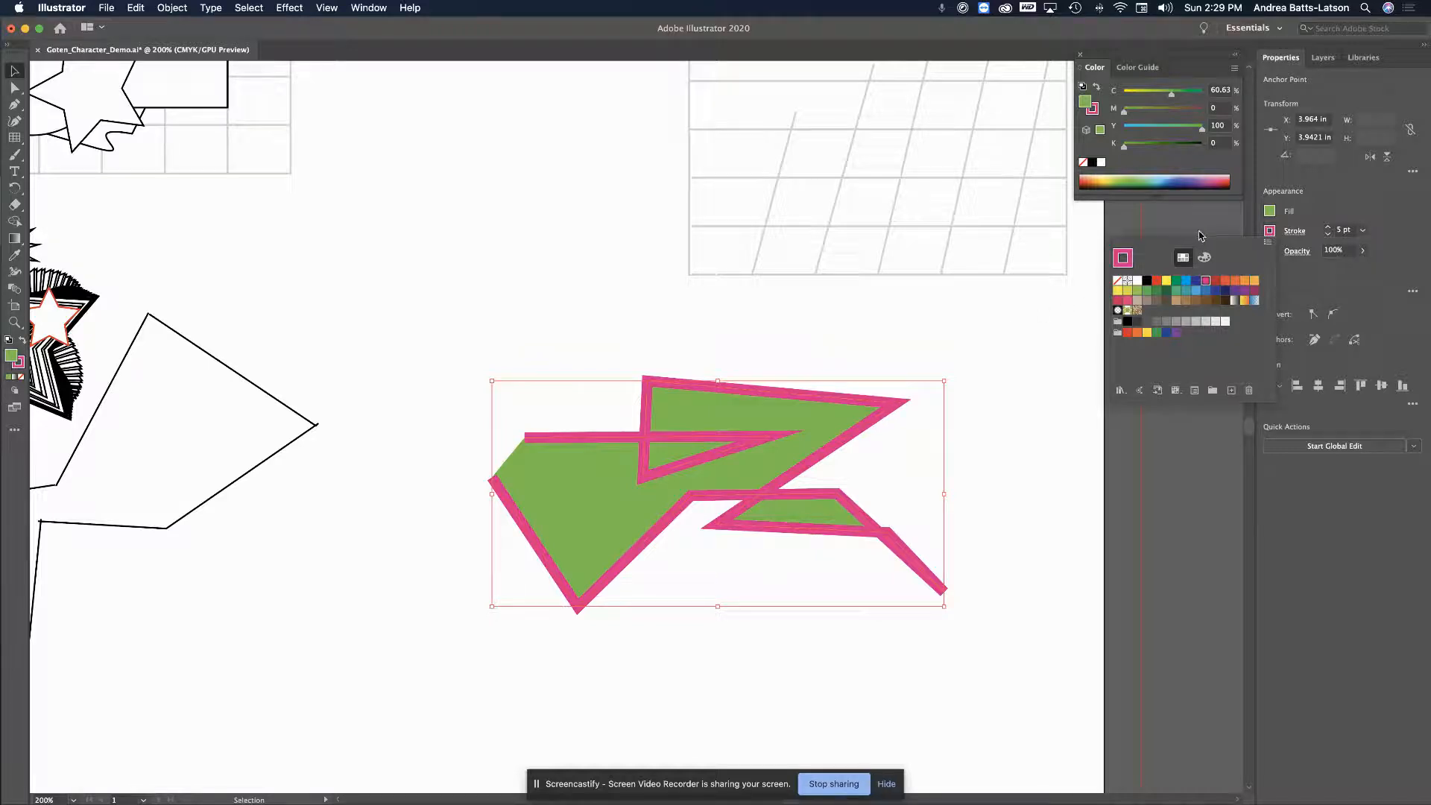
click(1272, 235)
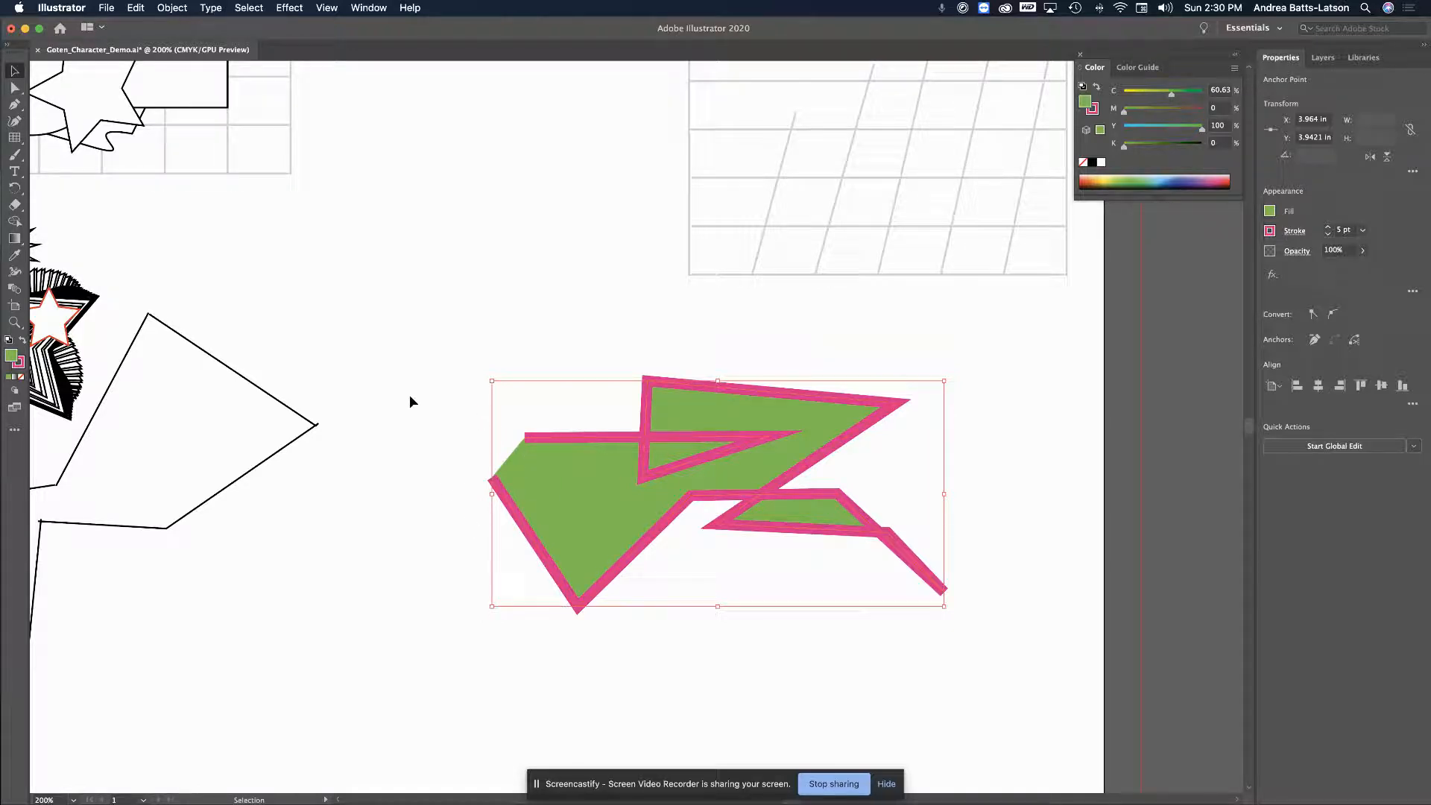
Close the large zigzag shape's open left edge with the Pen tool
click(15, 106)
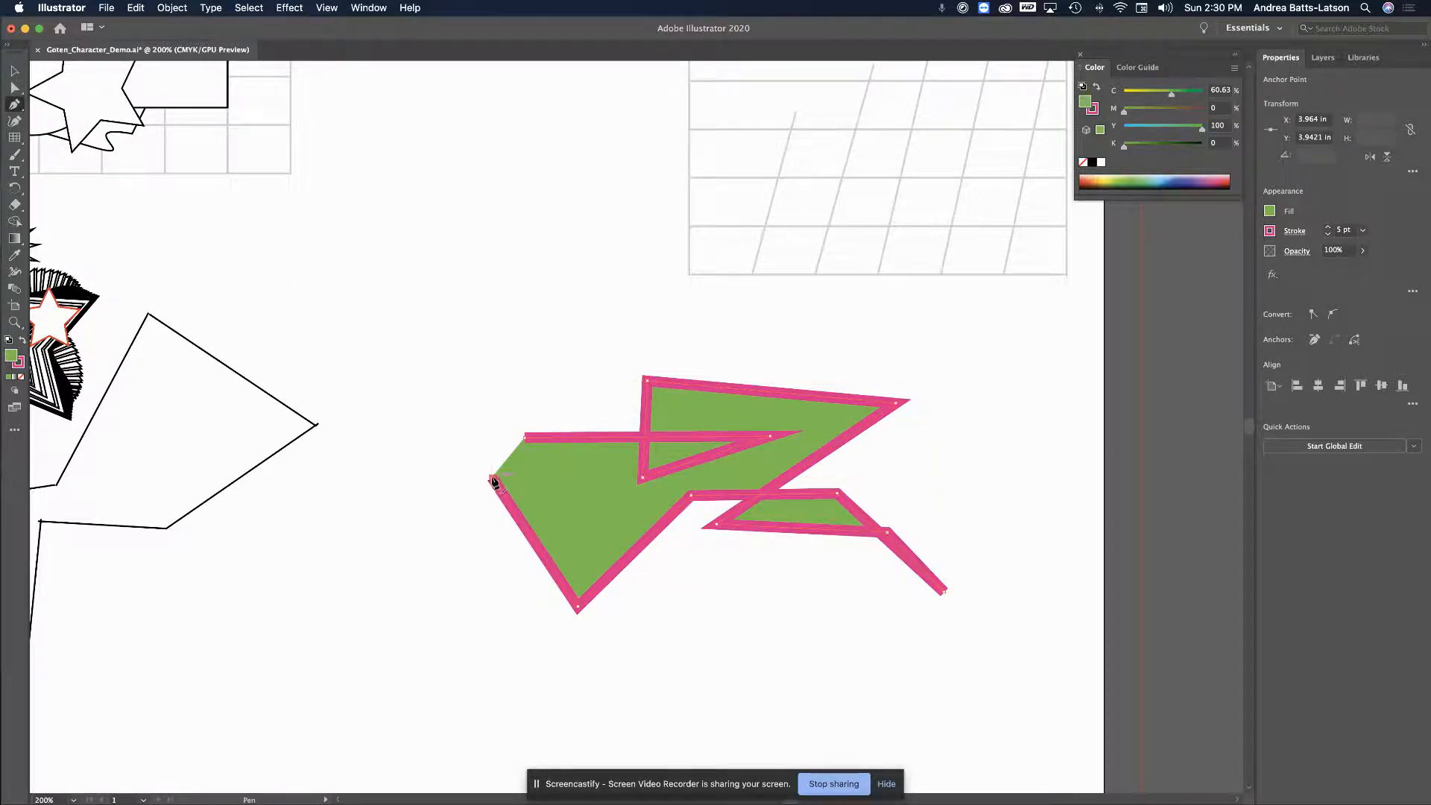
drag(492, 480, 450, 397)
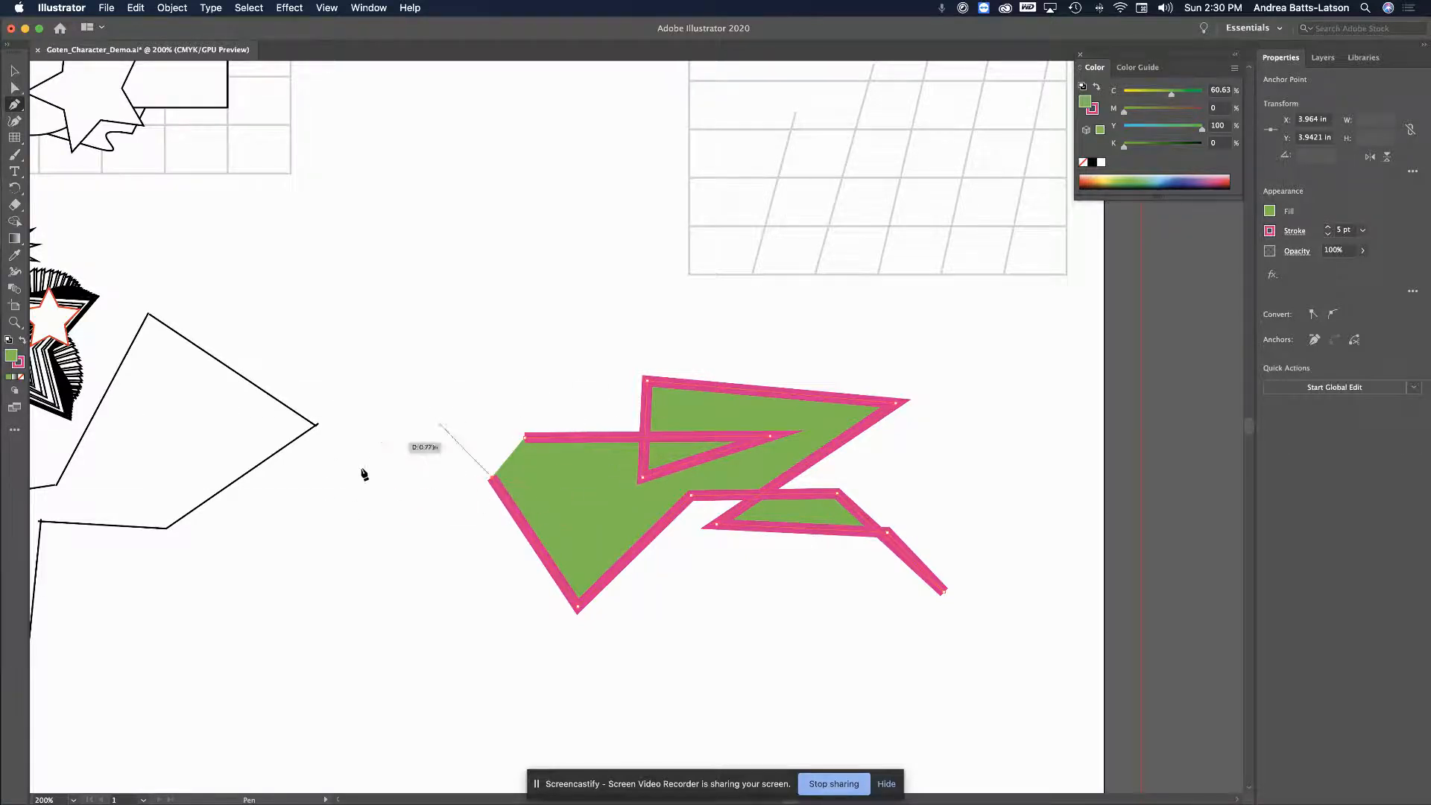
click(527, 436)
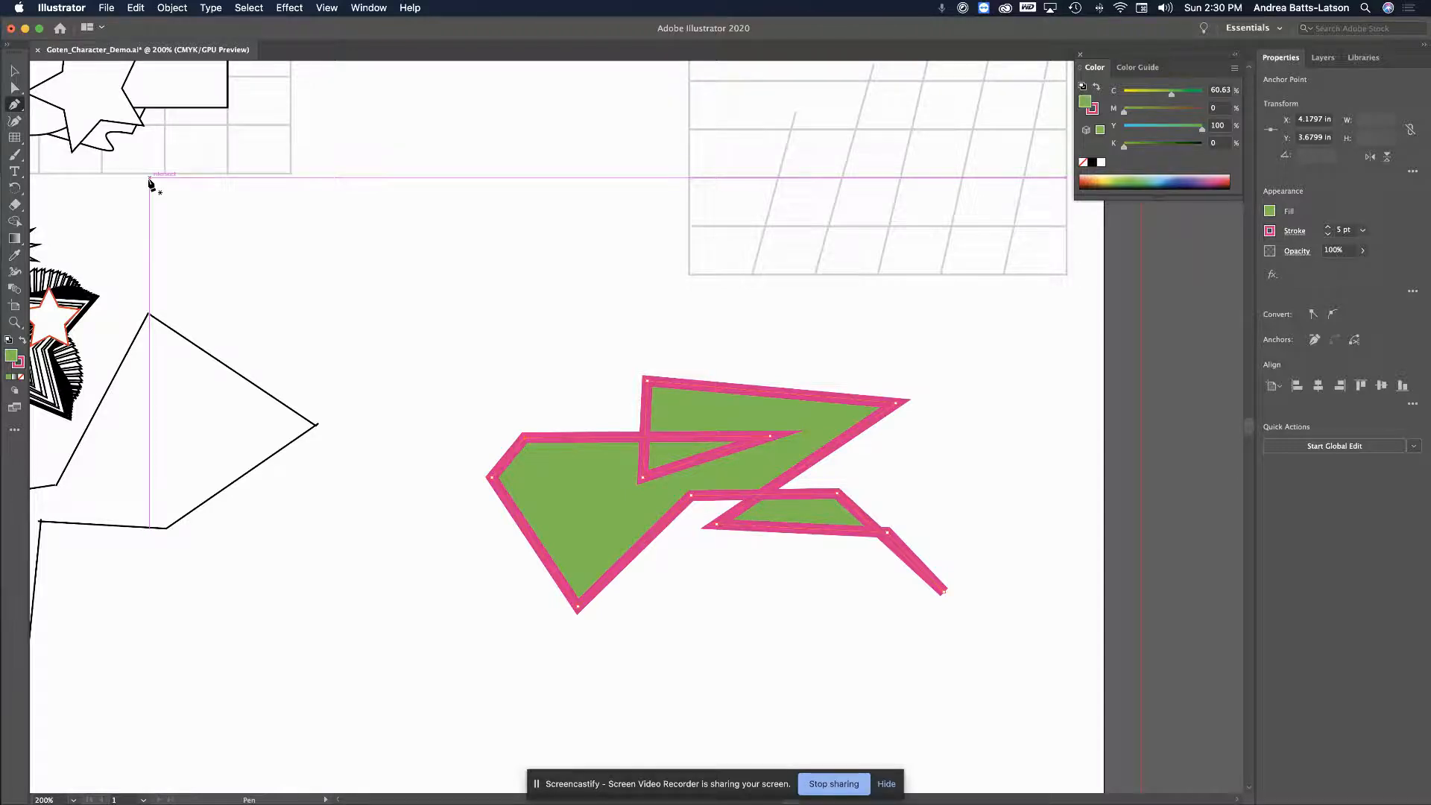
Draw a small notched chevron shape up and to the left, closing it at its start
click(298, 296)
click(383, 297)
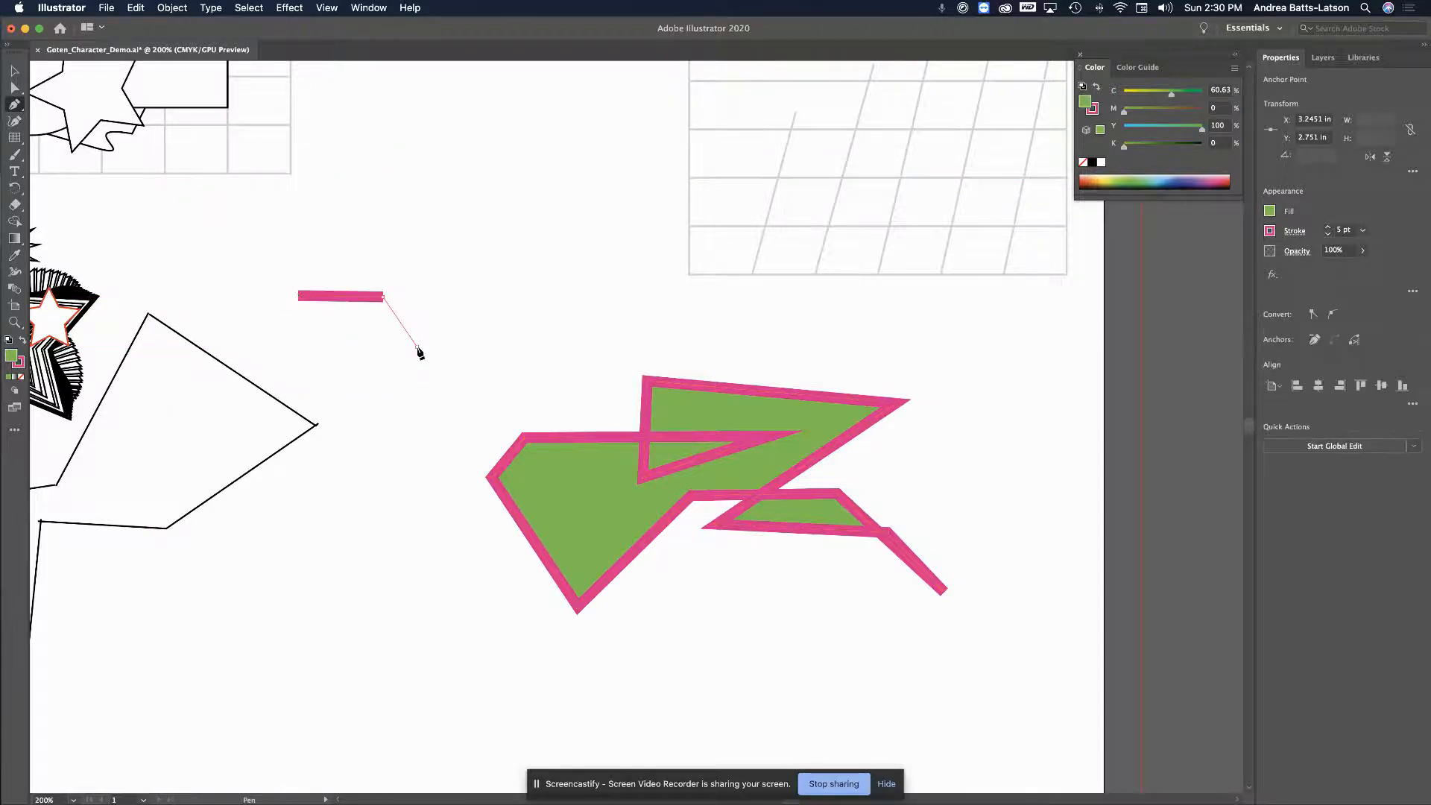
click(419, 347)
click(383, 391)
click(320, 363)
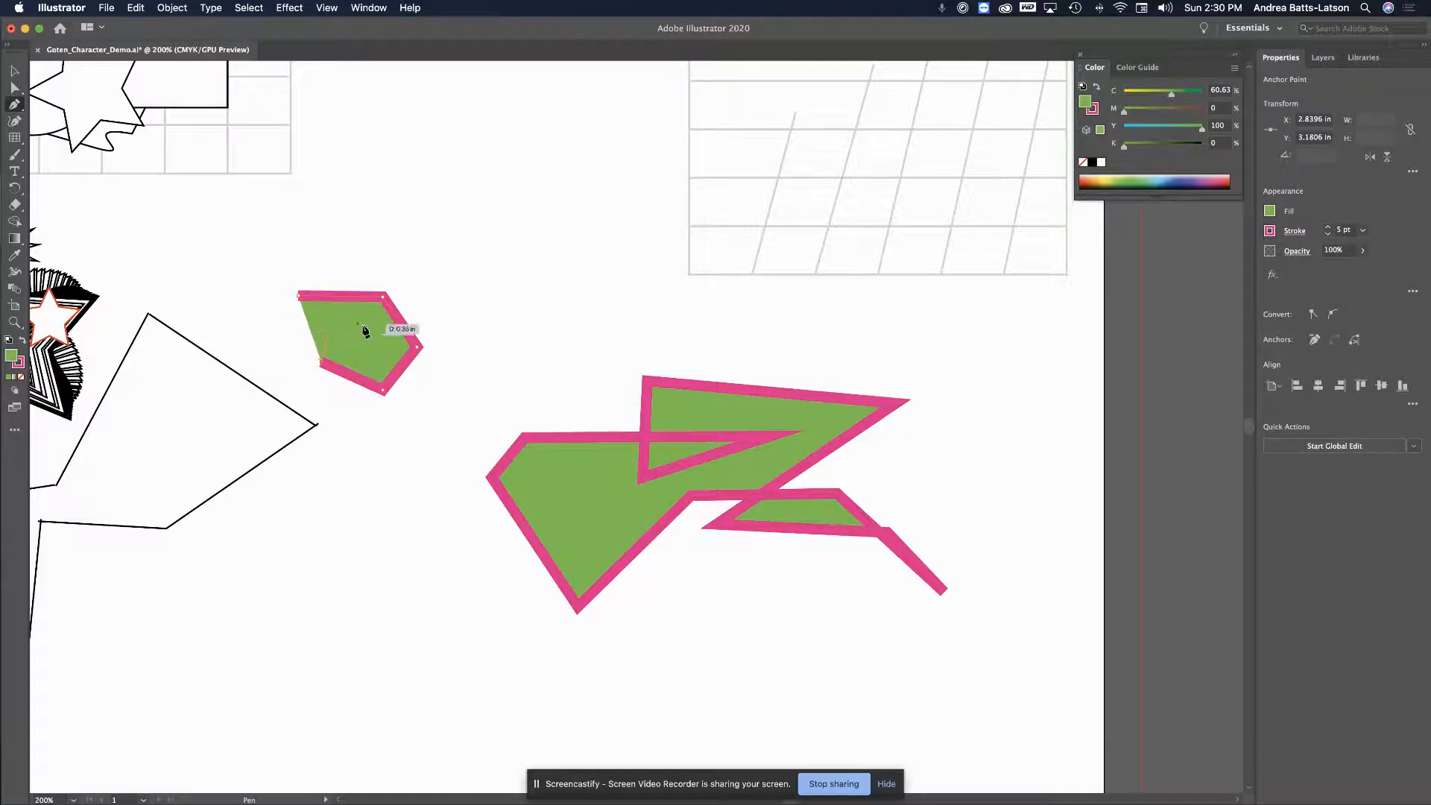
click(366, 346)
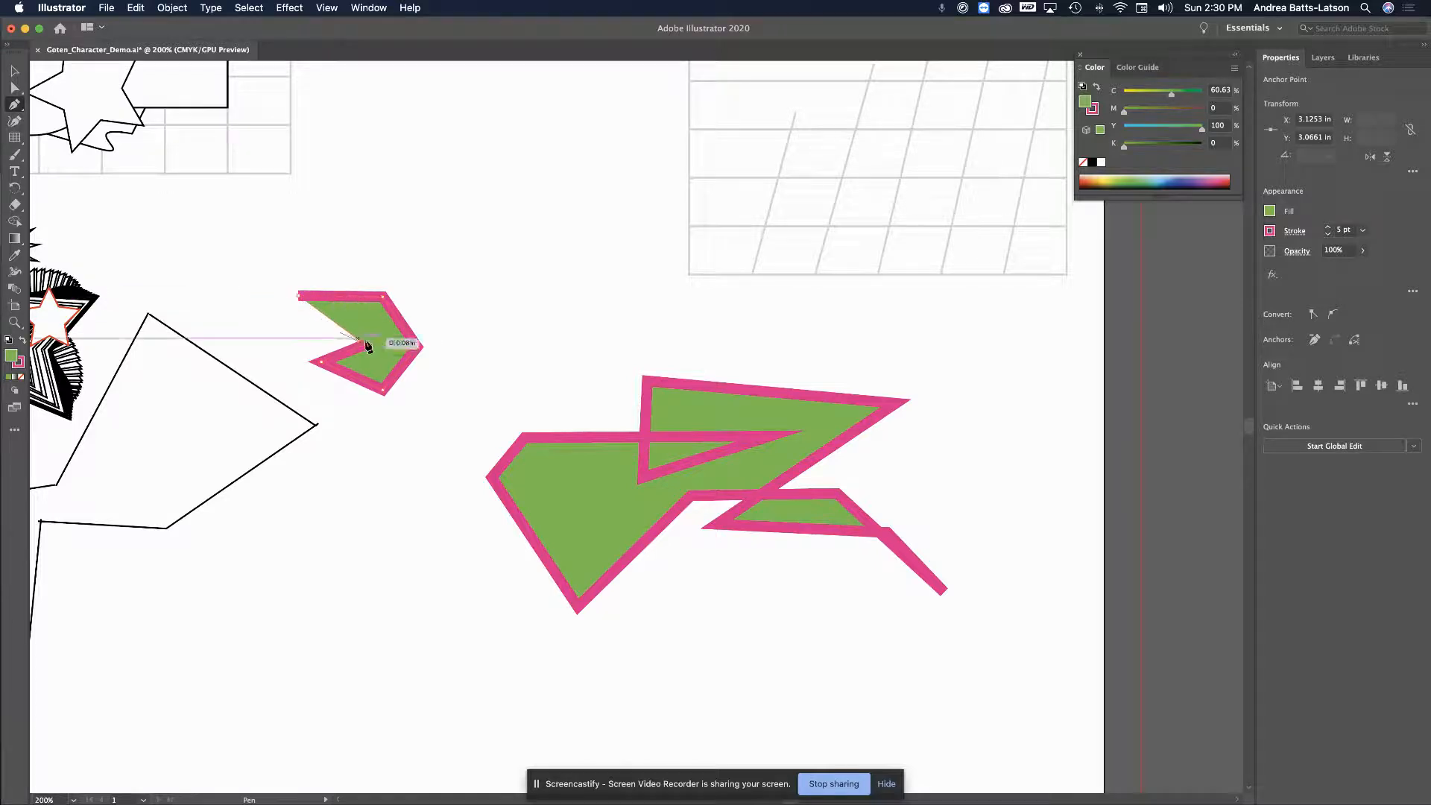
click(303, 297)
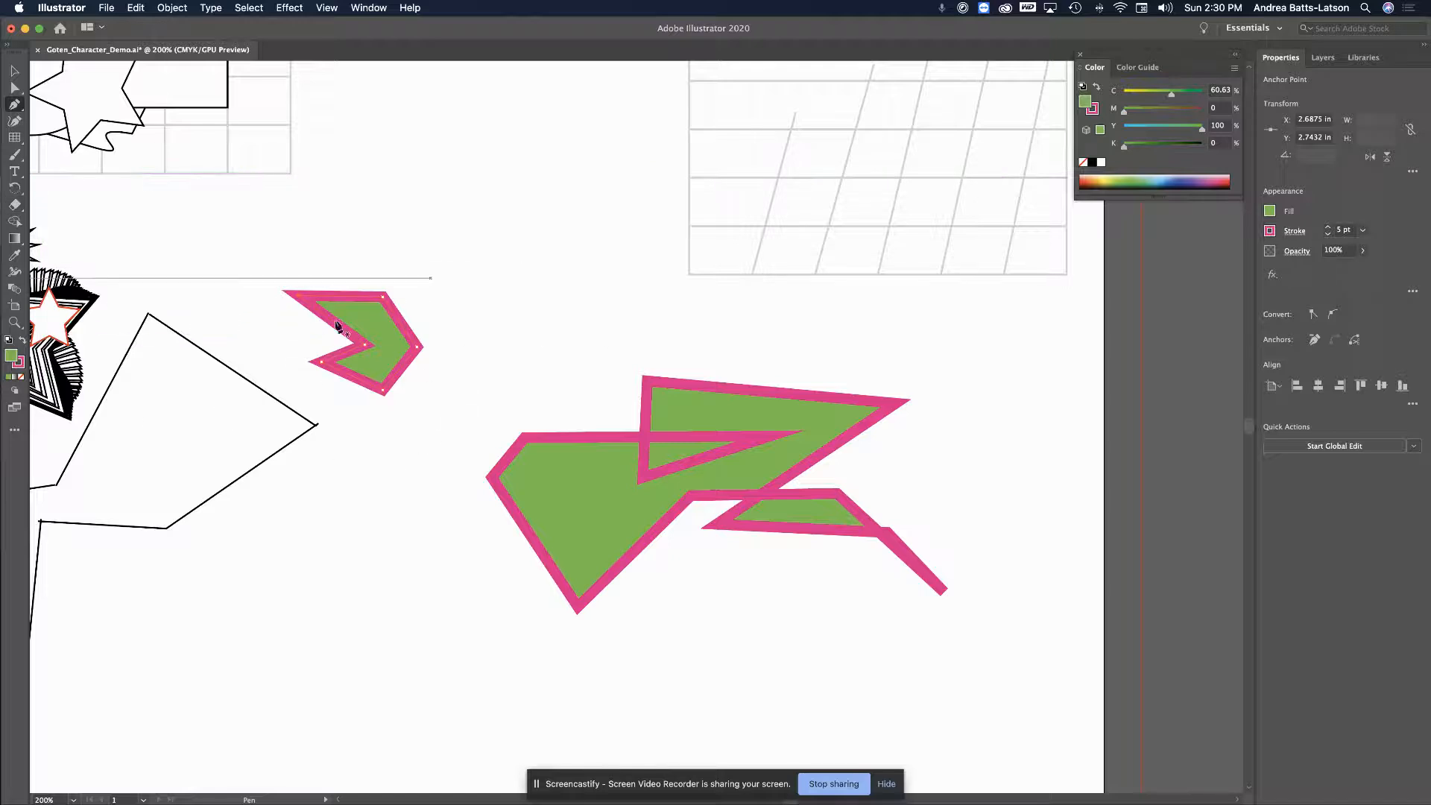
Pen-draw a four-corner square near the top of the artboard and end the path with Esc
click(466, 193)
click(578, 193)
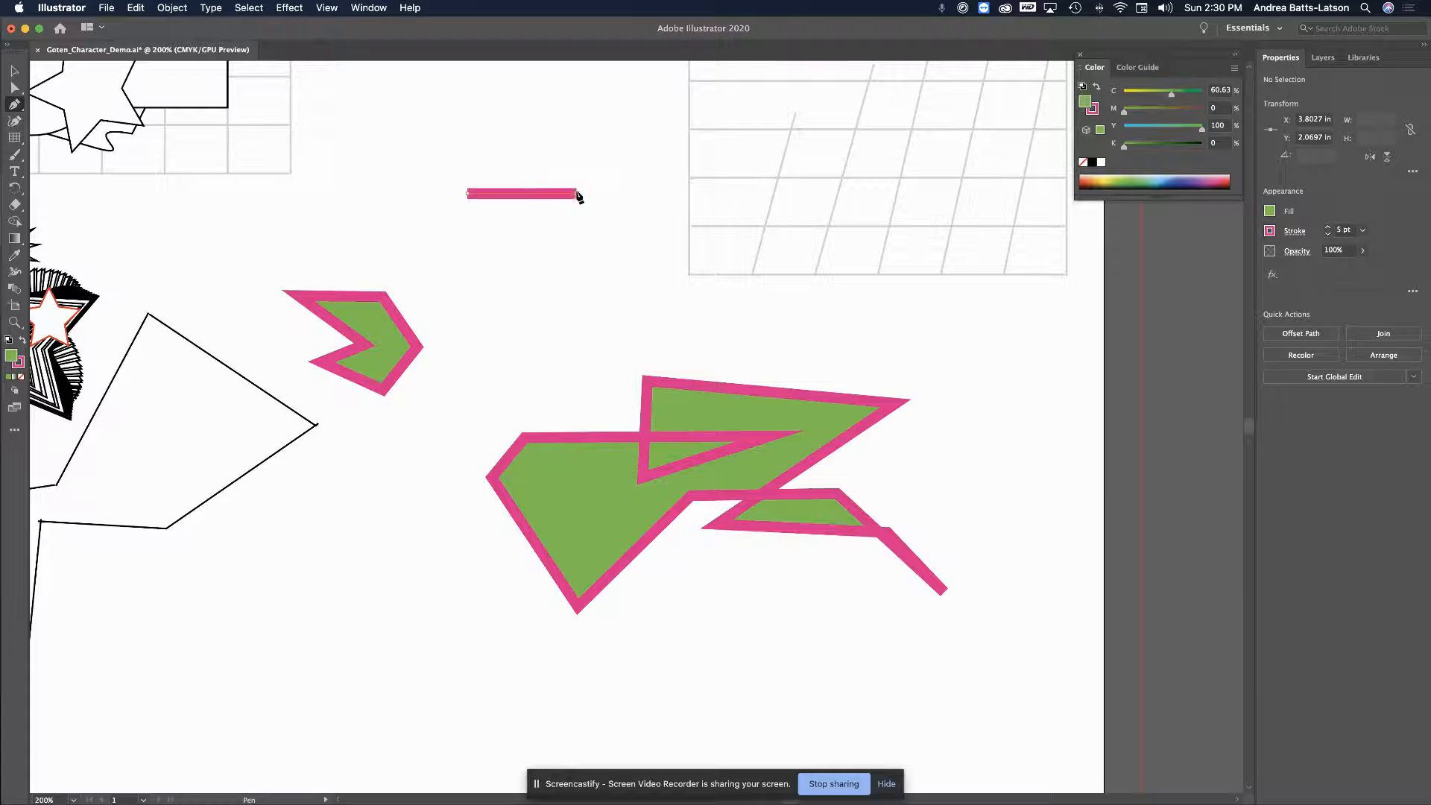
click(579, 305)
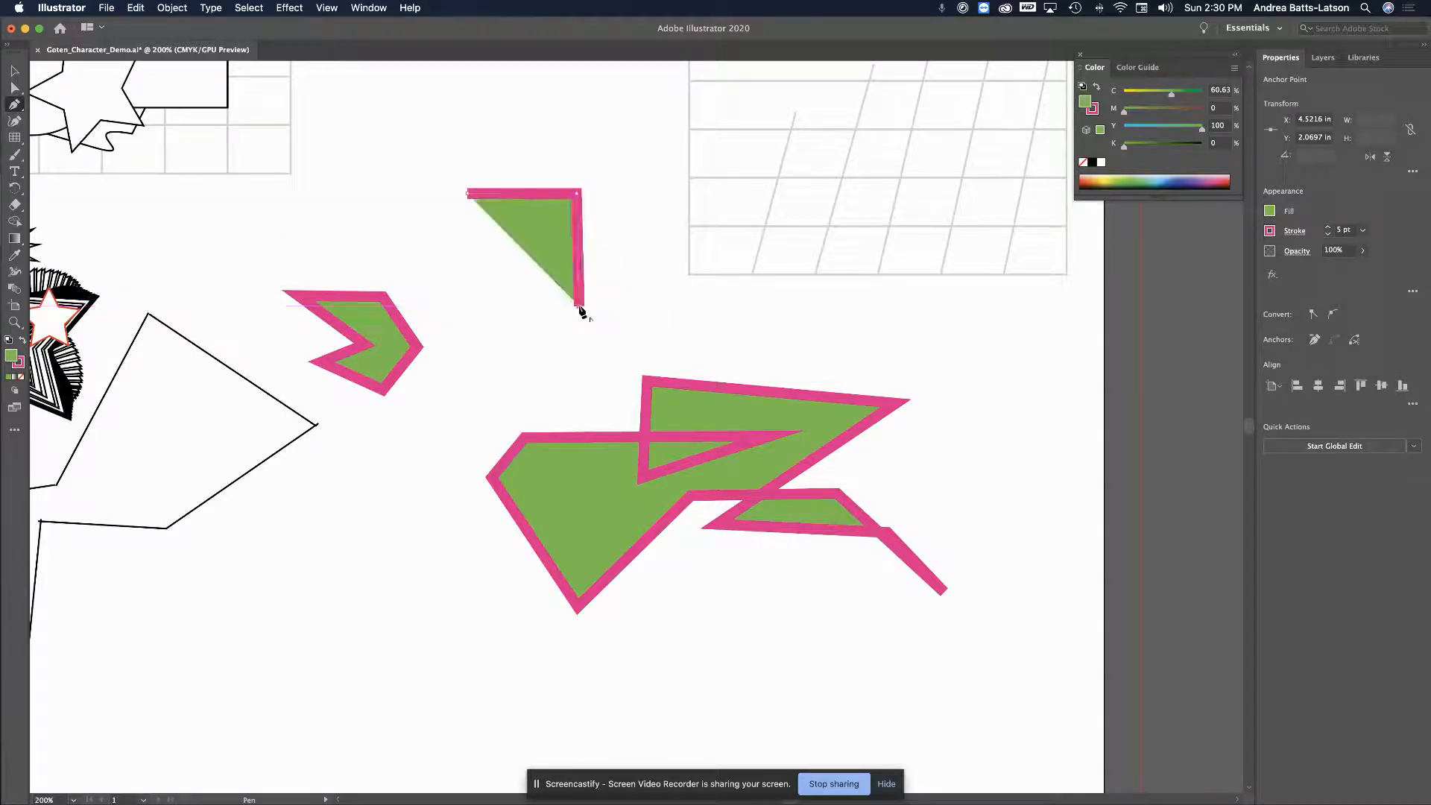
click(468, 306)
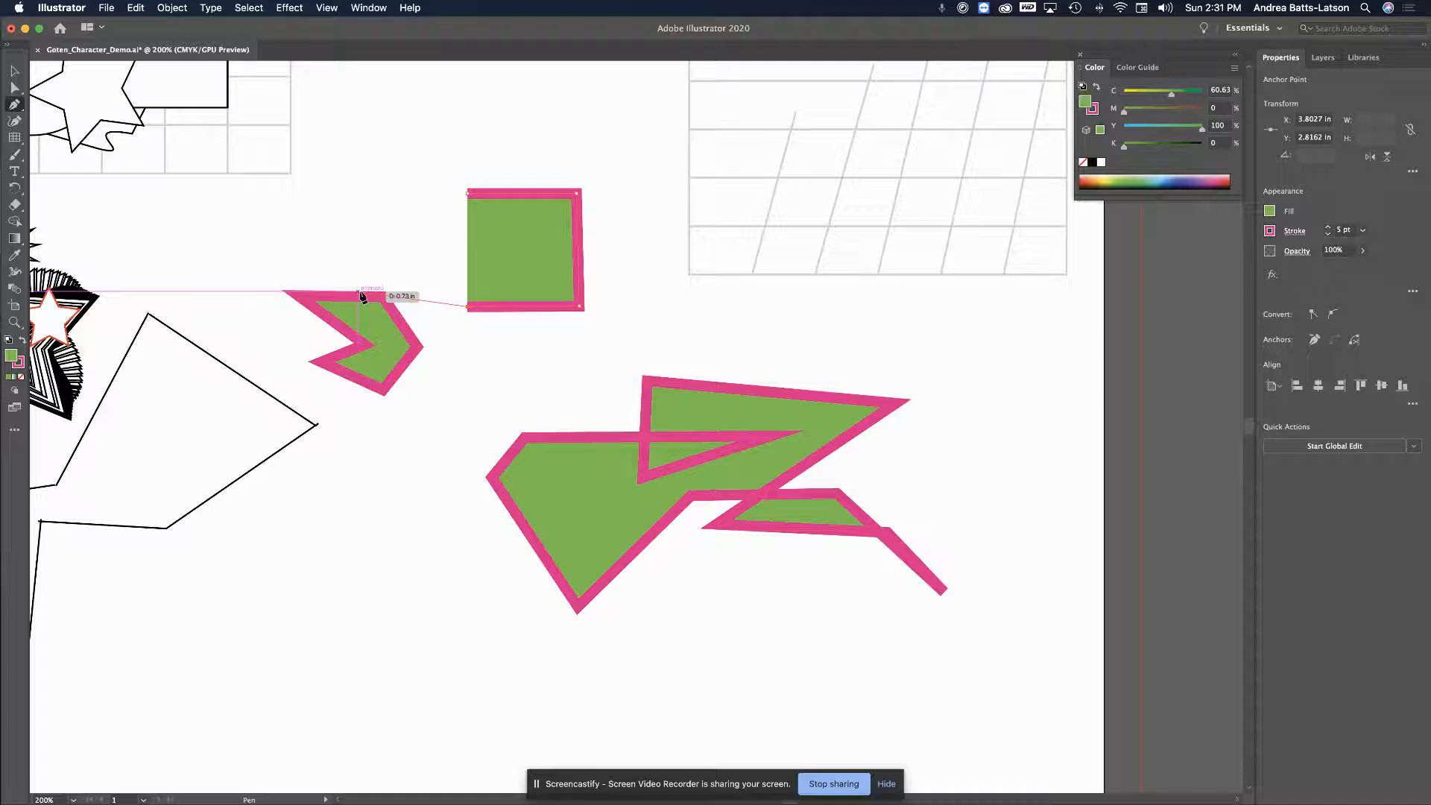
key(Escape)
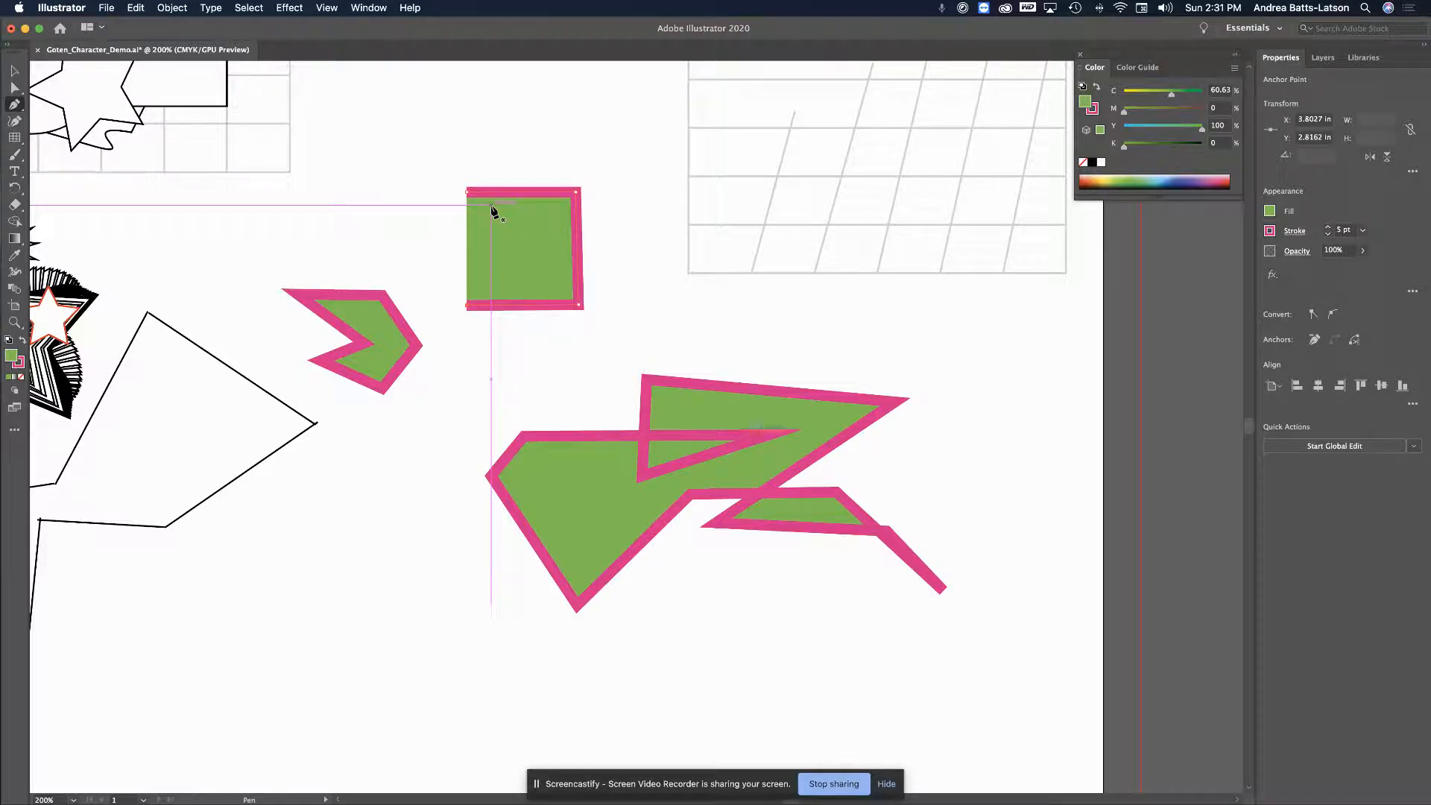
Draw a five-point spiky shape left of the large shape, then undo its last point
click(481, 384)
click(427, 555)
click(269, 587)
click(426, 665)
click(564, 435)
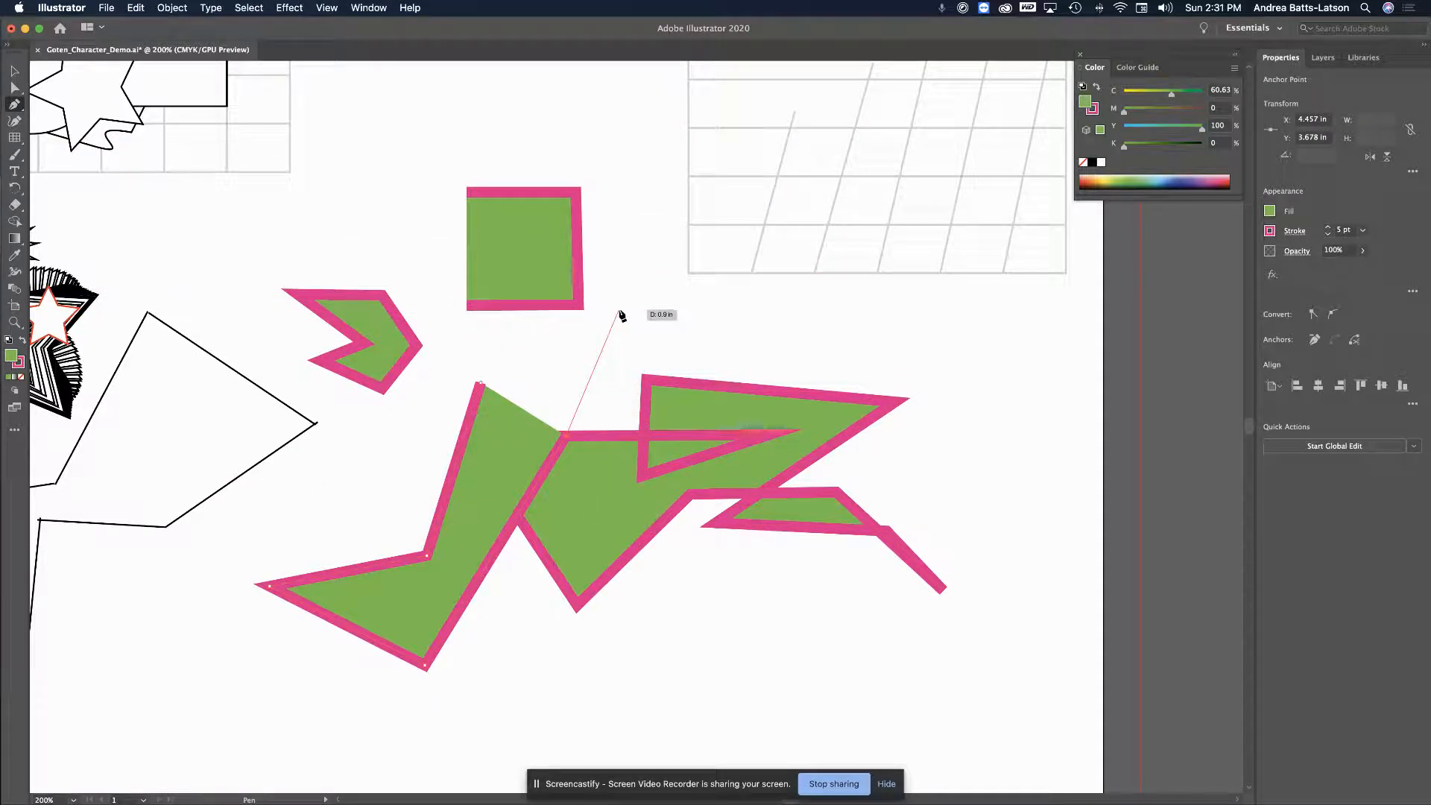
key(Escape)
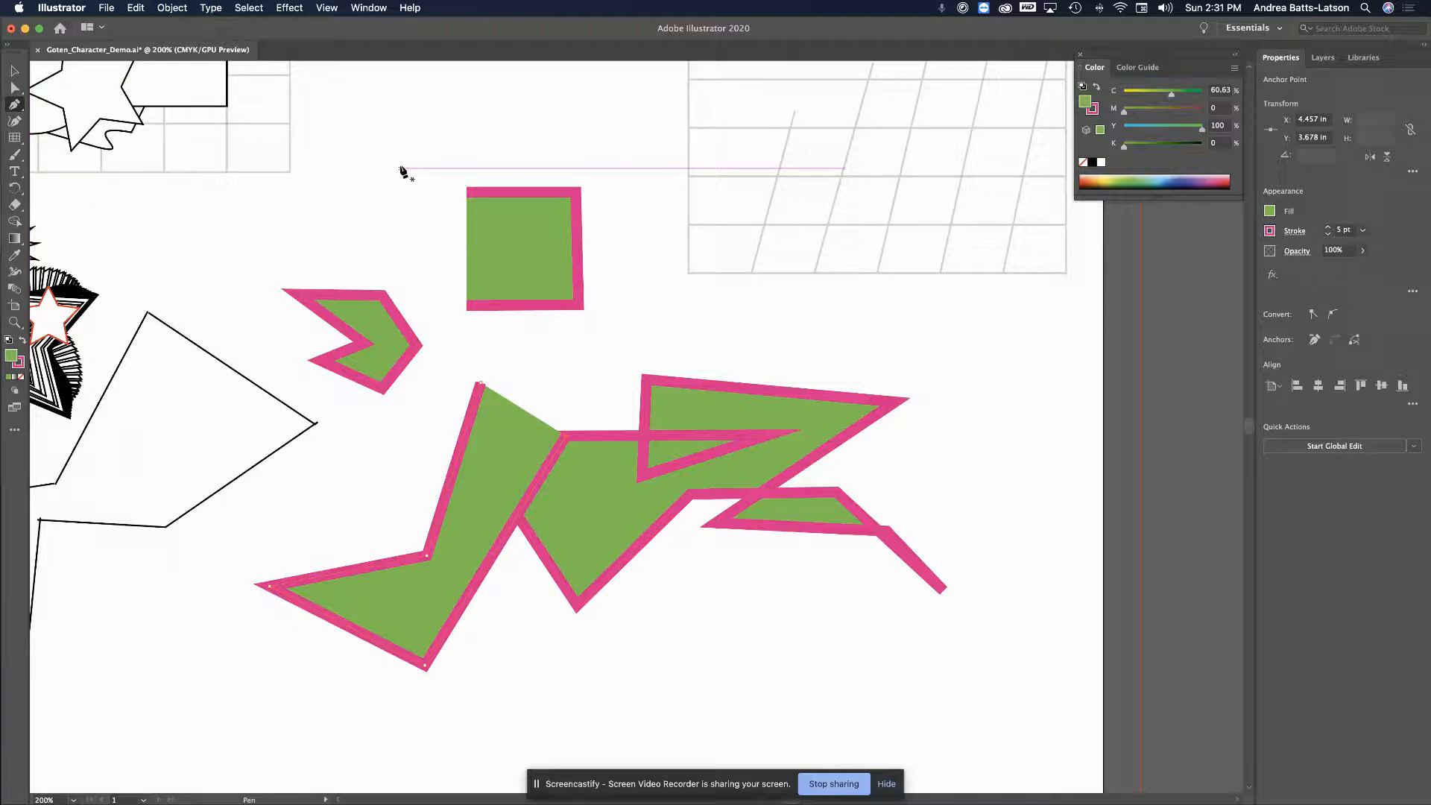
key(super+z)
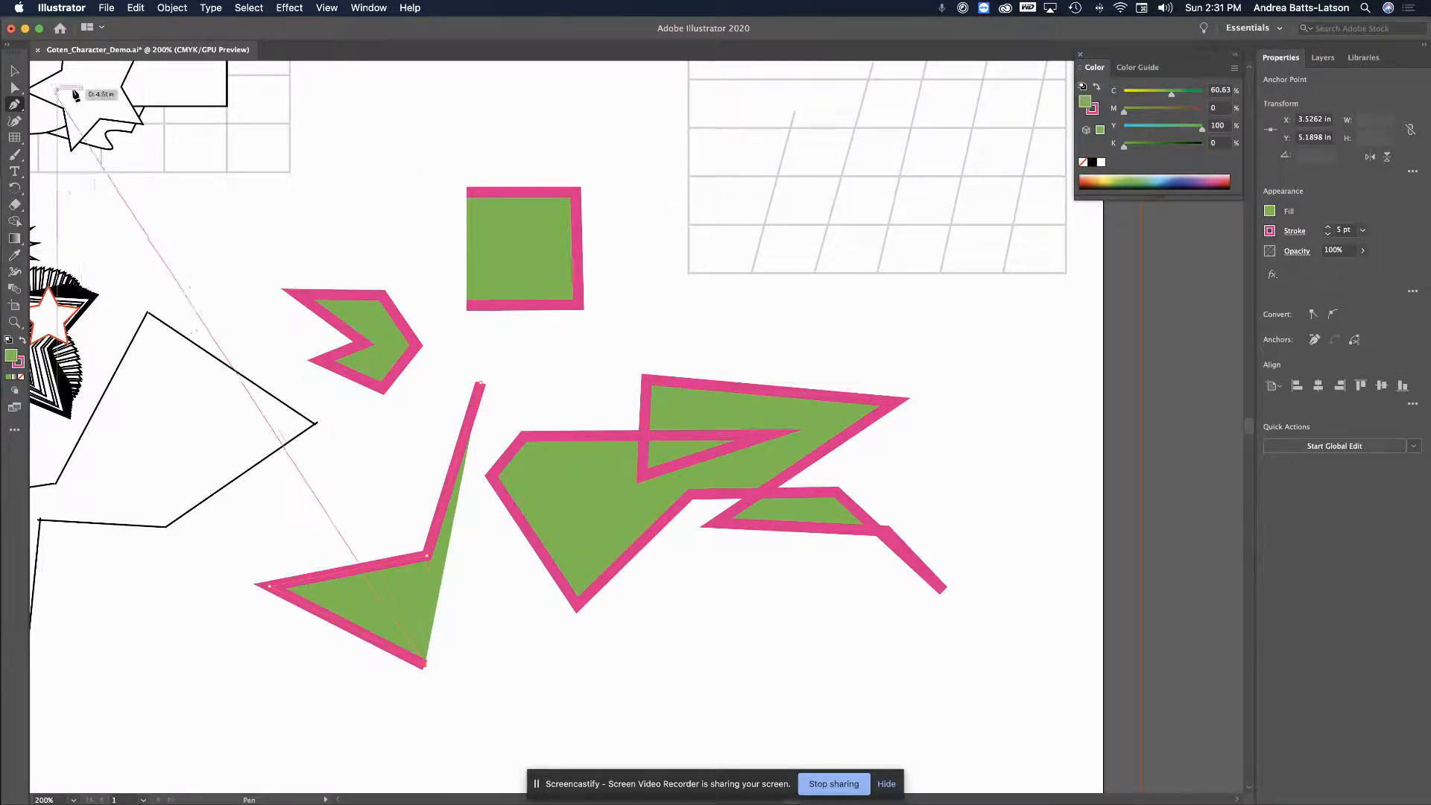
click(13, 88)
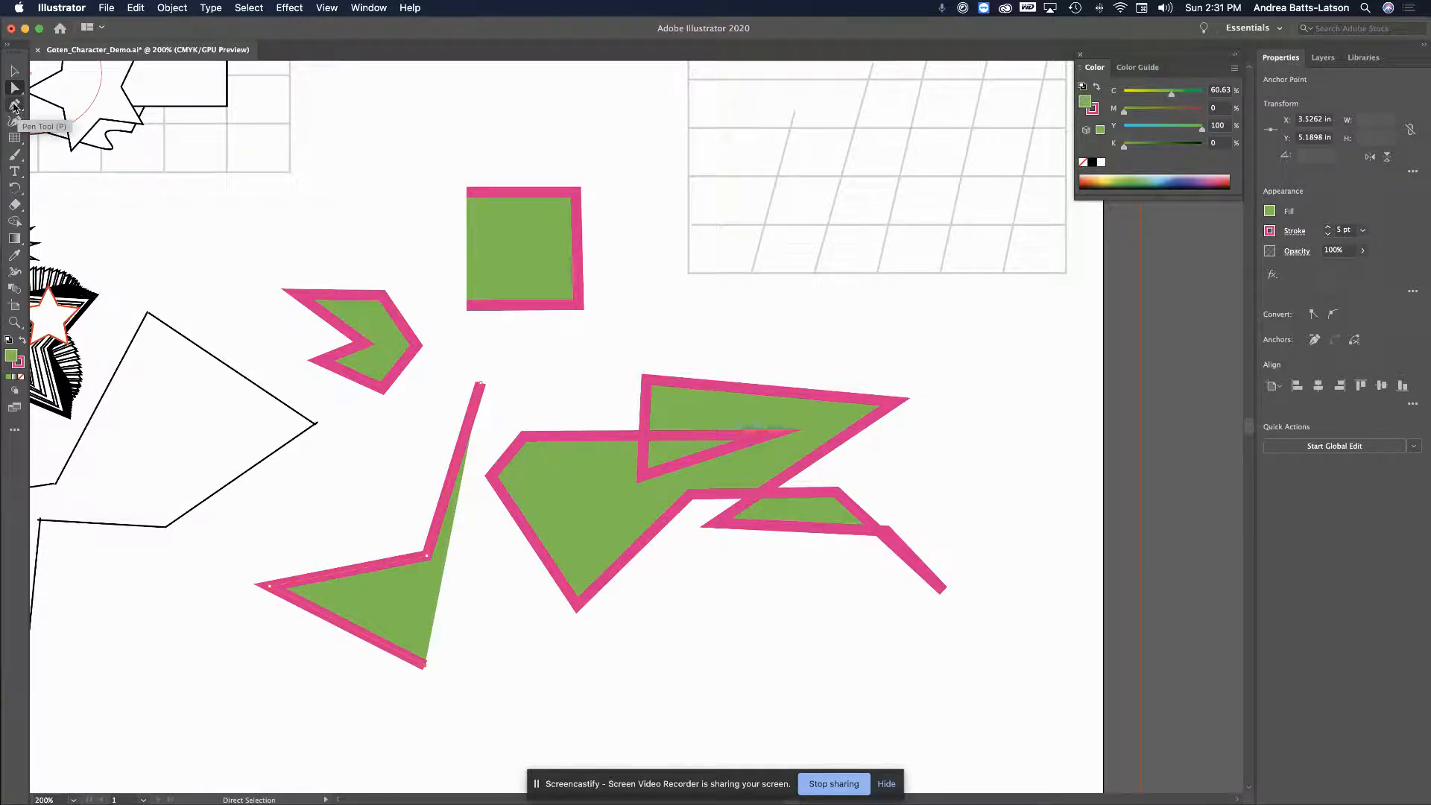
Start the banner path below the shapes with a smooth, curved first anchor
scroll(421, 370, down, 6)
scroll(421, 369, right, 2)
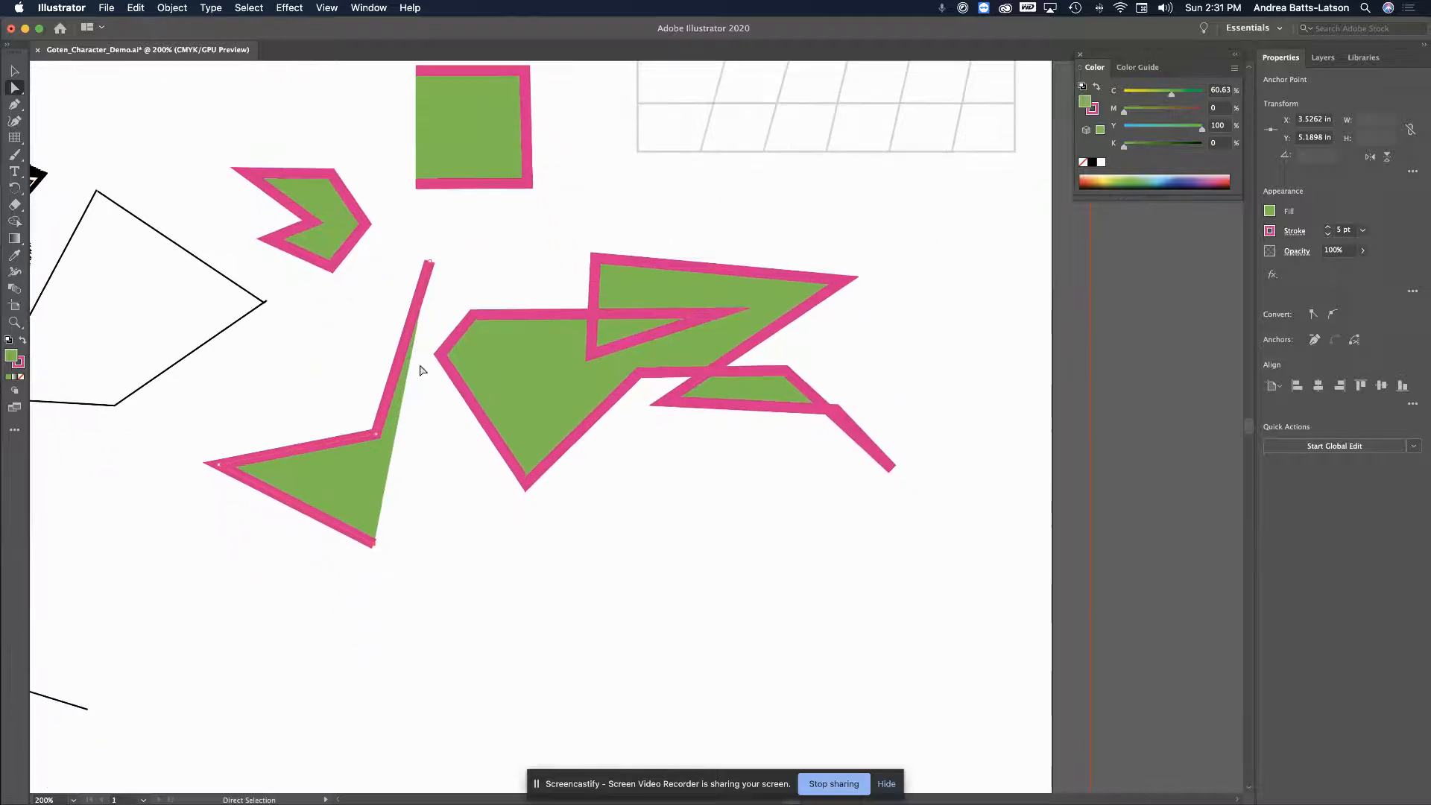
click(16, 106)
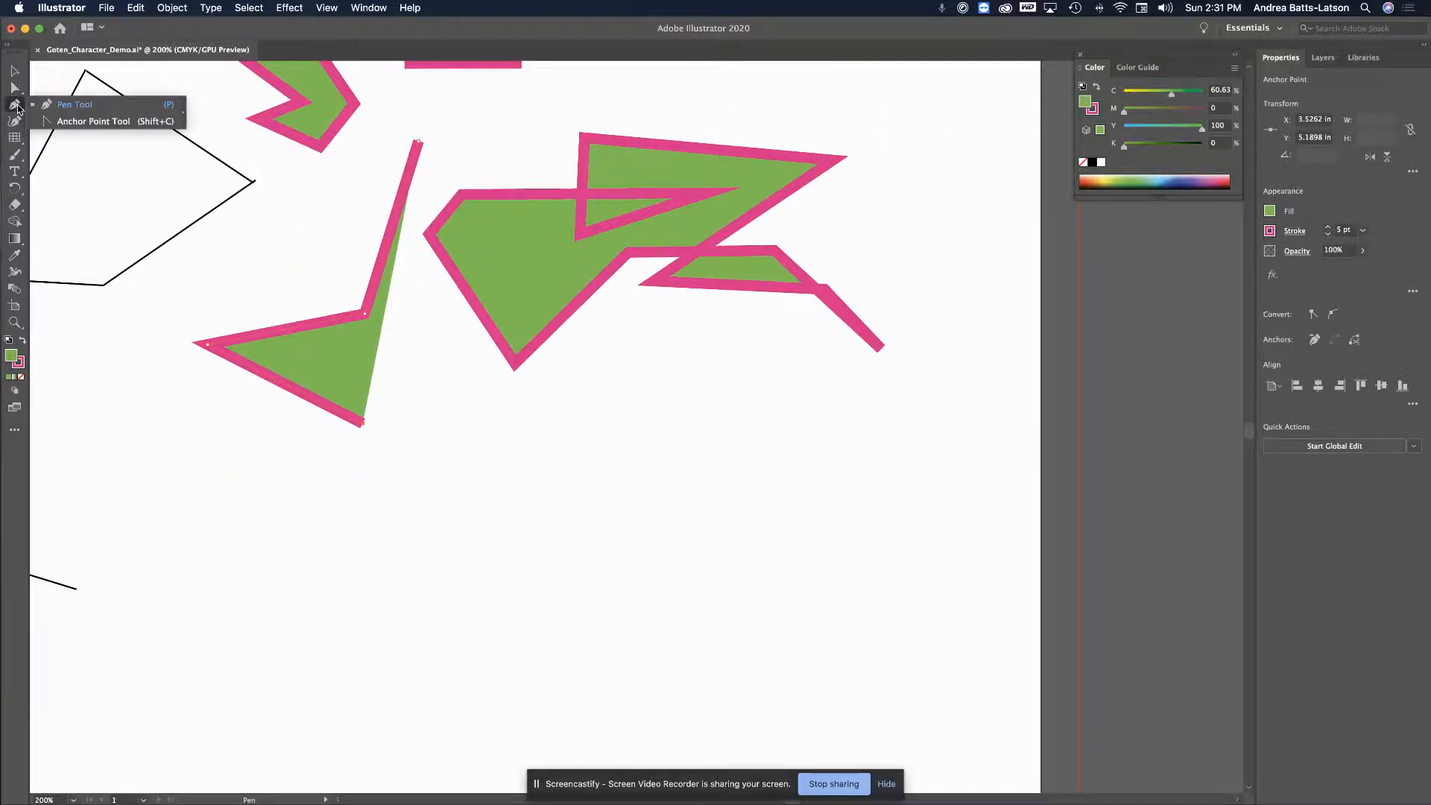
click(56, 107)
click(439, 473)
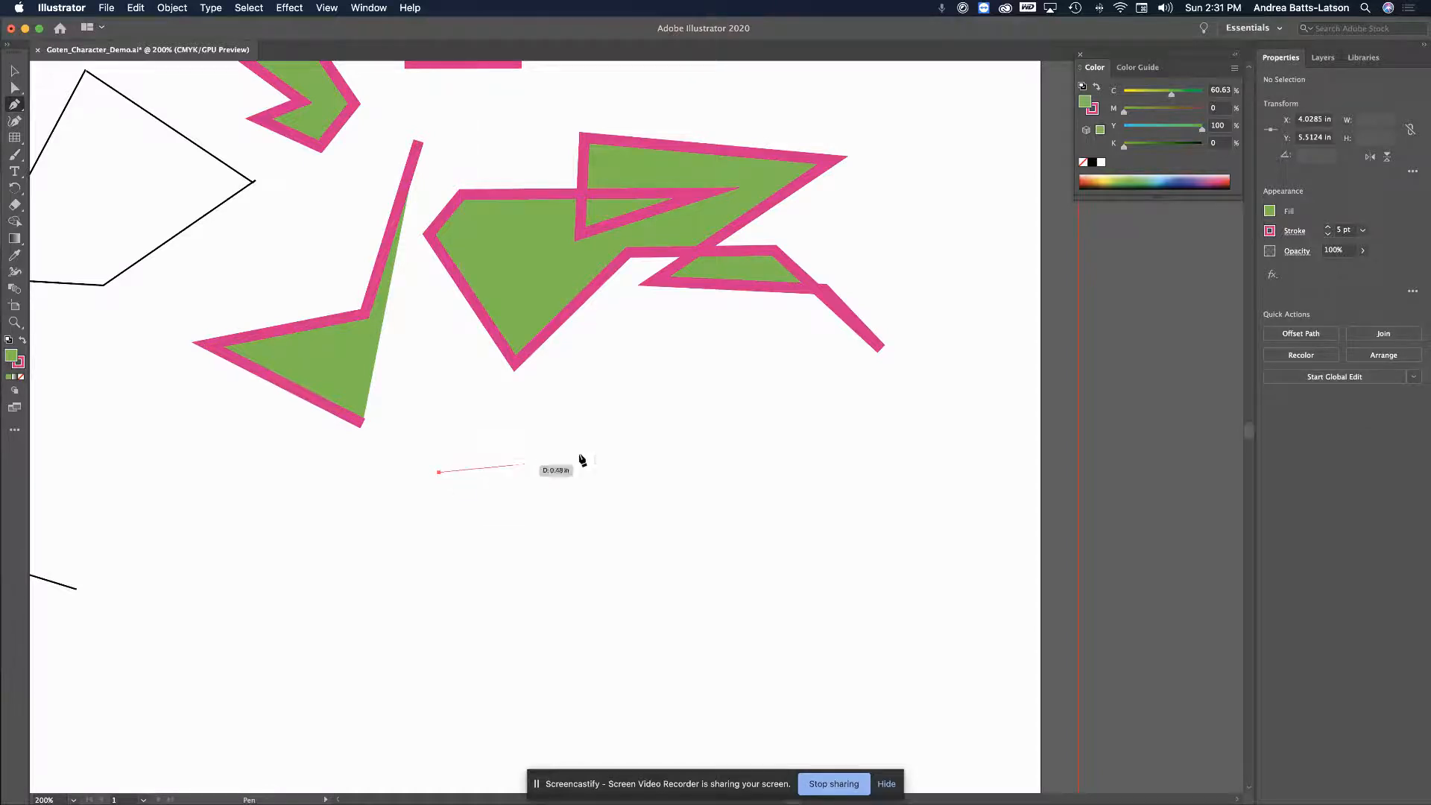
click(438, 474)
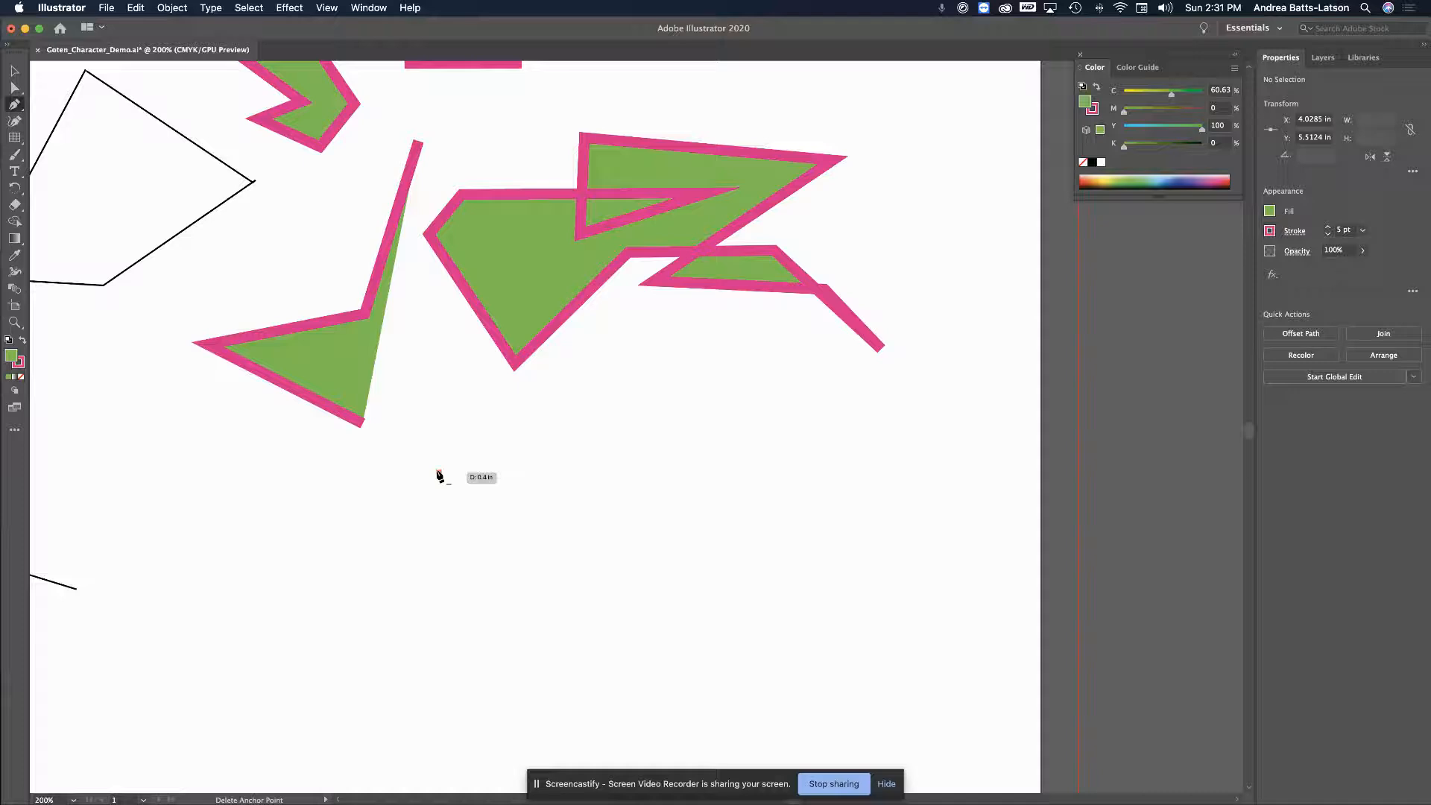
key(super+z)
key(super+z)
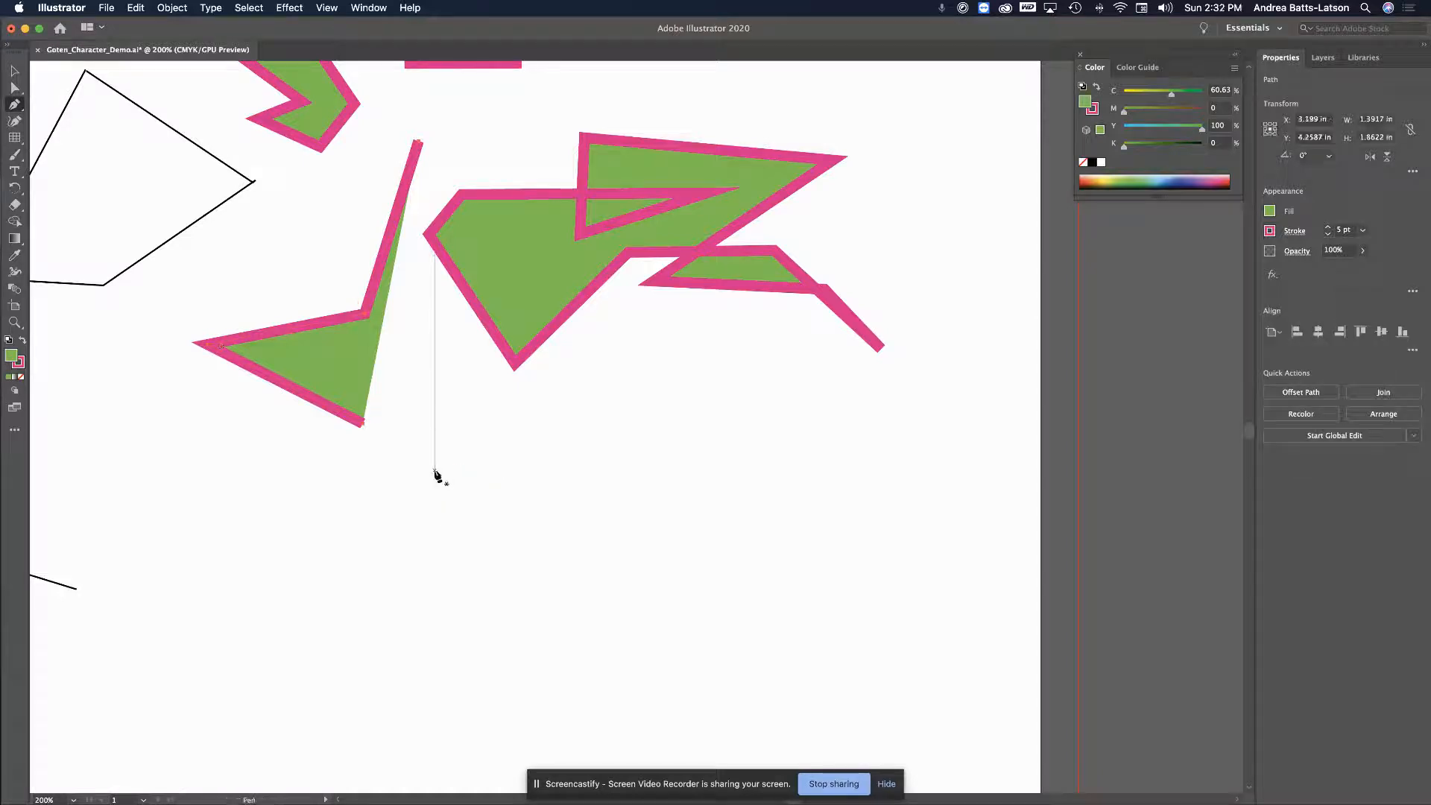
drag(434, 468, 513, 477)
drag(360, 479, 550, 404)
drag(548, 403, 550, 405)
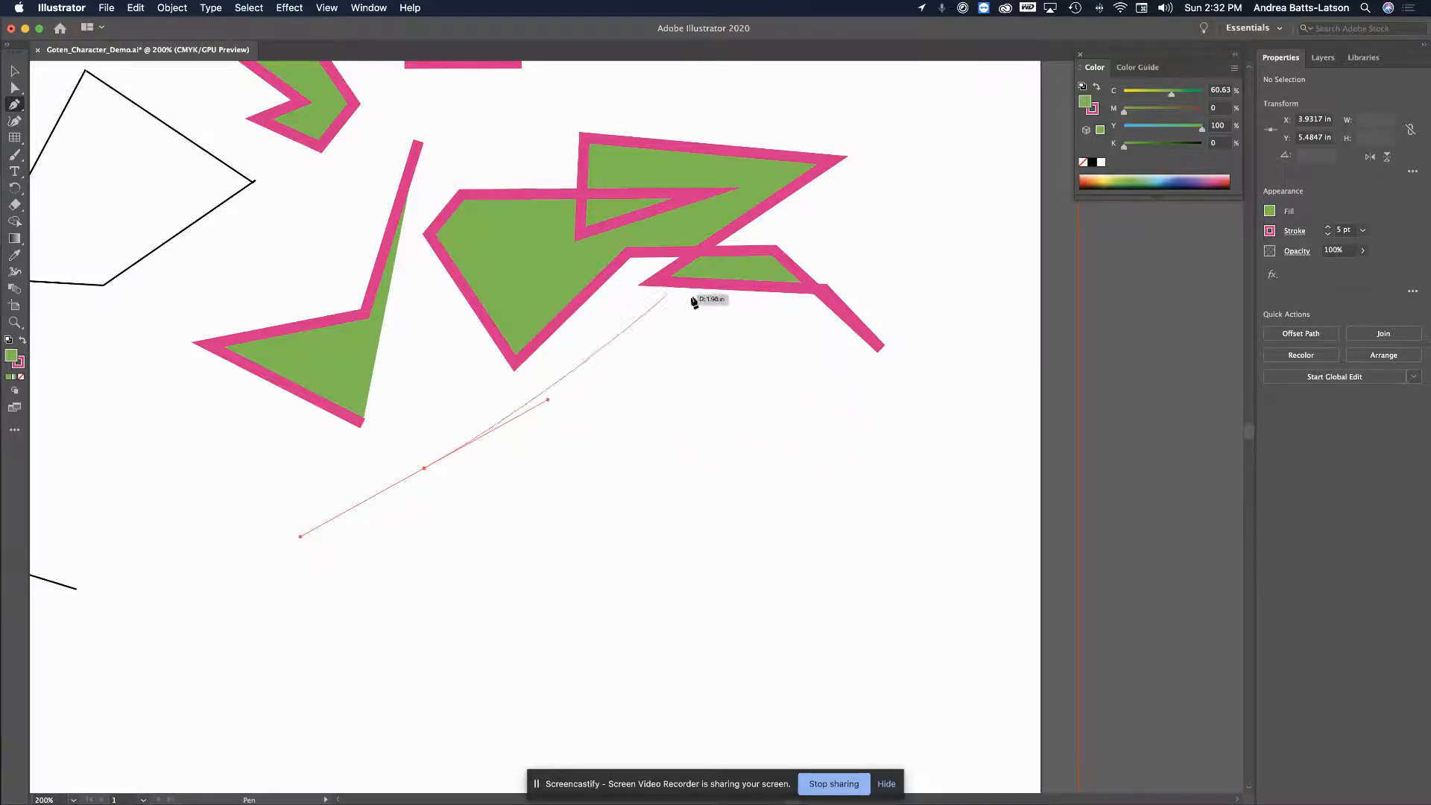
Add the right, bottom and curved left anchors to close the banner, removing an extra top anchor
click(770, 445)
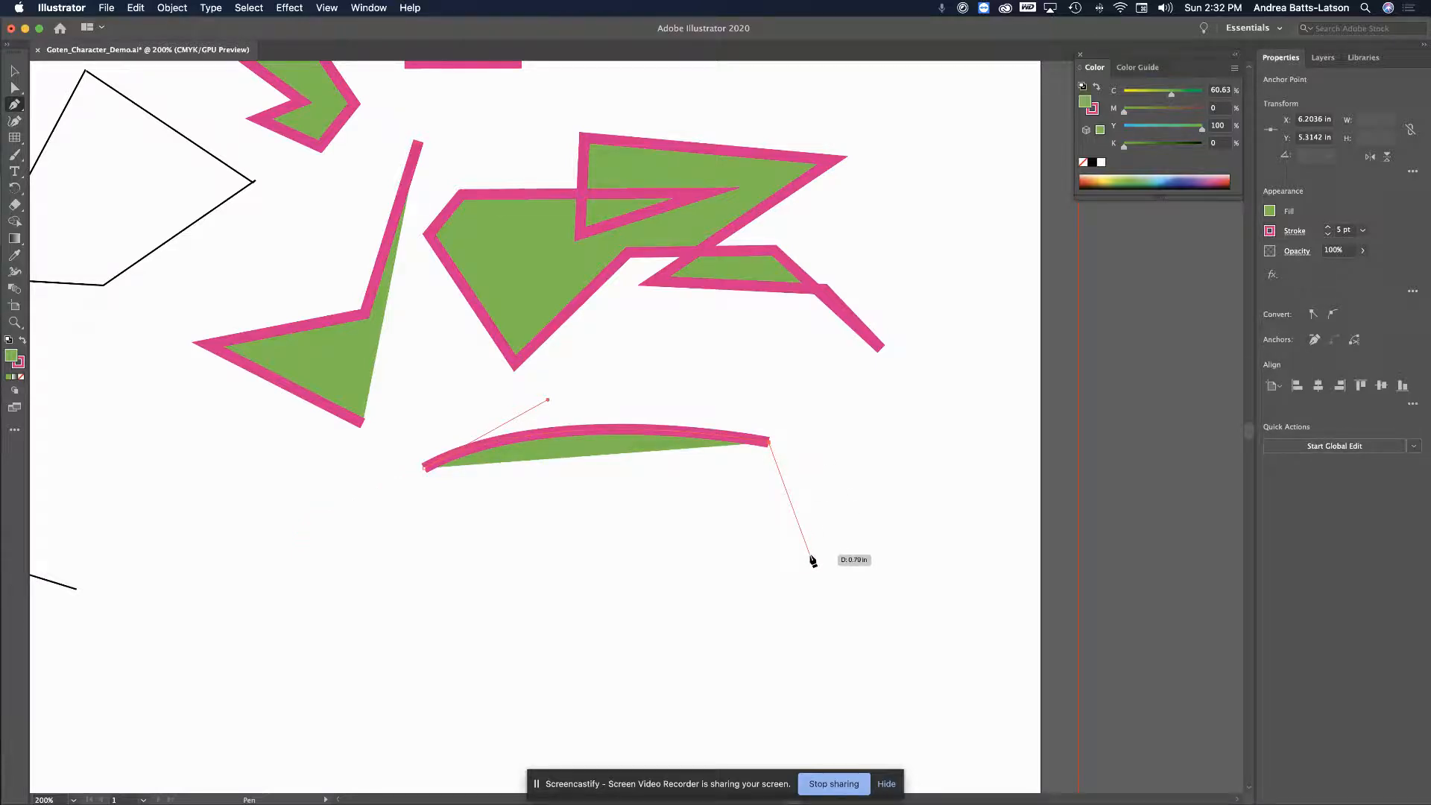
click(811, 556)
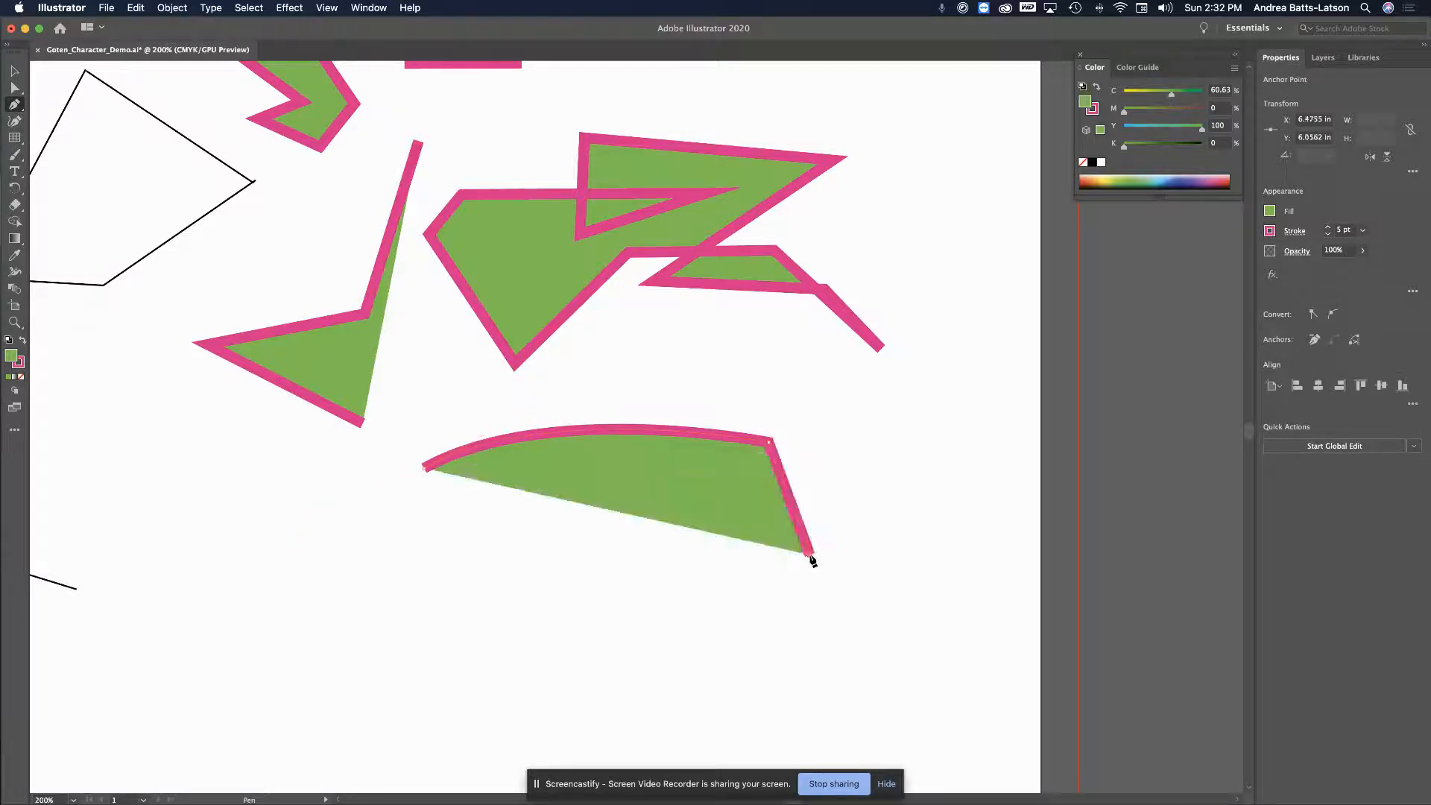
click(543, 594)
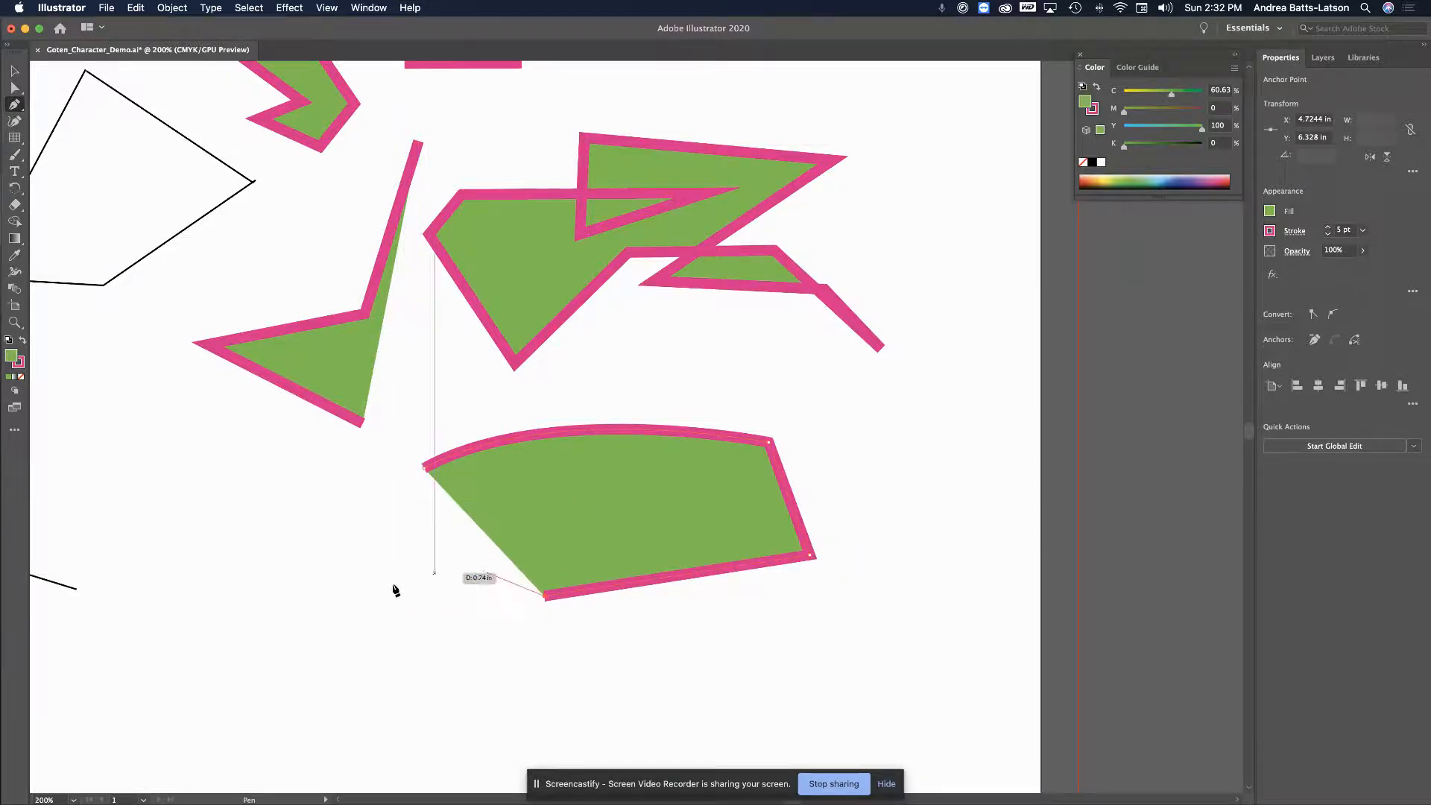
drag(312, 551, 428, 470)
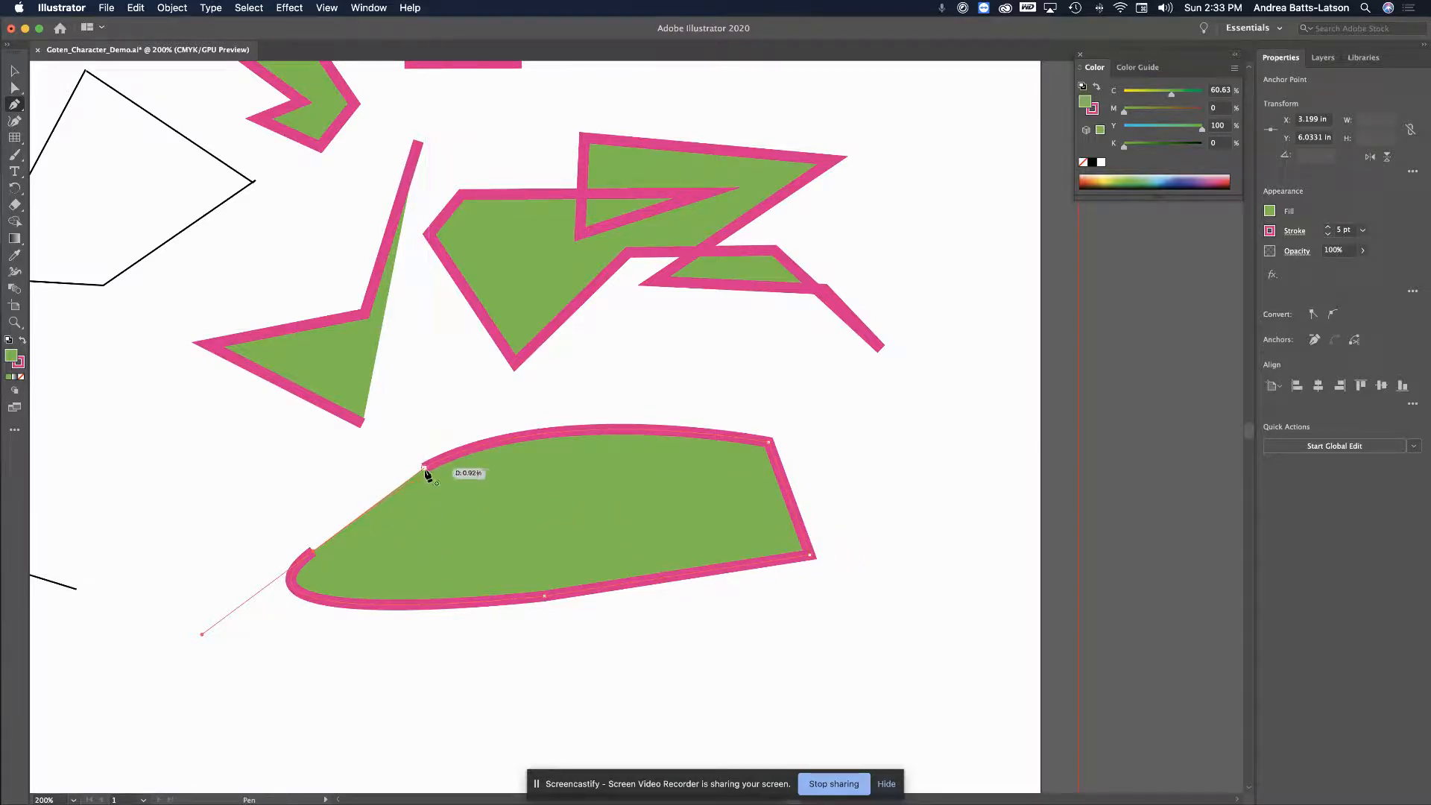
drag(425, 469, 631, 477)
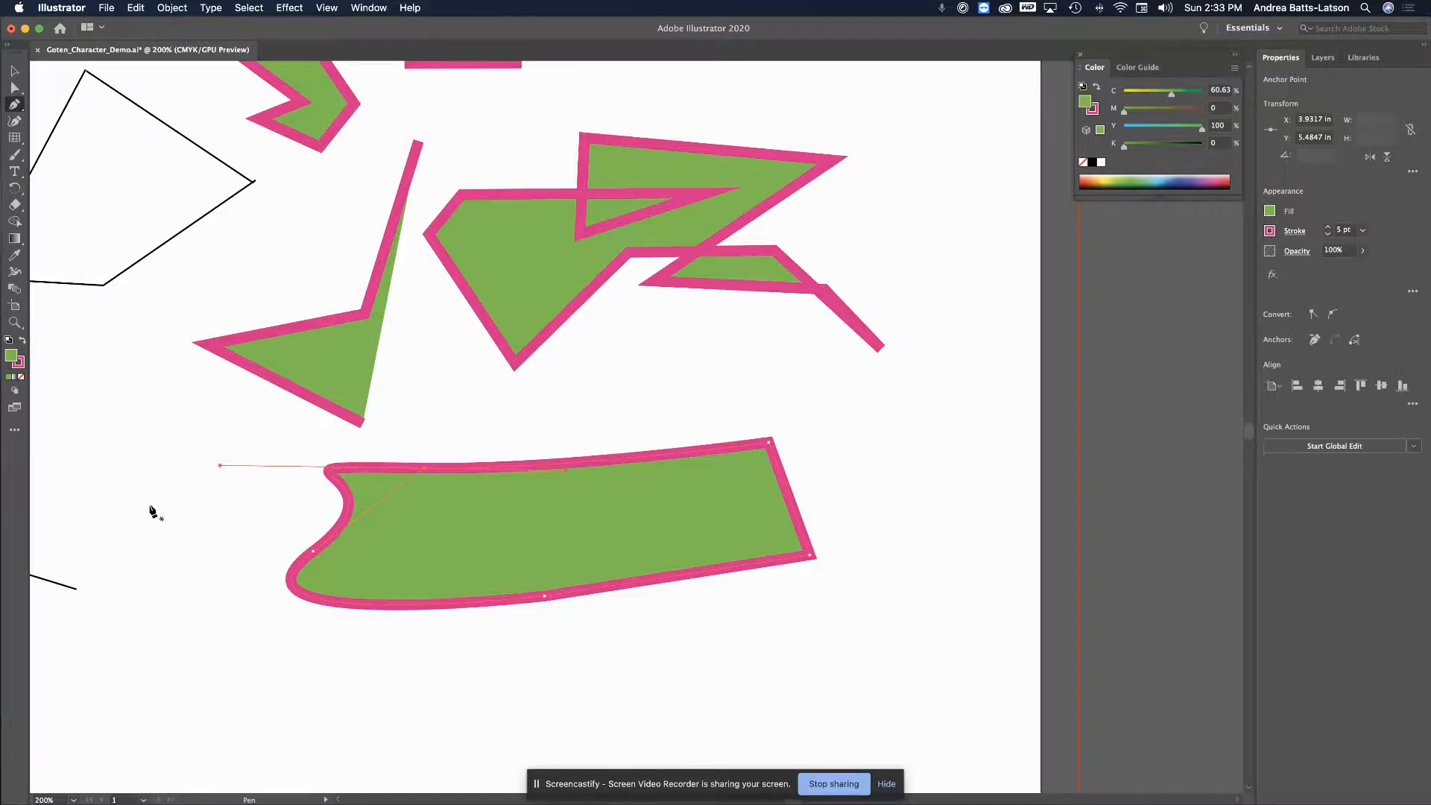
click(424, 472)
Draw a narrow, pointed four-cornered shape below the banner, closing it at its first point
scroll(370, 525, down, 5)
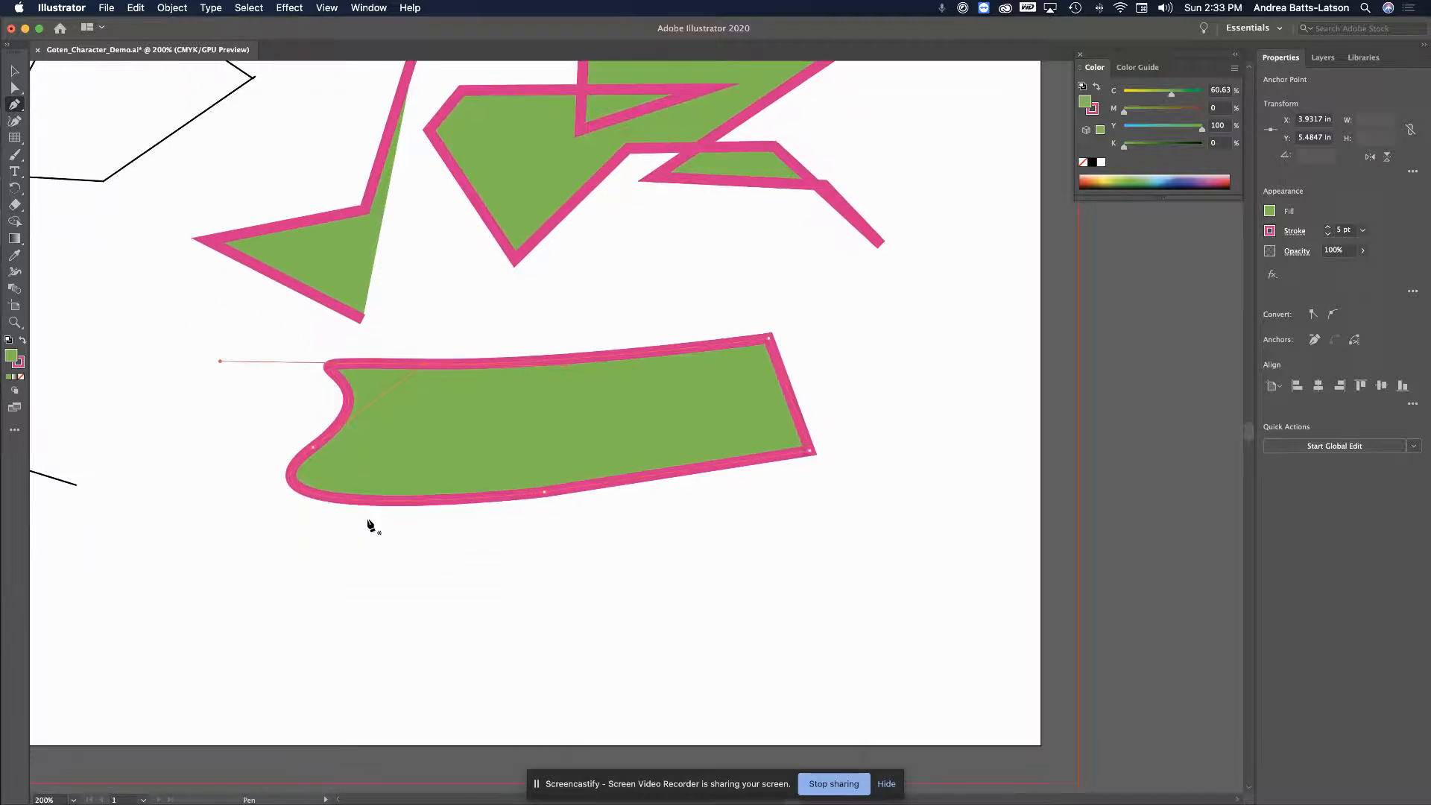
click(291, 550)
click(408, 565)
click(558, 570)
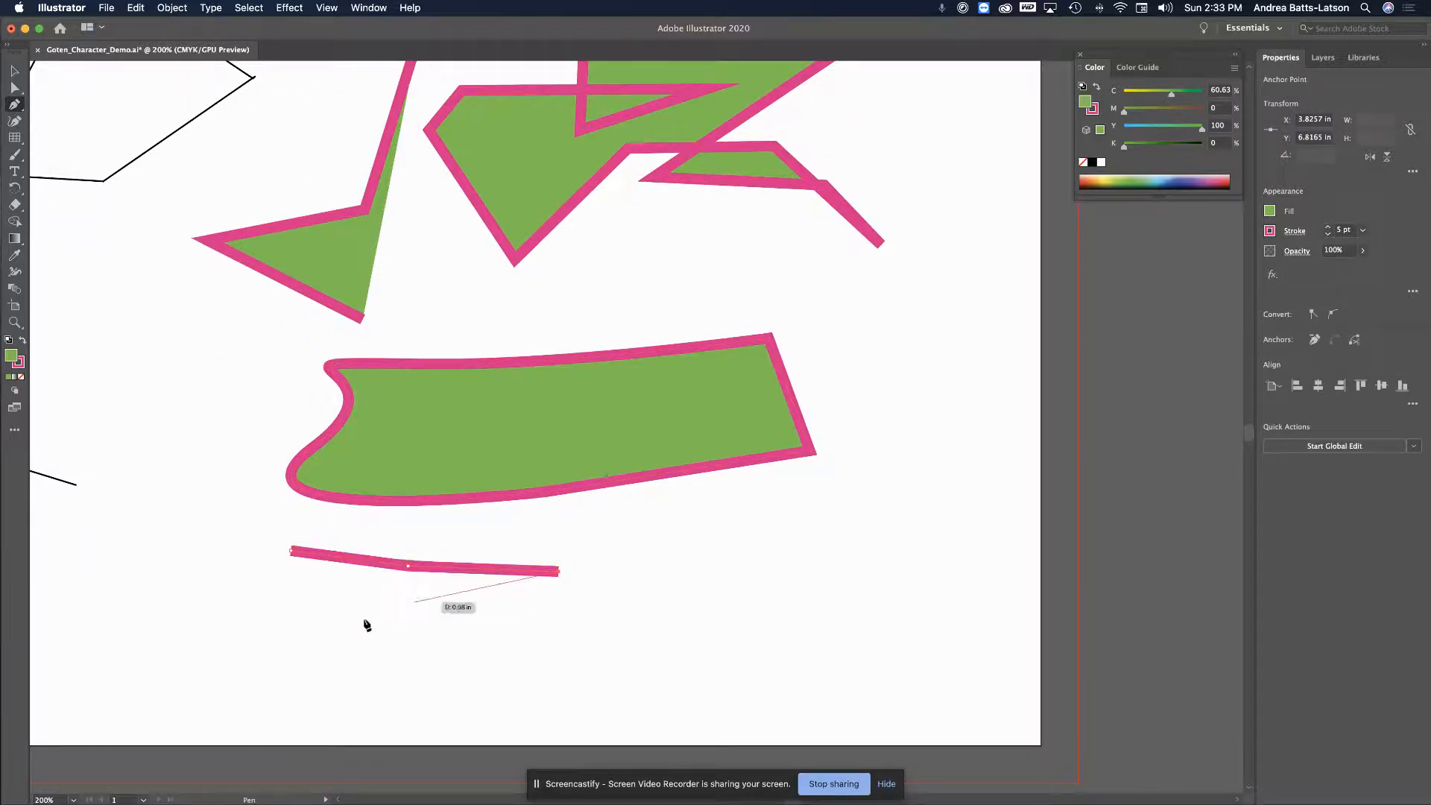
click(322, 631)
click(247, 585)
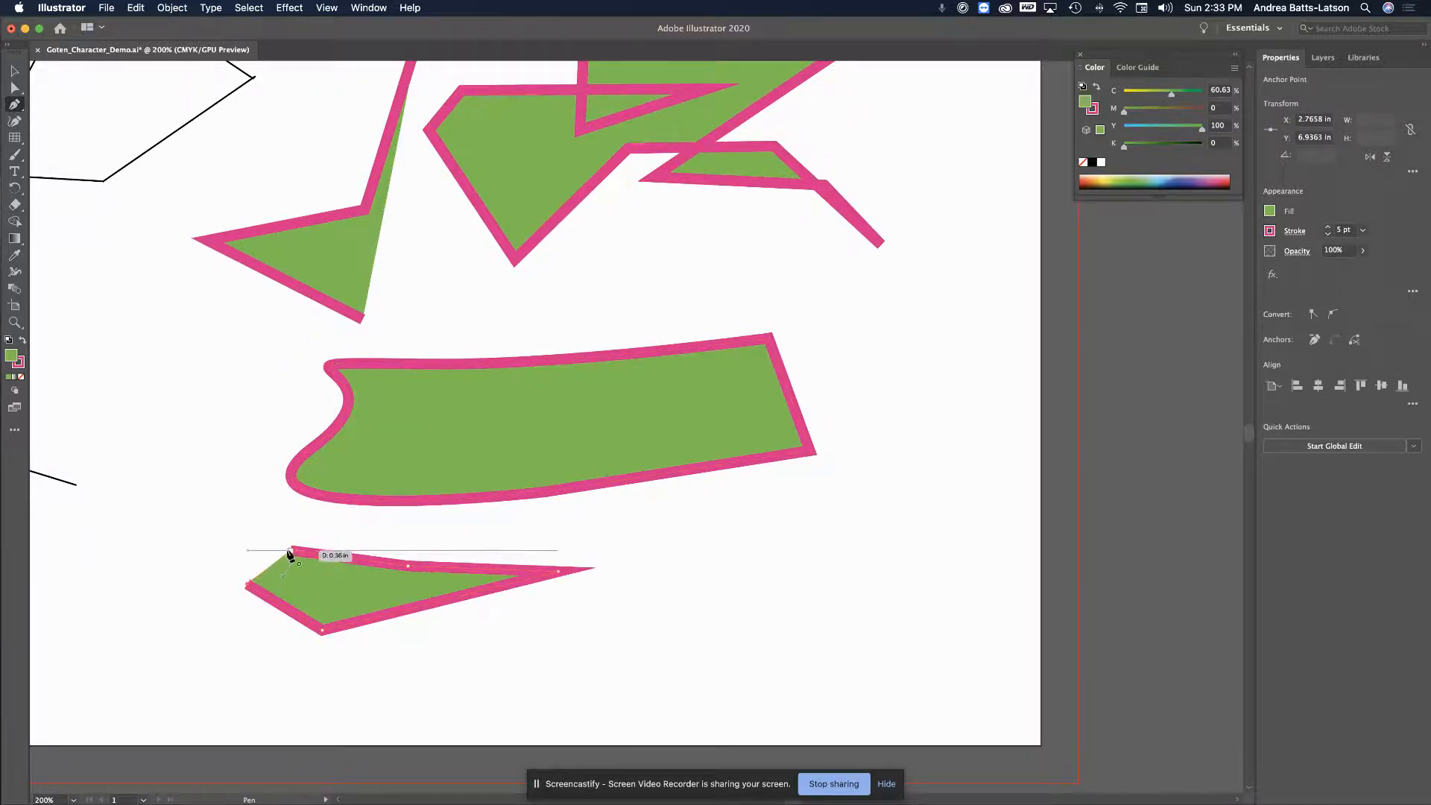
click(291, 550)
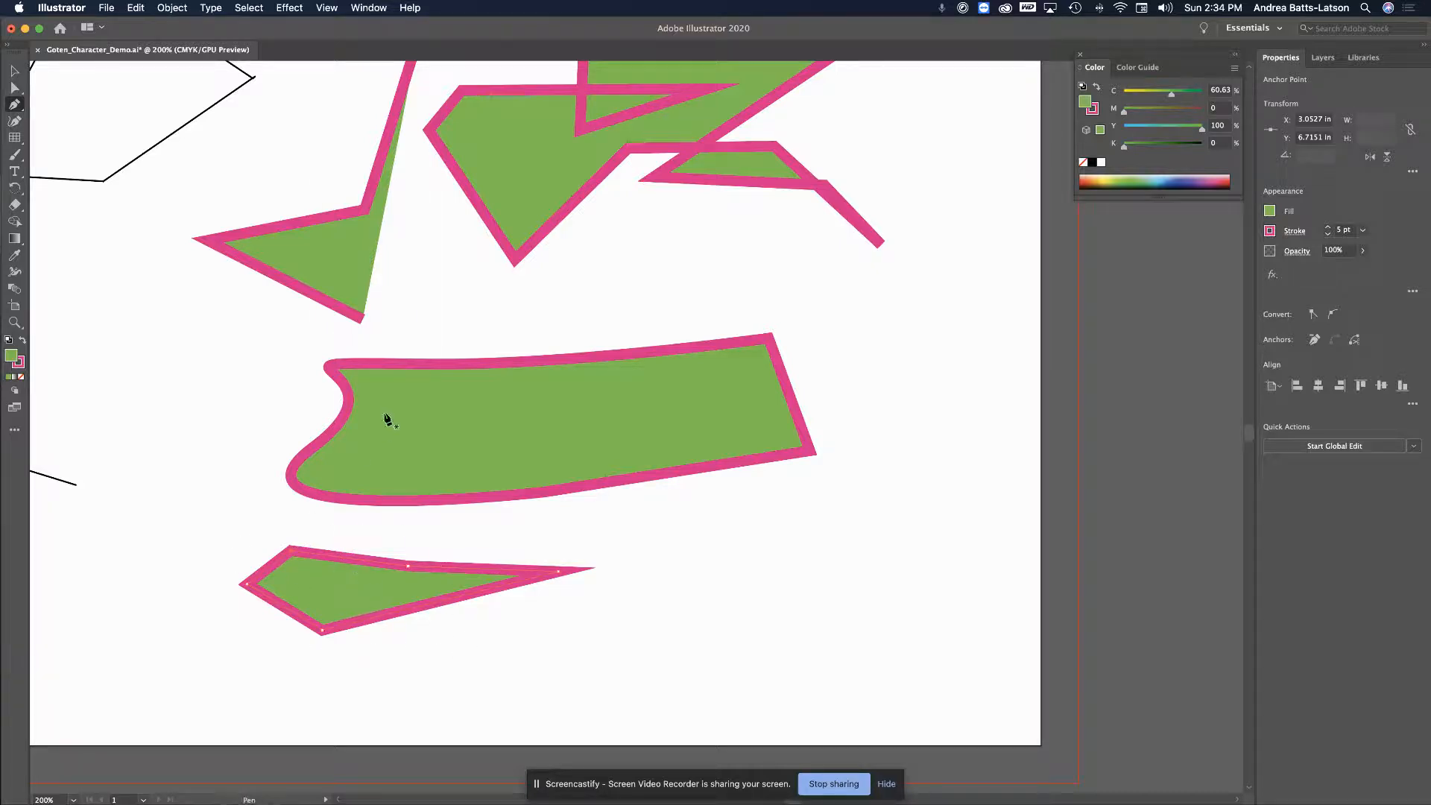
scroll(387, 419, up, 3)
scroll(387, 417, right, 4)
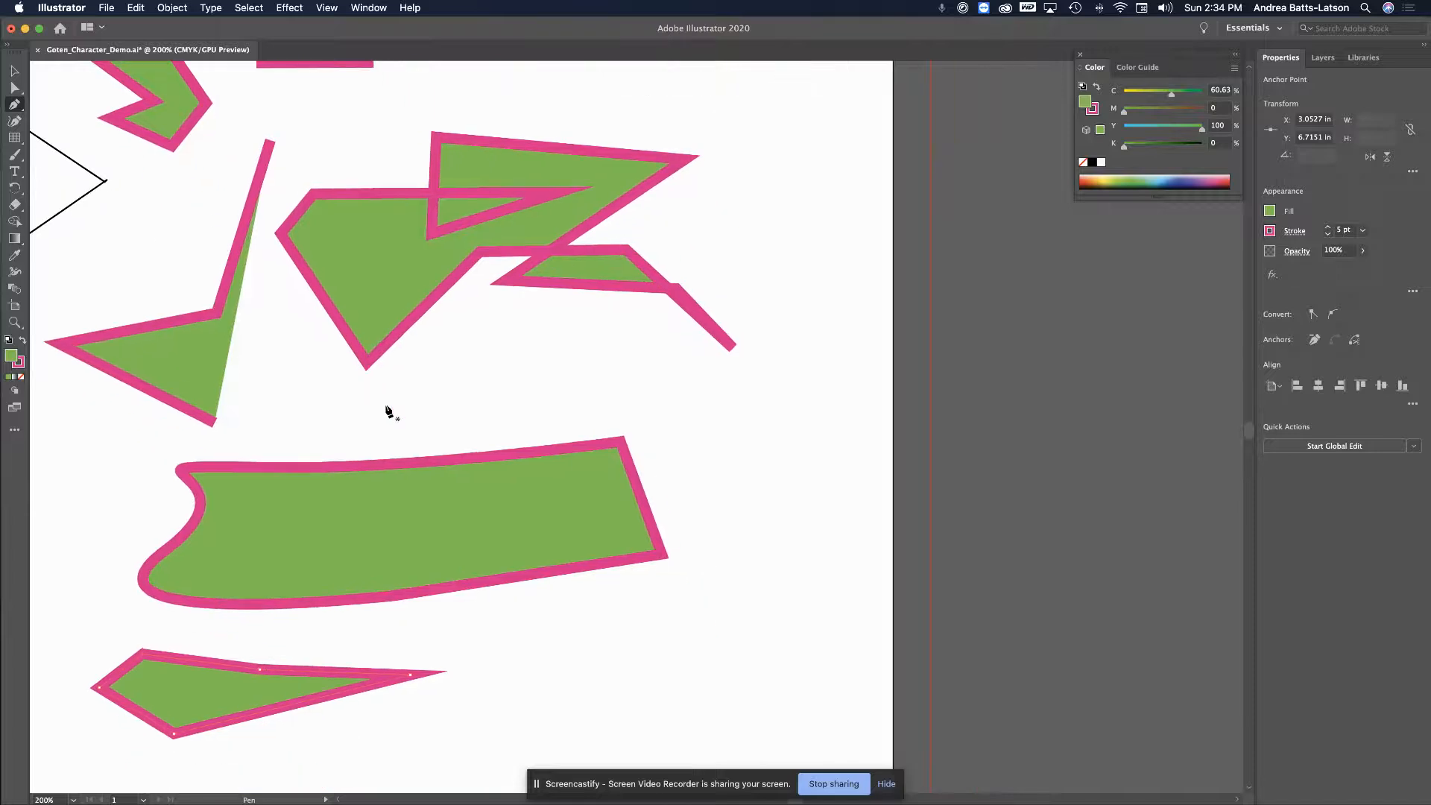
scroll(387, 410, down, 1)
scroll(388, 410, right, 1)
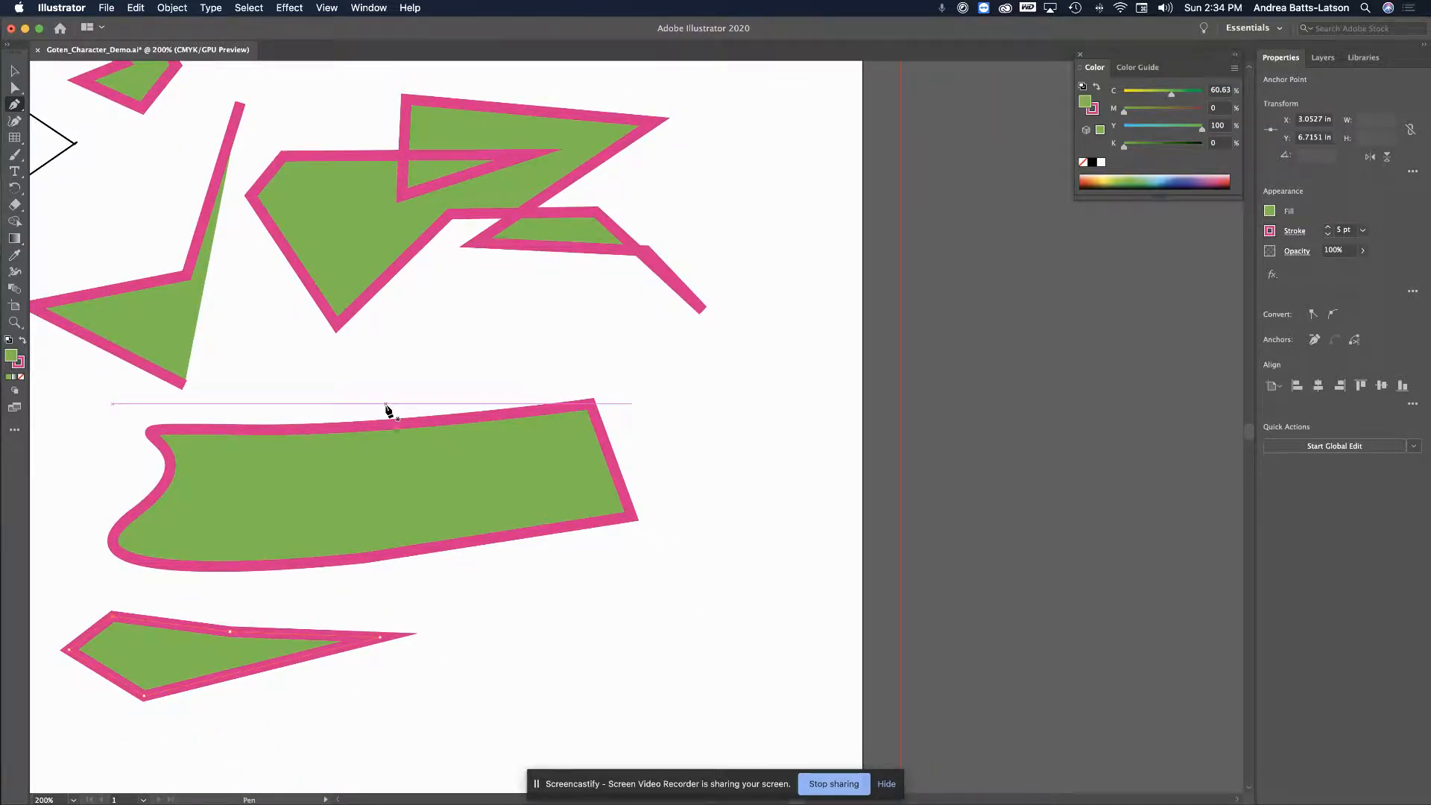
scroll(426, 472, down, 4)
scroll(426, 472, left, 7)
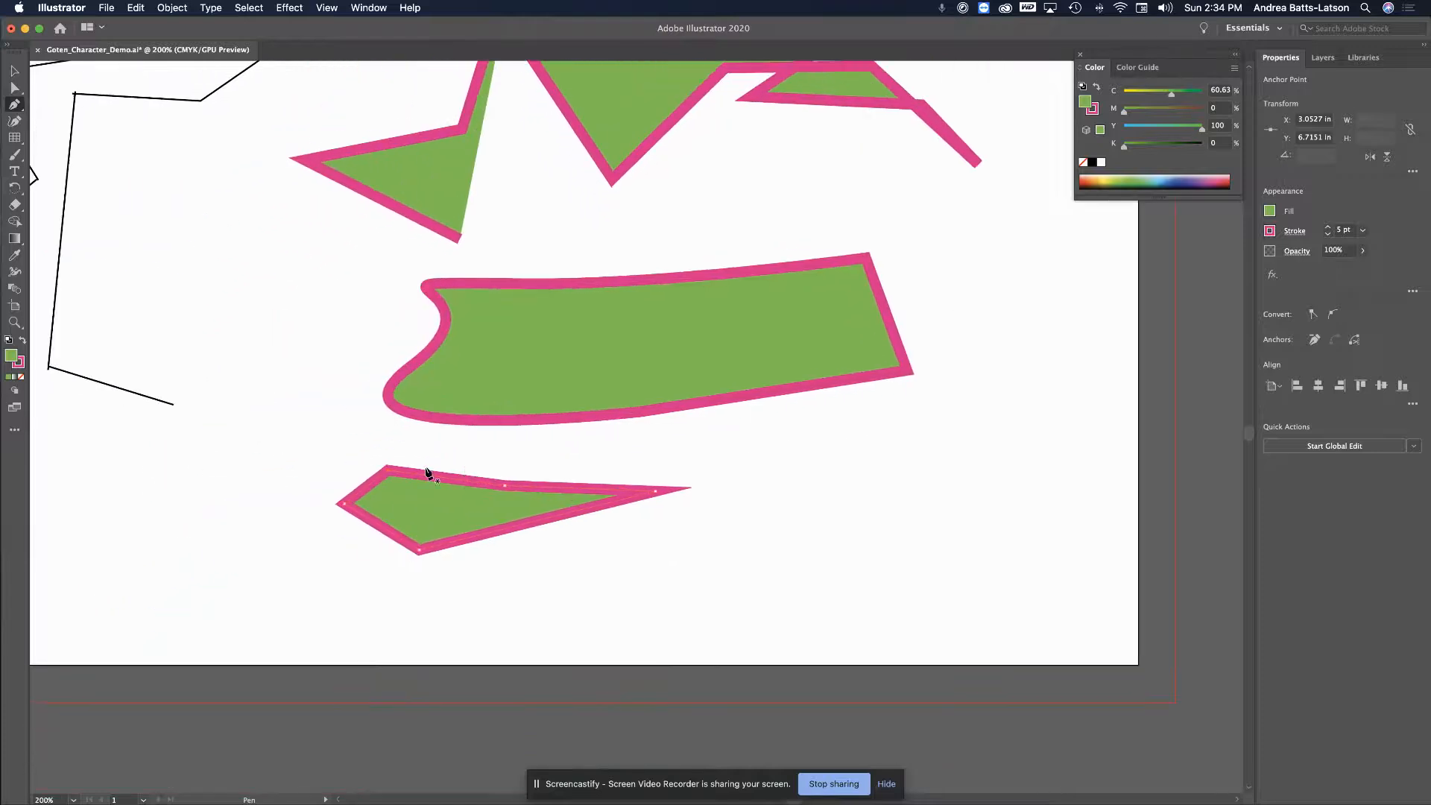
scroll(426, 472, left, 10)
scroll(427, 472, up, 6)
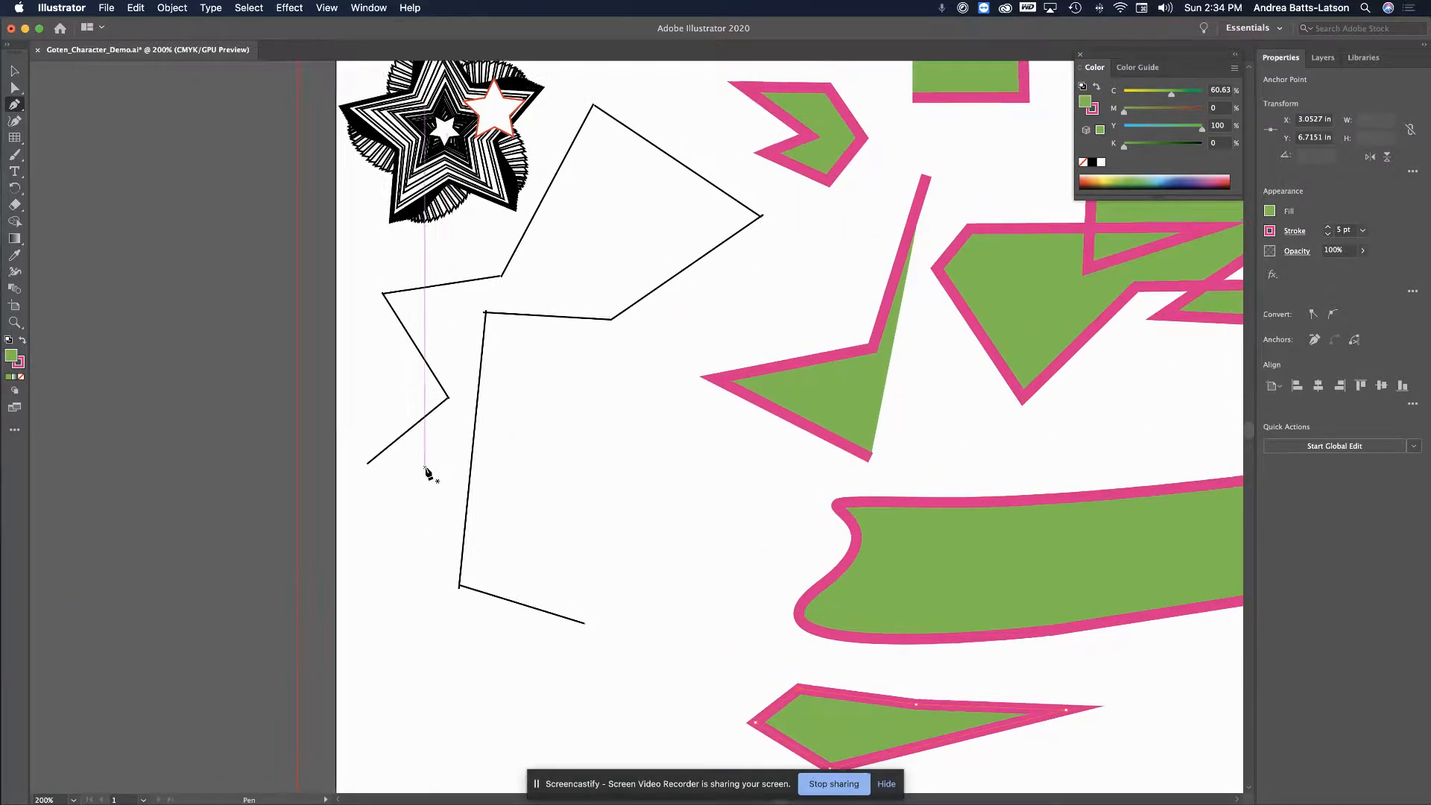
scroll(426, 472, right, 12)
scroll(427, 473, up, 1)
Draw a four-point diamond above the banner and close it at its first point
click(639, 396)
click(757, 443)
click(616, 501)
click(511, 469)
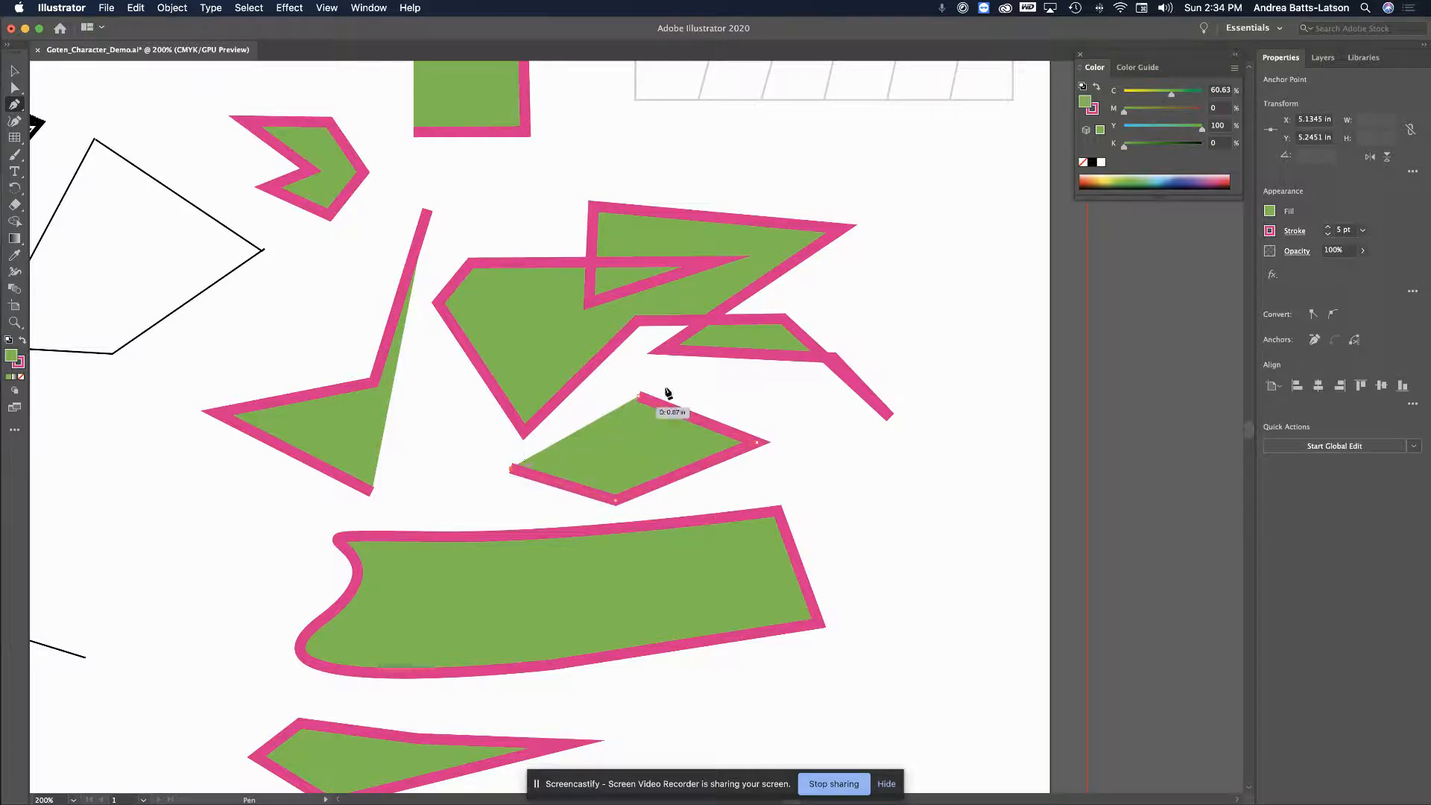
click(639, 396)
Draw a curled hook shape with smooth anchors below the banner's right end, closing it
scroll(703, 501, down, 3)
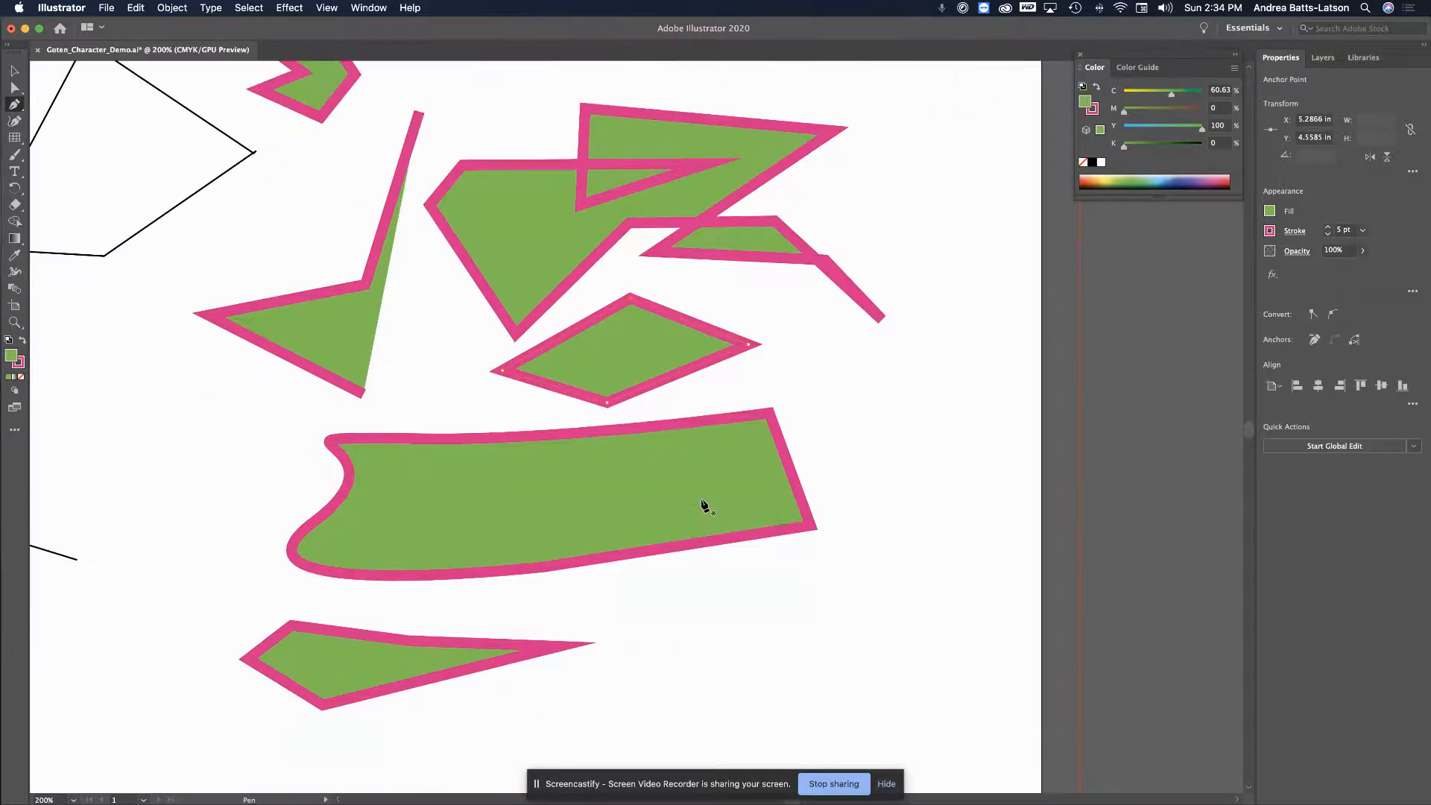
click(810, 572)
drag(846, 711, 745, 744)
drag(684, 679, 888, 655)
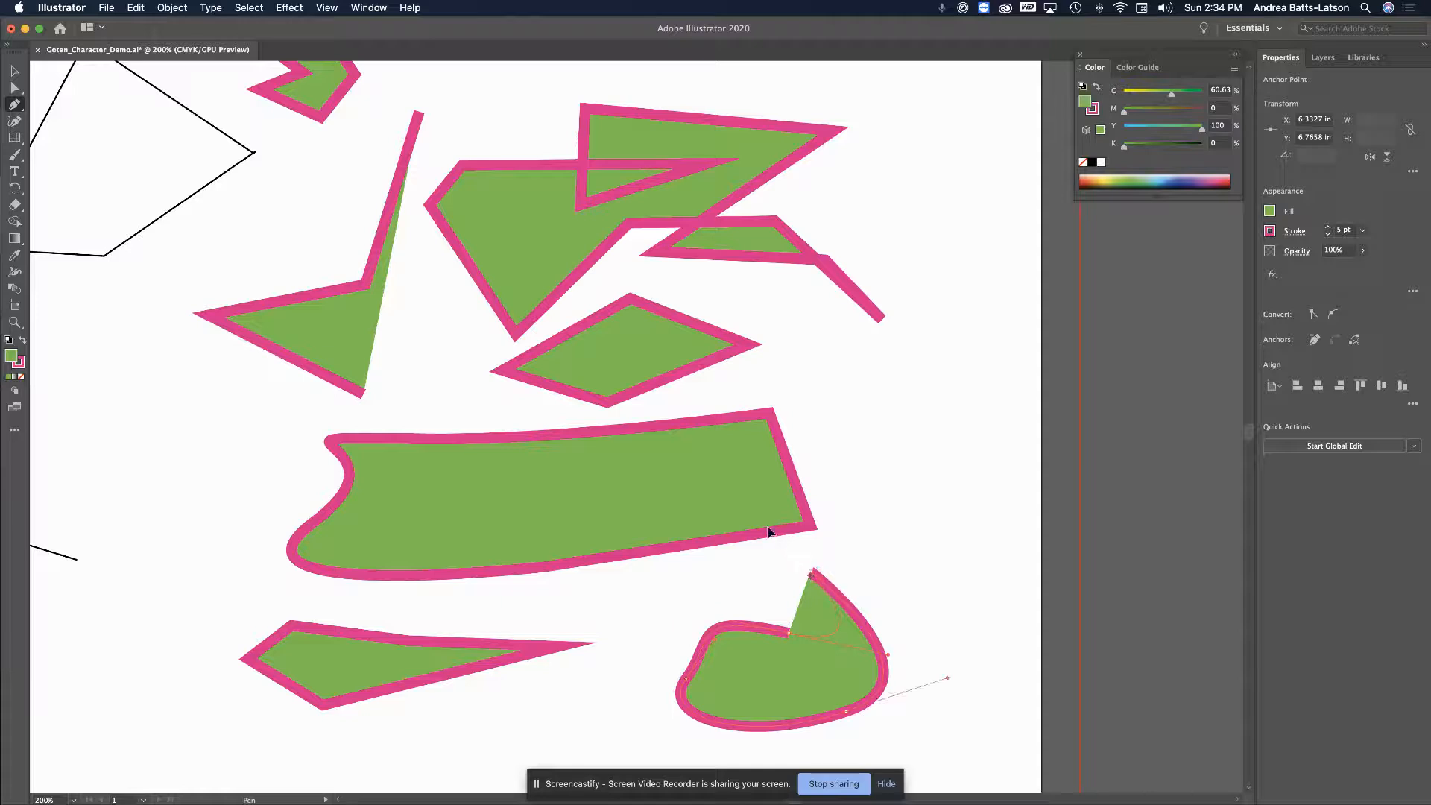
drag(838, 497, 812, 513)
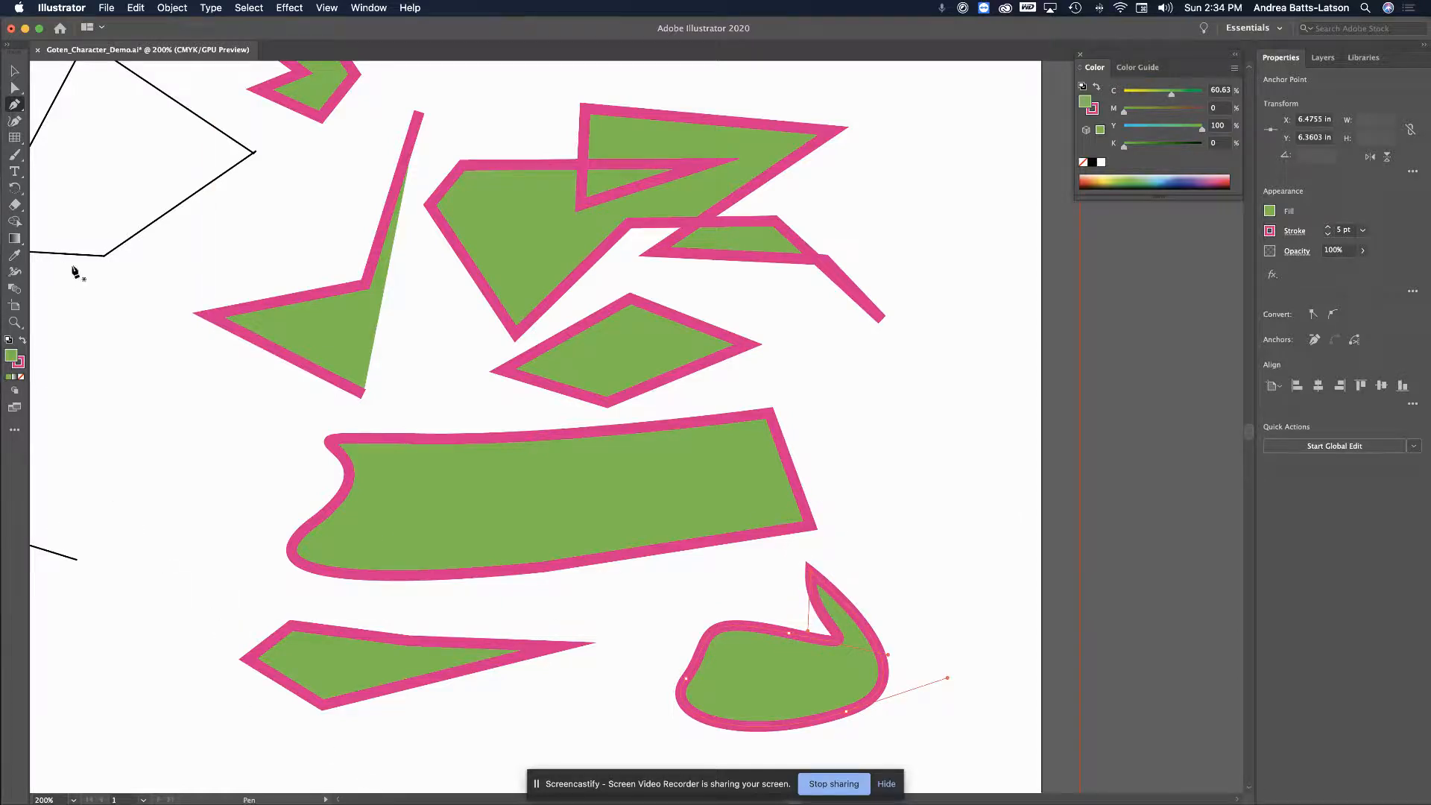
scroll(388, 298, down, 5)
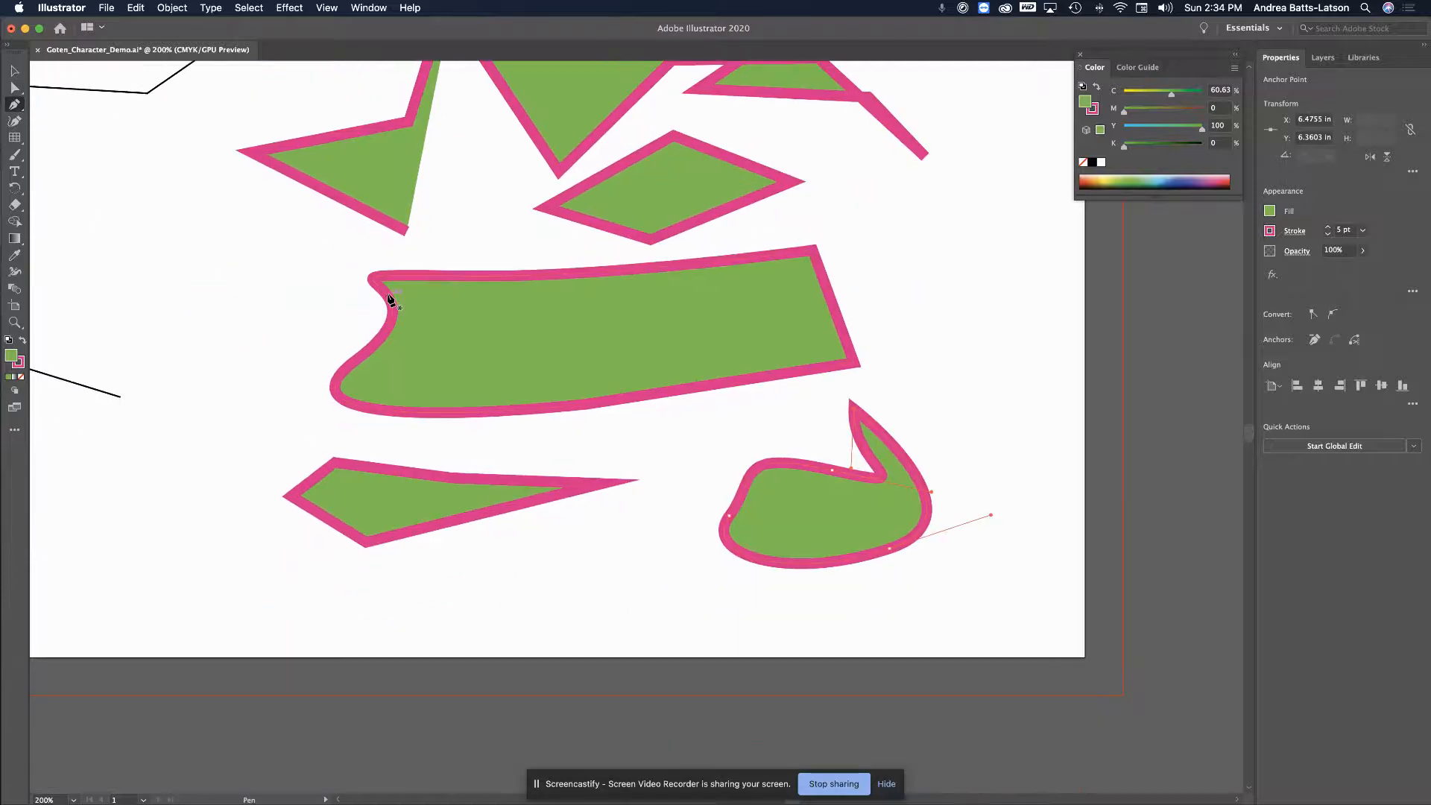
scroll(389, 300, left, 4)
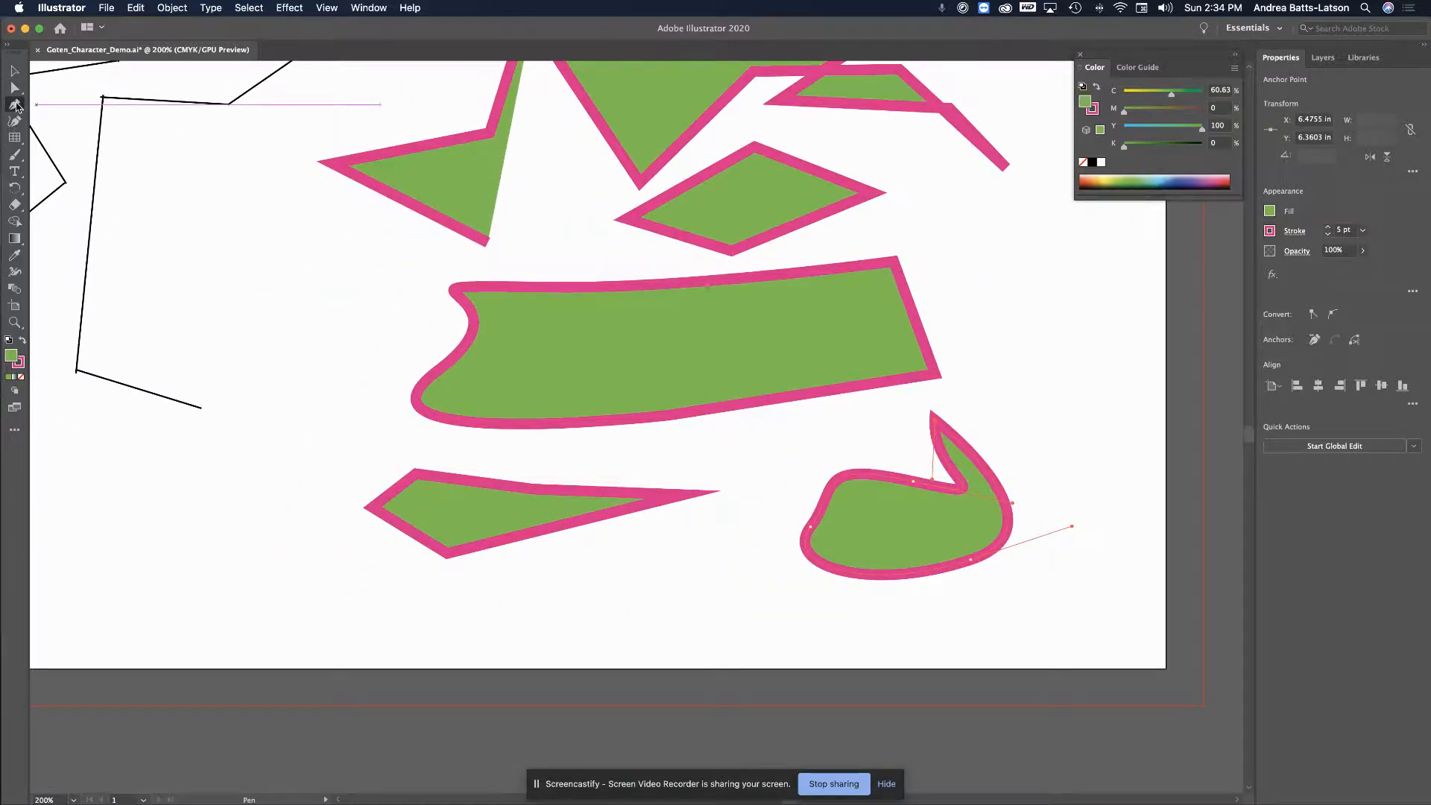
click(16, 105)
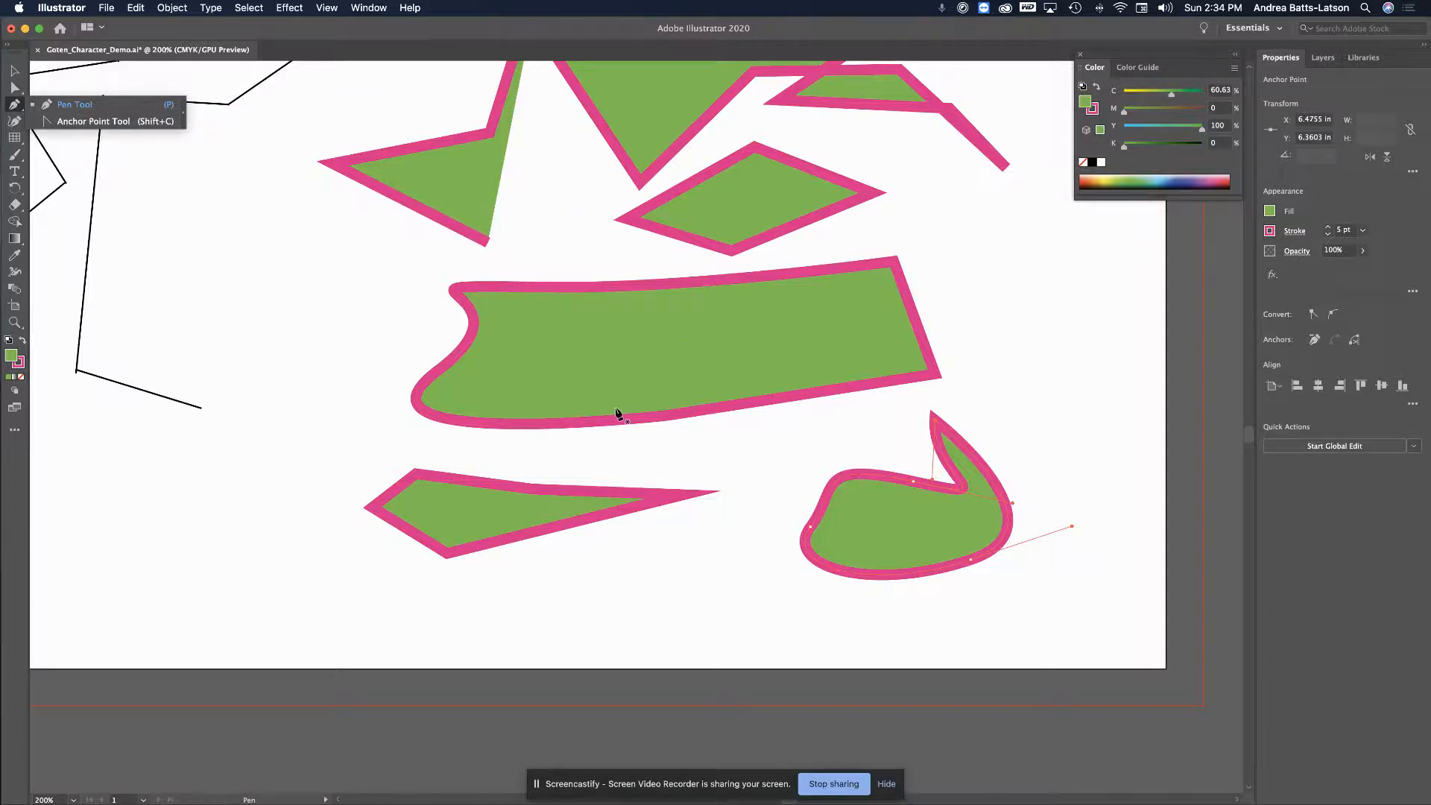
With the Anchor Point tool, bend the diamond's upper-left edge outward into a curve
scroll(617, 412, up, 10)
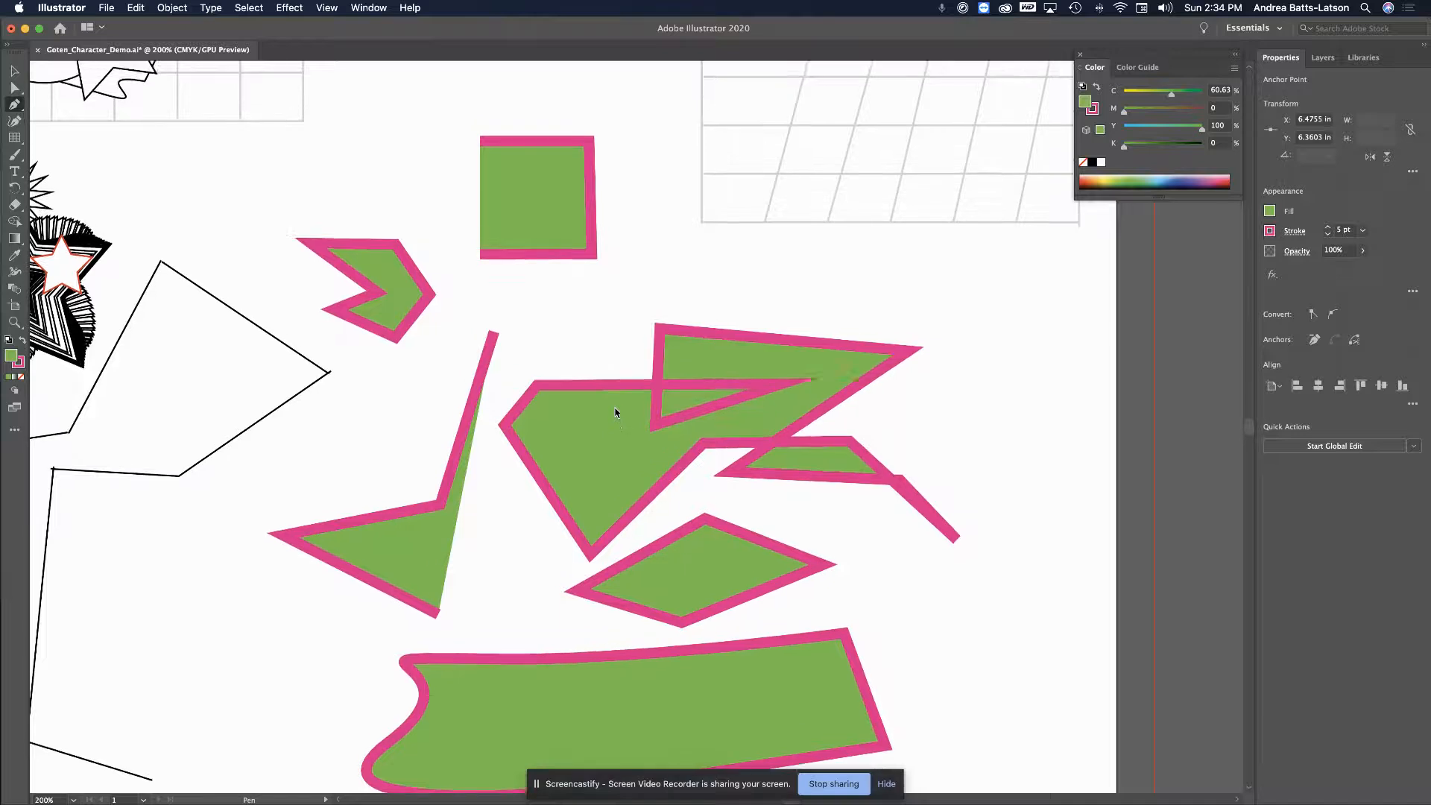
scroll(617, 412, up, 2)
scroll(617, 406, down, 4)
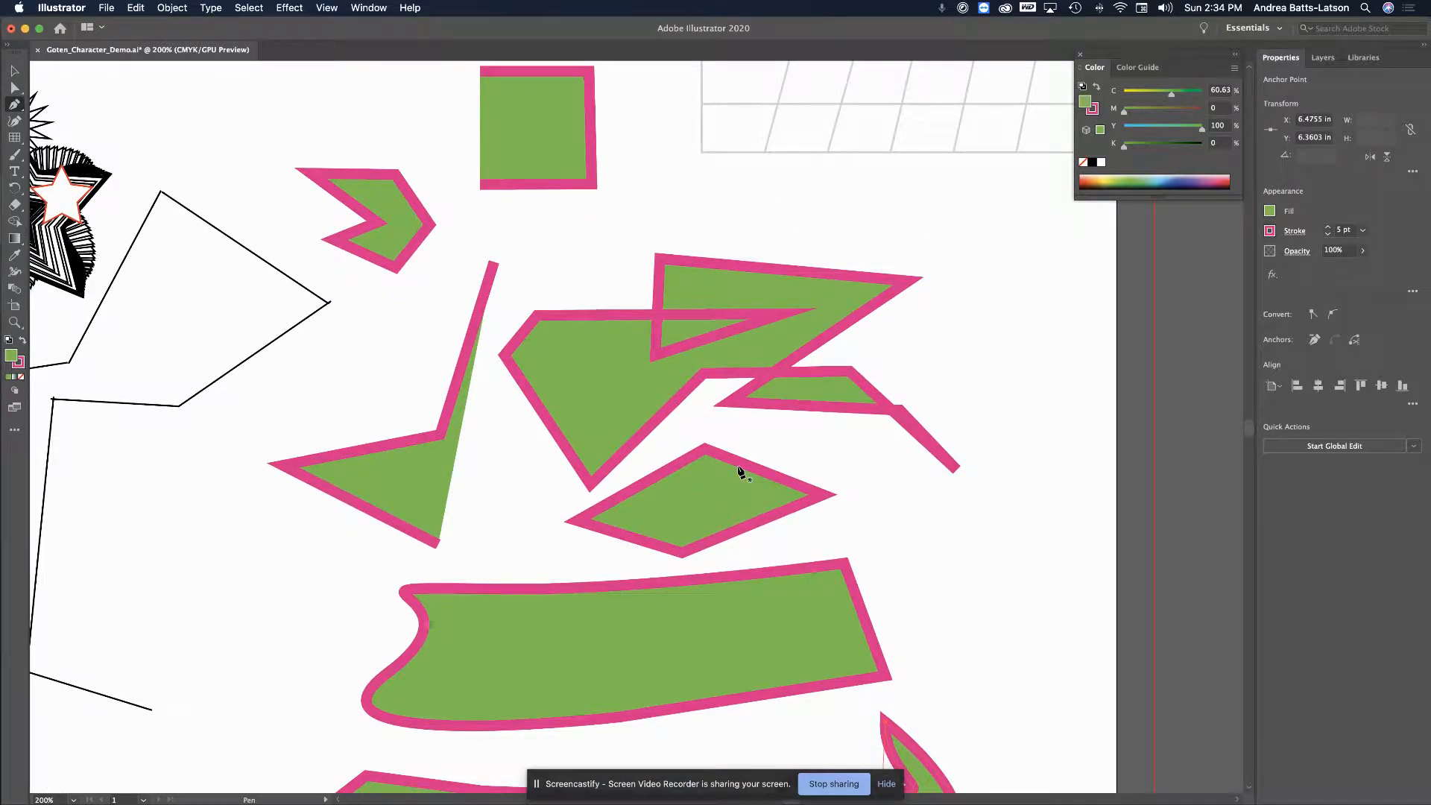
drag(13, 106, 64, 121)
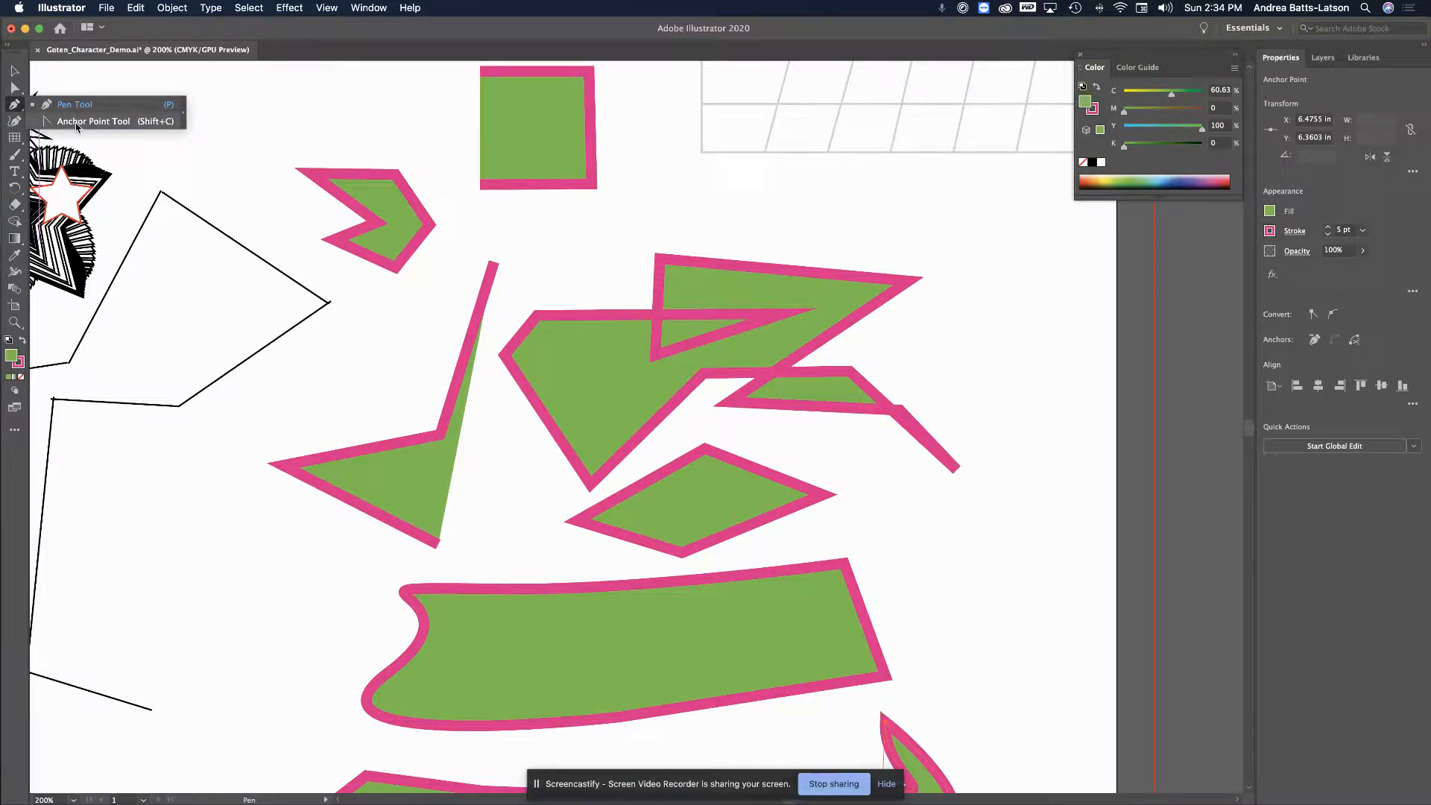
drag(86, 122, 87, 123)
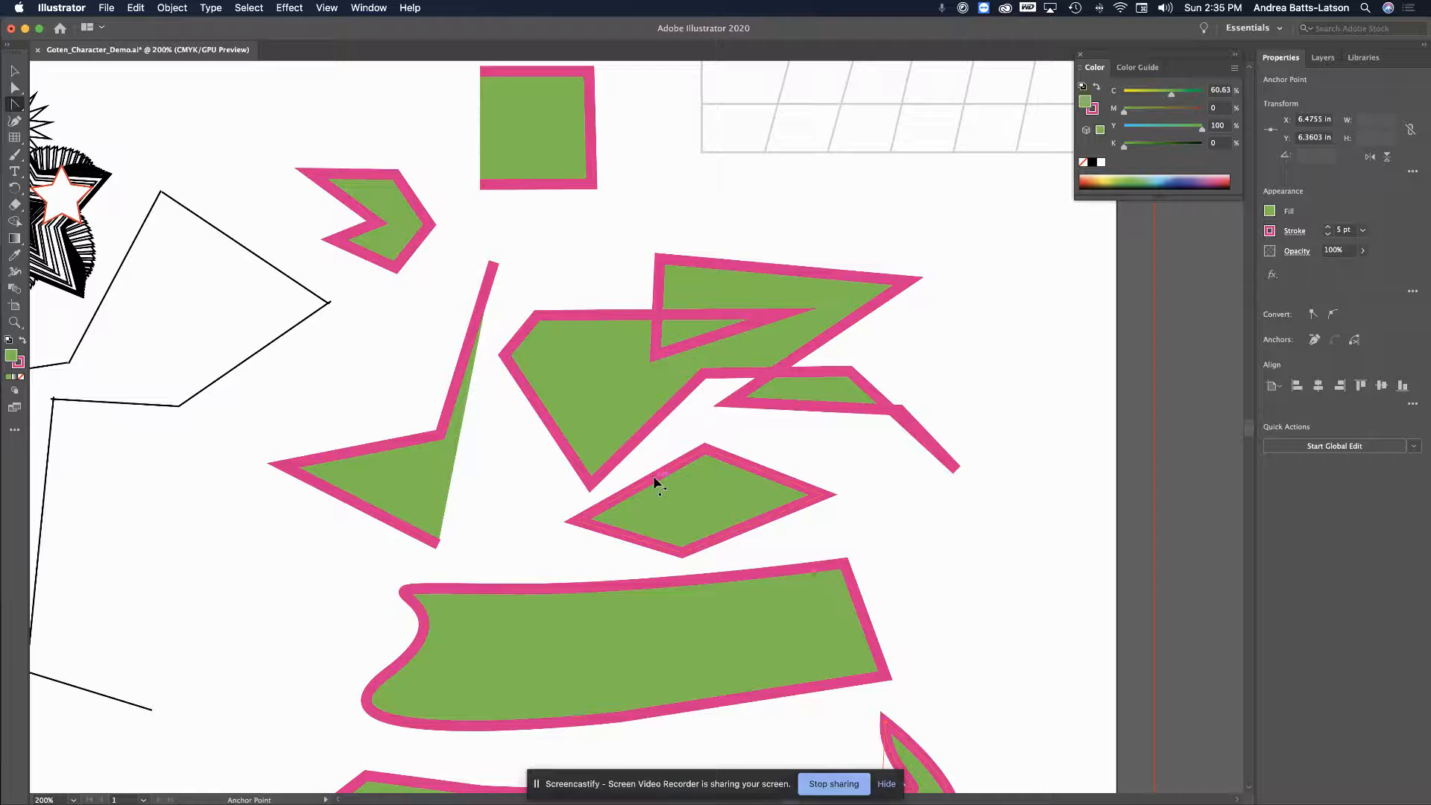
drag(654, 476, 648, 465)
drag(638, 469, 660, 475)
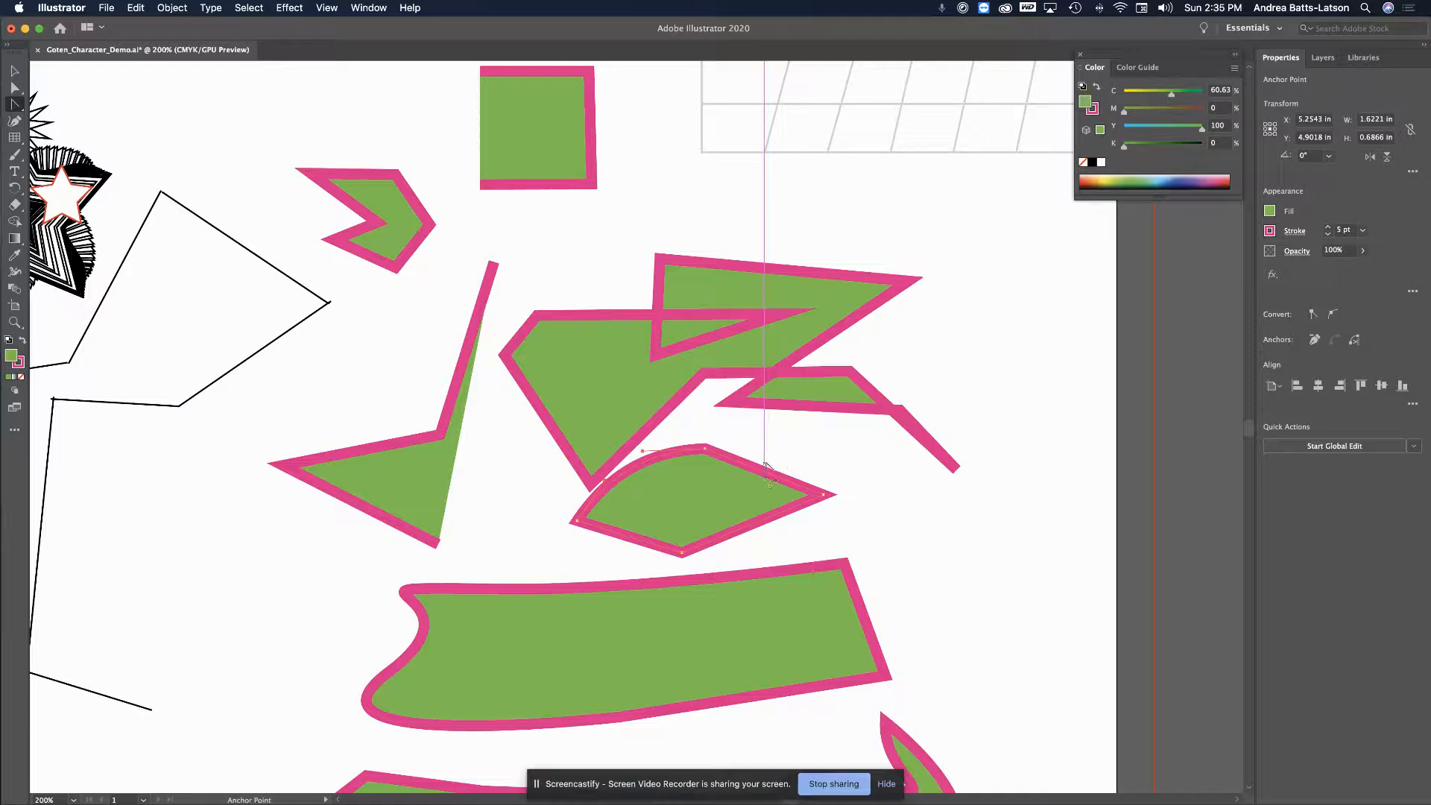
Curve the remaining diamond edges, dent the bottom inward and bulge the right end outward
drag(757, 472, 767, 462)
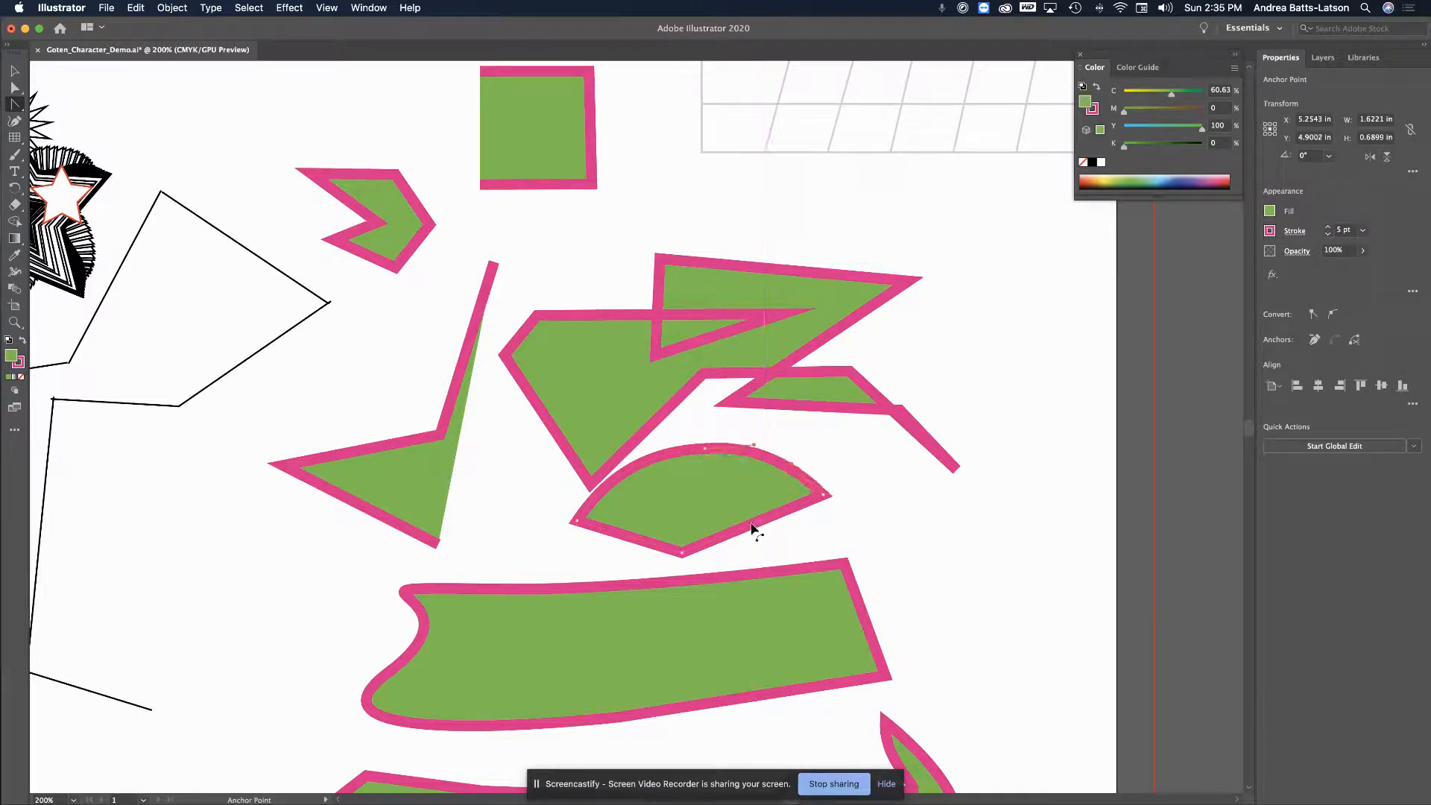
drag(753, 529, 760, 541)
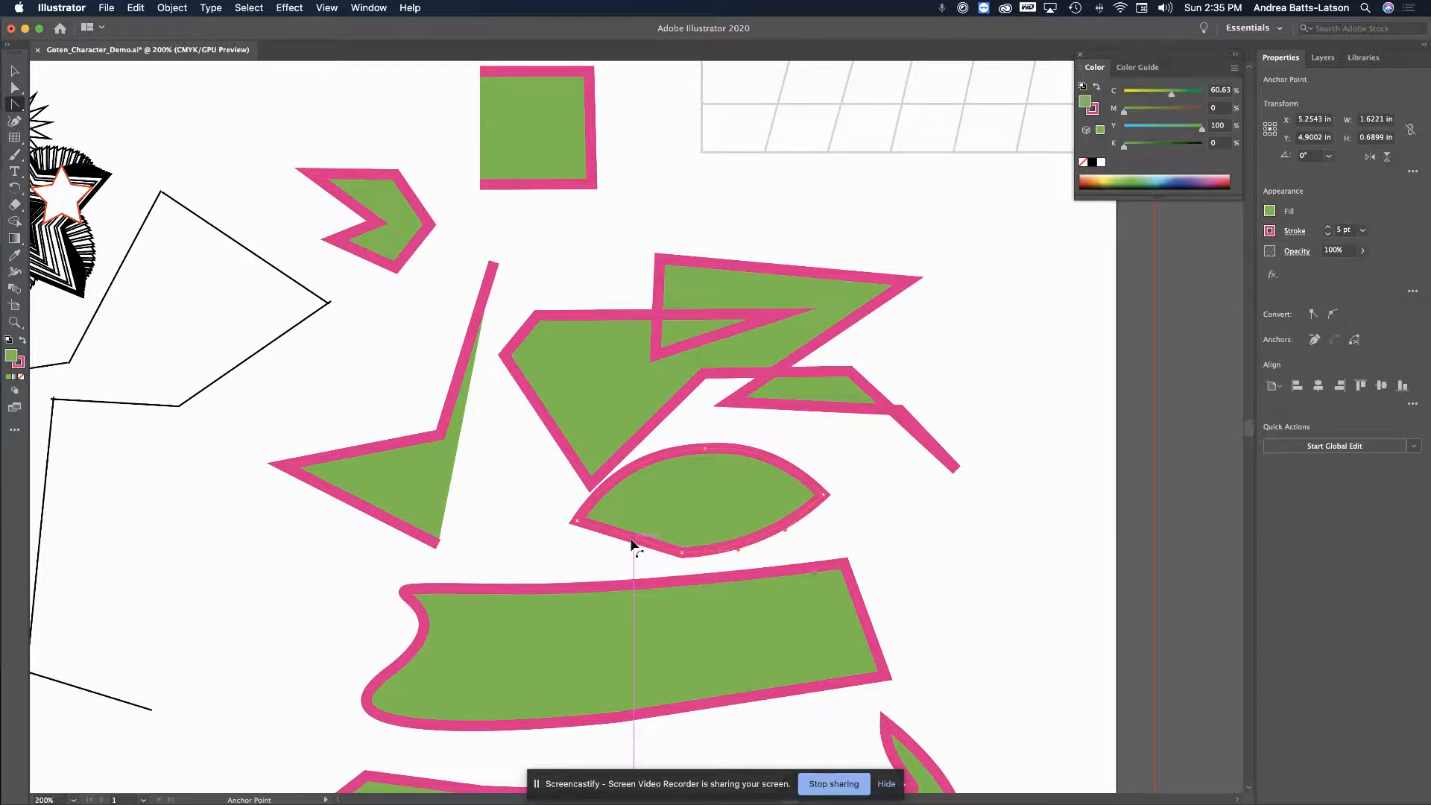
drag(631, 545, 623, 556)
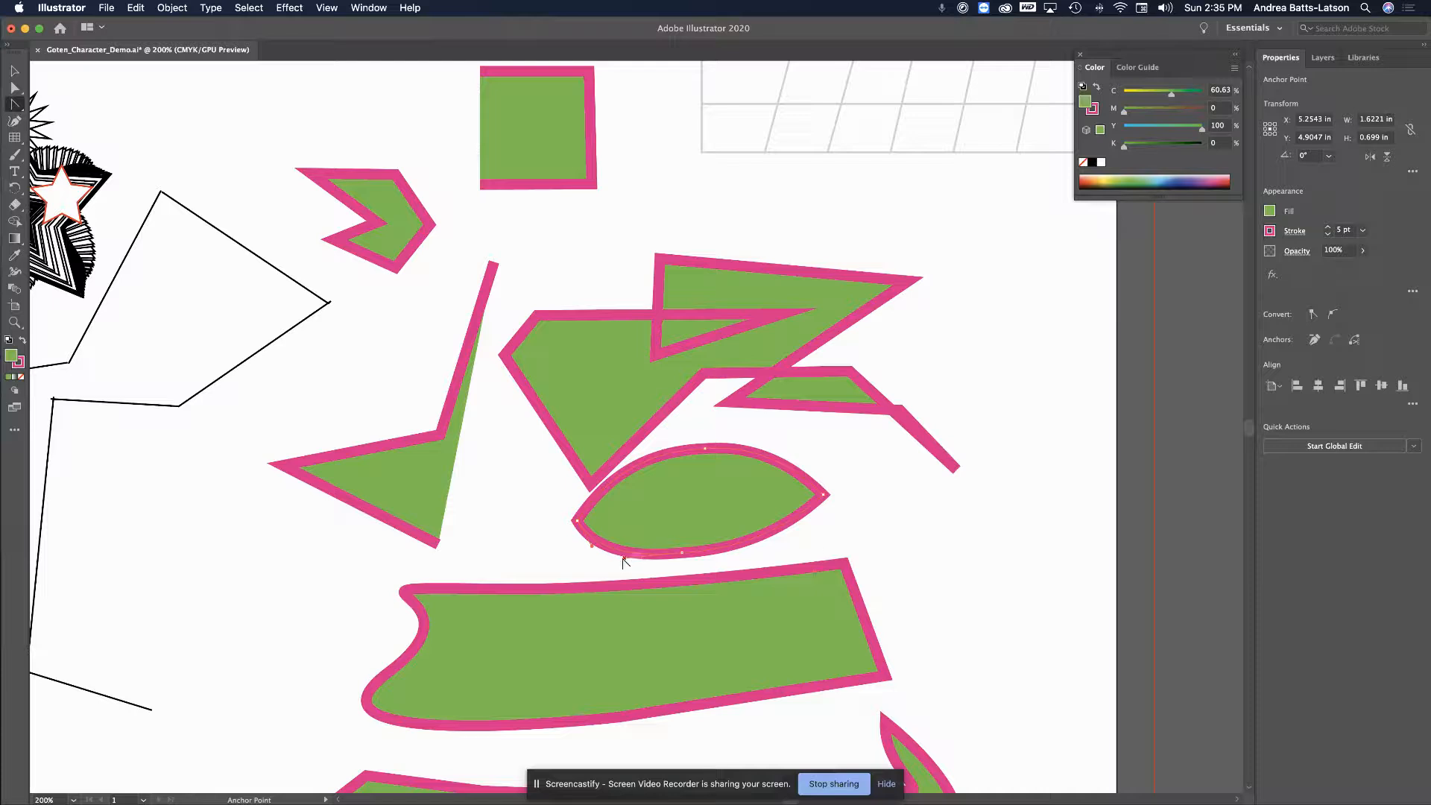
drag(625, 556, 678, 510)
drag(707, 448, 745, 488)
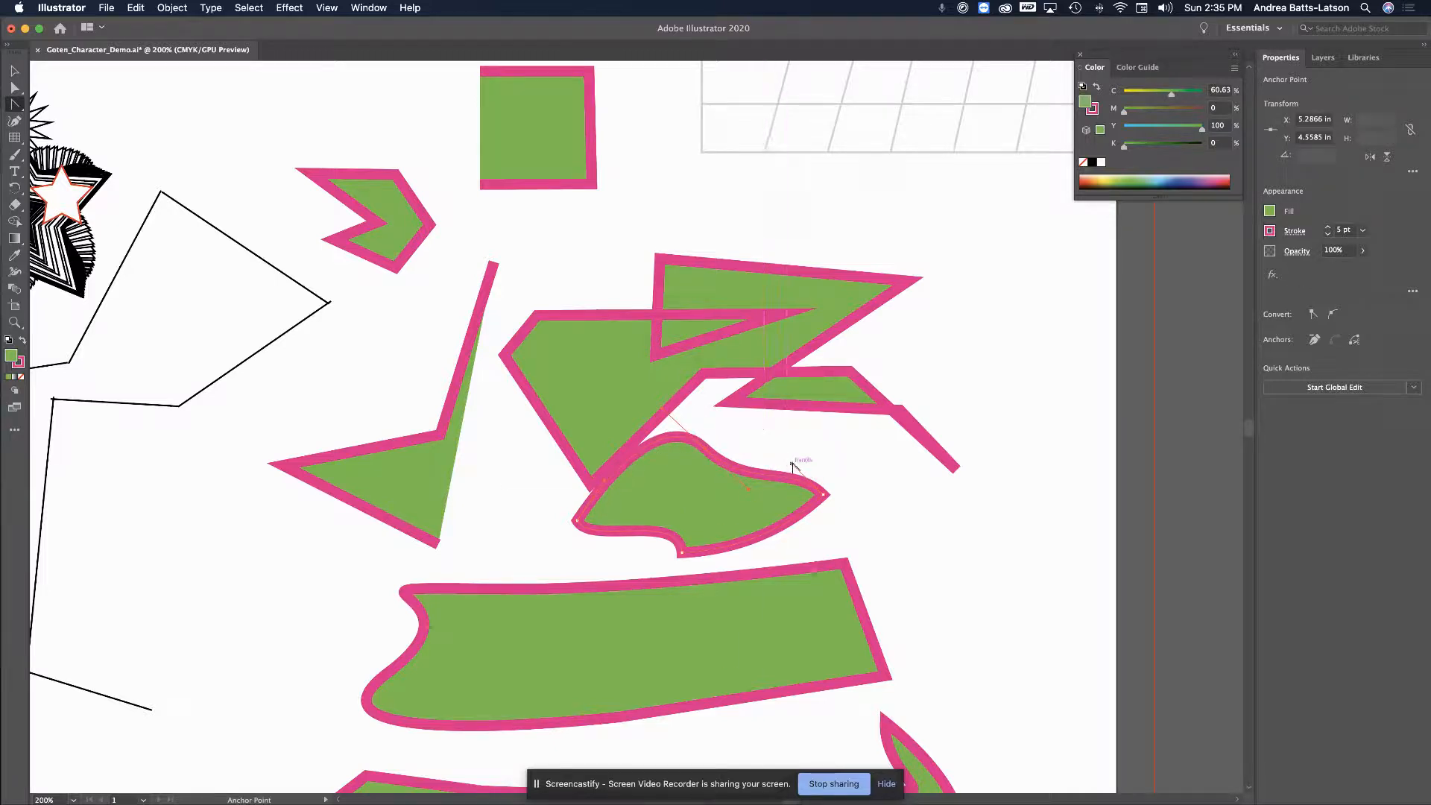
drag(792, 463, 861, 447)
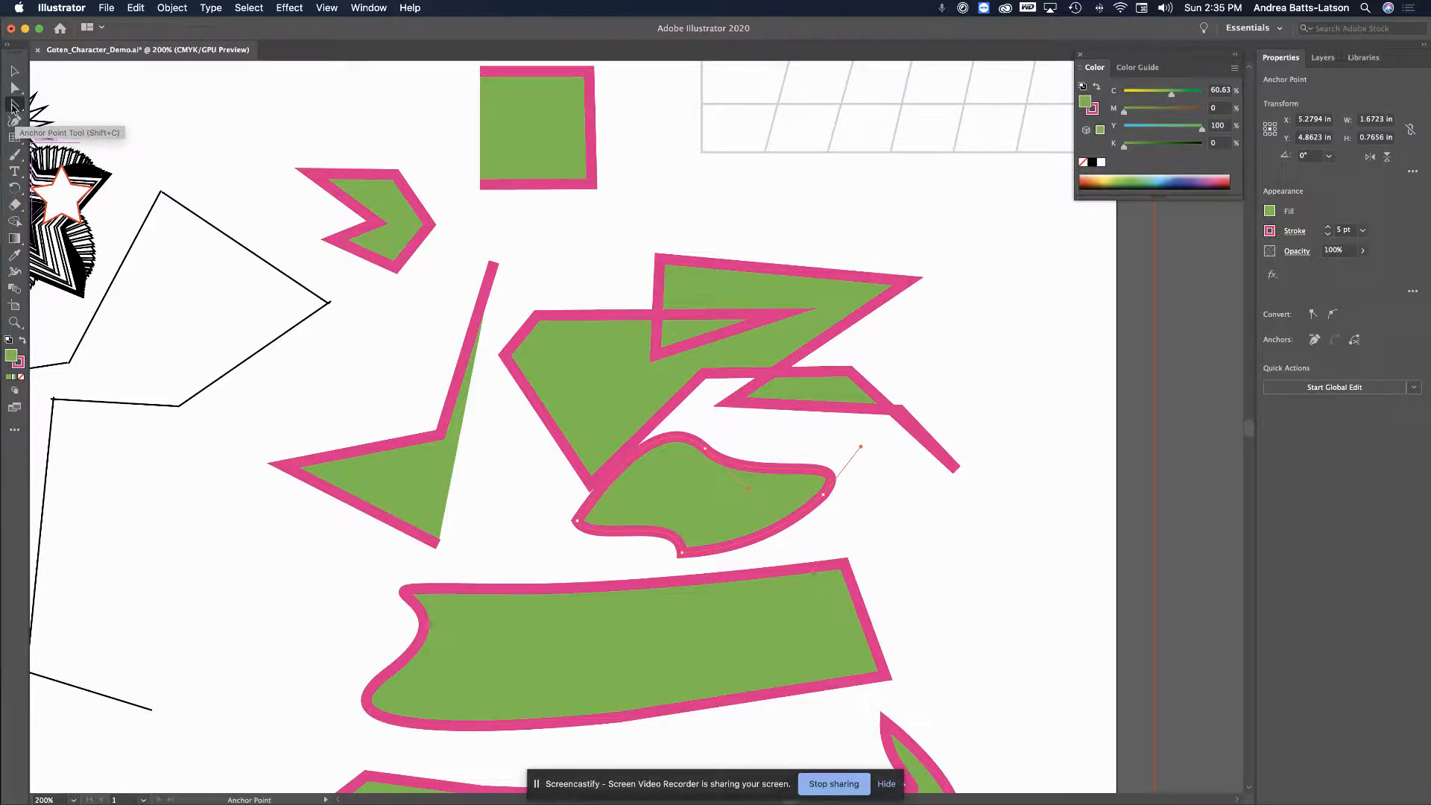
Move the large green polygon up about 0.29 in, clear of the curvy blob
click(14, 71)
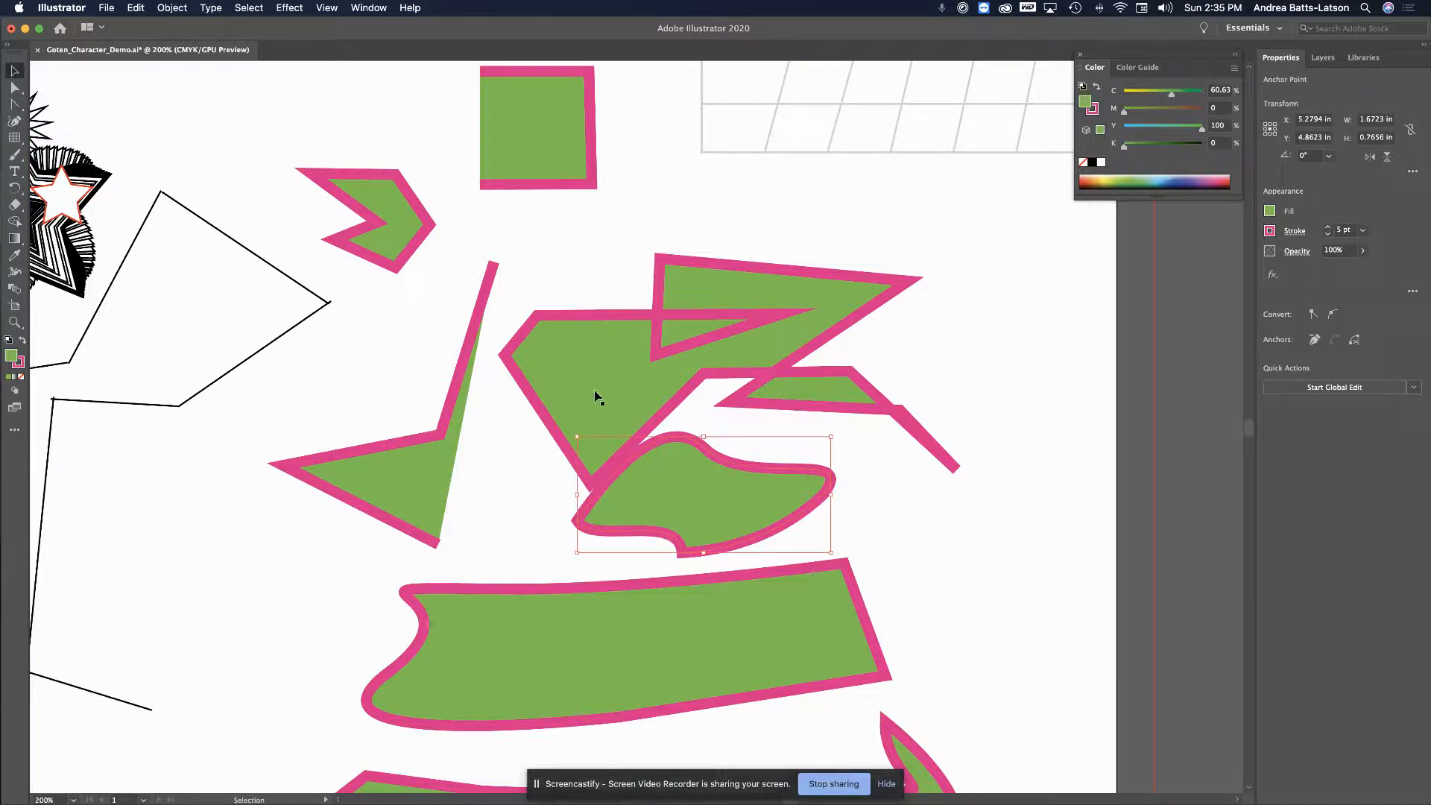
click(521, 343)
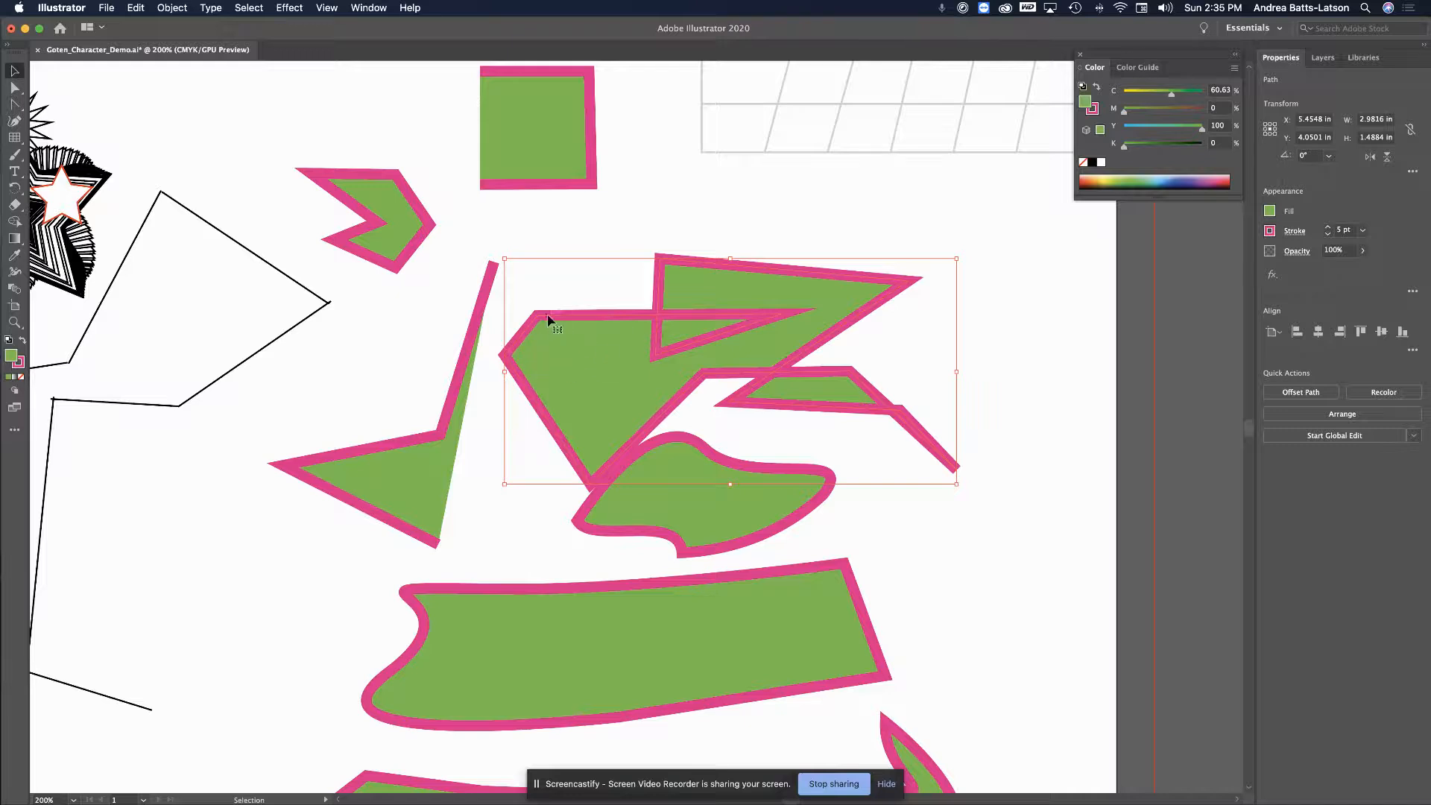
drag(549, 320, 552, 278)
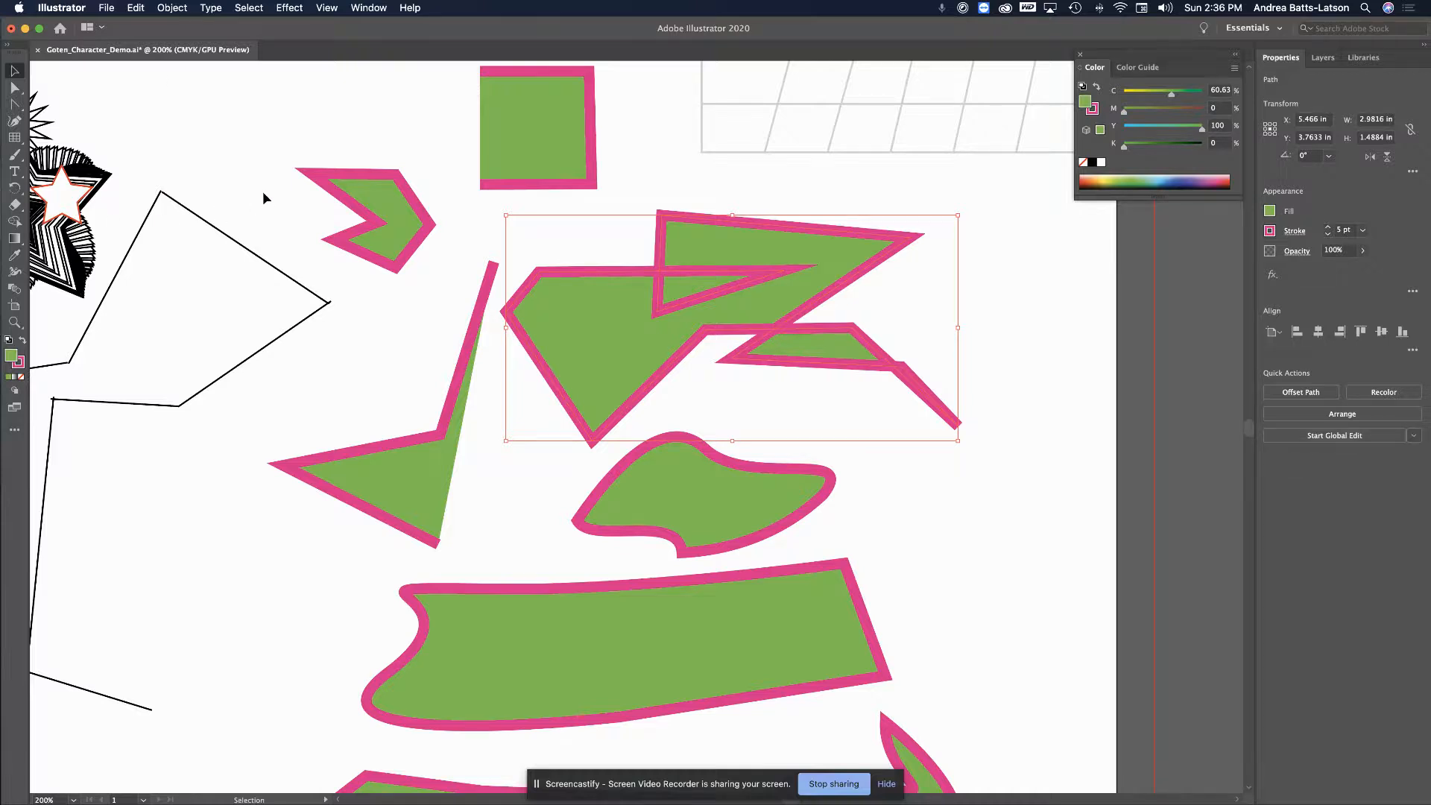
click(14, 106)
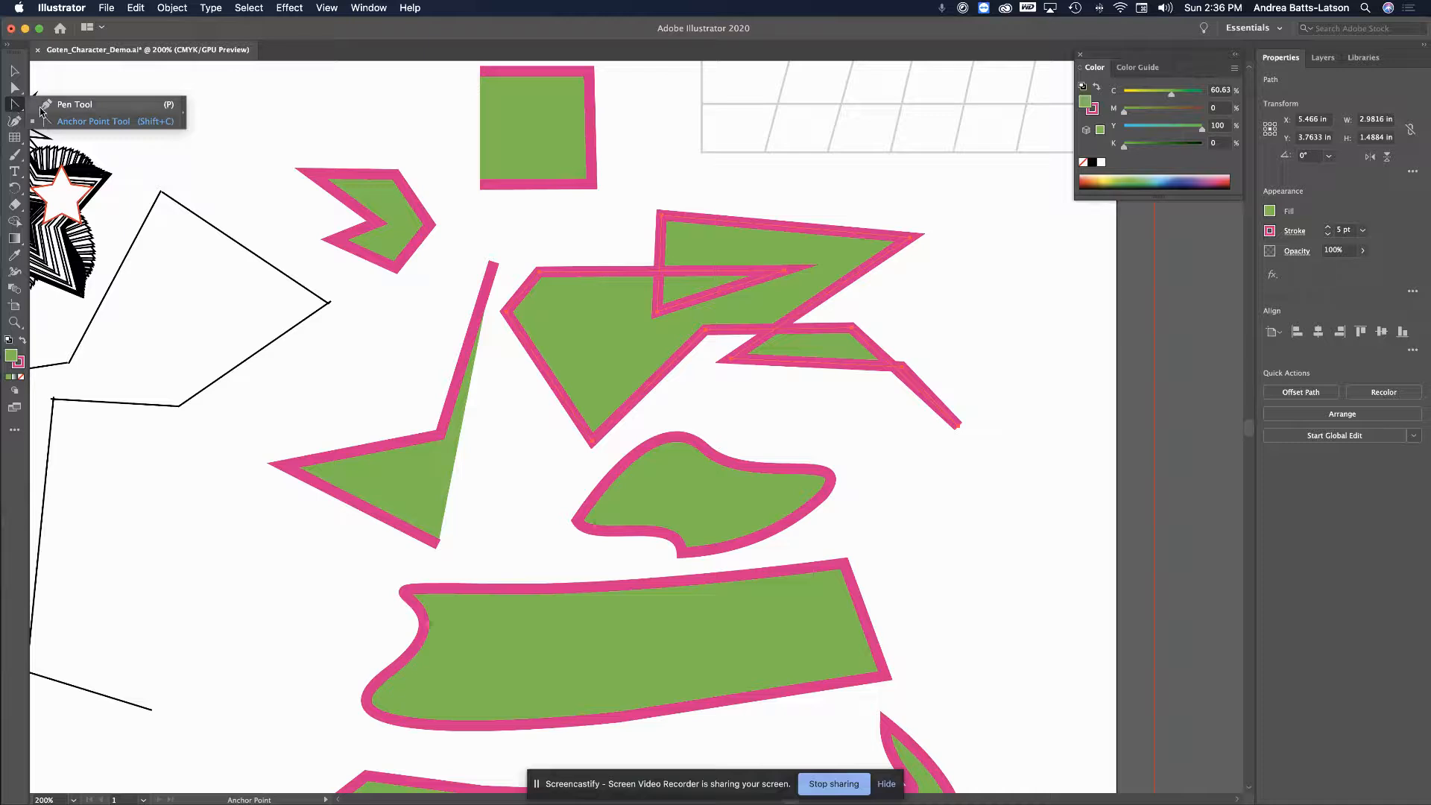
Delete three corner points from the green polygons, leaving the right-hand shape a triangle
click(45, 106)
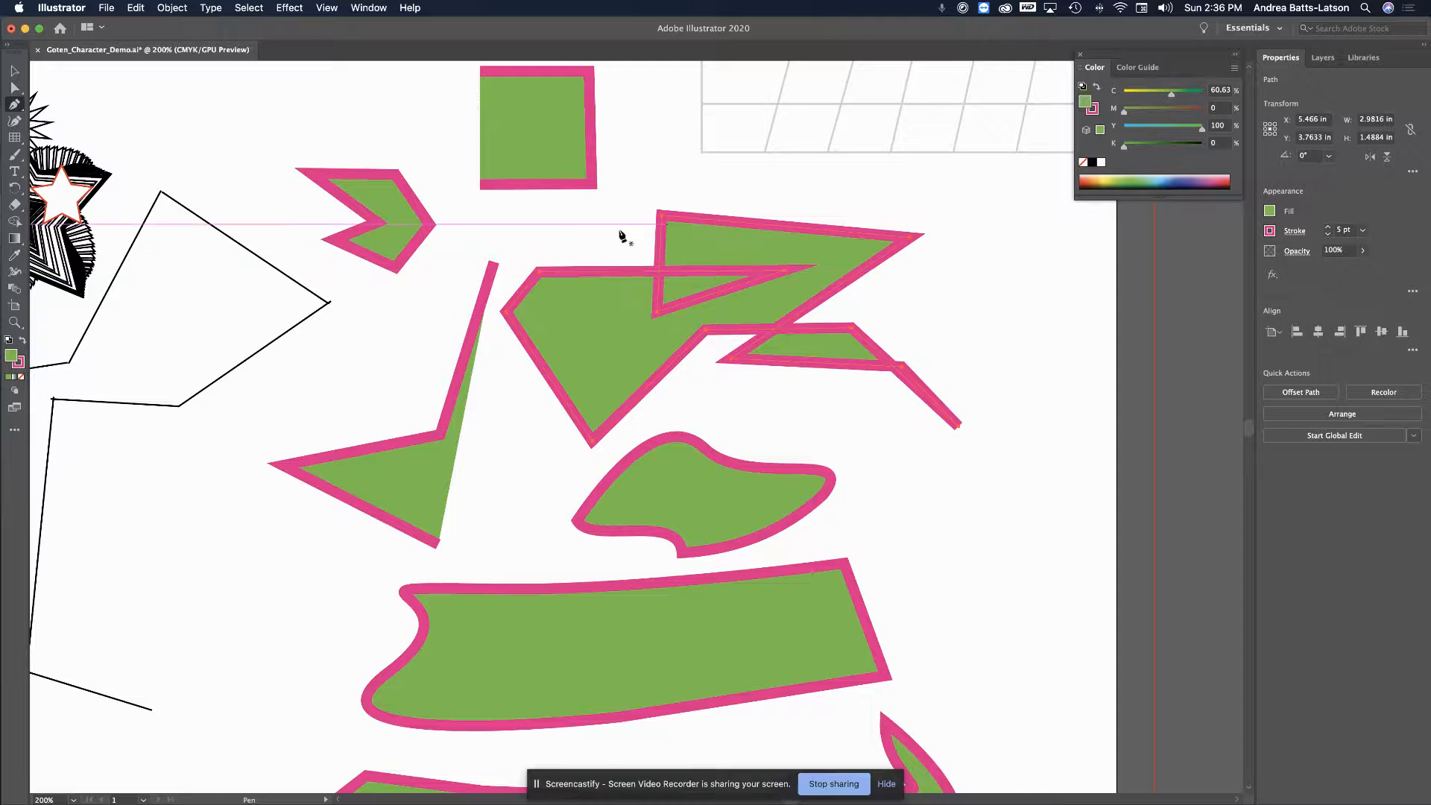
click(540, 277)
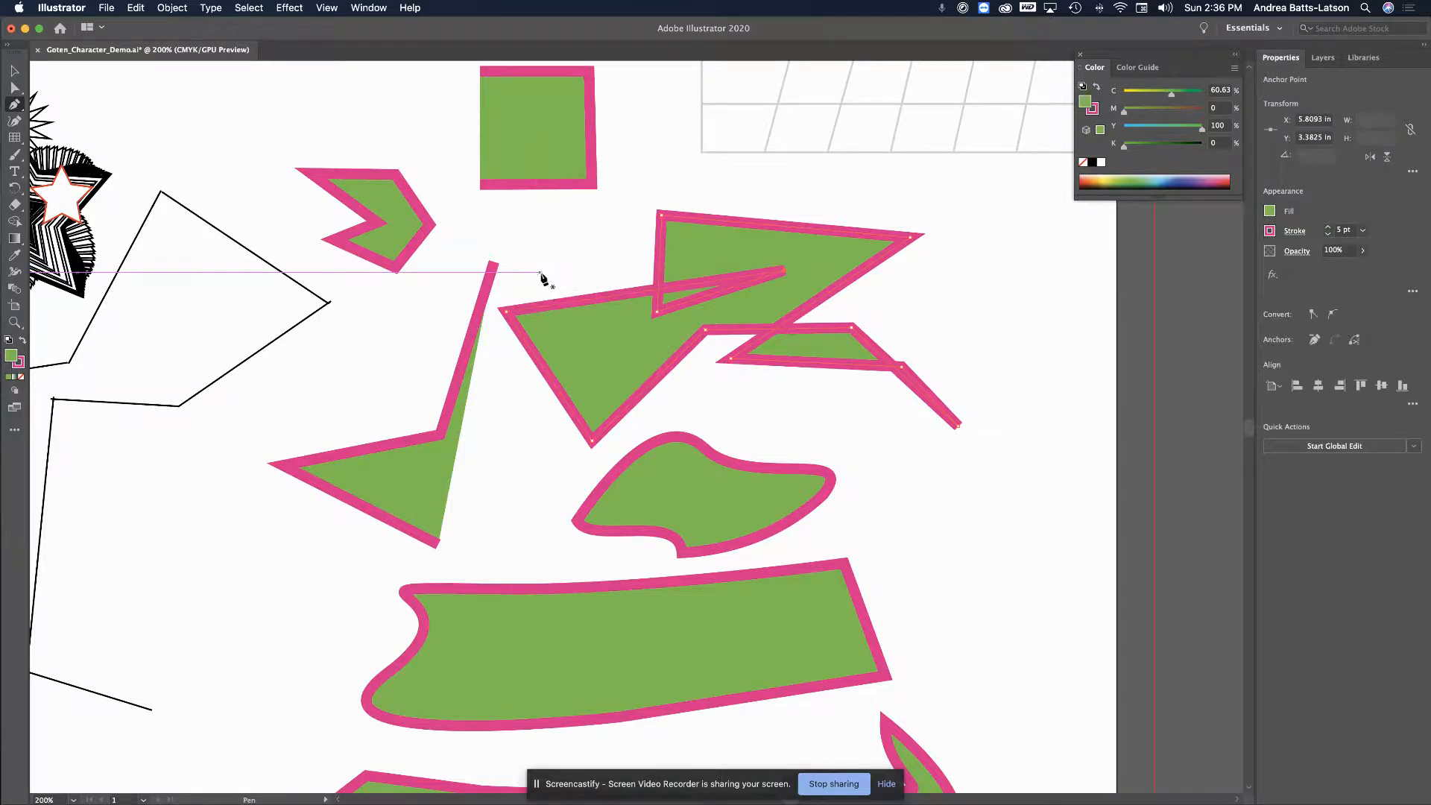
click(656, 314)
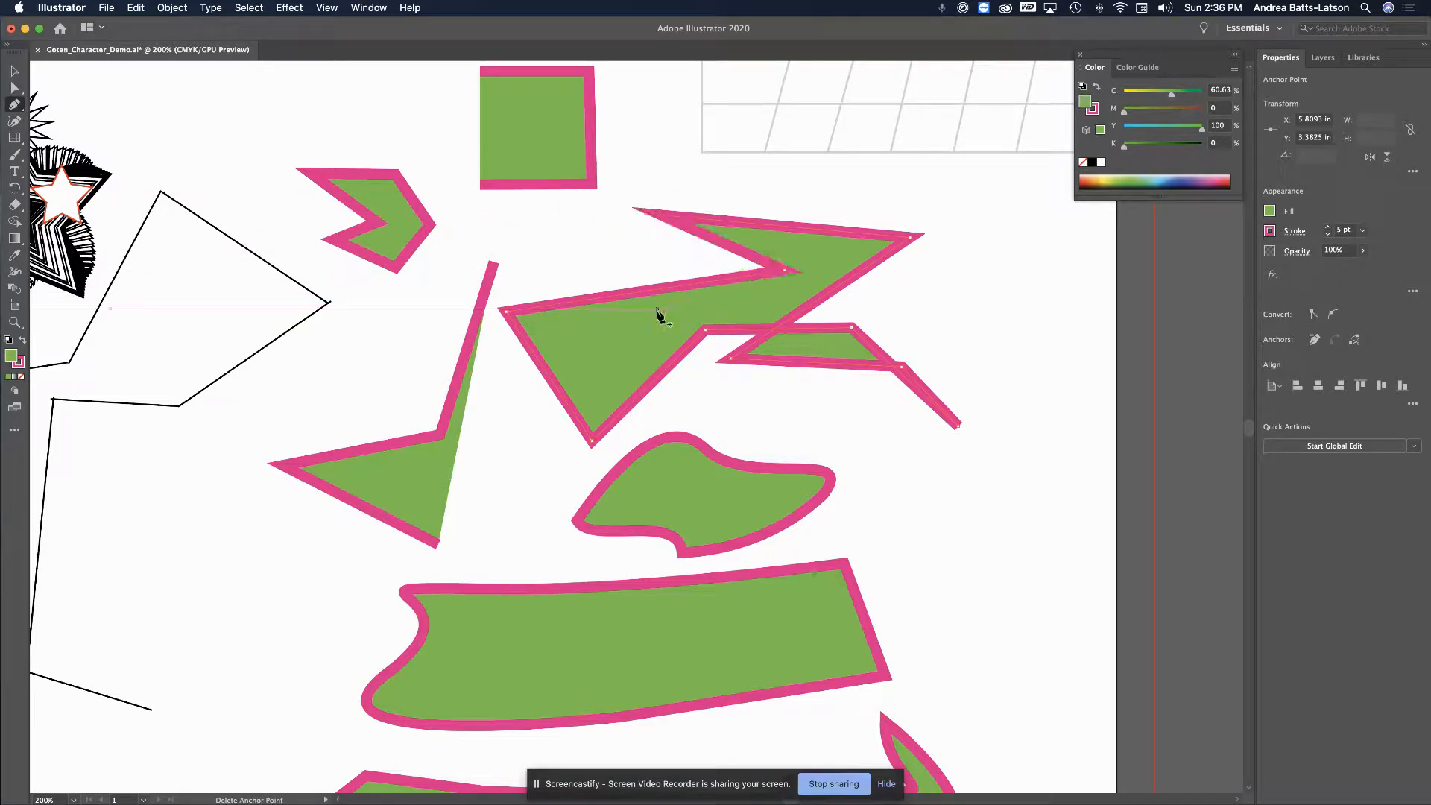
click(902, 368)
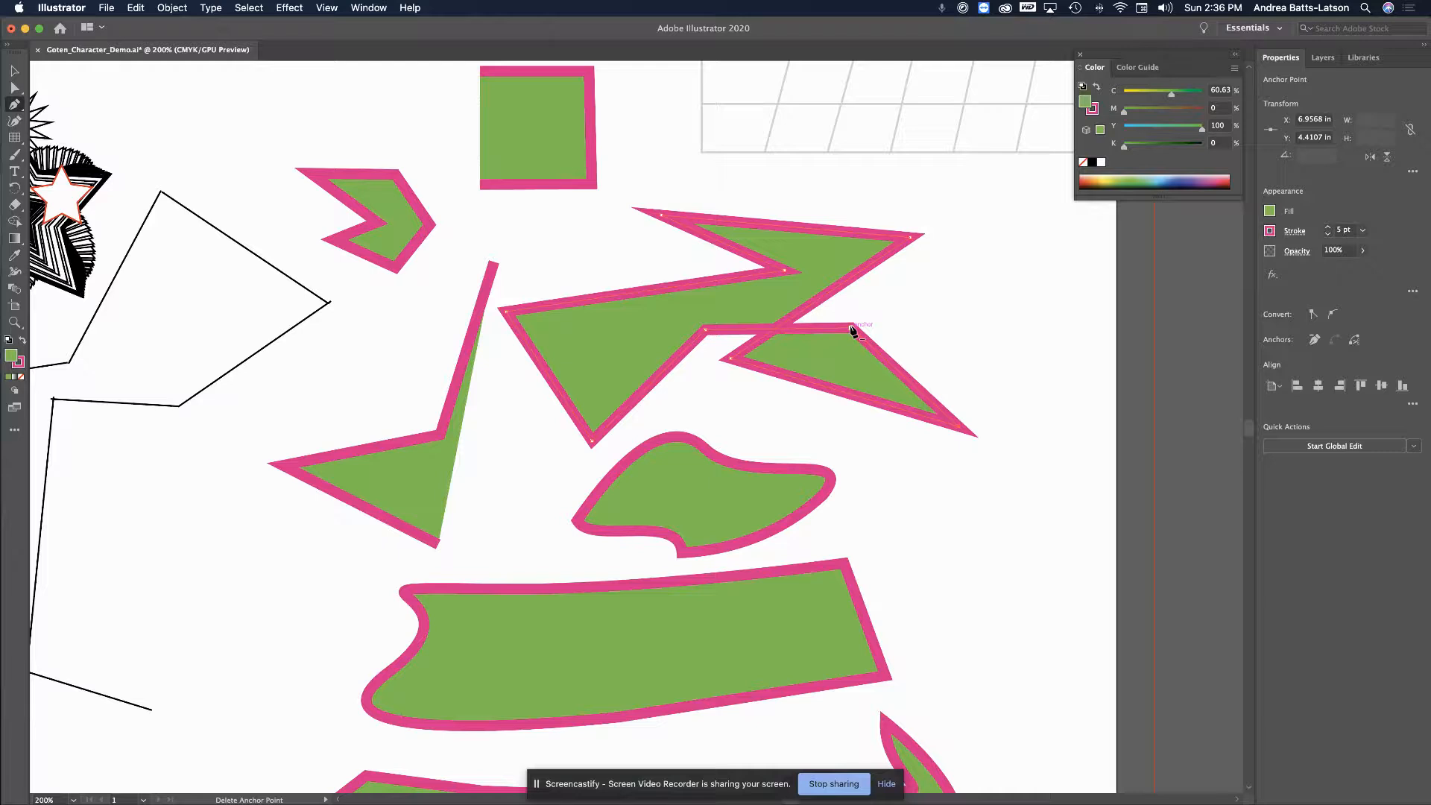
key(plus)
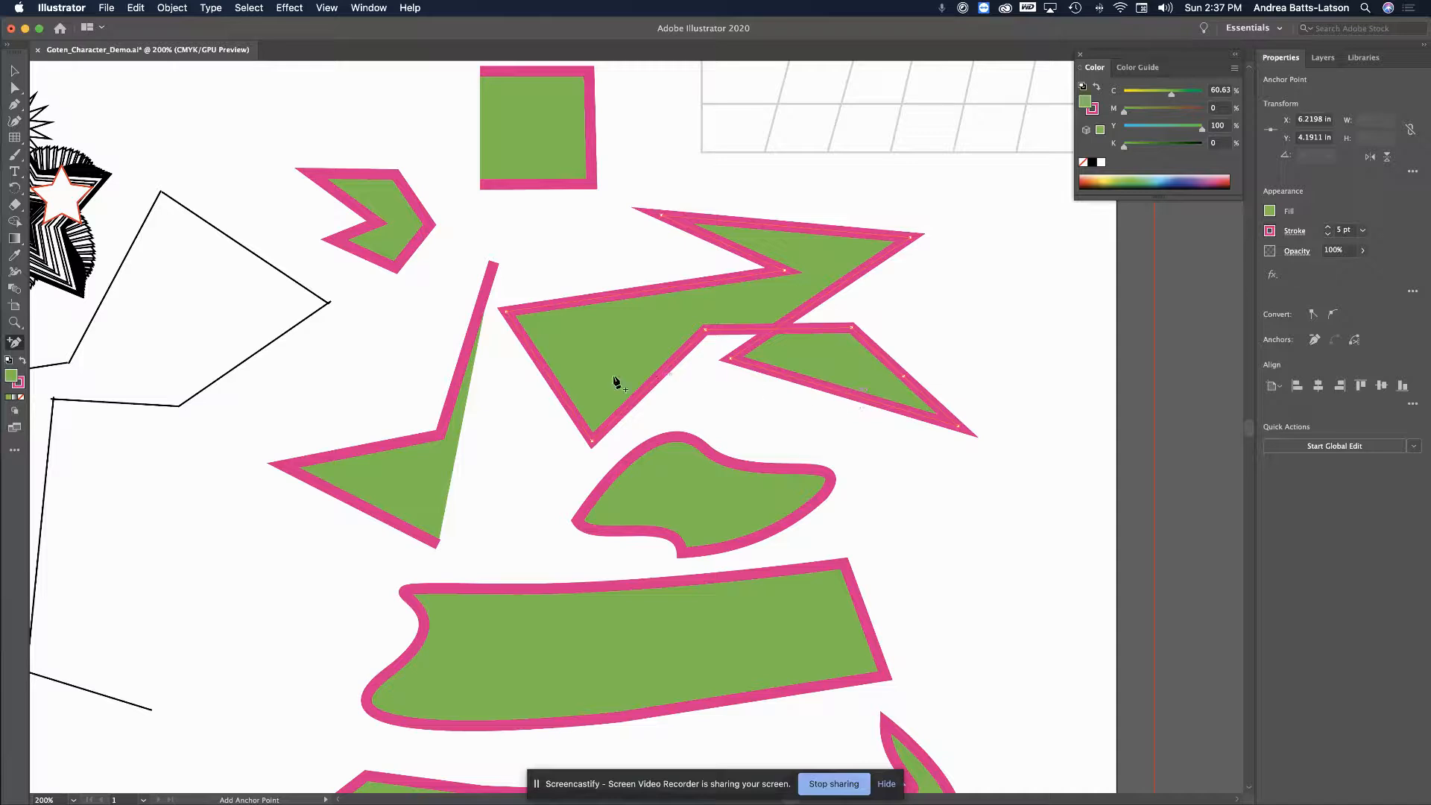
Add an anchor and drag edges to make the triangle many-sided and notch the large shape's top
click(638, 295)
key(a)
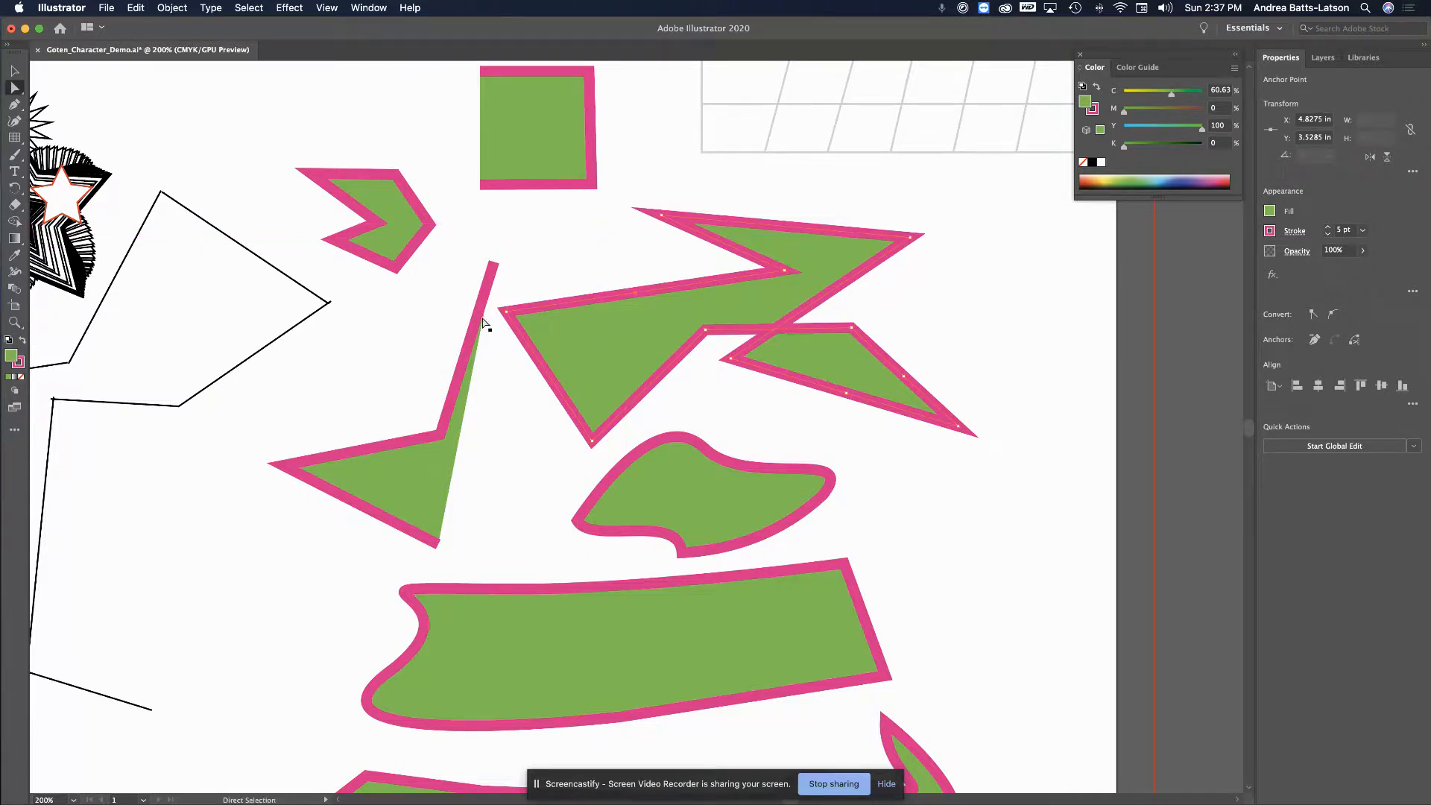
drag(903, 376, 932, 340)
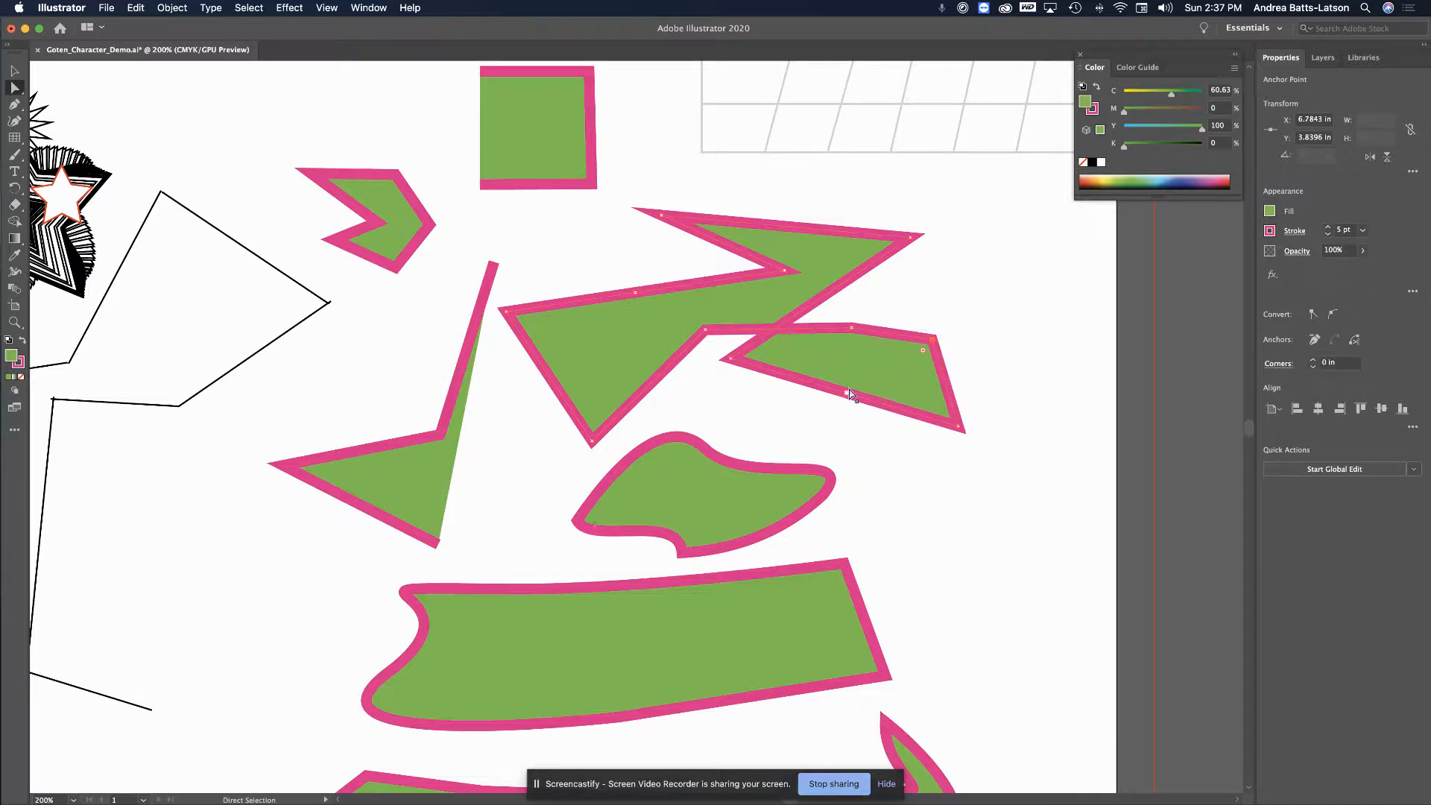
drag(846, 395, 841, 418)
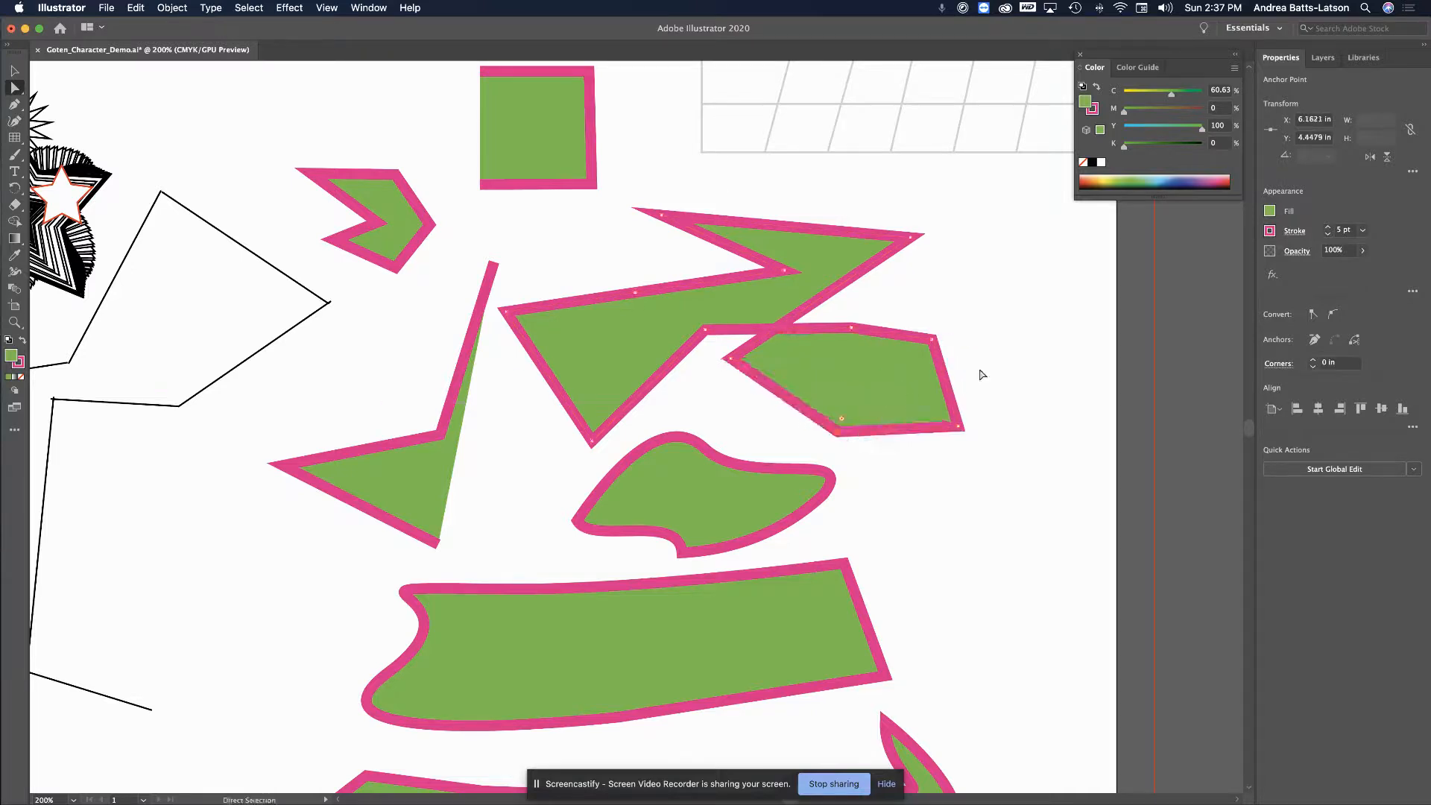
drag(855, 327, 866, 312)
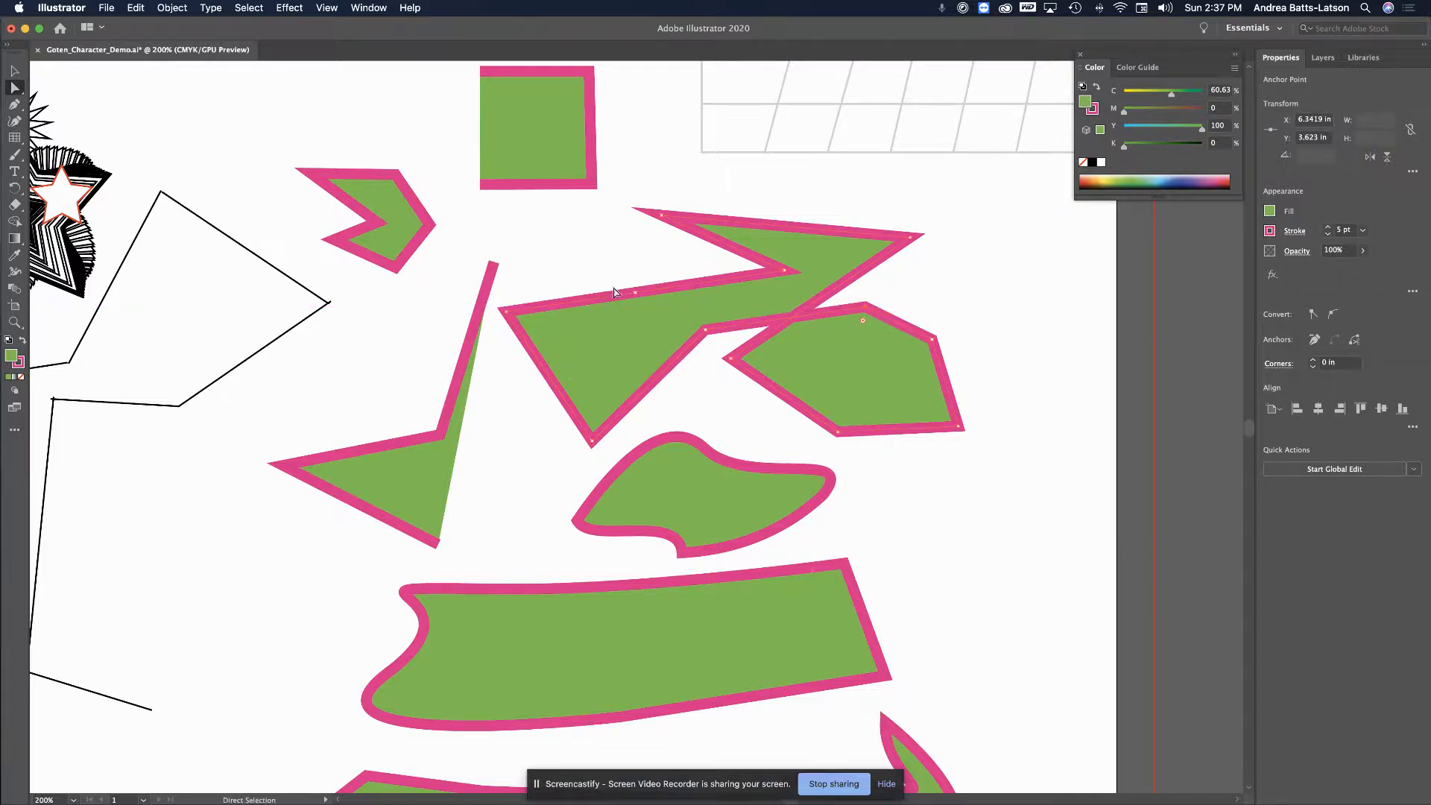
drag(635, 293, 623, 262)
drag(783, 270, 751, 261)
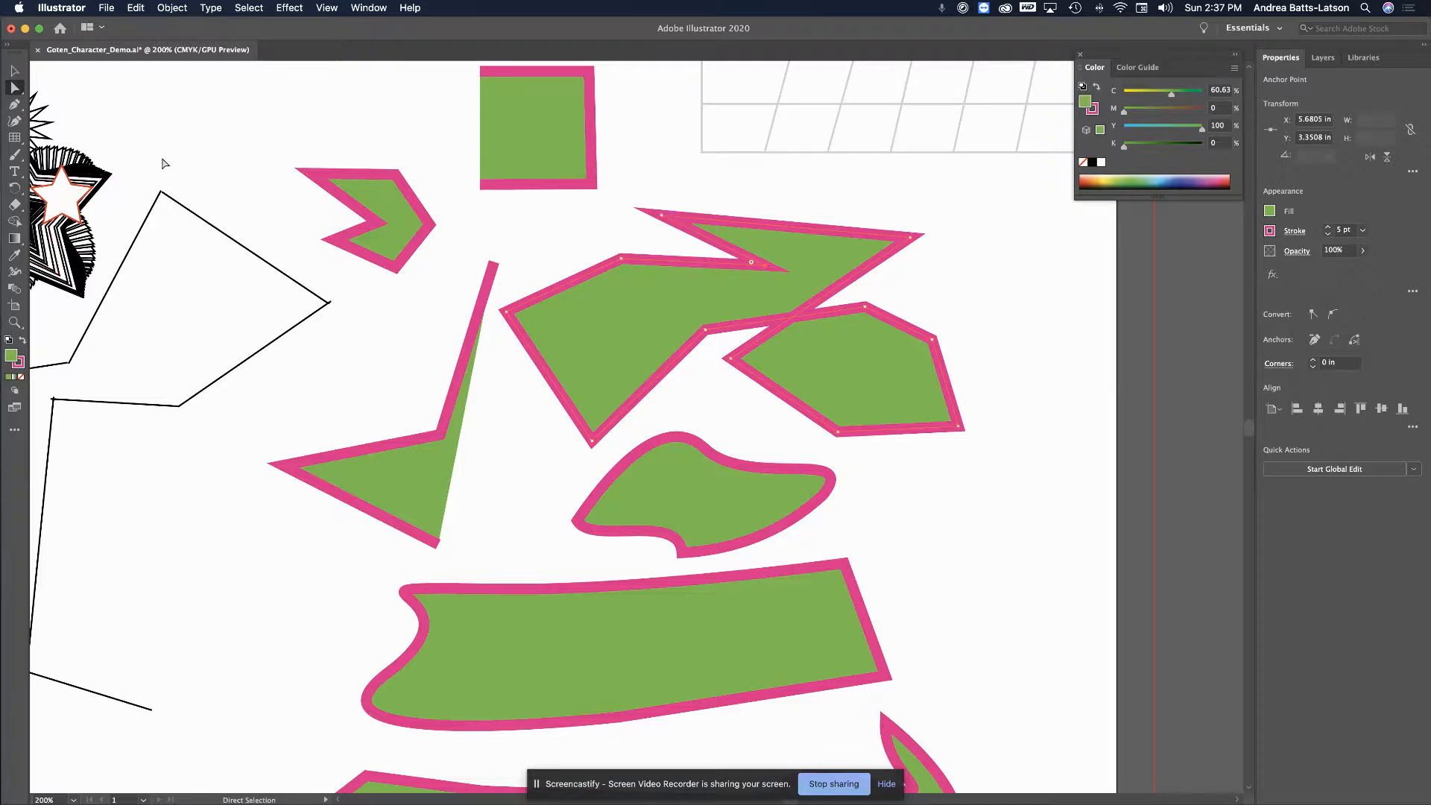
Scroll to the lower-left artboard area and place a first Curvature Tool point inside the zigzag outline
scroll(164, 163, left, 5)
scroll(164, 163, down, 4)
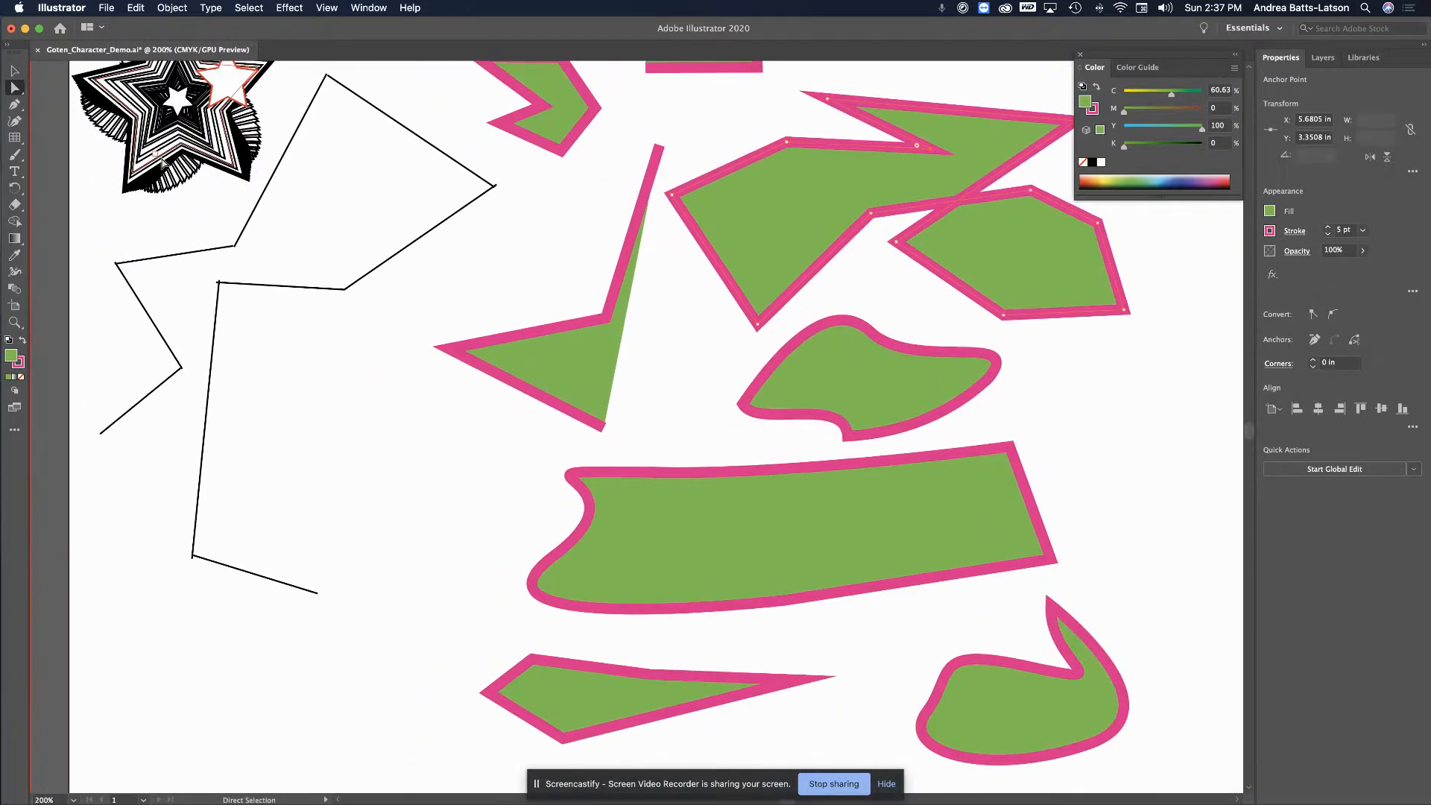
scroll(164, 164, left, 2)
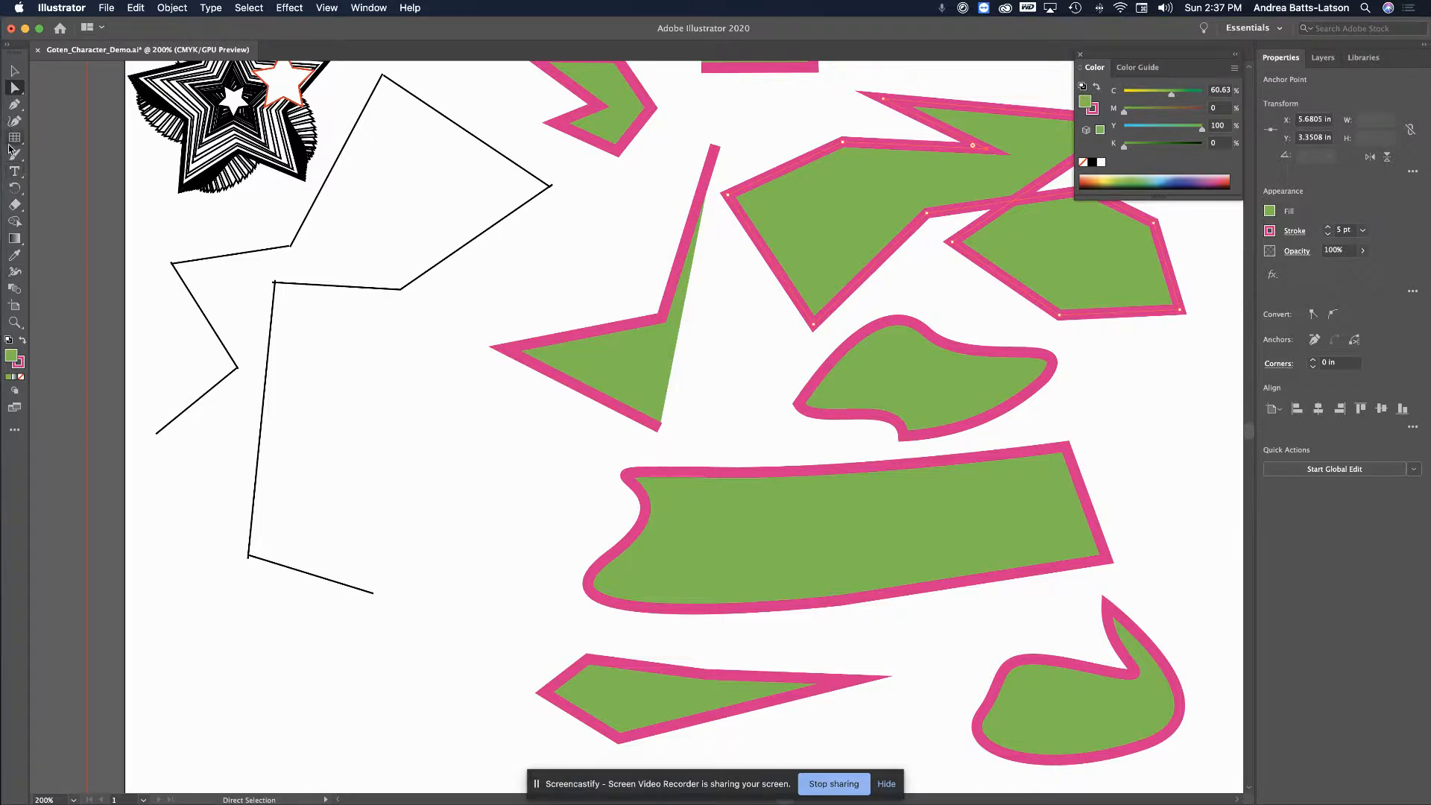
click(13, 106)
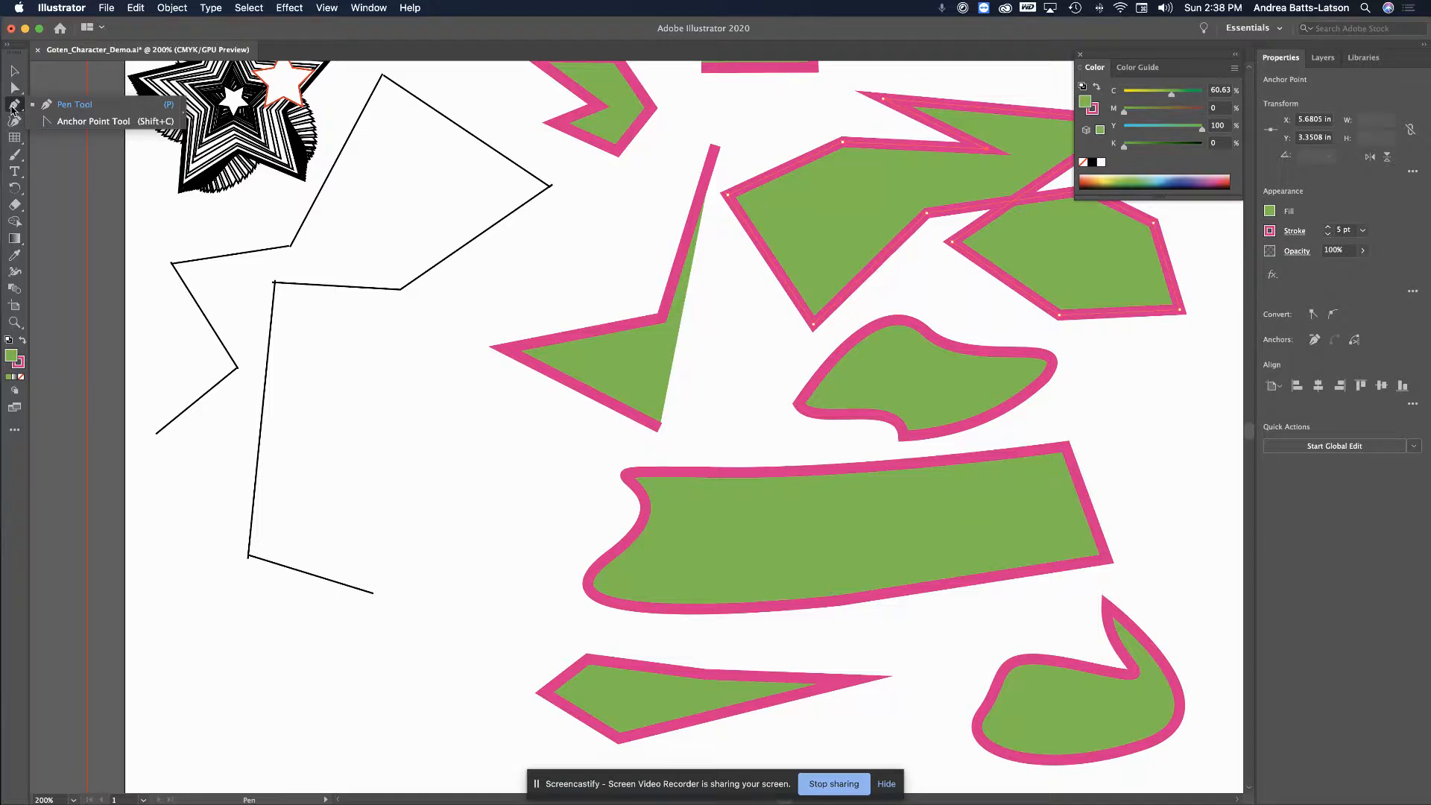
scroll(377, 310, down, 4)
scroll(377, 310, left, 1)
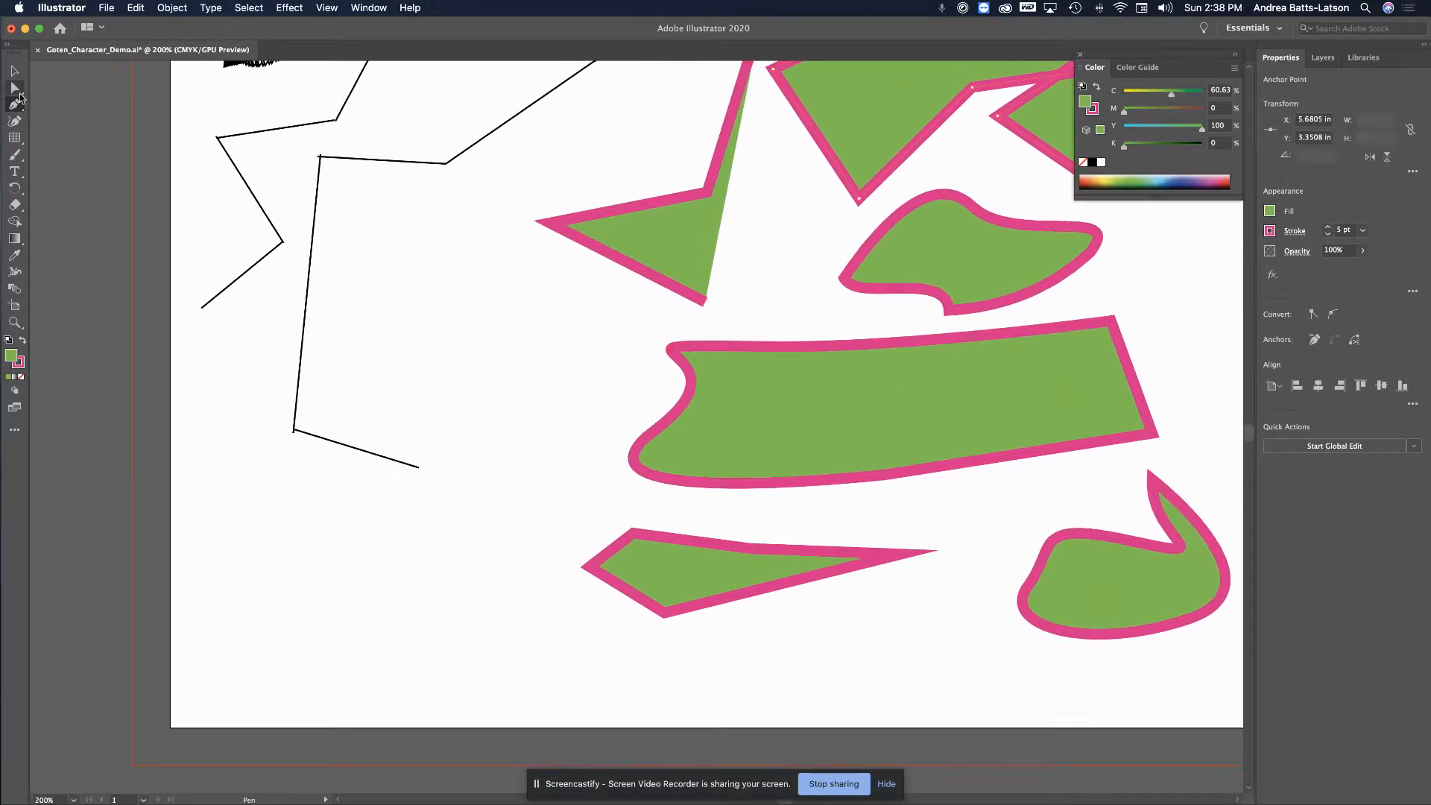
click(14, 121)
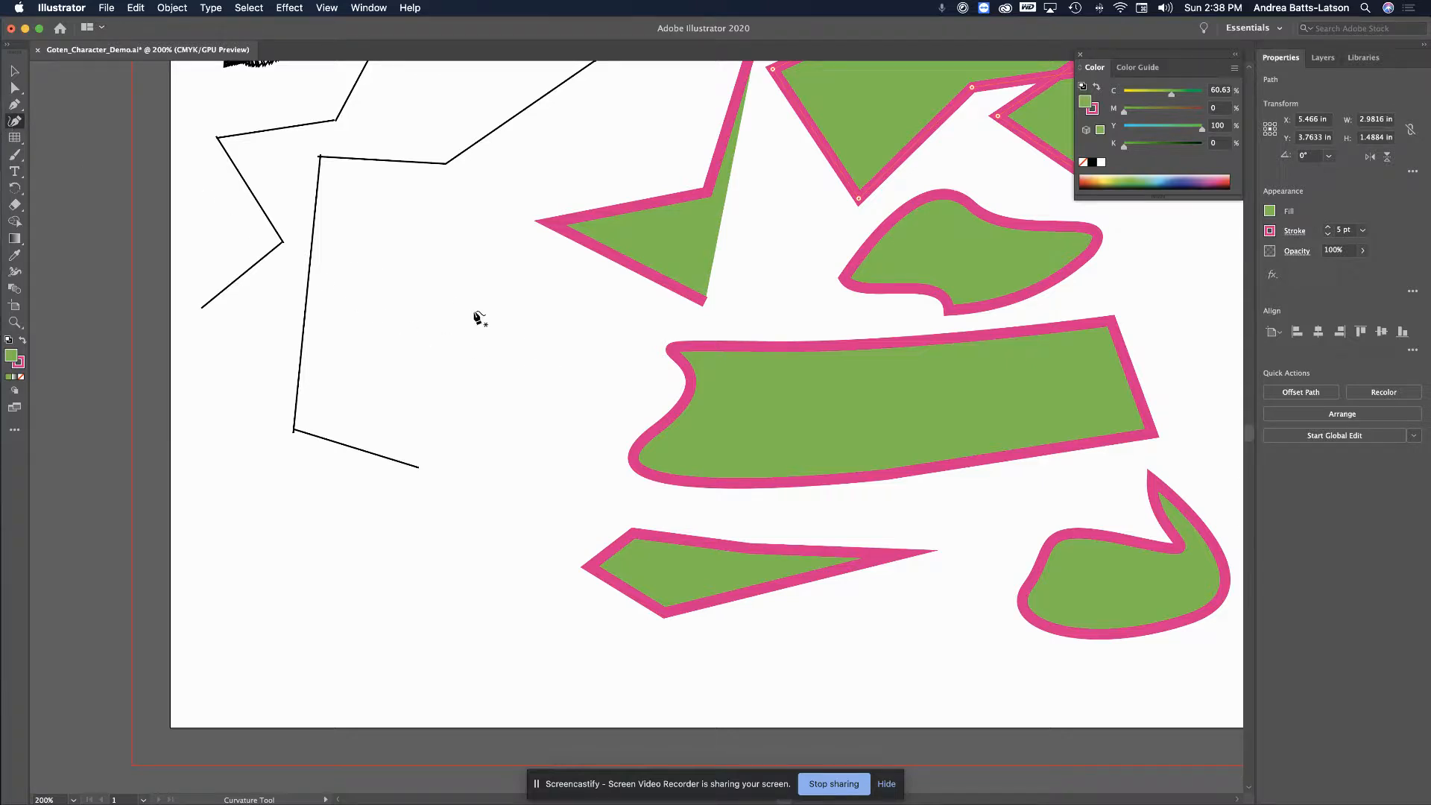
click(336, 264)
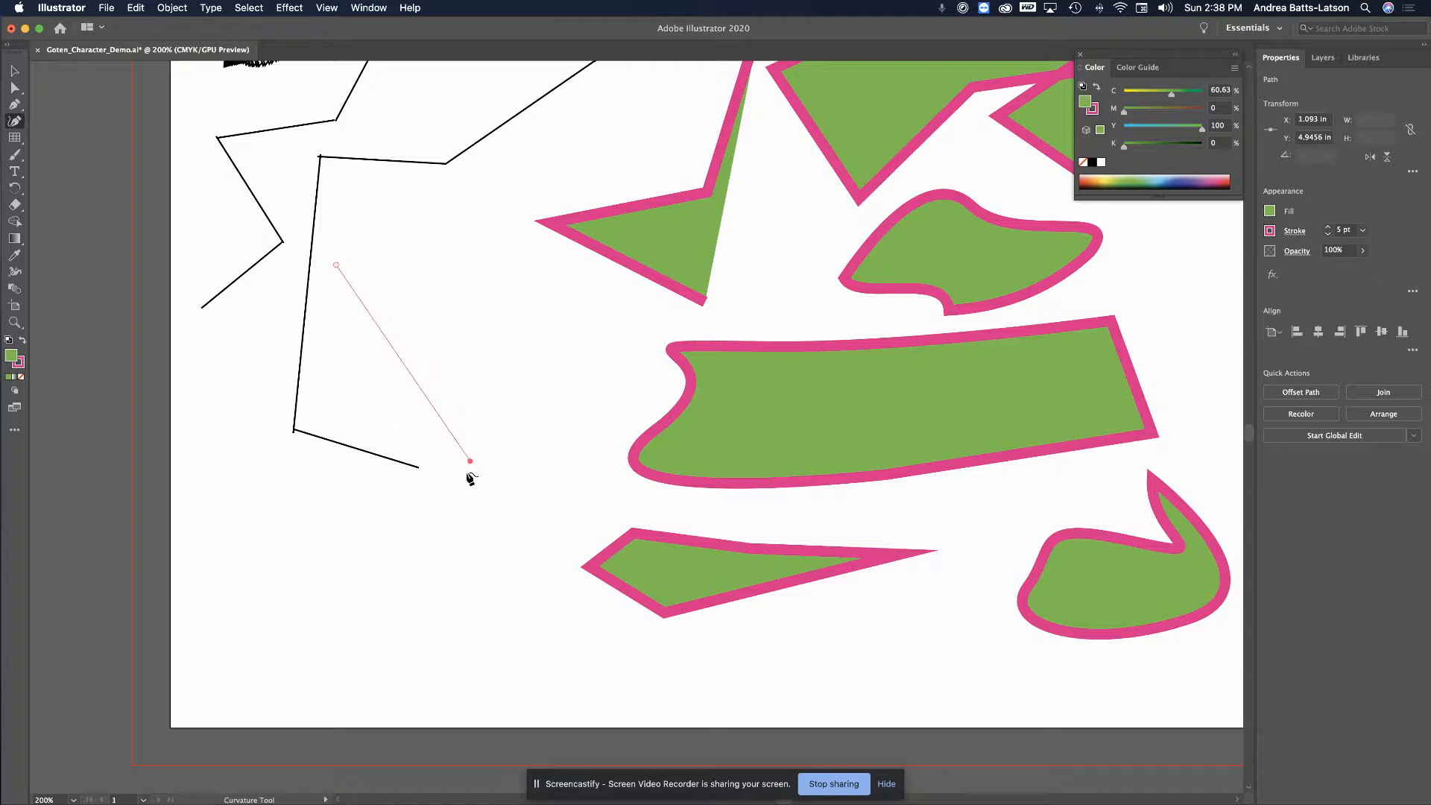
Add three more curve points and close the round green shape at its start
click(456, 294)
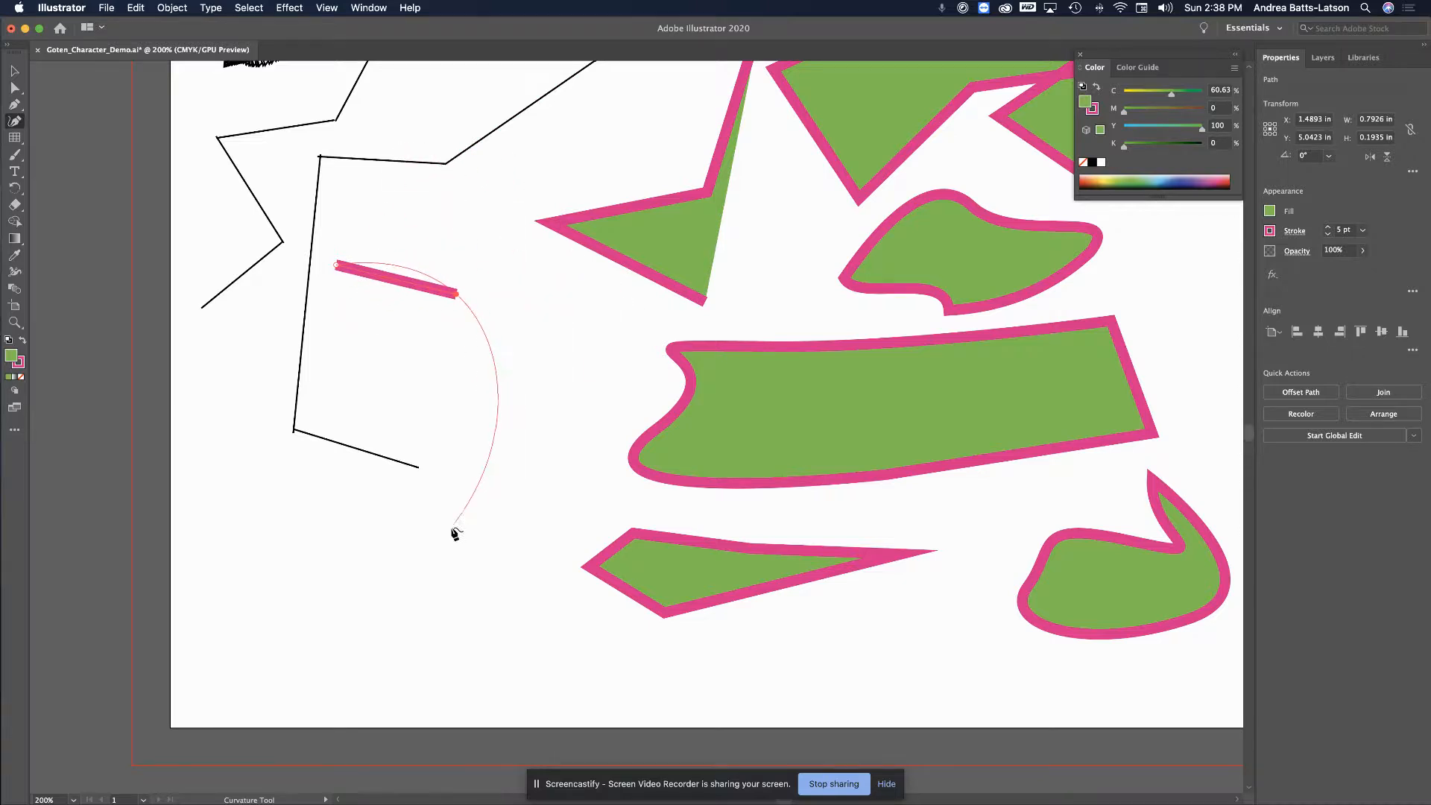
click(497, 497)
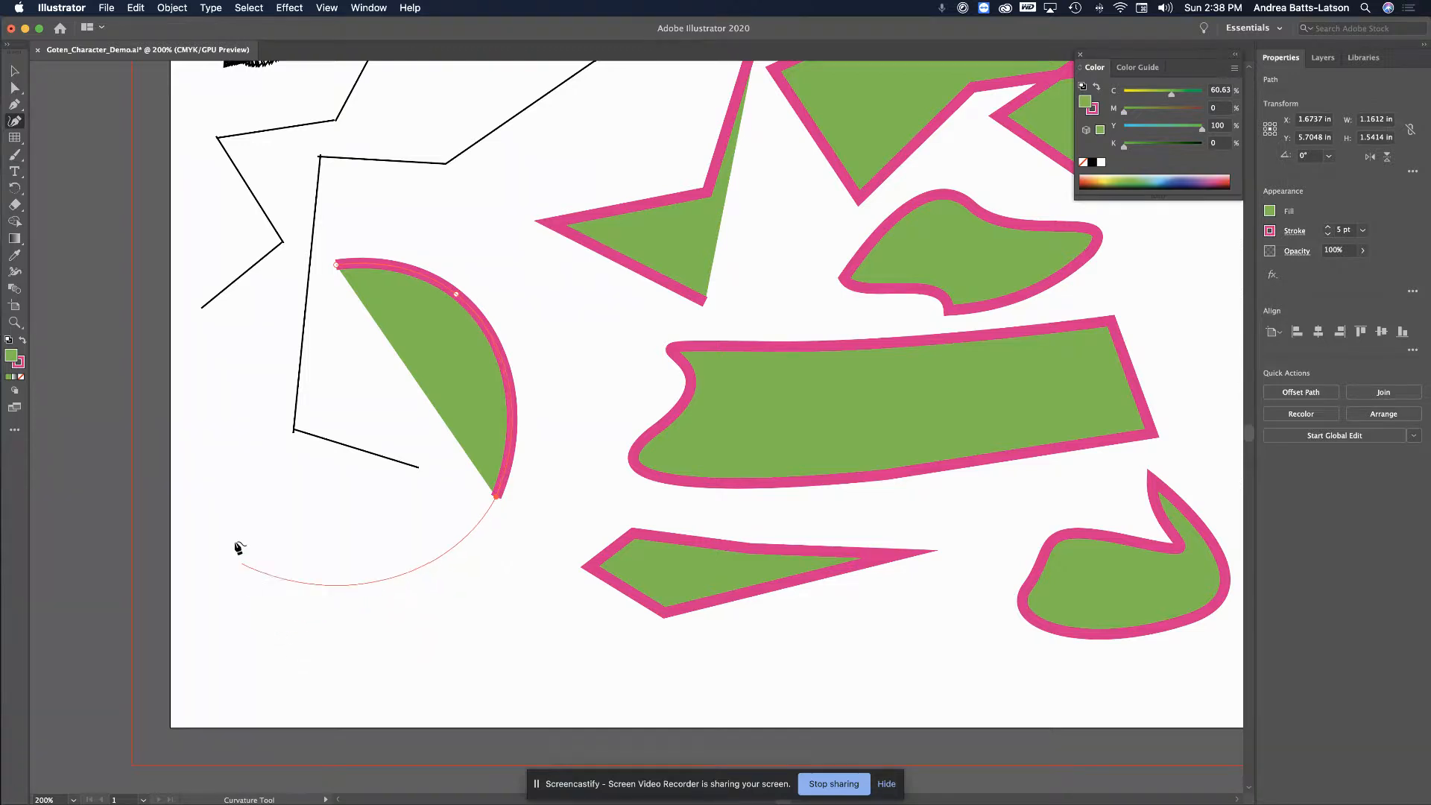
click(200, 532)
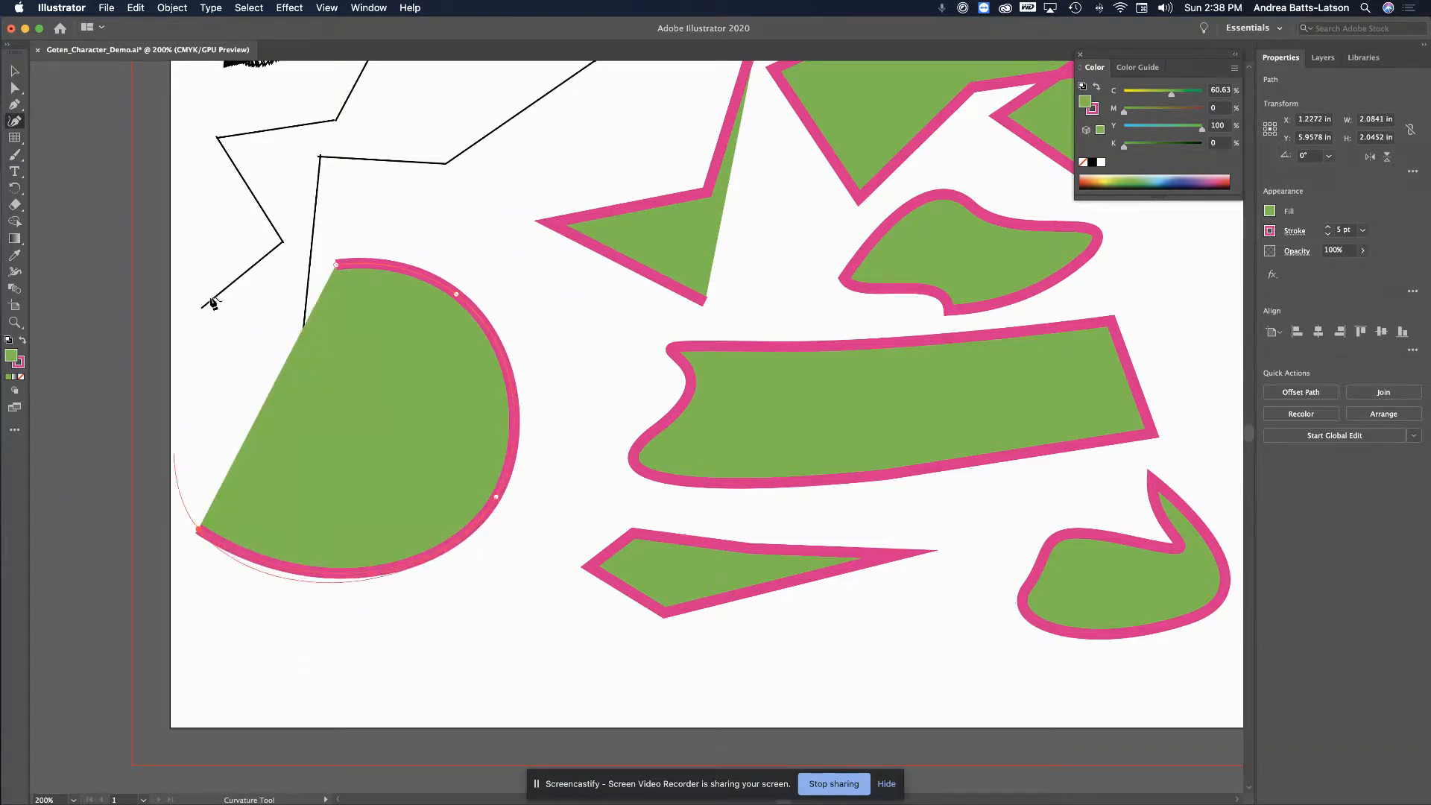
click(336, 265)
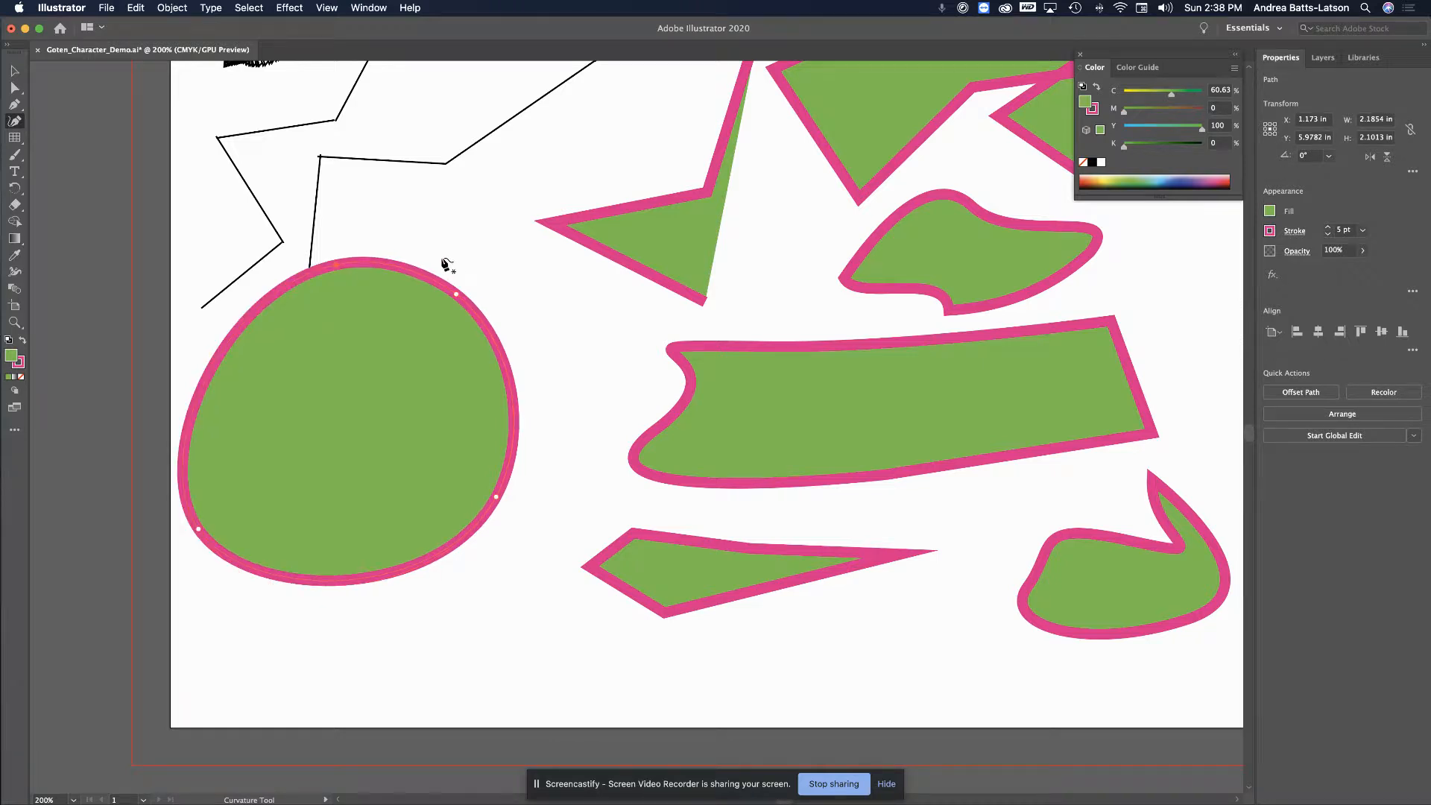
Draw a closed curved hook shape reaching into the round shape from the upper right
click(480, 207)
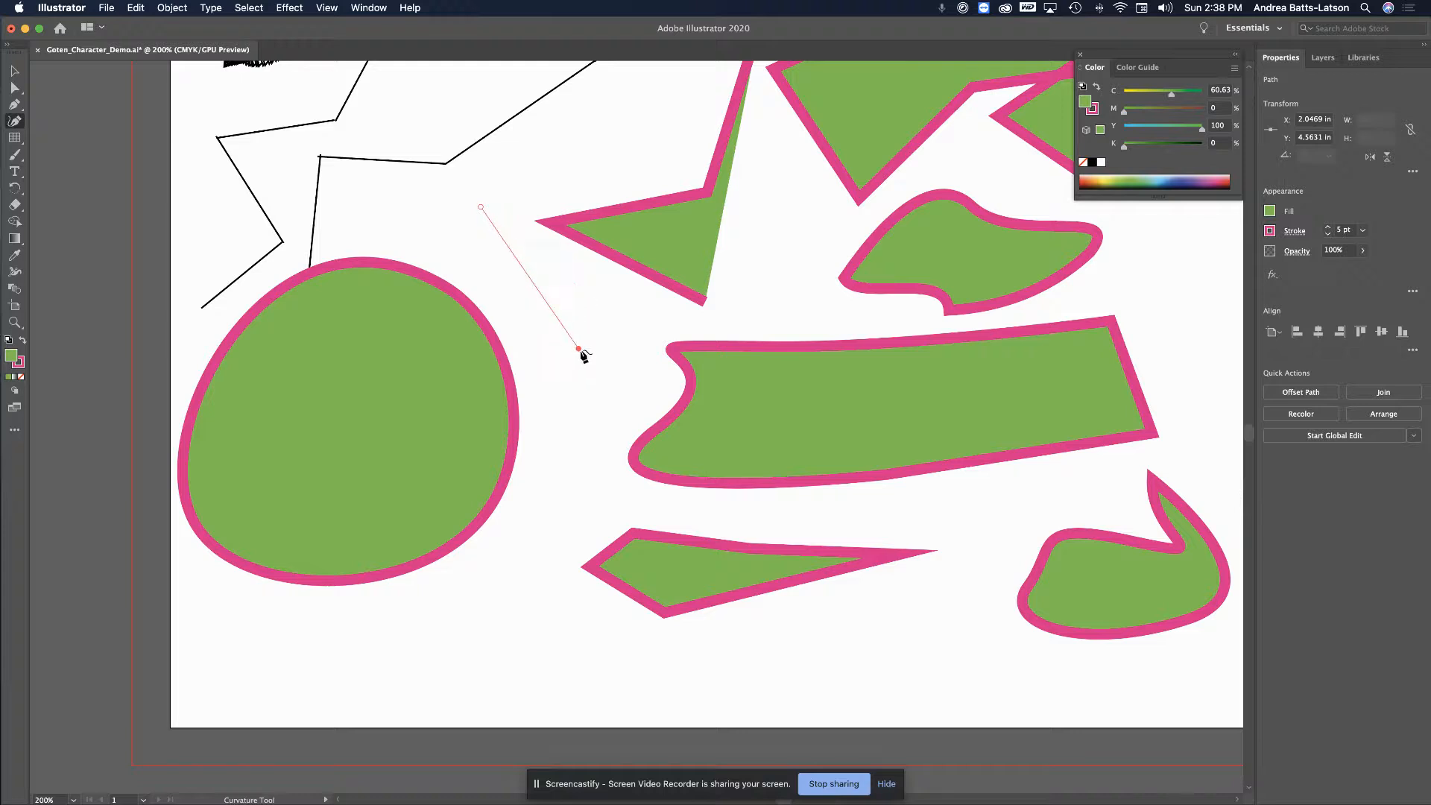
click(627, 316)
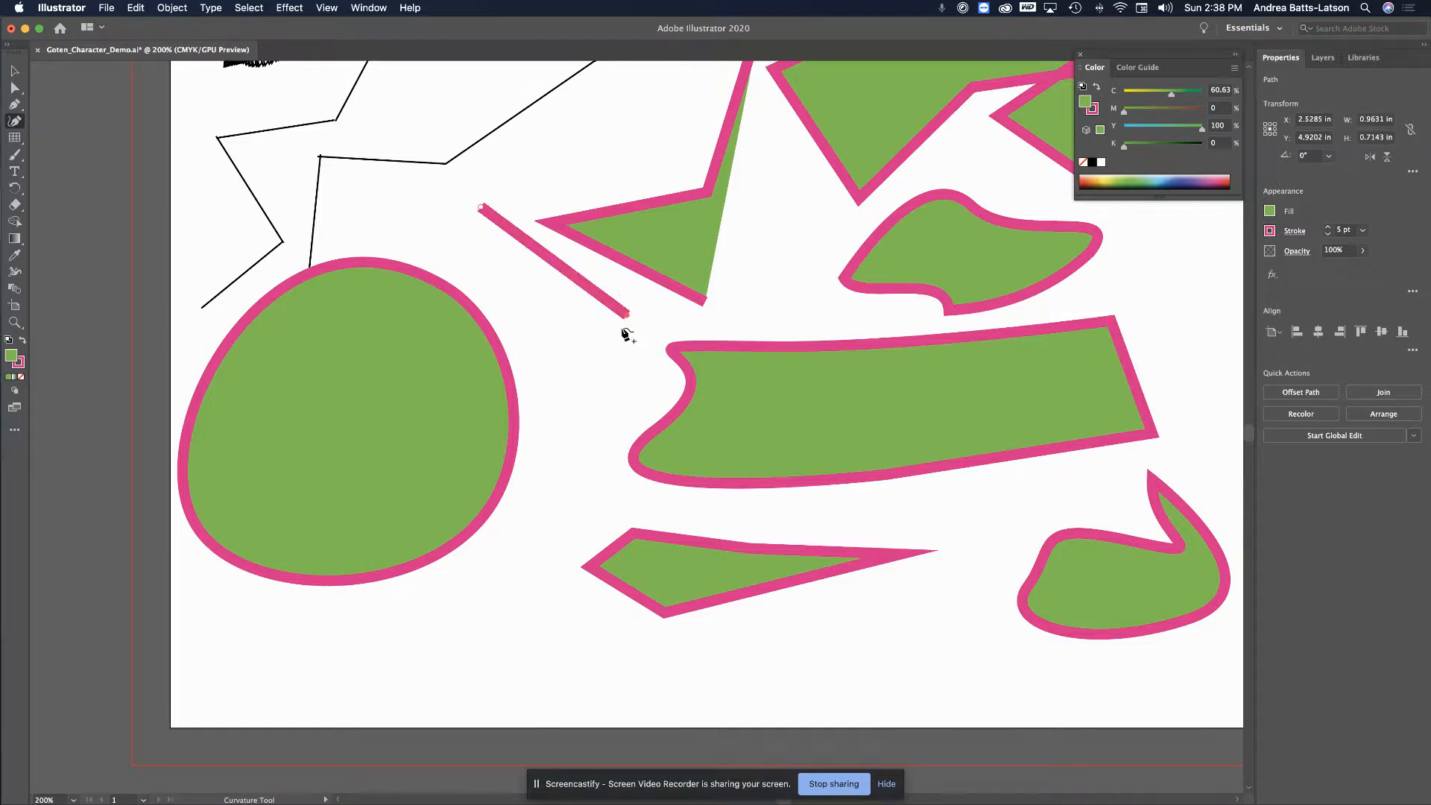
click(584, 460)
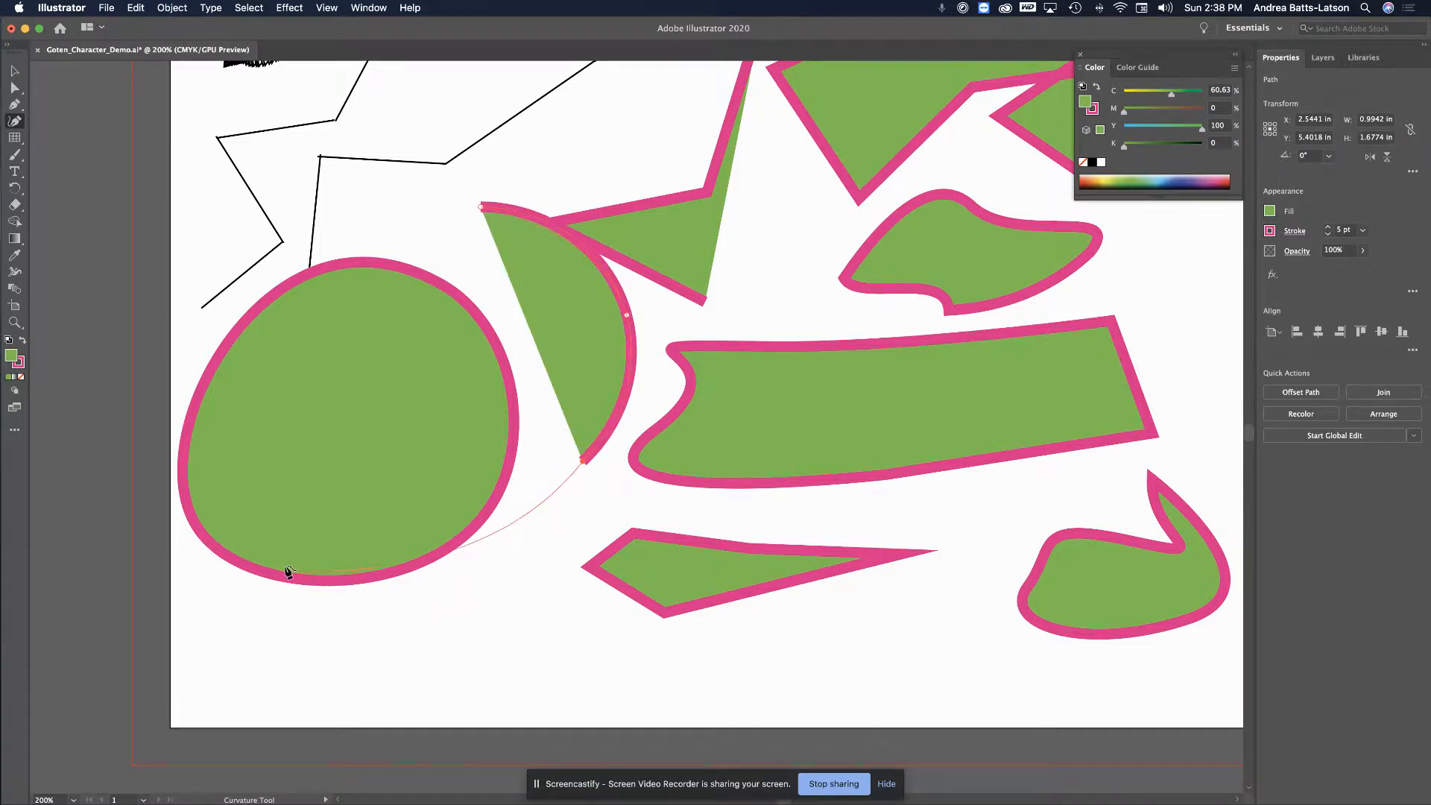
click(351, 423)
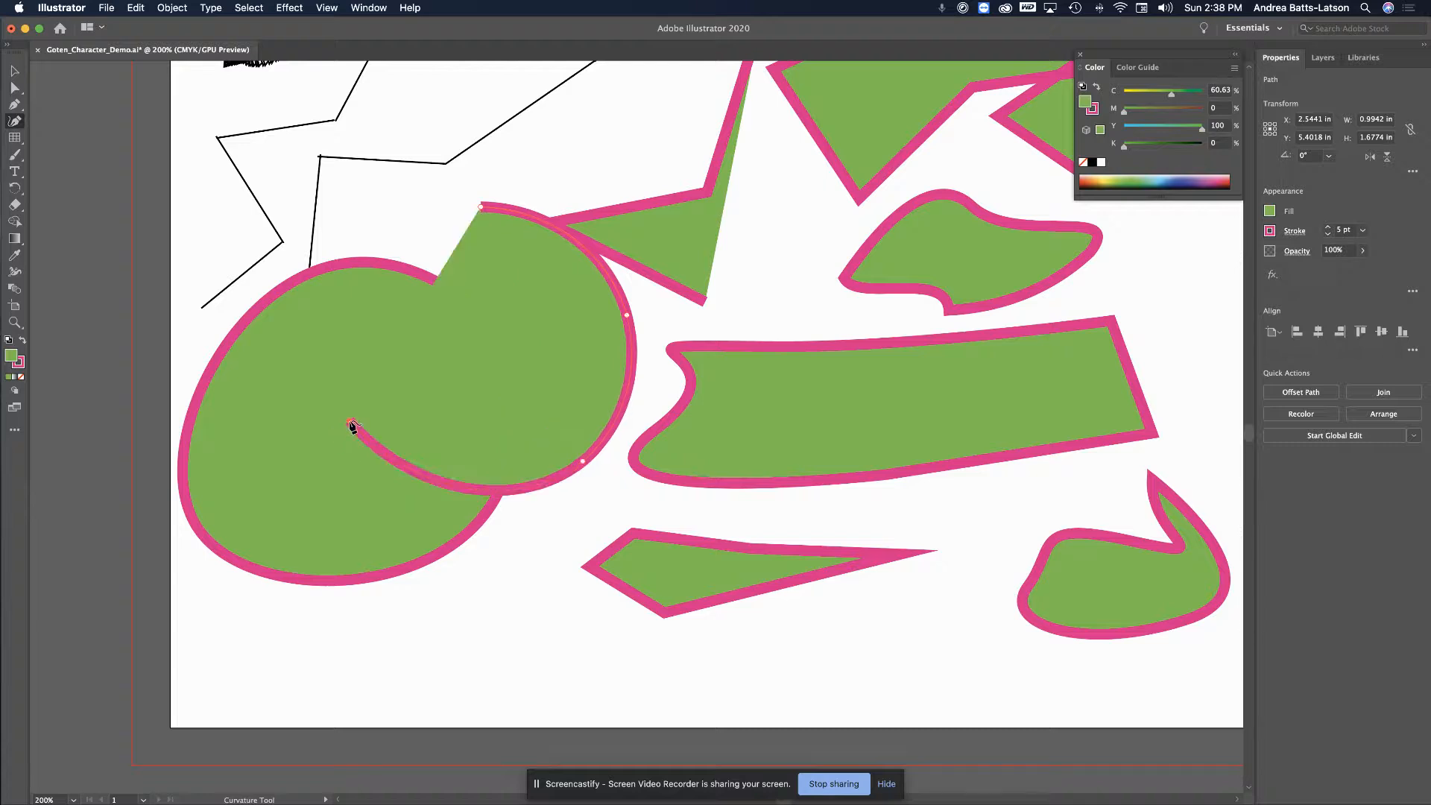
click(509, 379)
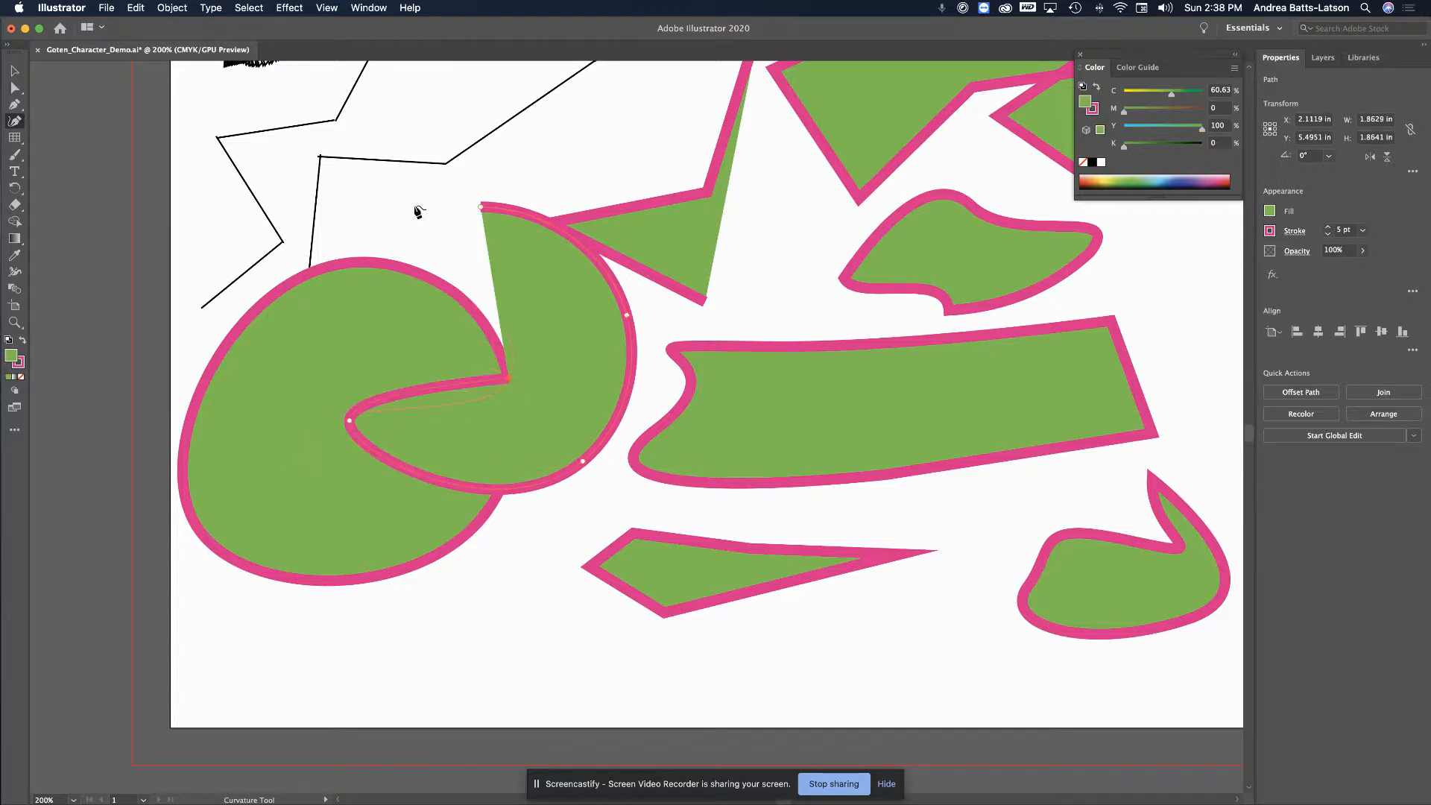
click(482, 209)
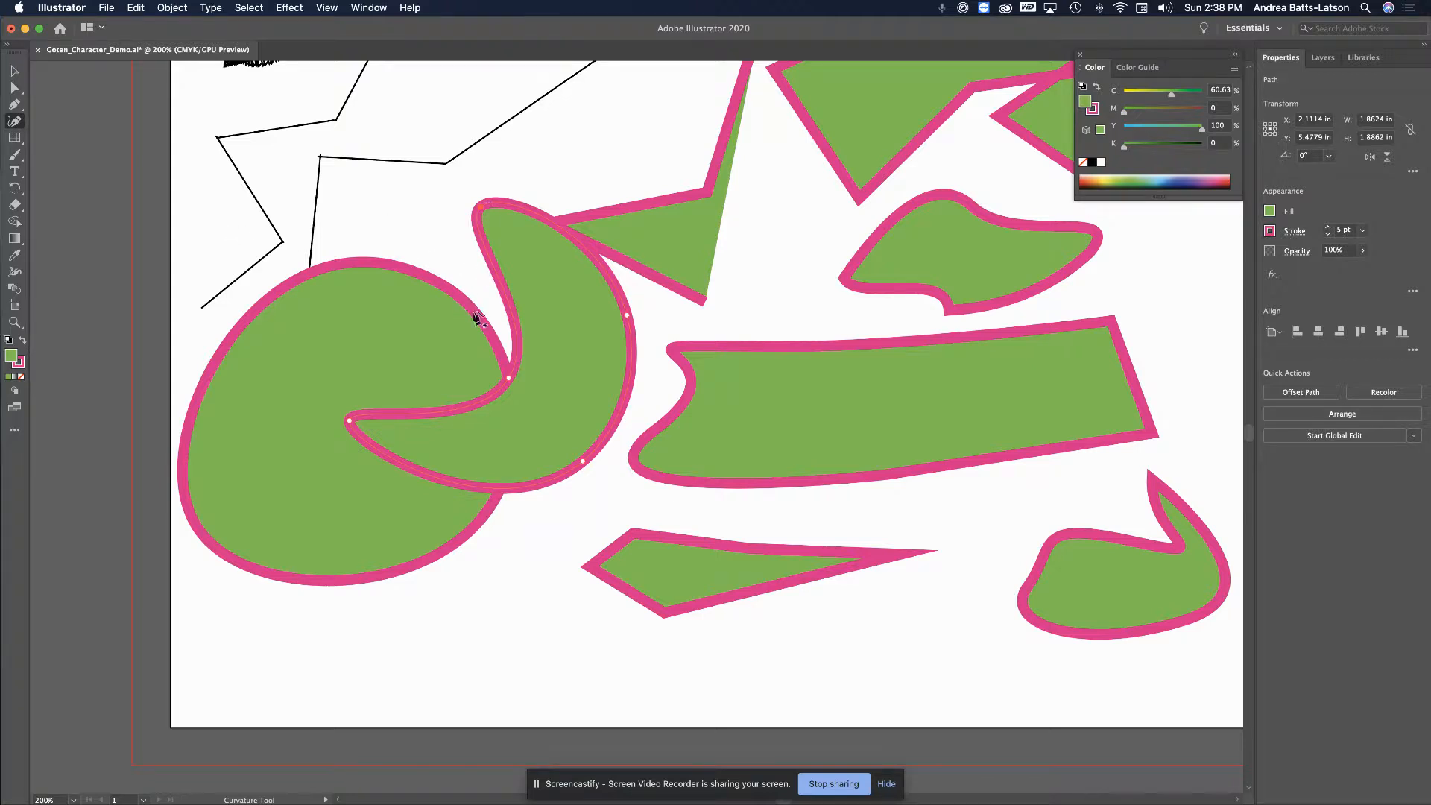
Draw a wide dome-shaped curved shape below the round blob, overlapping the banner and triangle
click(551, 592)
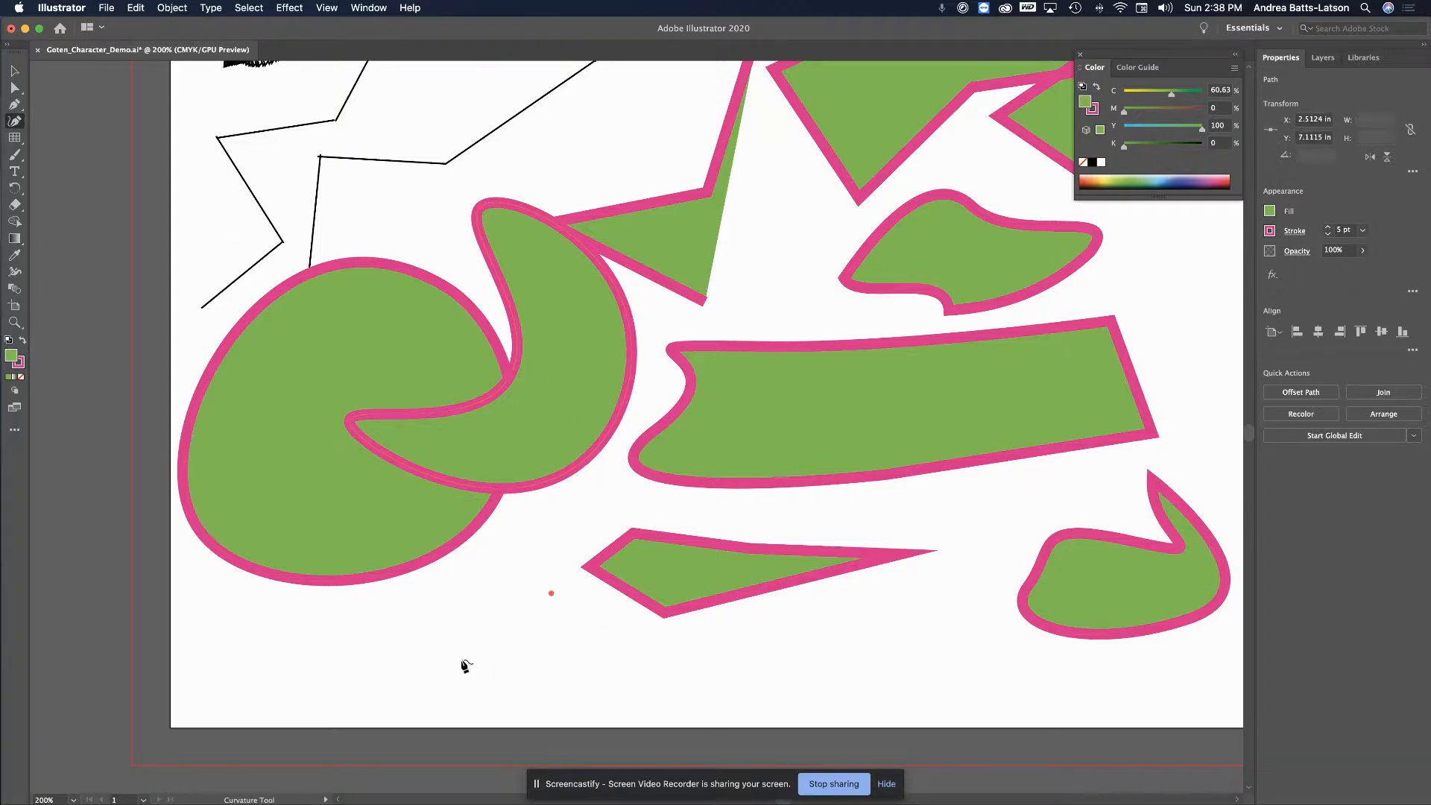
click(408, 653)
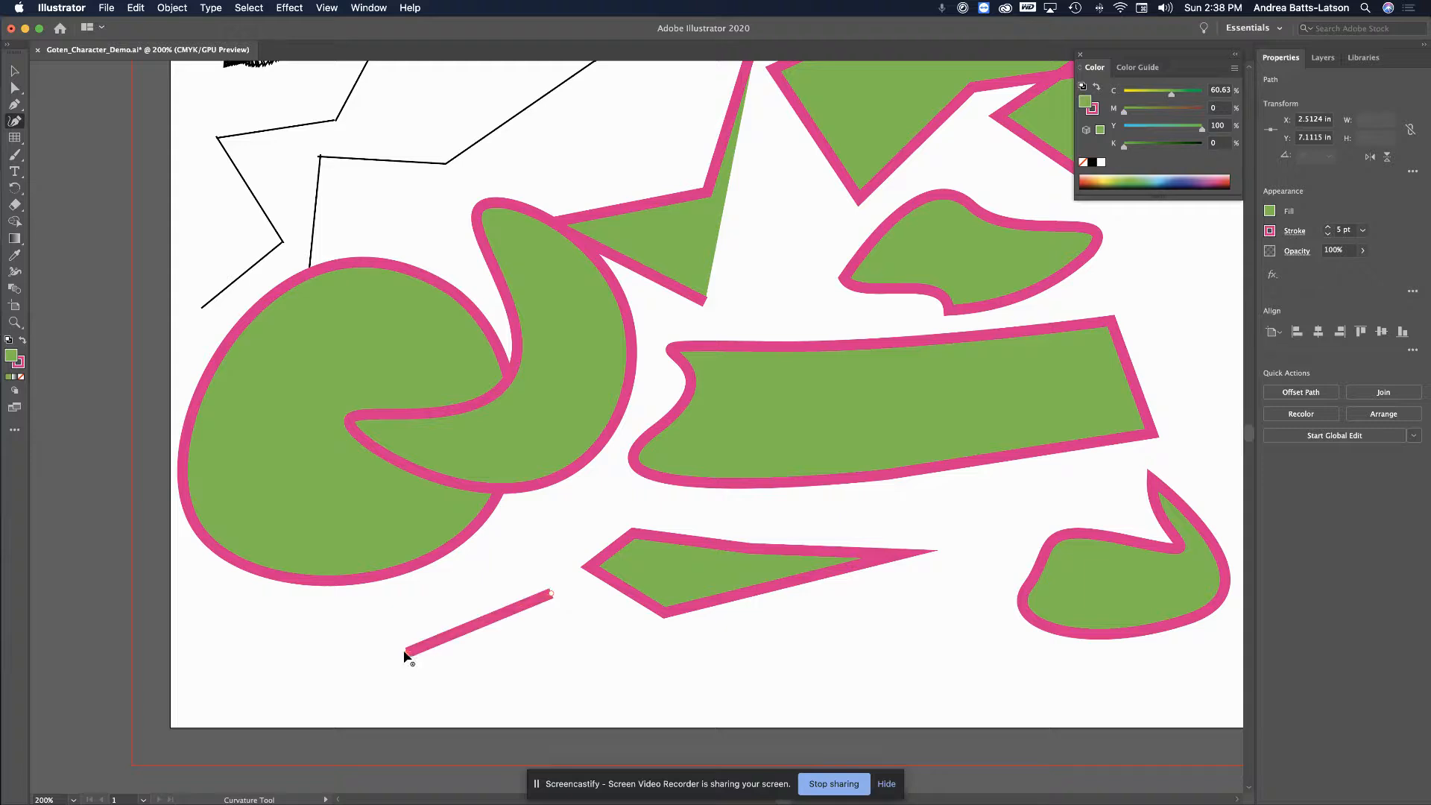
click(407, 576)
key(super)
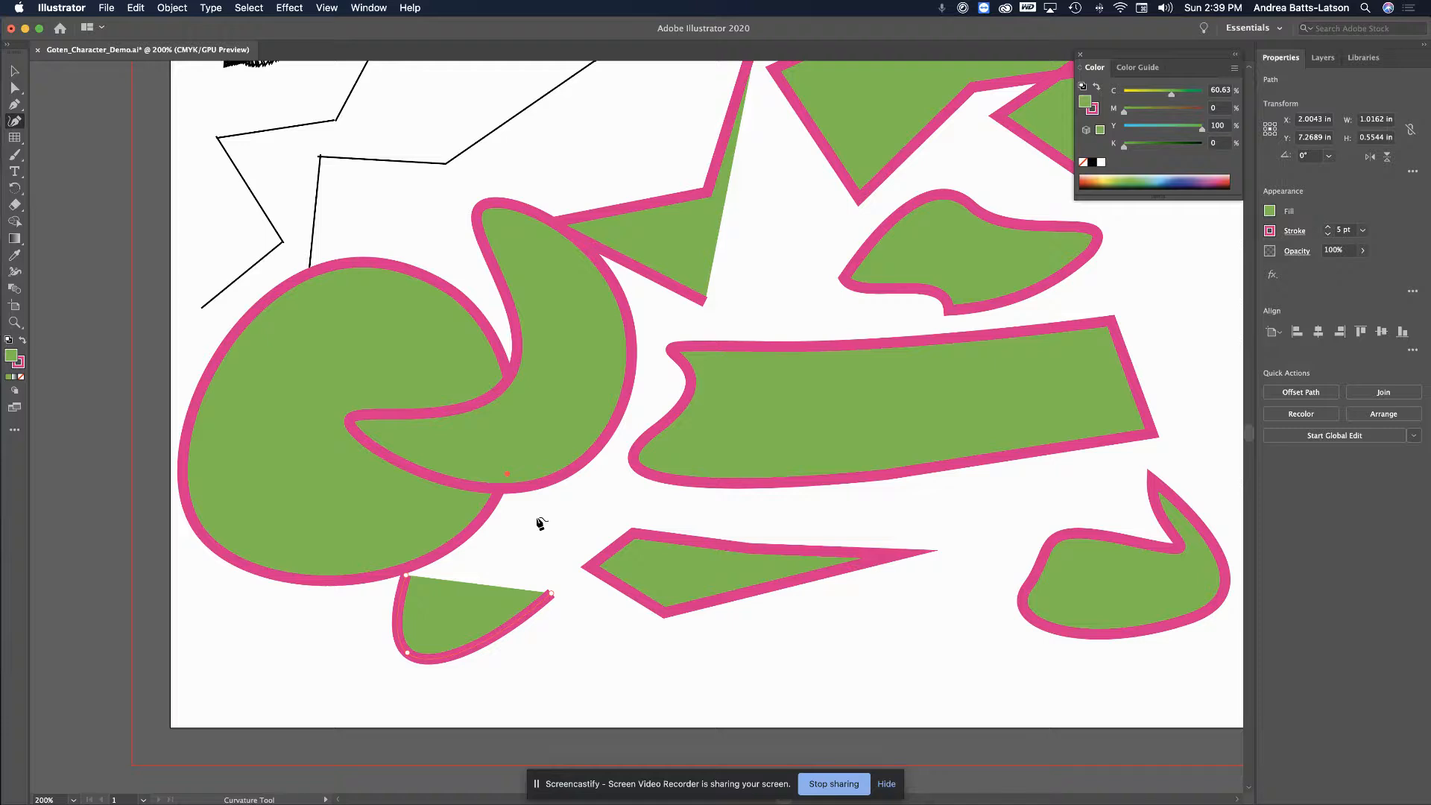
click(507, 474)
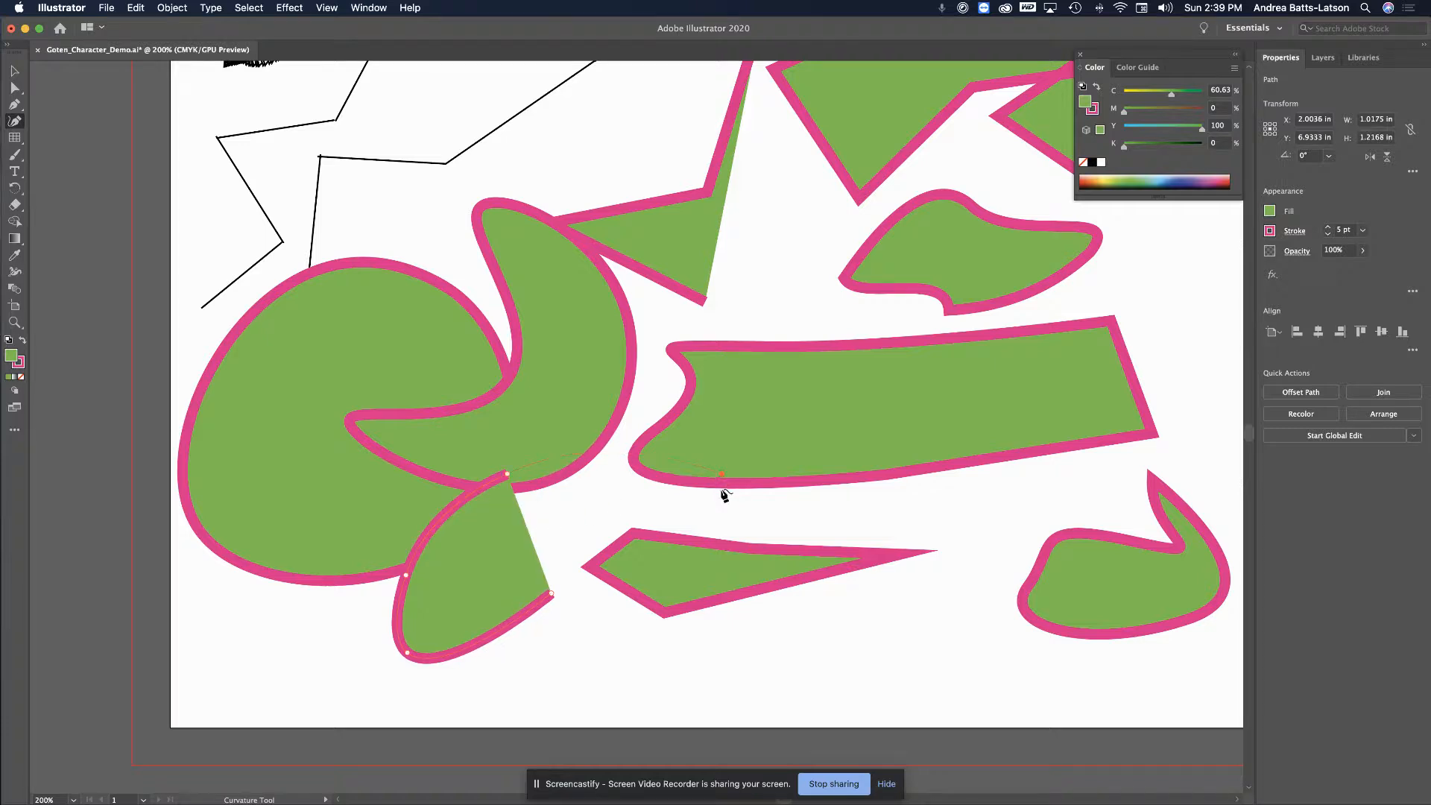
click(721, 638)
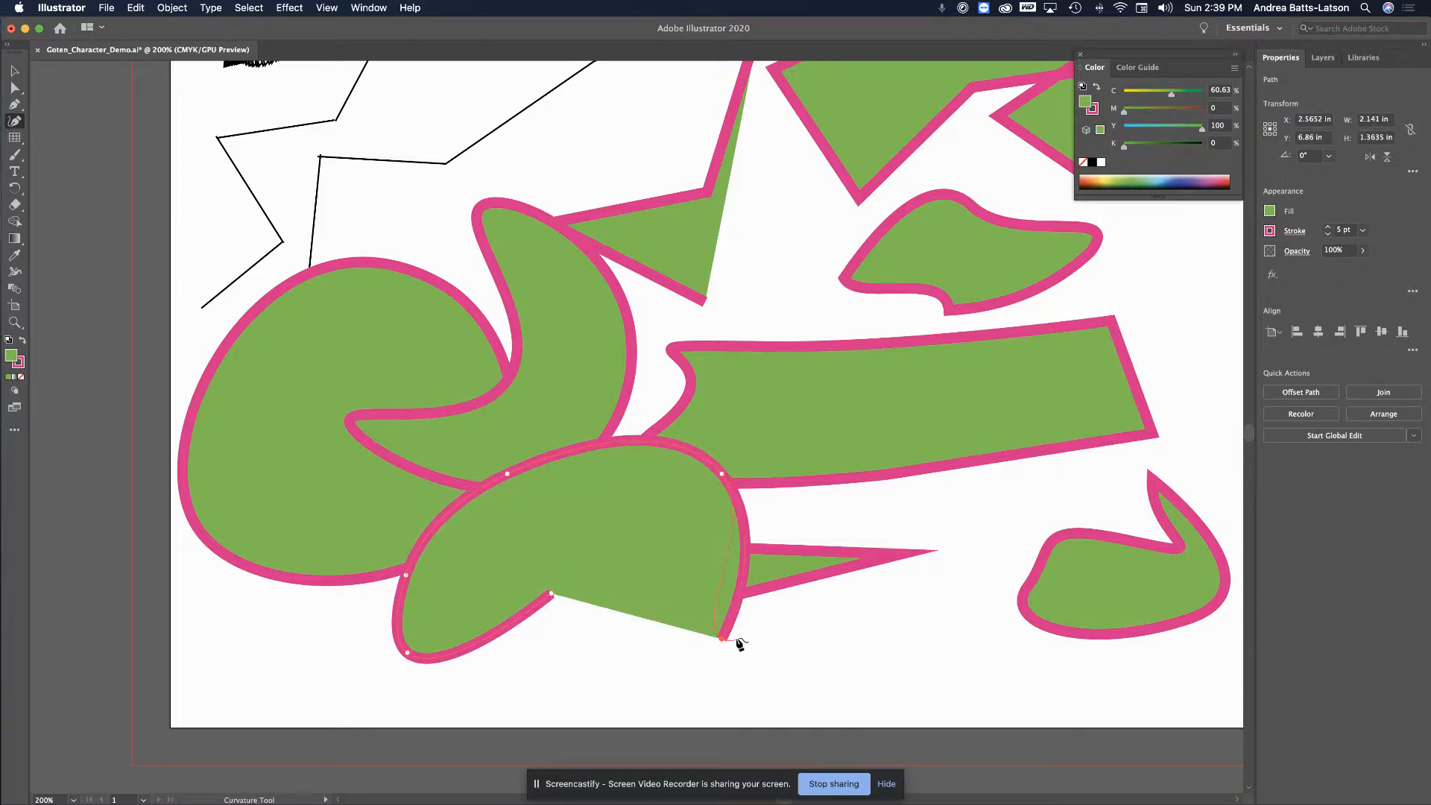
click(550, 598)
scroll(967, 468, up, 1)
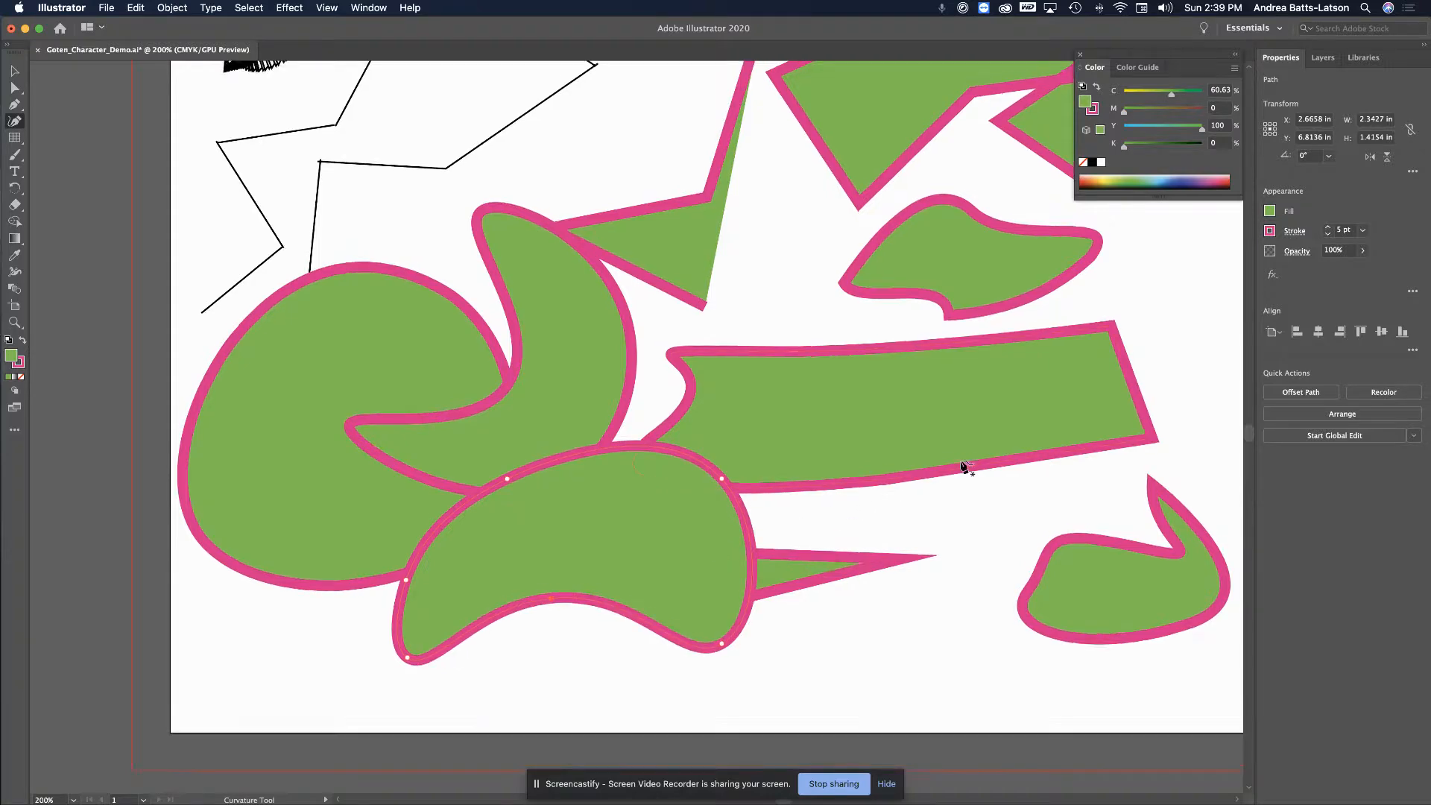
Draw a closed four-point oval above the green square with the Curvature tool
scroll(961, 468, up, 10)
scroll(961, 468, left, 5)
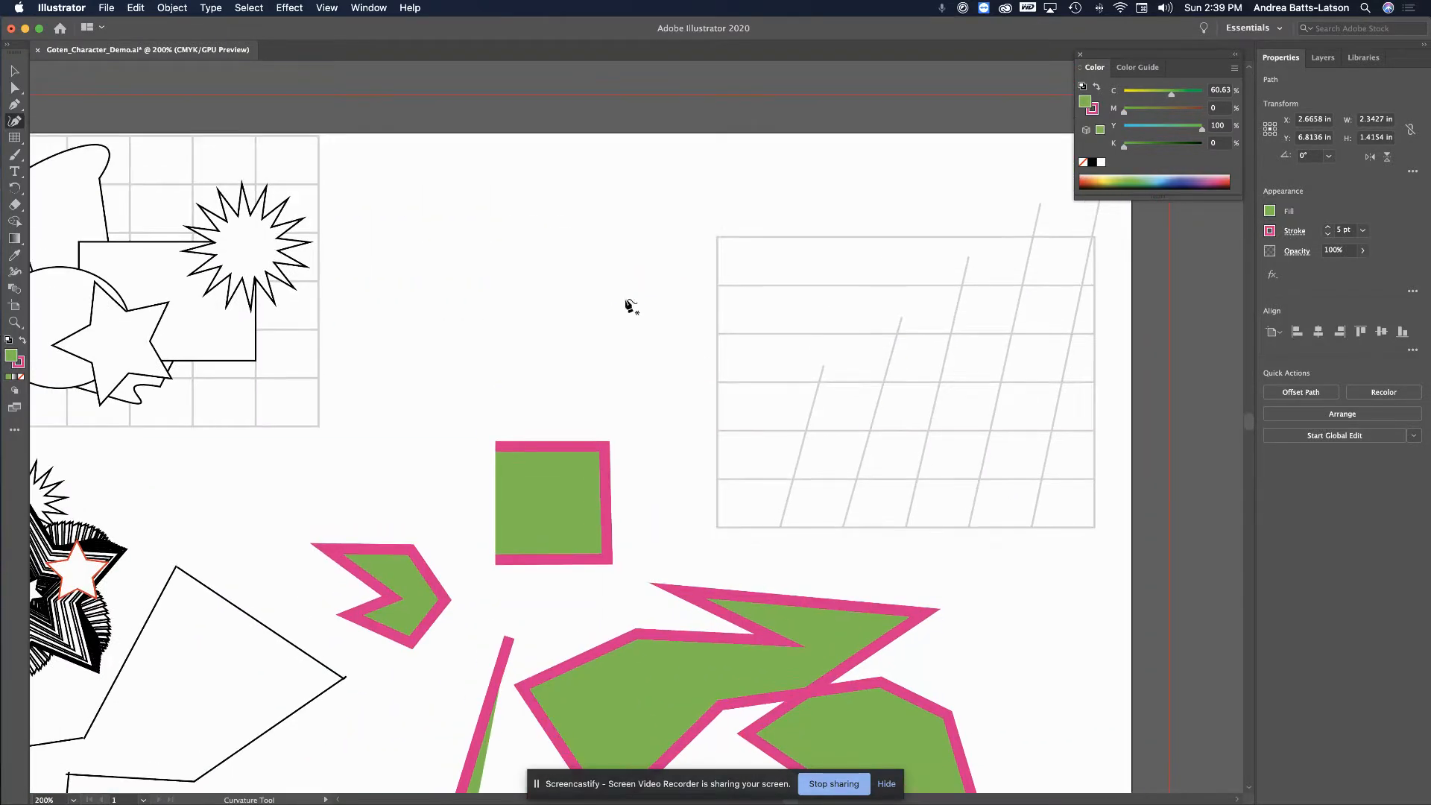
click(470, 181)
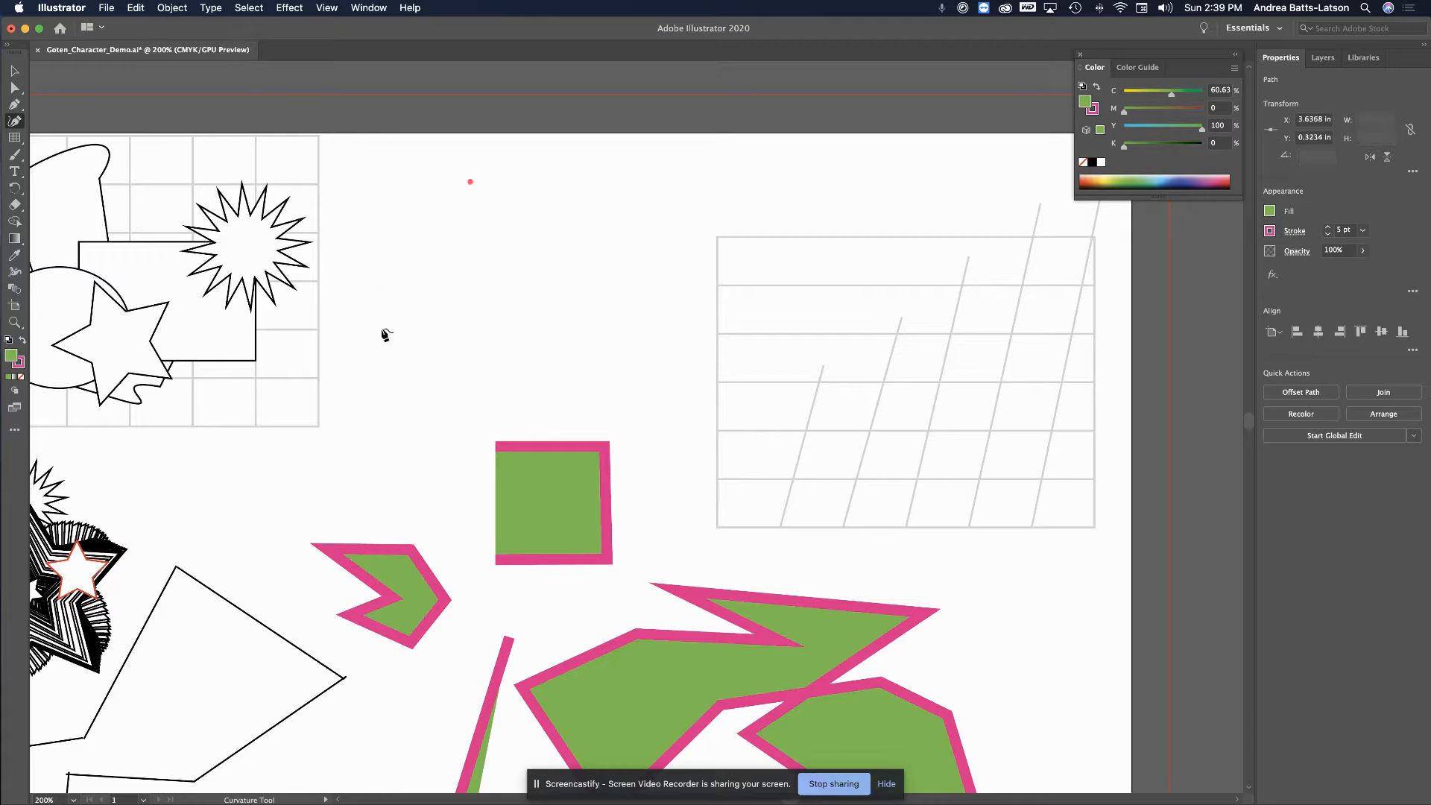
click(349, 304)
click(475, 429)
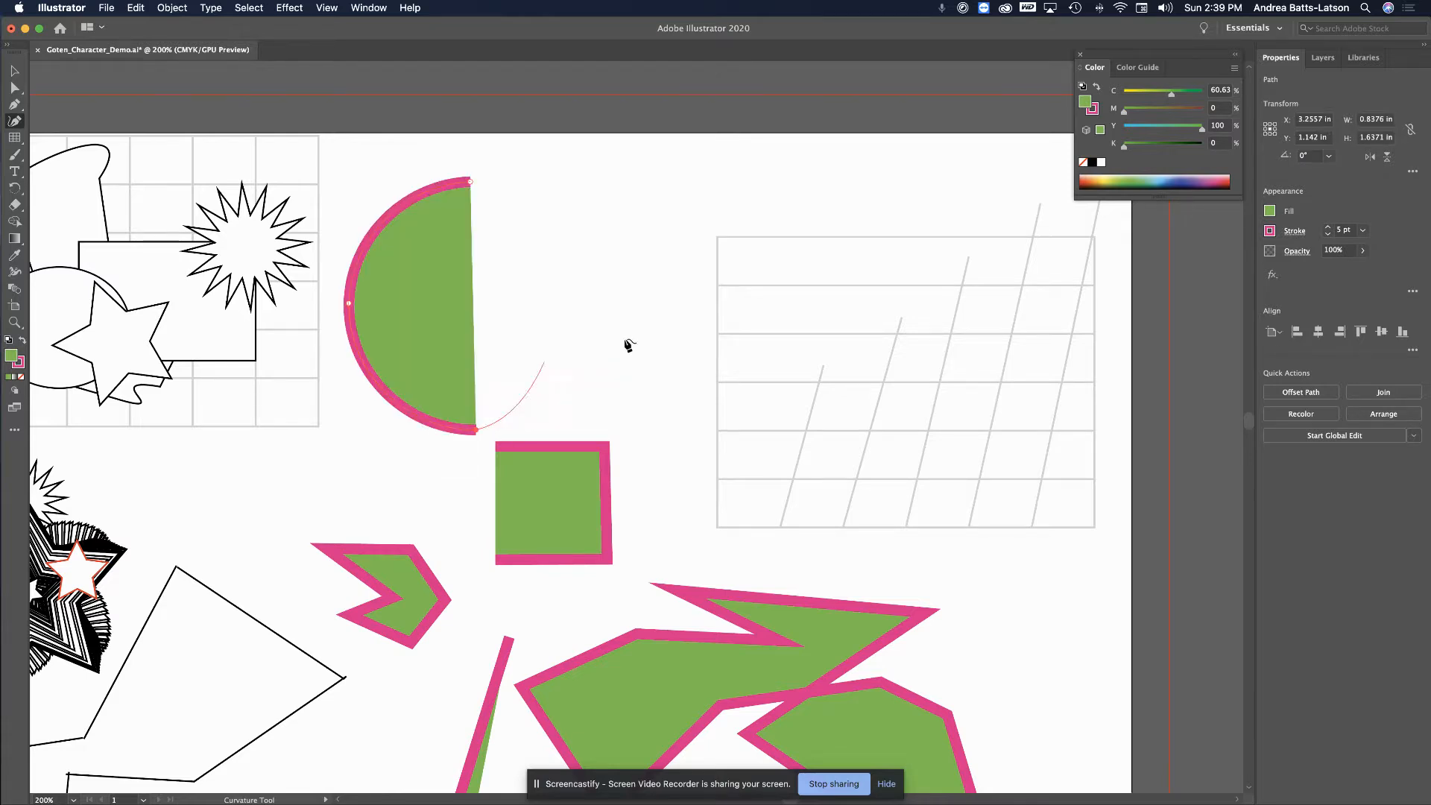
click(628, 279)
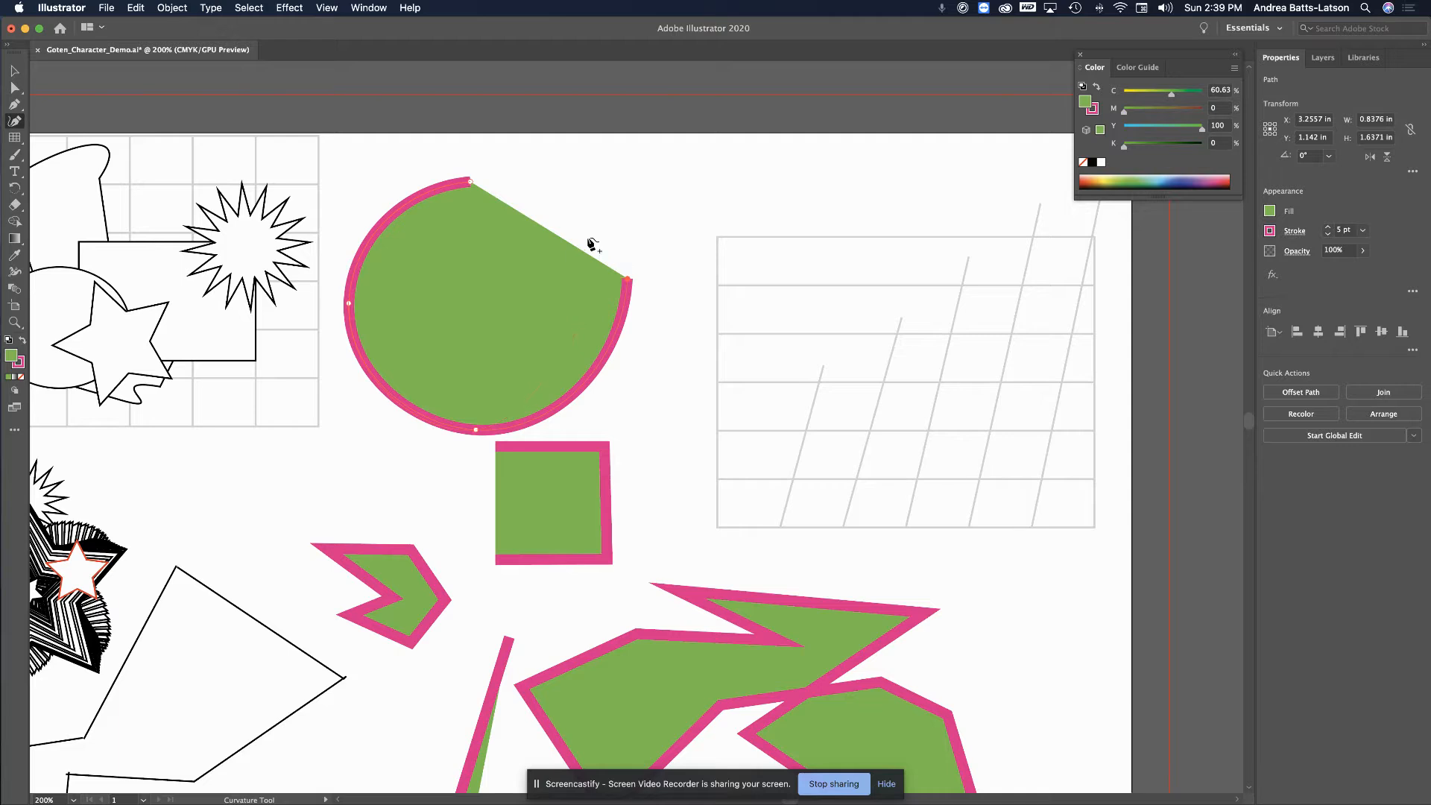
click(470, 184)
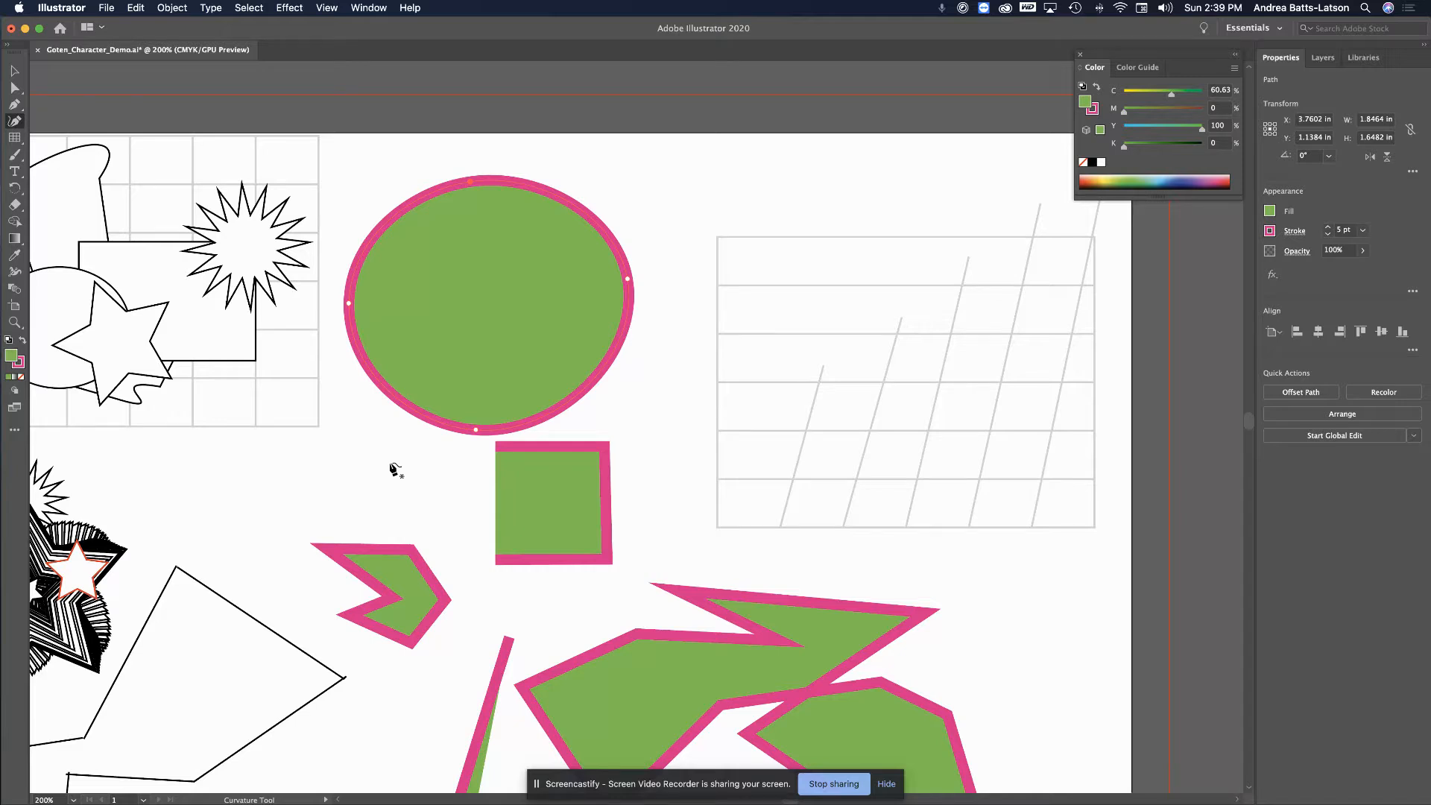
Place the first anchor of a new shape to the right of the oval
scroll(463, 320, down, 5)
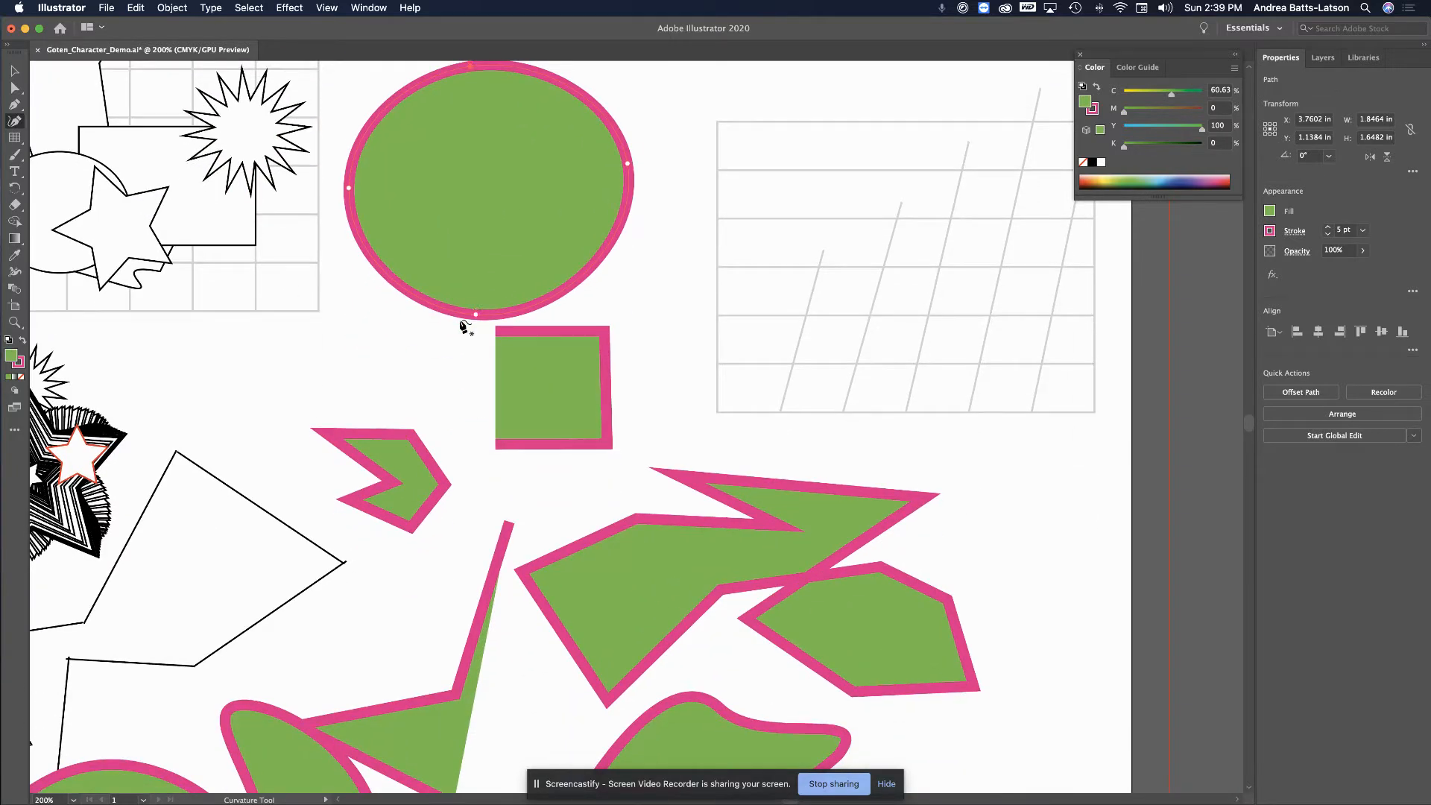
scroll(463, 325, down, 6)
scroll(463, 325, up, 8)
scroll(463, 325, right, 2)
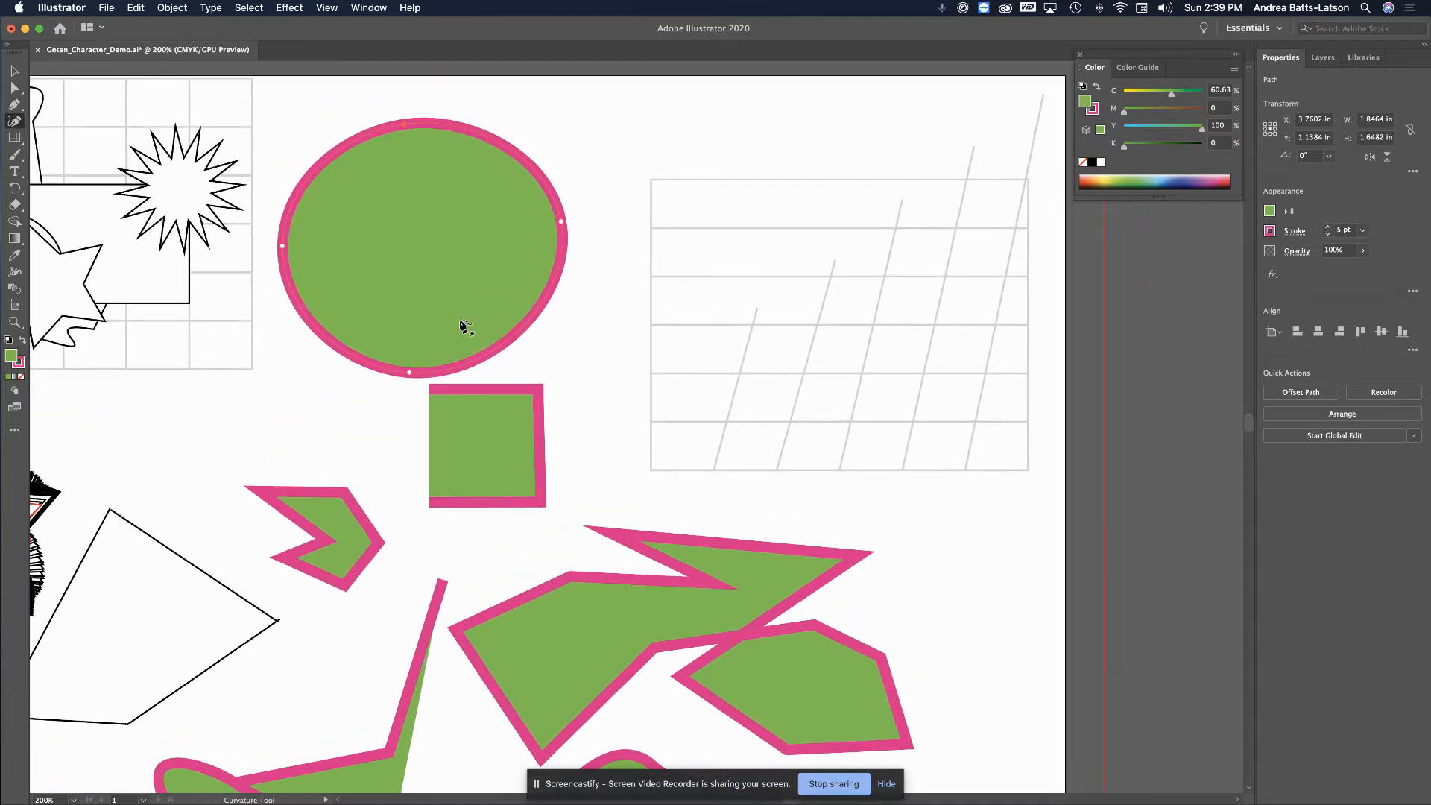
click(586, 314)
Draw and close an angular zigzag green shape right of the square
click(592, 382)
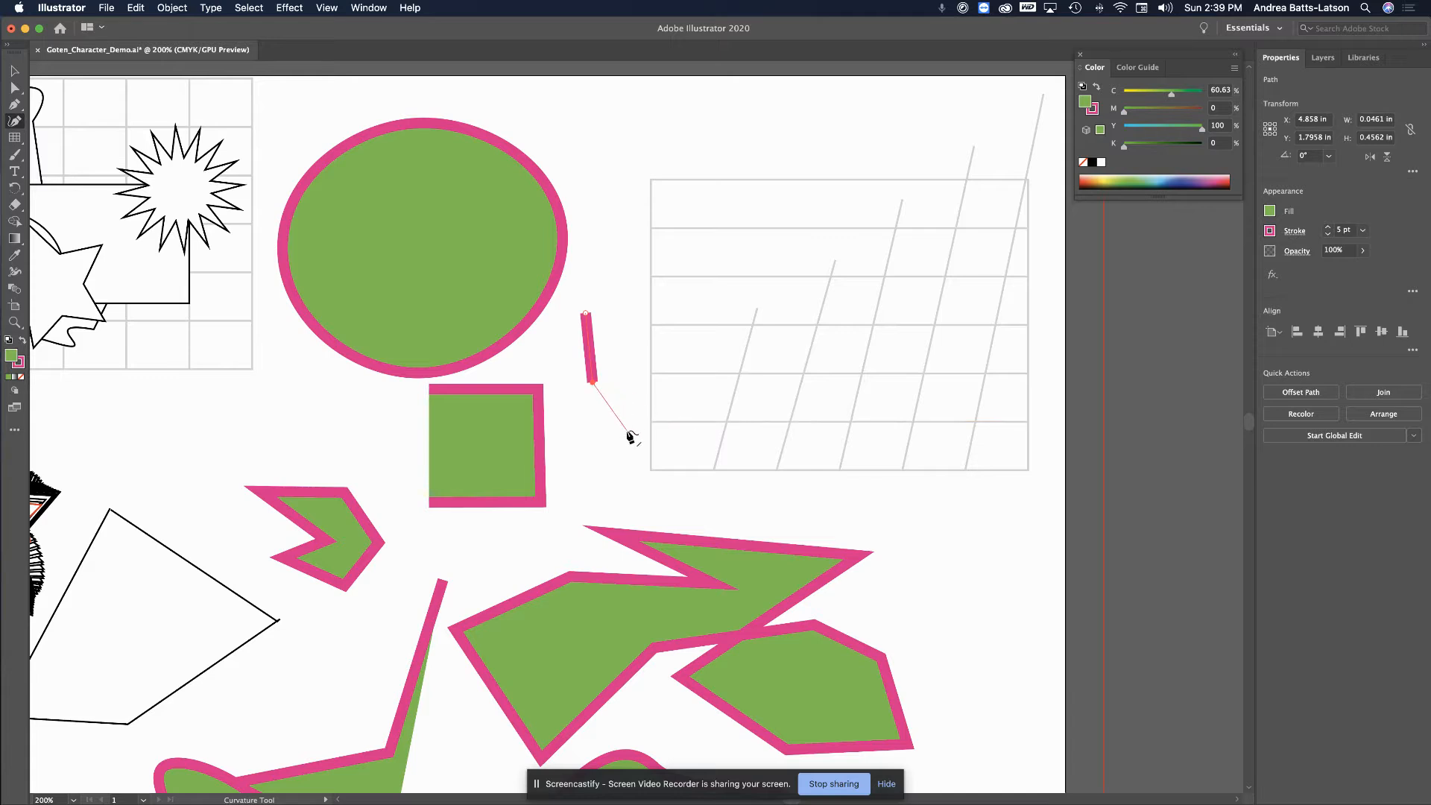
click(680, 398)
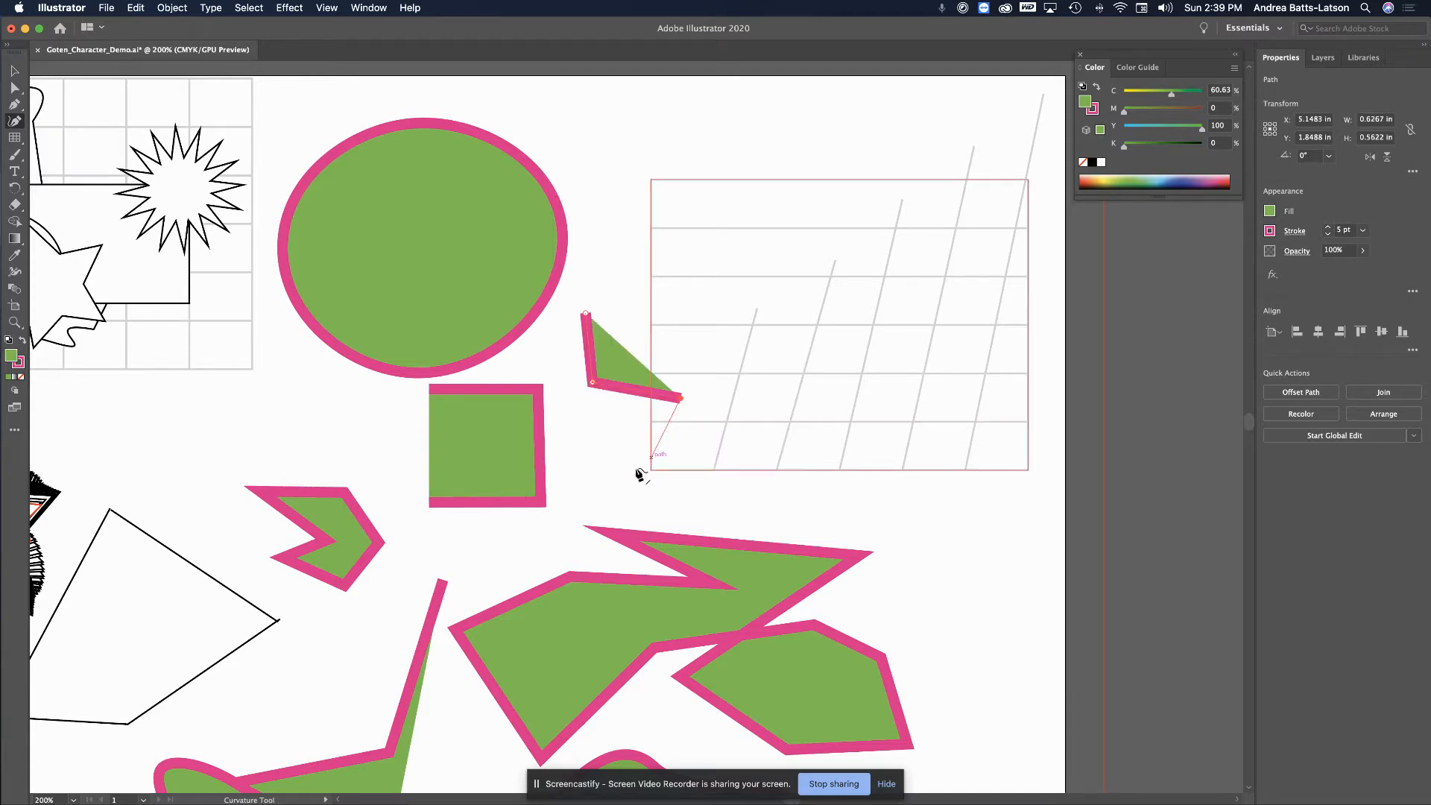
click(632, 470)
click(539, 486)
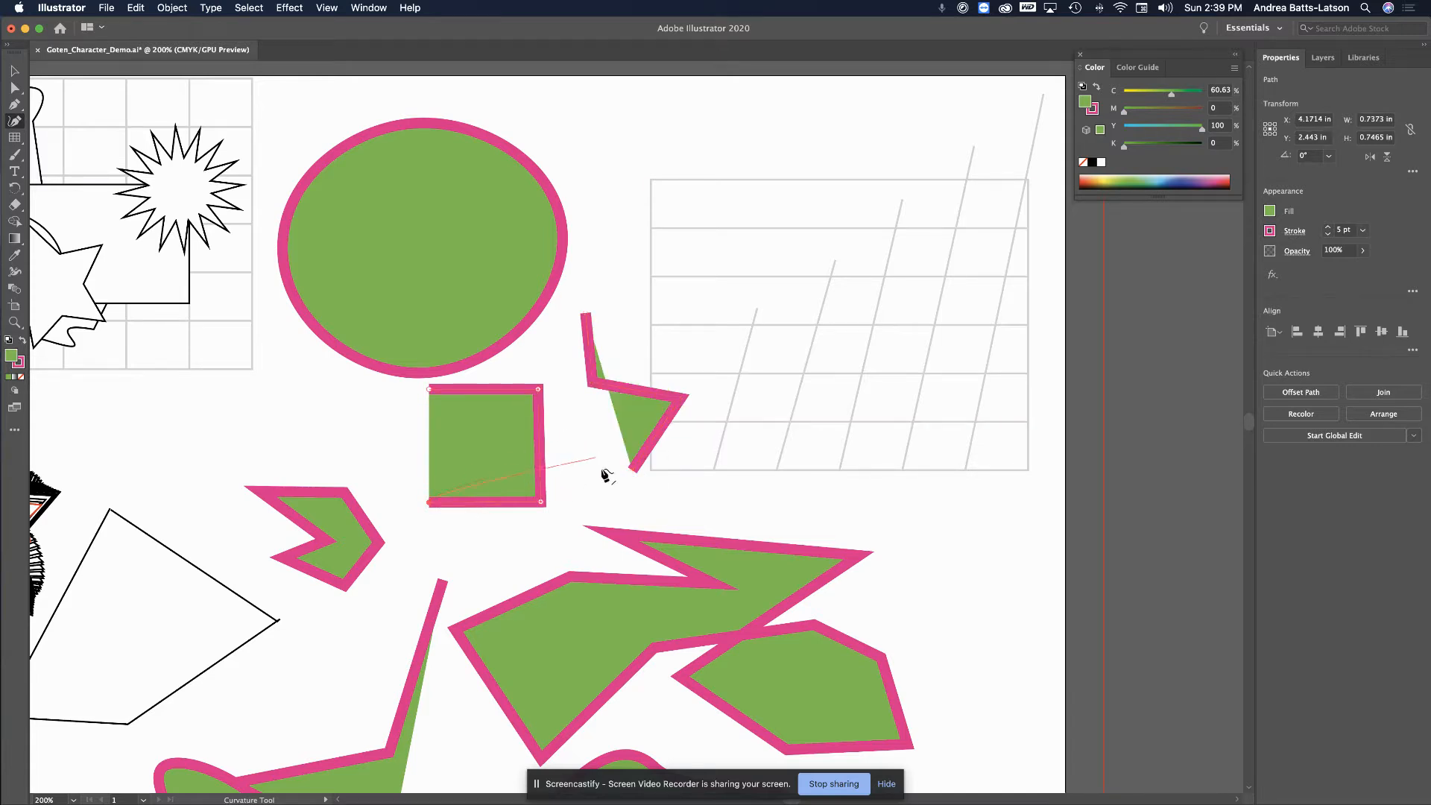
click(634, 470)
click(588, 446)
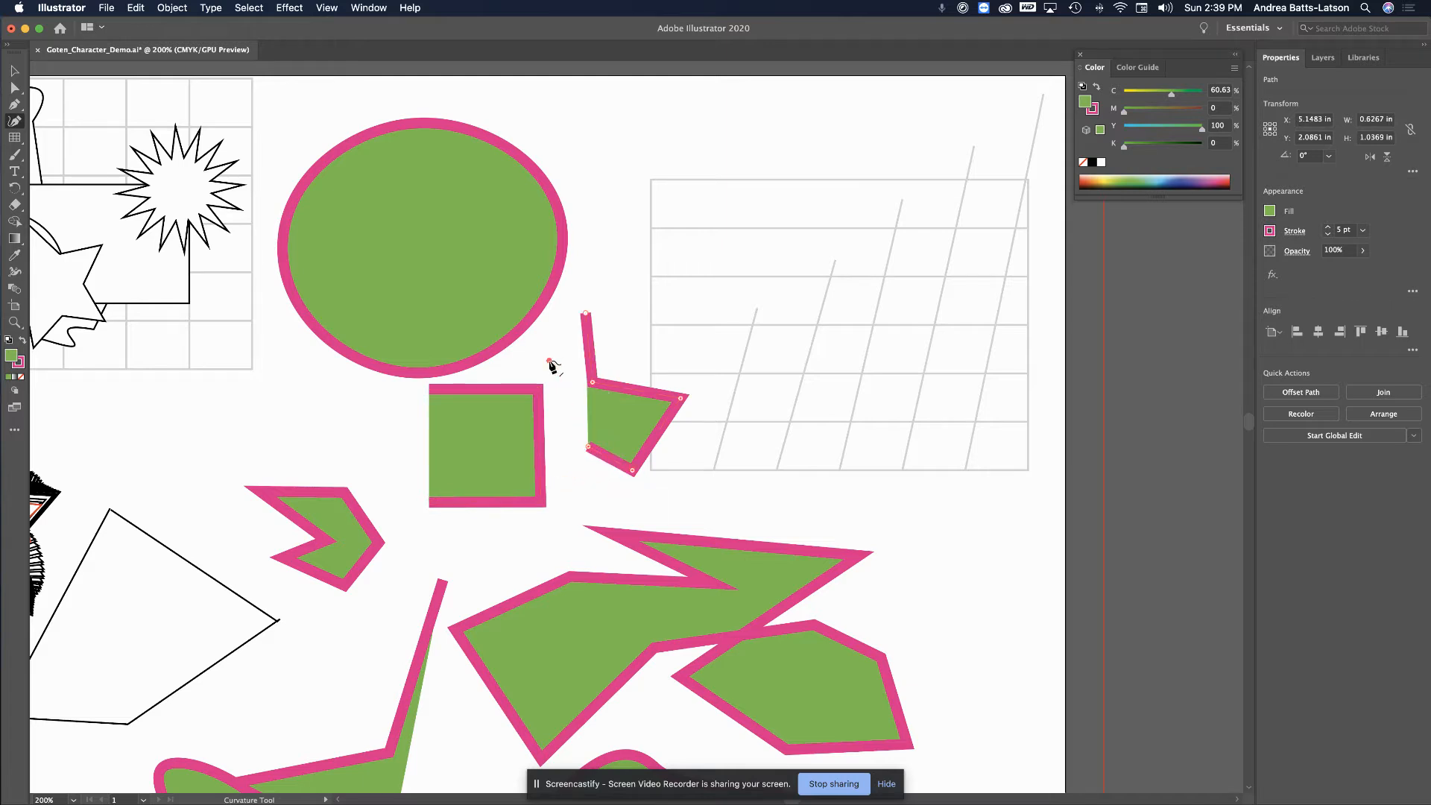
click(548, 360)
click(587, 316)
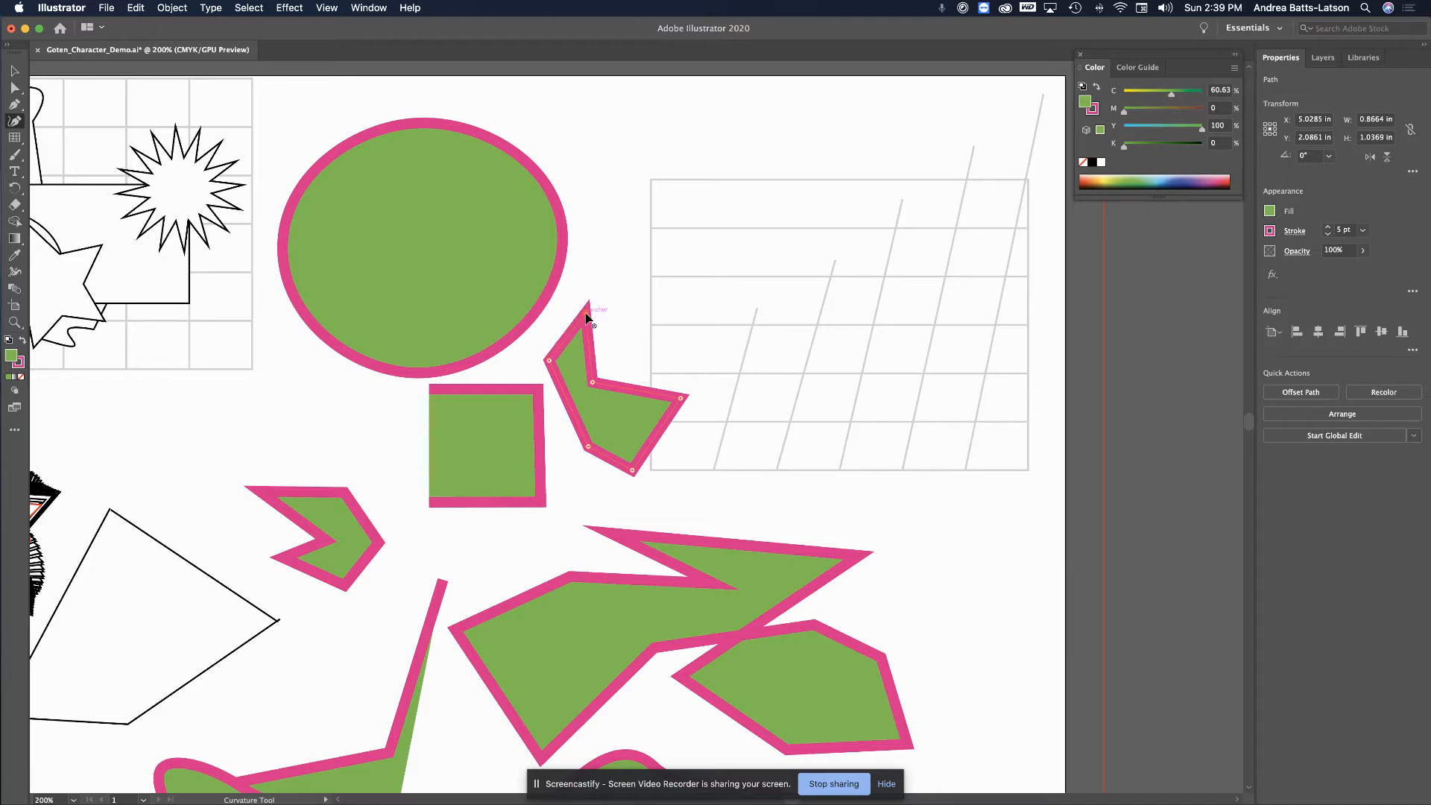
Draw a closed tilted oval overlapping the large oval's right side
click(571, 194)
click(600, 232)
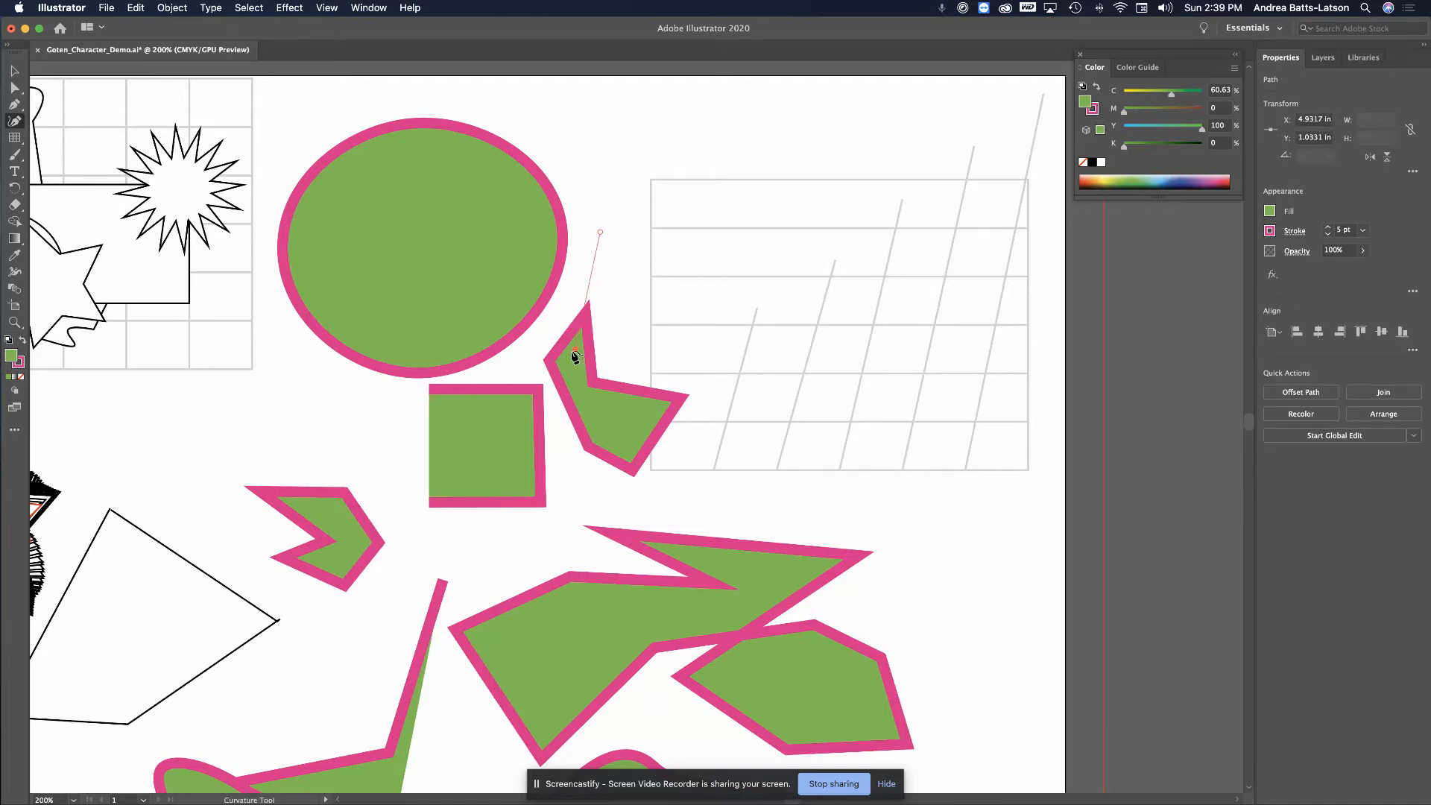
click(581, 117)
click(463, 113)
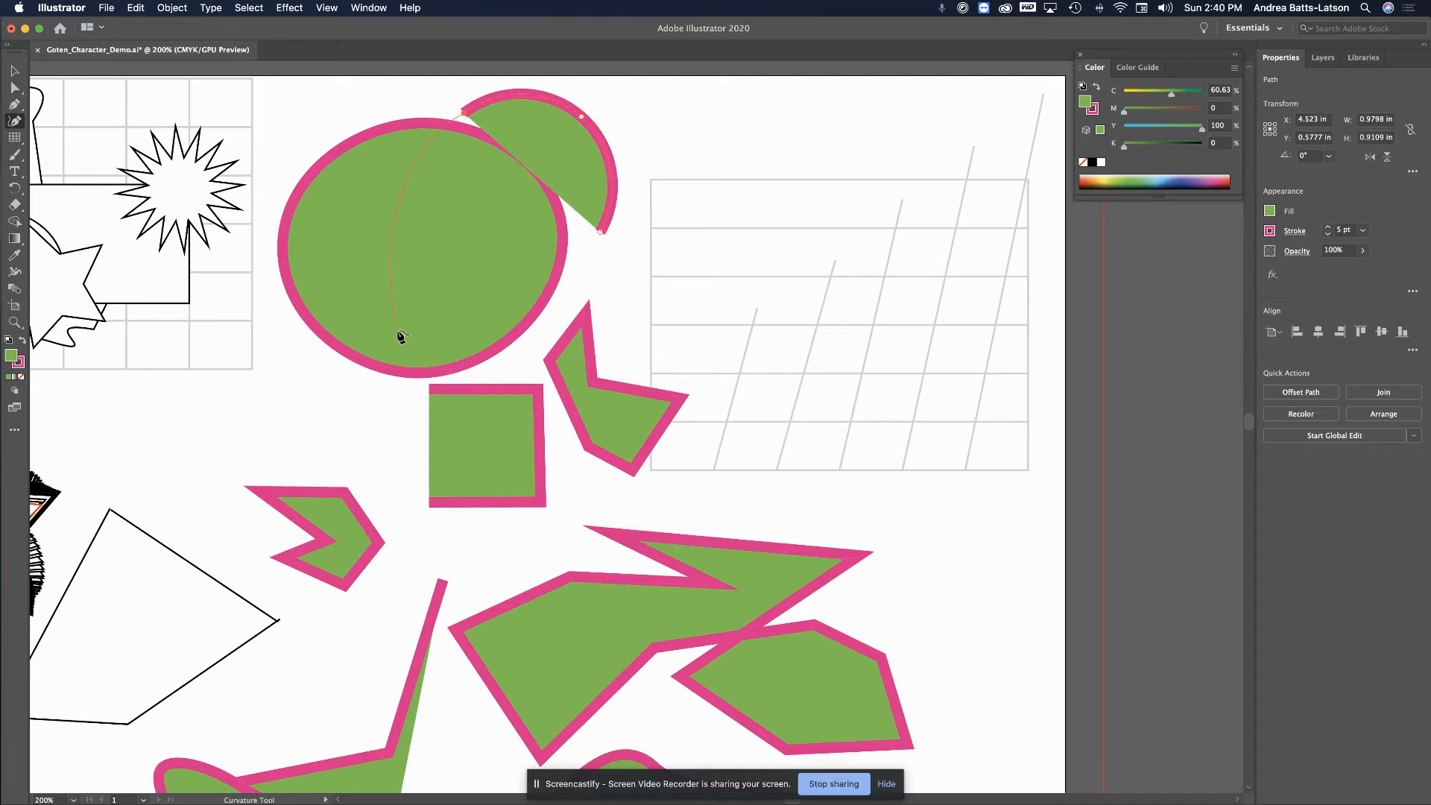
click(397, 329)
click(599, 233)
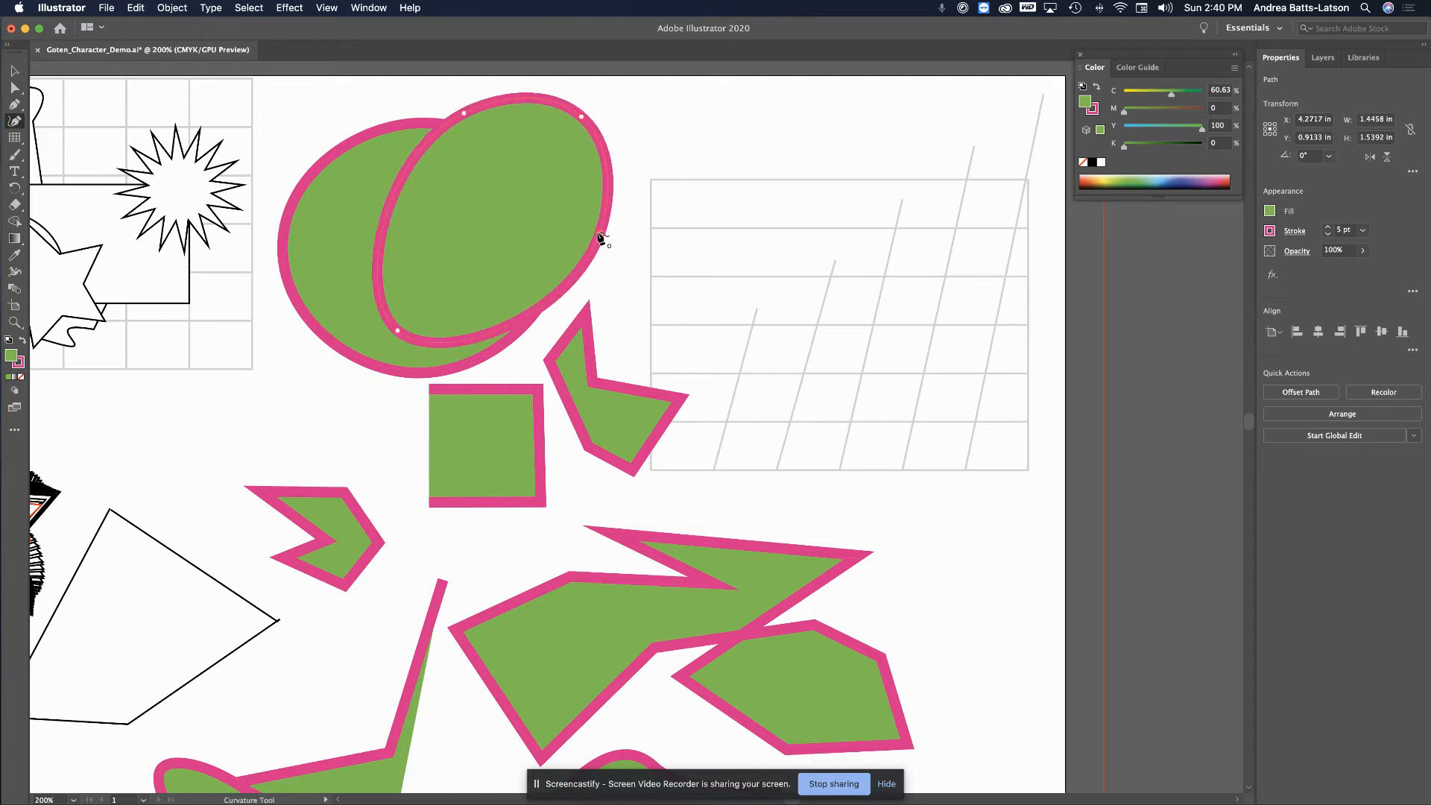